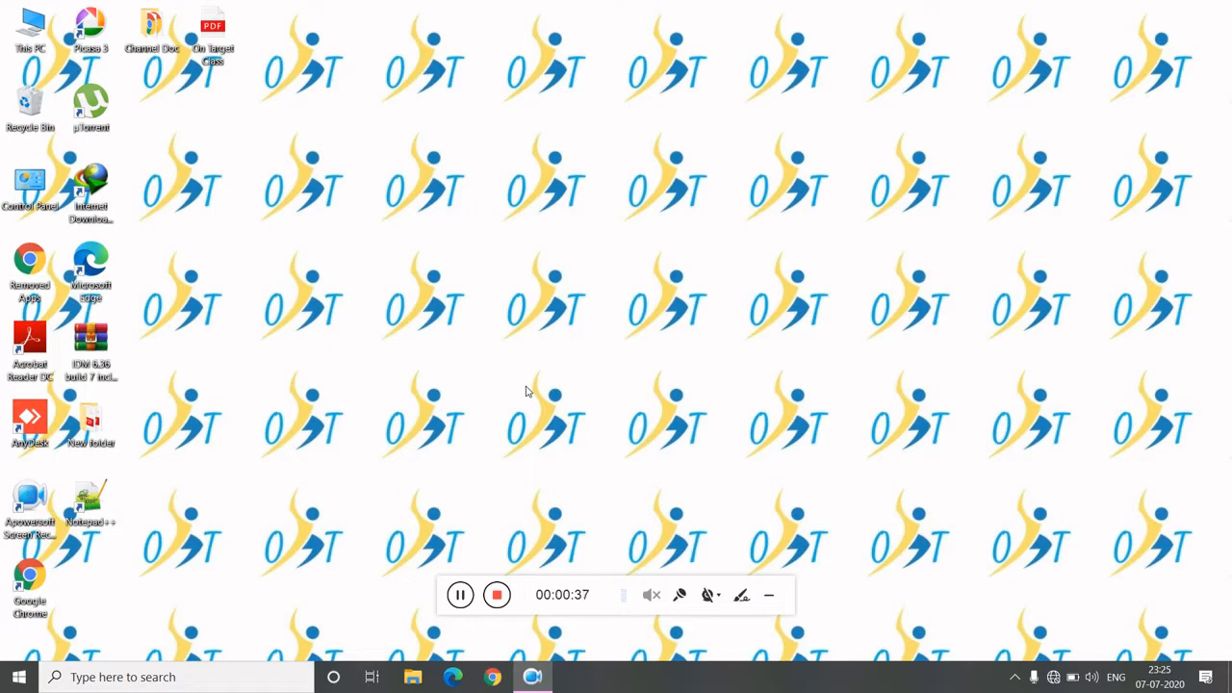
- Open the Start menu and scroll through the list of installed apps
{"action": "left_click", "coordinate": [19, 677]}
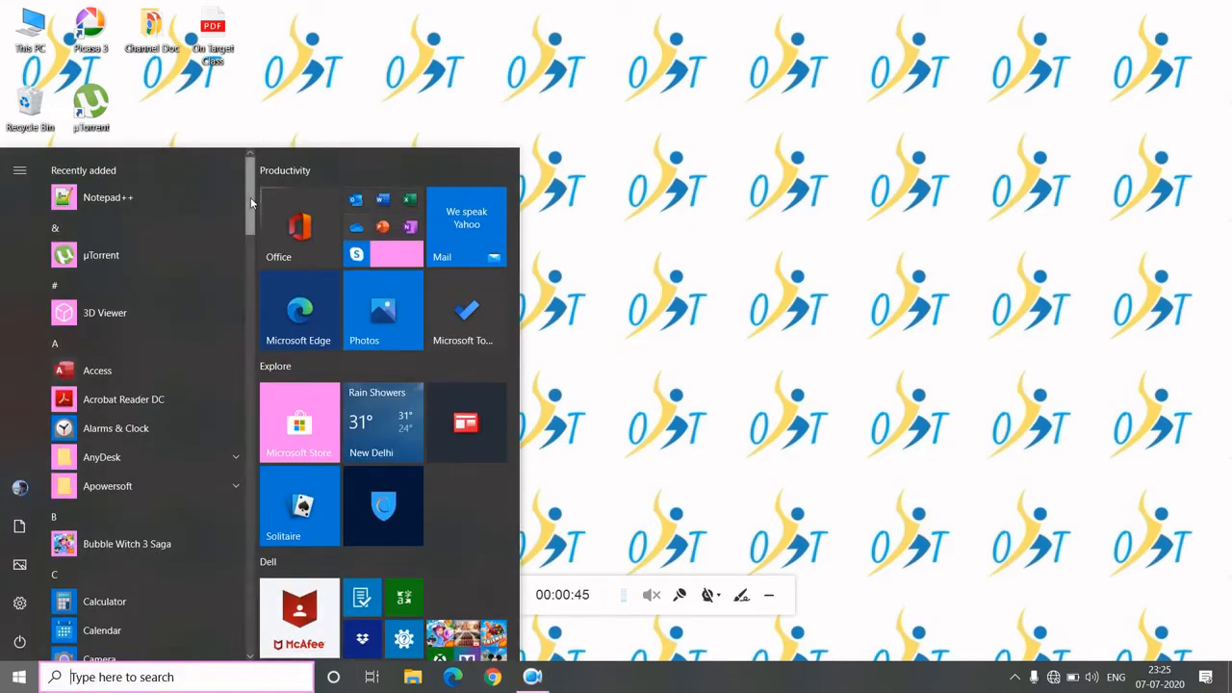
{"action": "left_click_drag", "start_coordinate": [250, 201], "coordinate": [251, 244]}
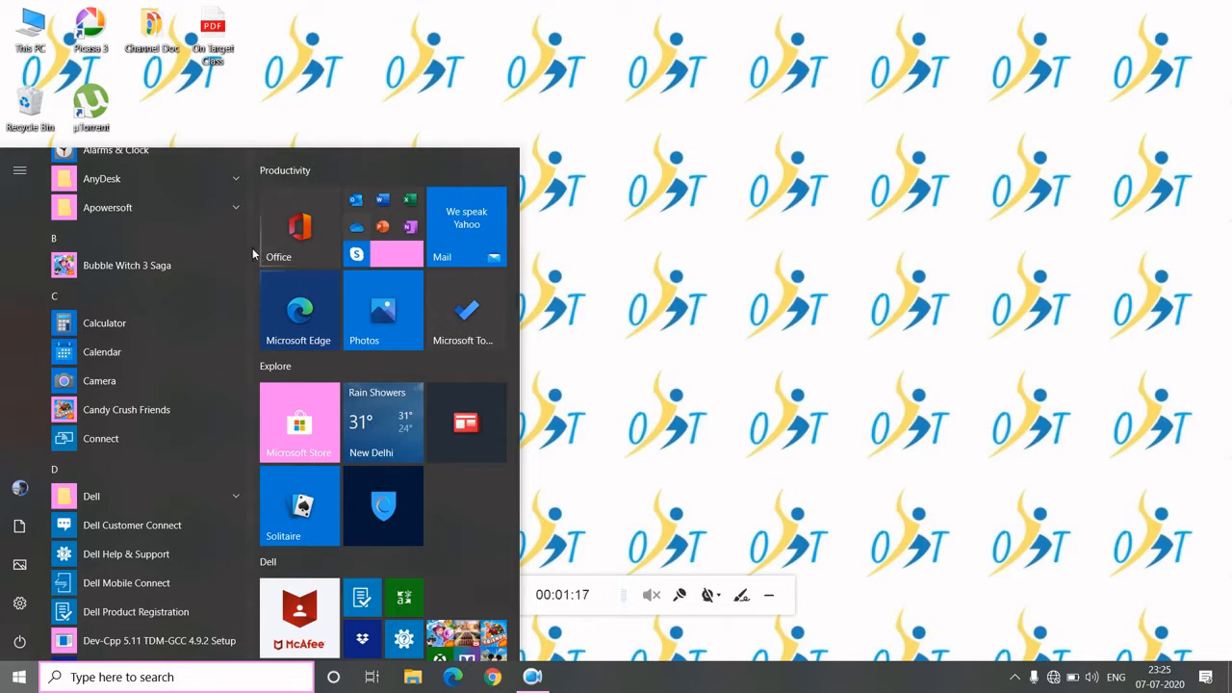
{"action": "left_click_drag", "start_coordinate": [256, 255], "coordinate": [248, 516]}
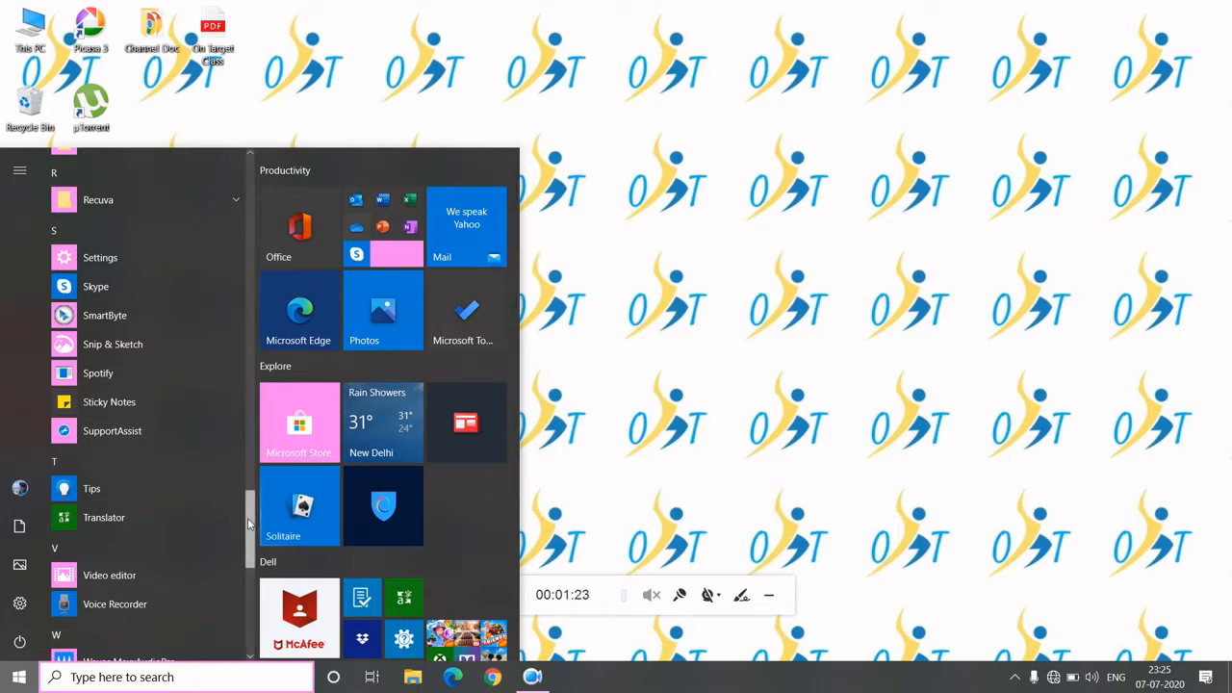
{"action": "scroll", "coordinate": [194, 464], "scroll_direction": "down", "scroll_amount": 5}
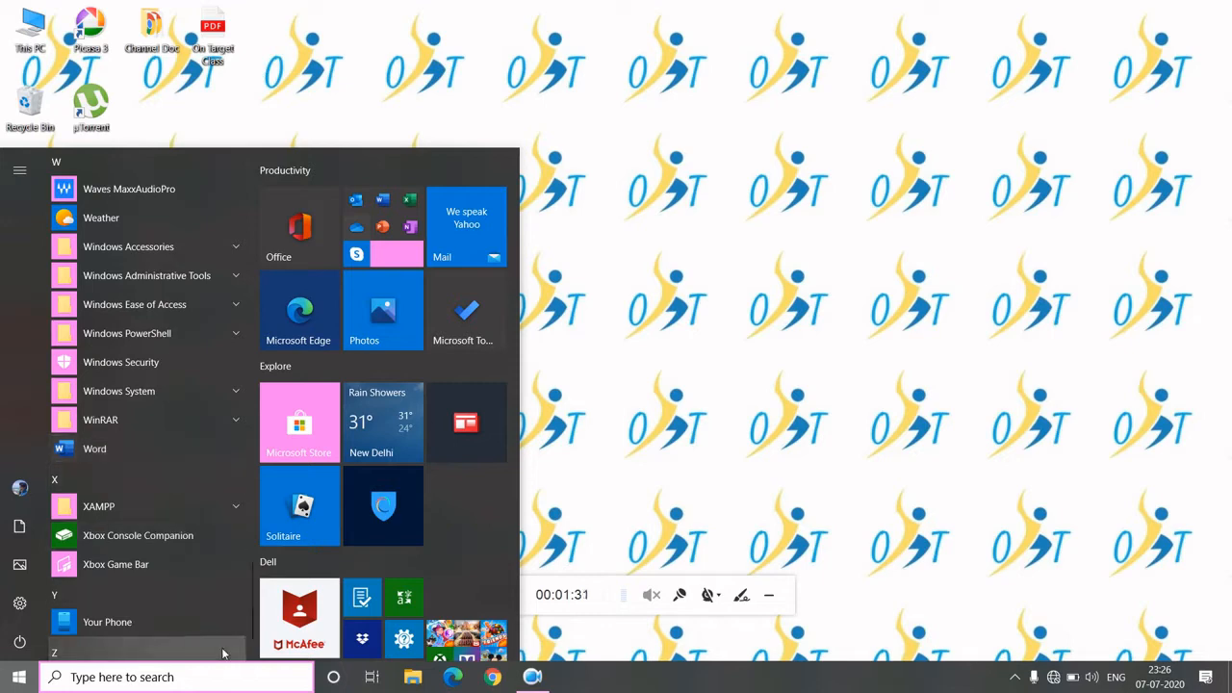
- Search Windows for winword, word and doc, then clear the search and close it
{"action": "left_click", "coordinate": [200, 682]}
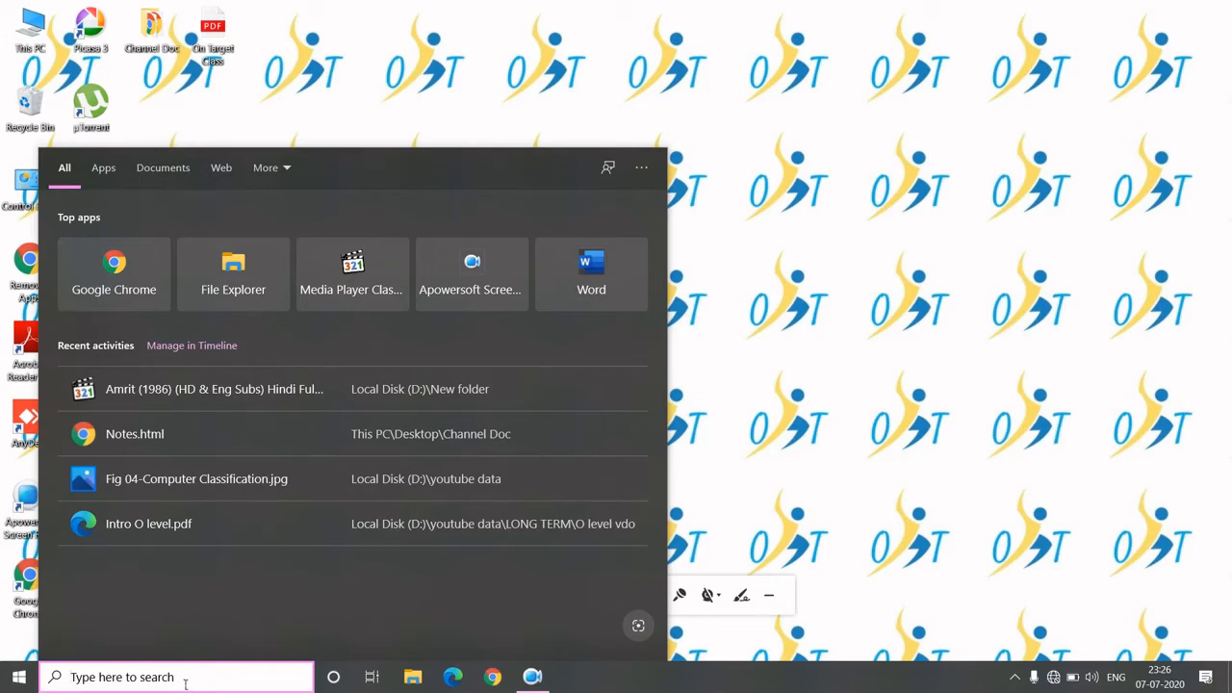
{"action": "type", "text": "winword"}
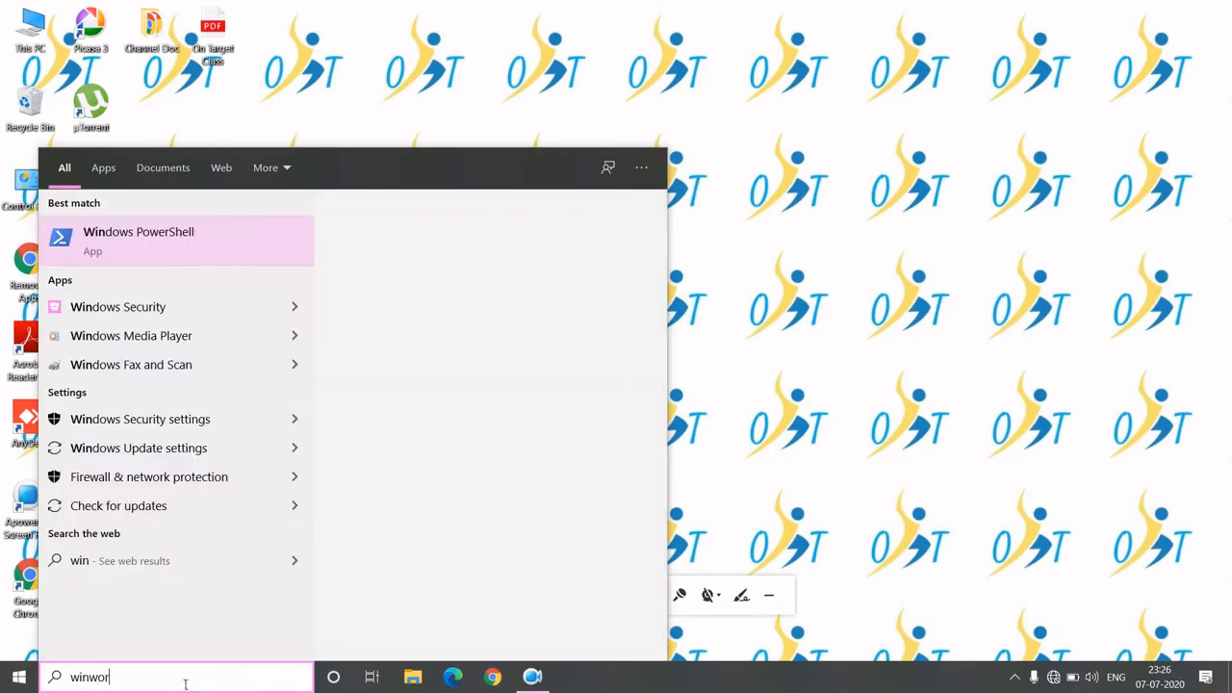
{"action": "key", "text": "BackSpace"}
{"action": "key", "text": "BackSpace"}
{"action": "key", "text": "BackSpace"}
{"action": "key", "text": "BackSpace"}
{"action": "key", "text": "BackSpace"}
{"action": "key", "text": "BackSpace"}
{"action": "key", "text": "BackSpace"}
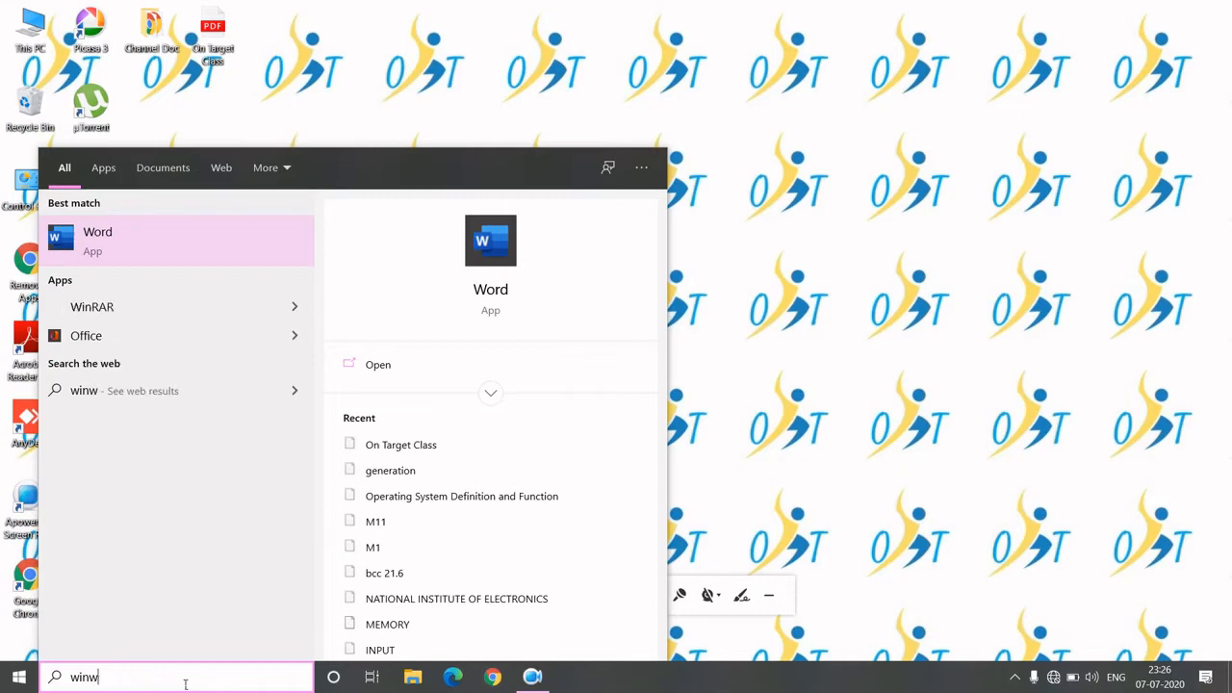
{"action": "type", "text": "word"}
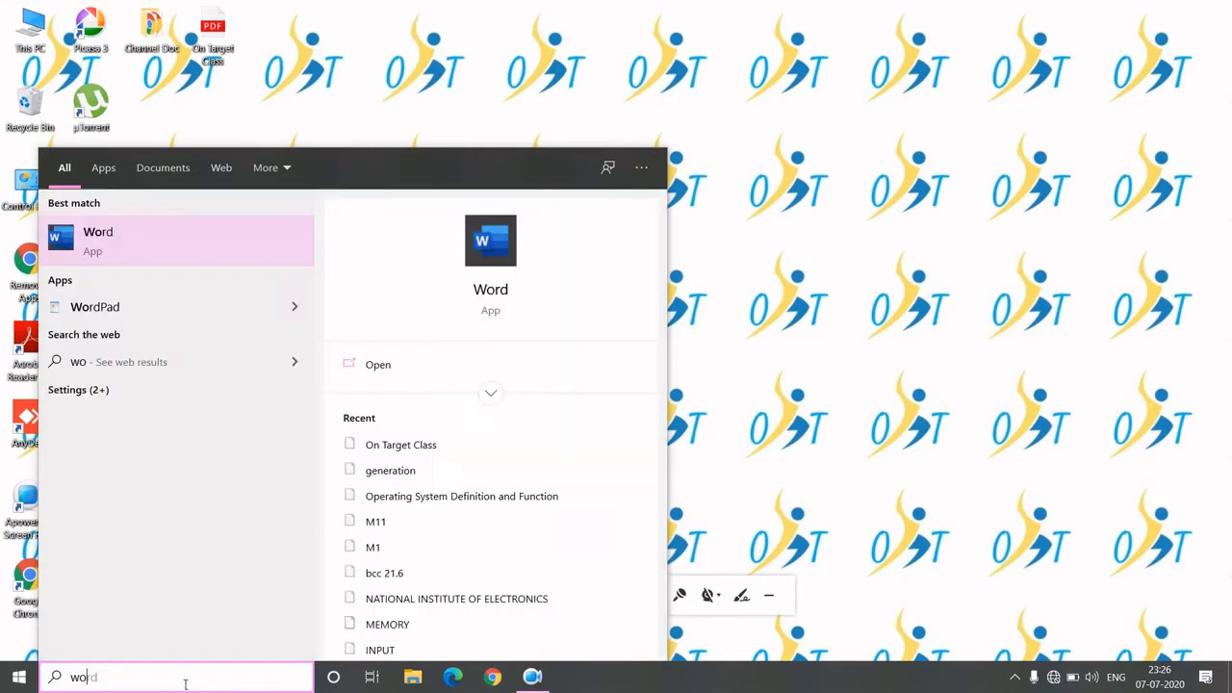
{"action": "key", "text": "BackSpace"}
{"action": "key", "text": "BackSpace"}
{"action": "key", "text": "BackSpace"}
{"action": "key", "text": "BackSpace"}
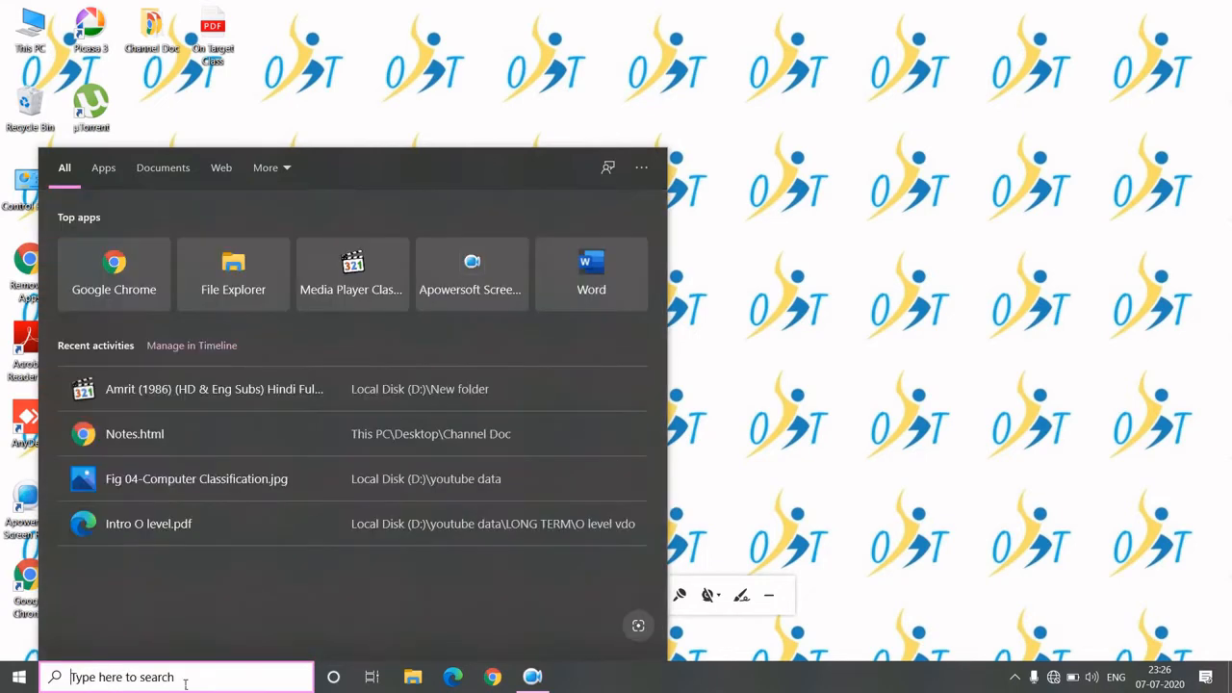
{"action": "type", "text": "doc"}
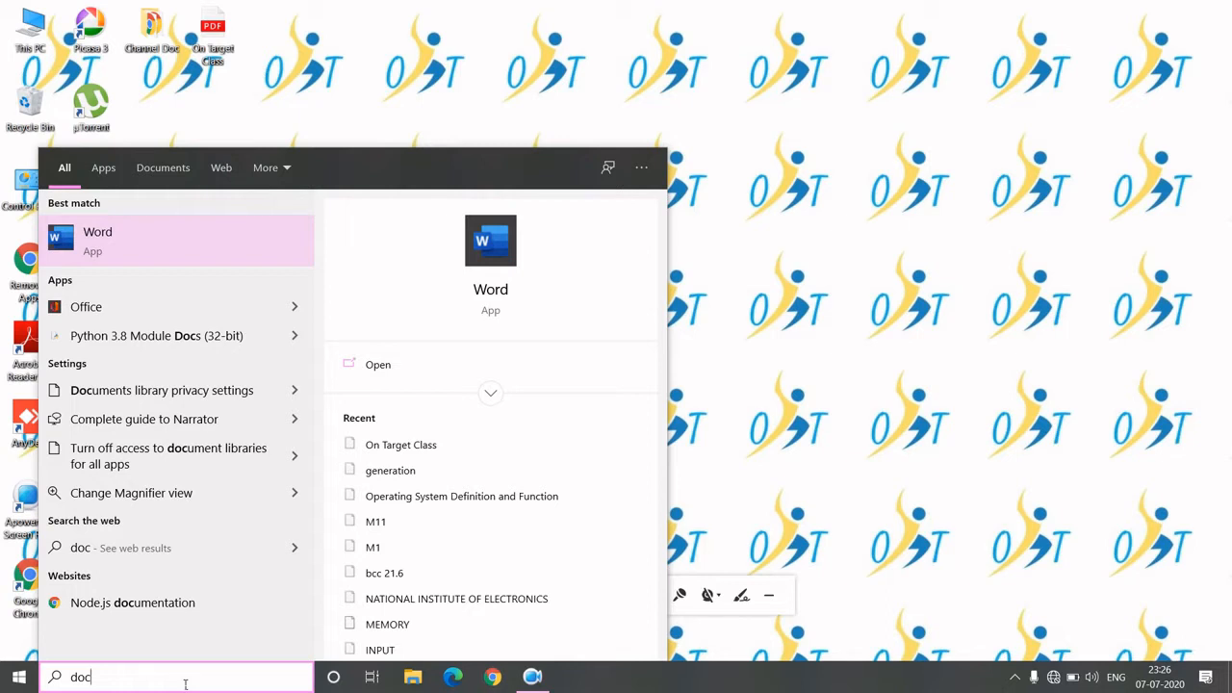
{"action": "key", "text": "BackSpace"}
{"action": "key", "text": "BackSpace"}
{"action": "key", "text": "BackSpace"}
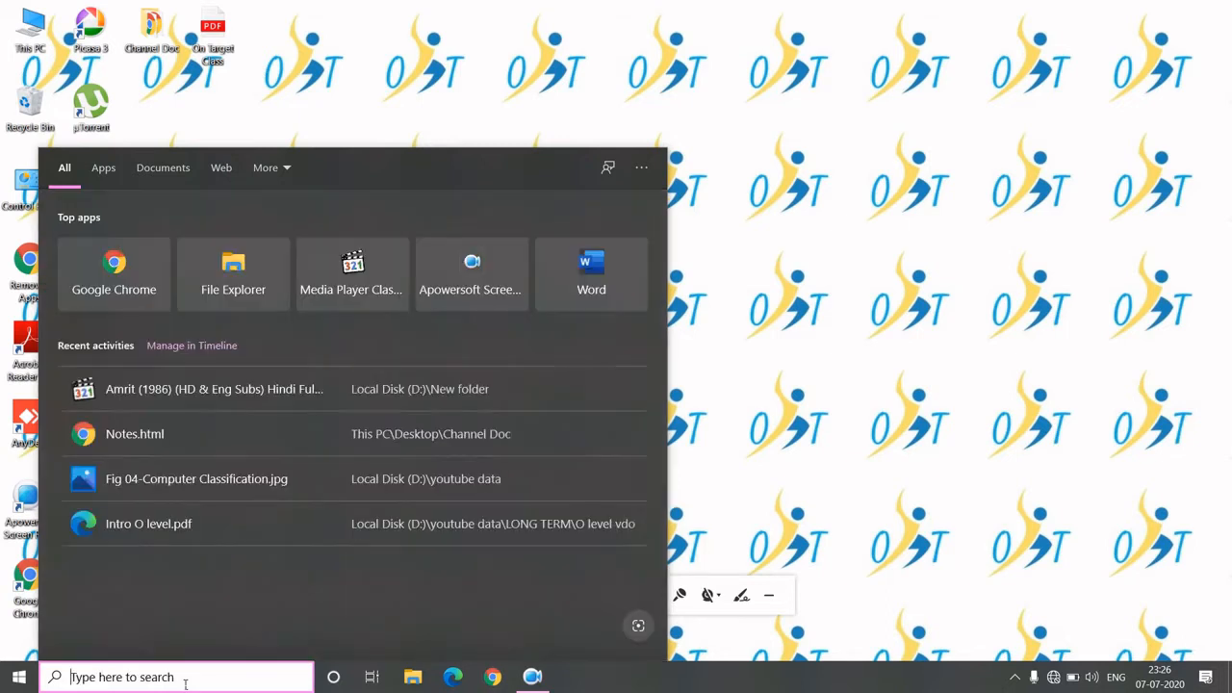
{"action": "left_click", "coordinate": [710, 429]}
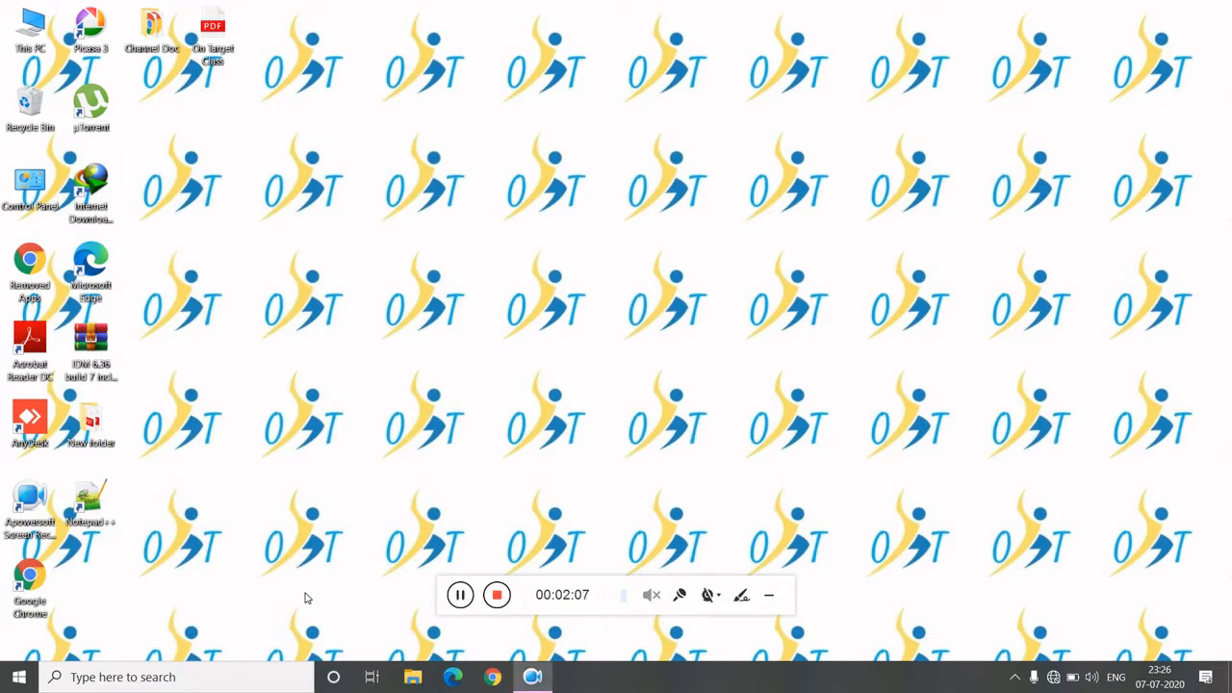
- Run winword from the Run dialog and create a new blank document
{"action": "key", "text": "super+r"}
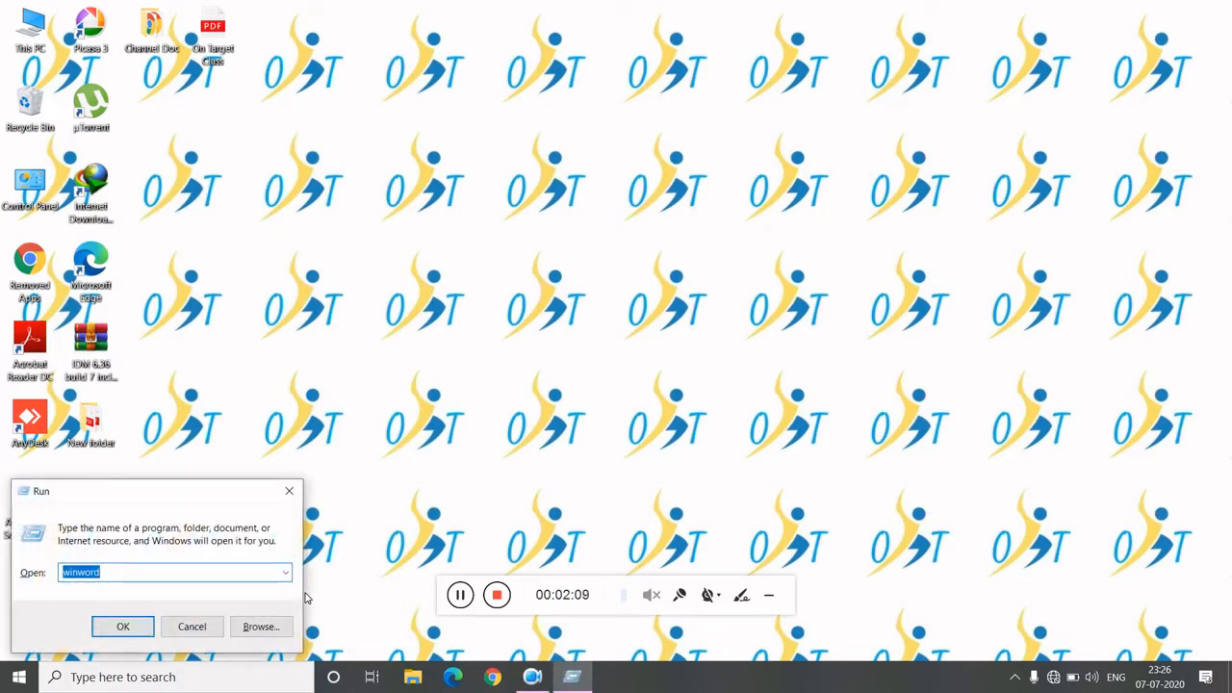
{"action": "left_click", "coordinate": [139, 574]}
{"action": "left_click", "coordinate": [123, 627]}
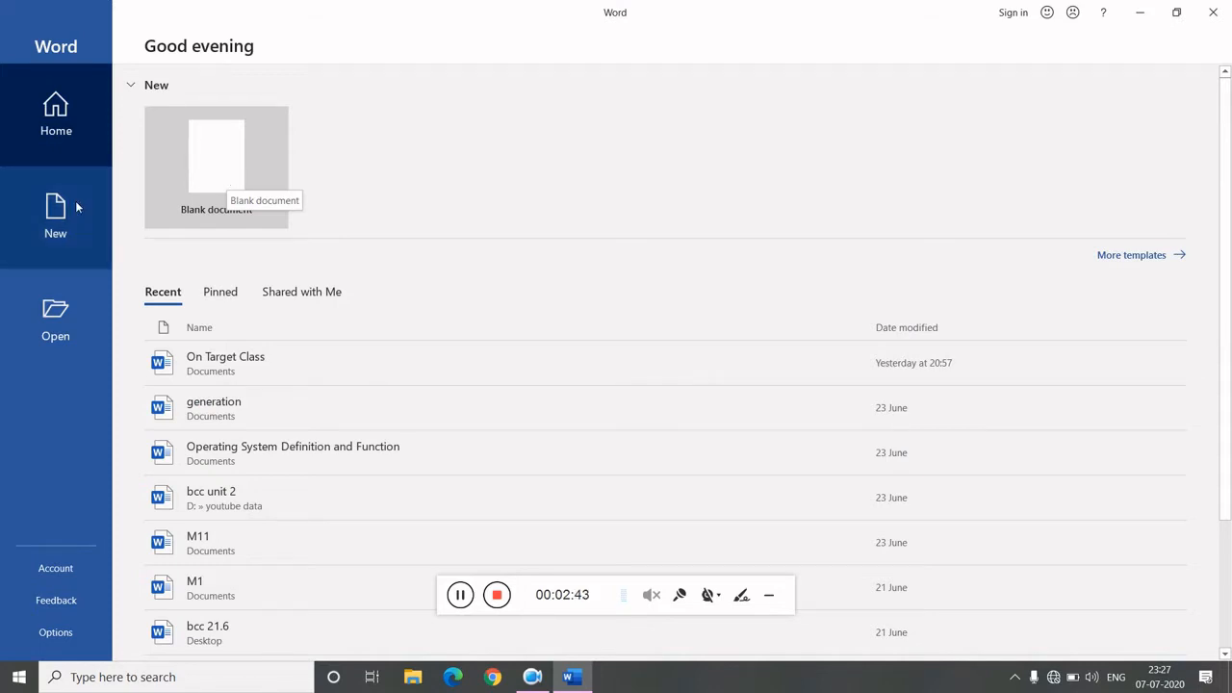
{"action": "left_click", "coordinate": [204, 169]}
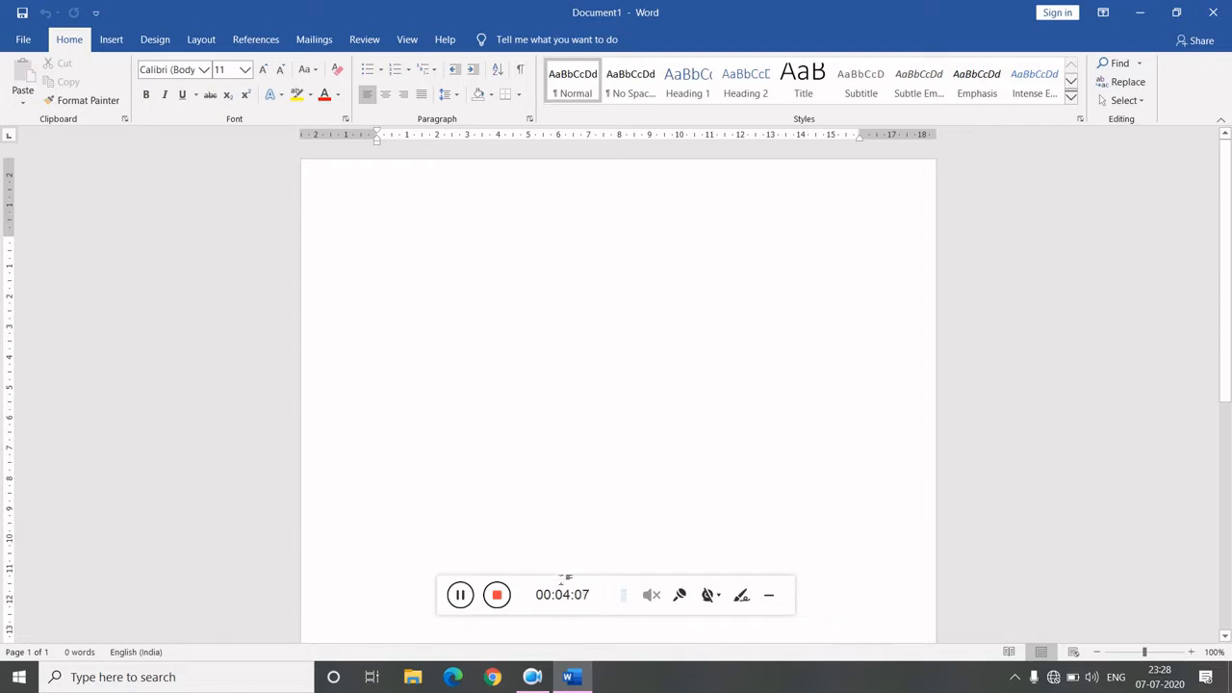
- Generate five paragraphs of sample text by entering =rand(5) in the document
{"action": "left_click_drag", "start_coordinate": [562, 590], "coordinate": [718, 667]}
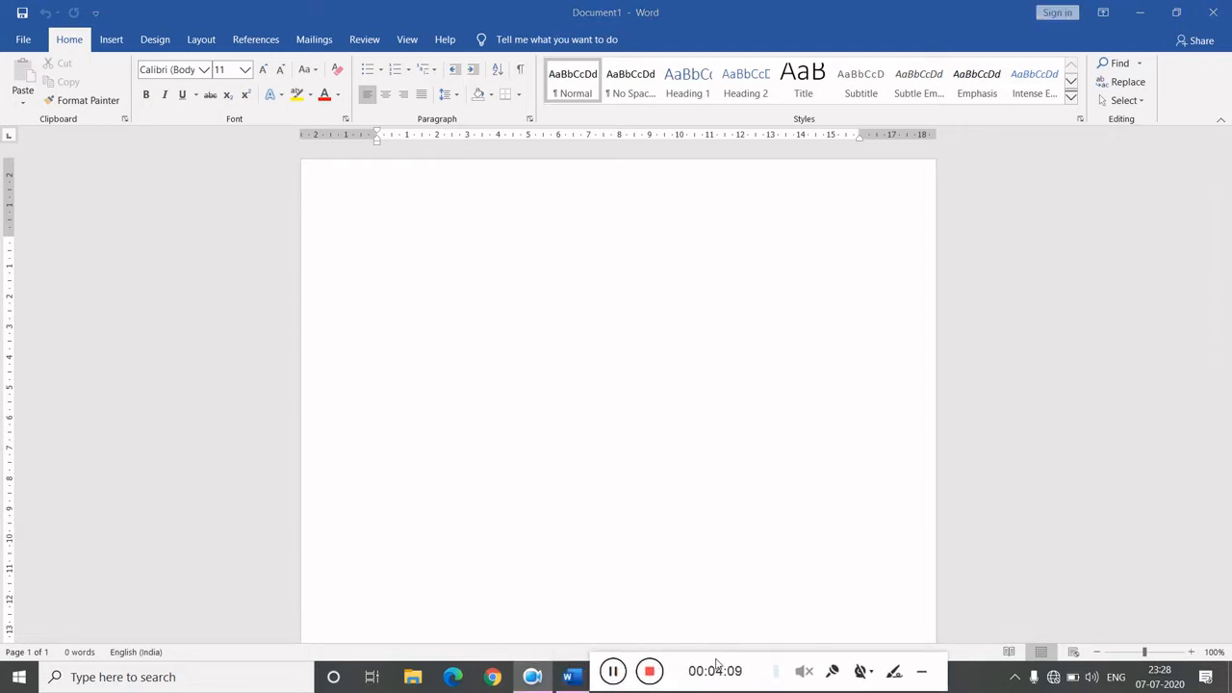
{"action": "left_click", "coordinate": [533, 465]}
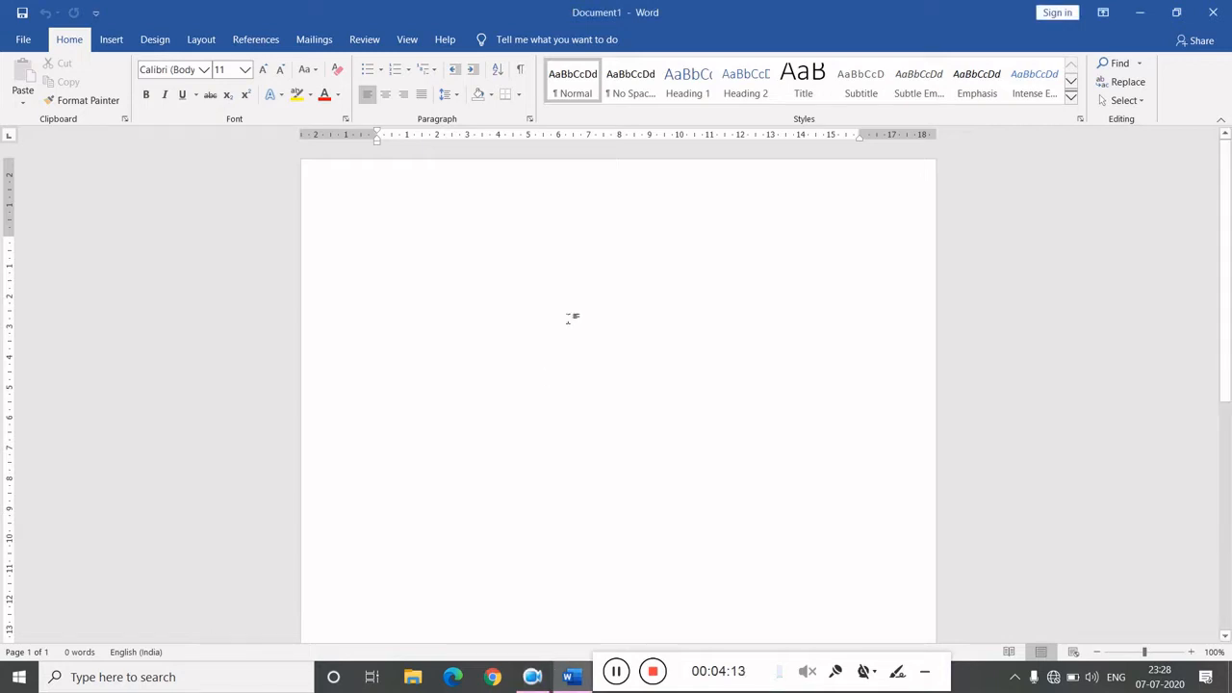
{"action": "type", "text": "=rand"}
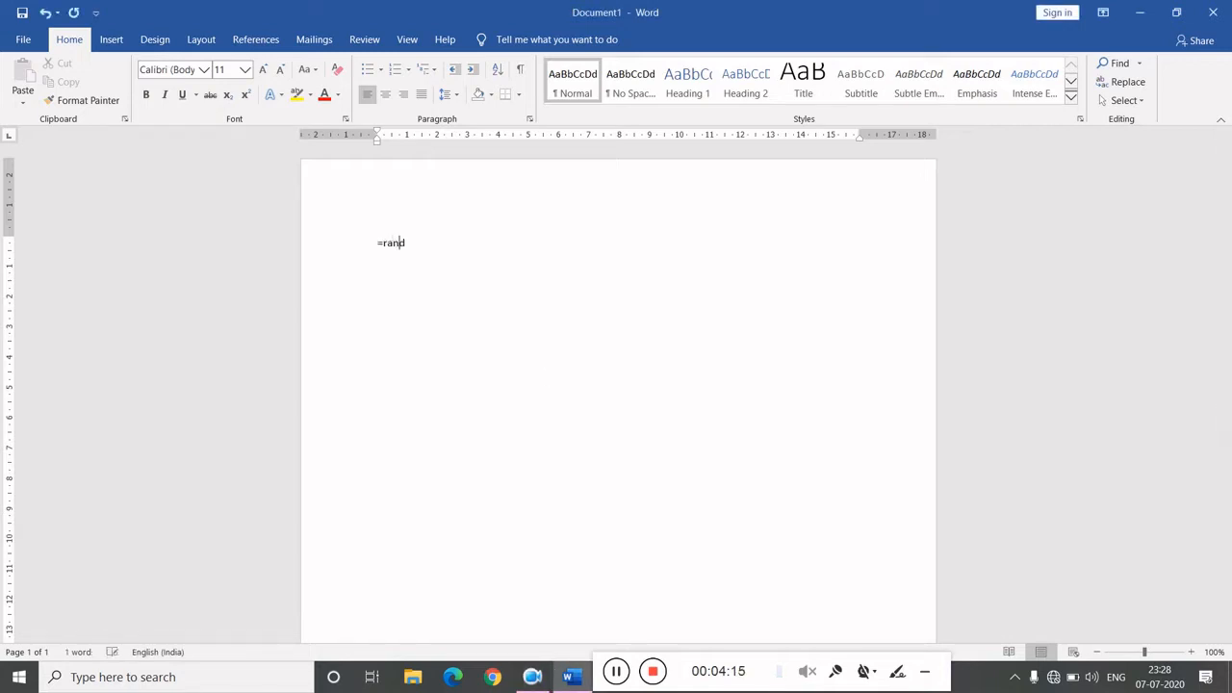
{"action": "type", "text": "()5"}
{"action": "key", "text": "Return"}
{"action": "key", "text": "BackSpace"}
{"action": "key", "text": "Return"}
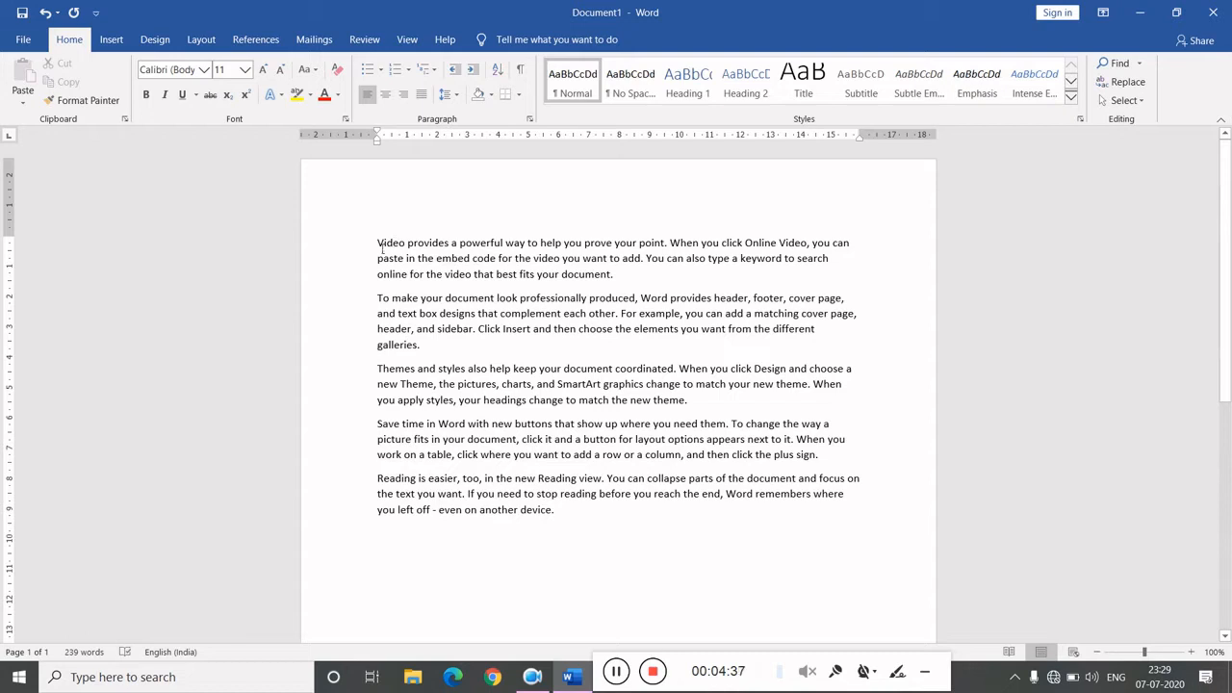
- Try selecting part of and then the whole first paragraph by dragging, deselecting each time
{"action": "left_click_drag", "start_coordinate": [380, 248], "coordinate": [539, 250]}
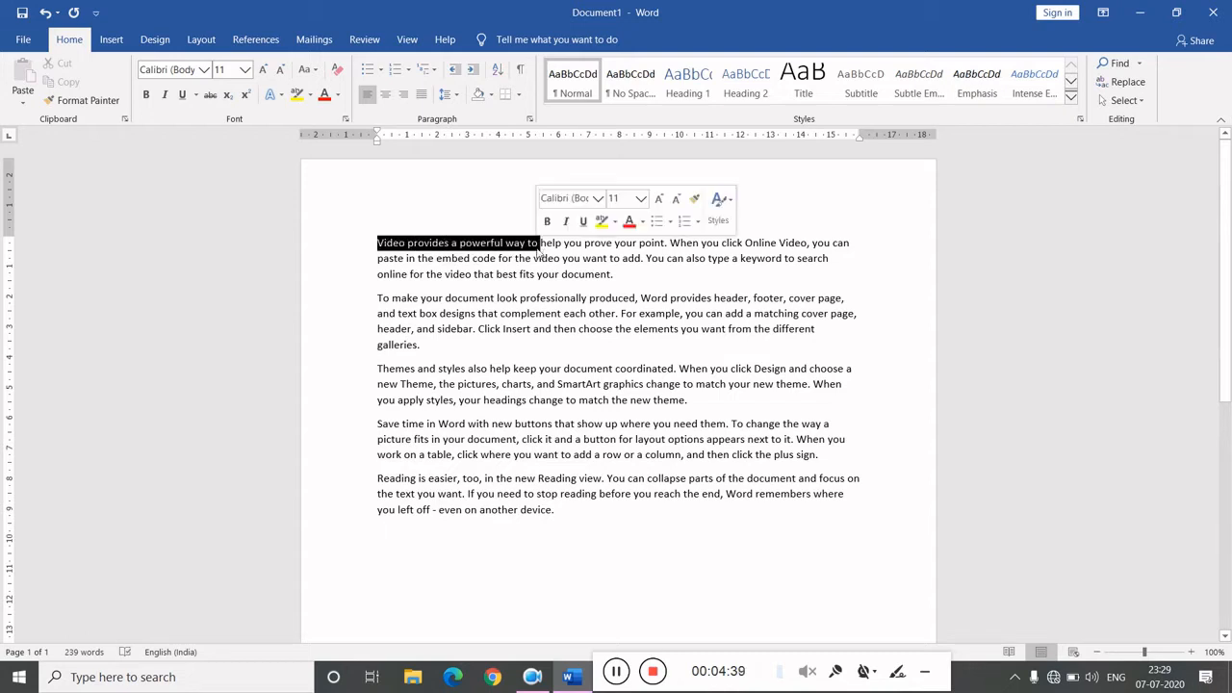
{"action": "left_click", "coordinate": [392, 247]}
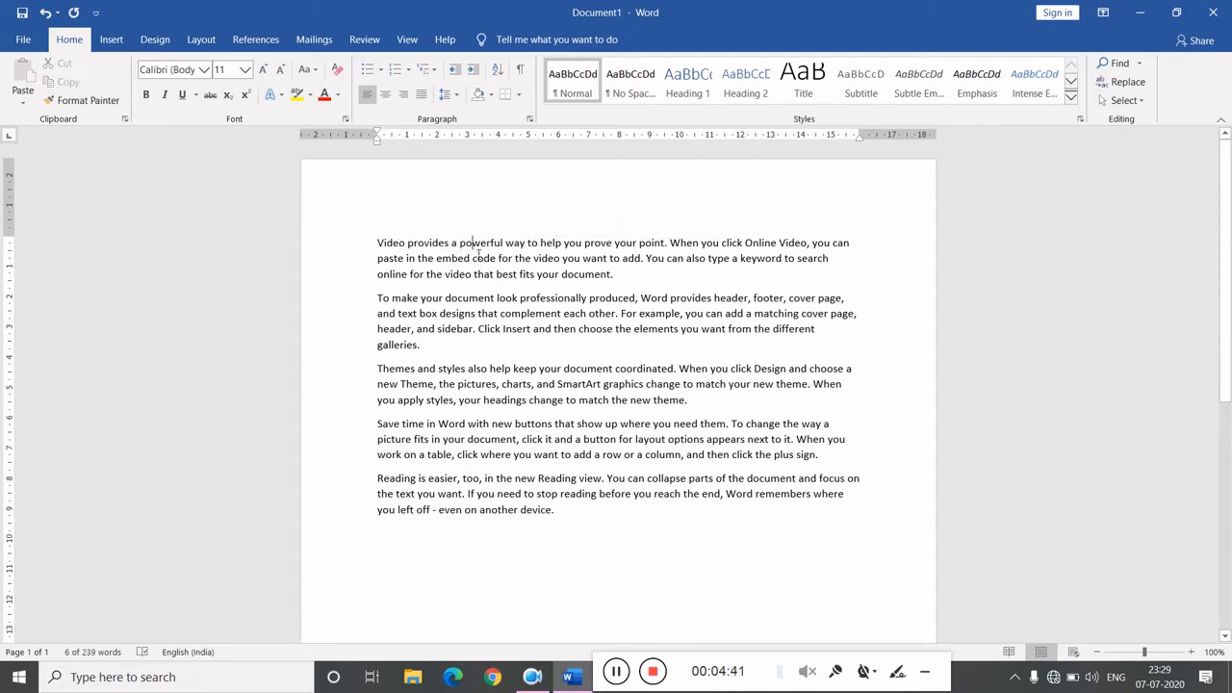
{"action": "left_click_drag", "start_coordinate": [398, 244], "coordinate": [658, 274]}
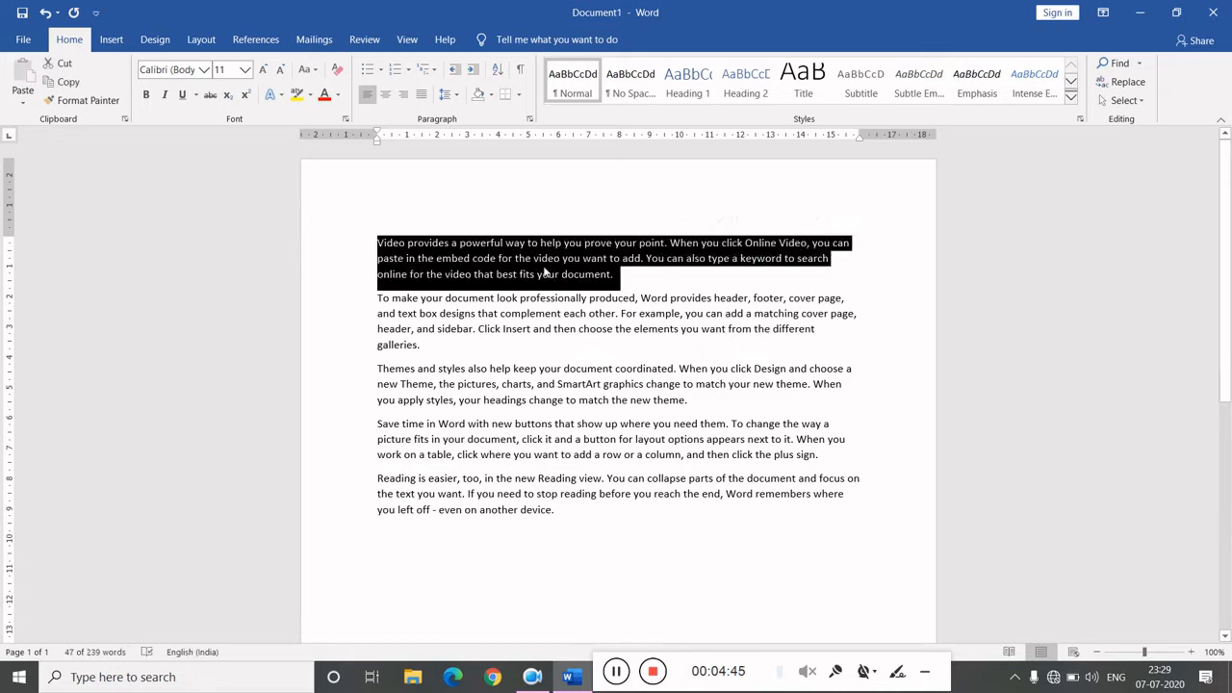
{"action": "left_click", "coordinate": [380, 246]}
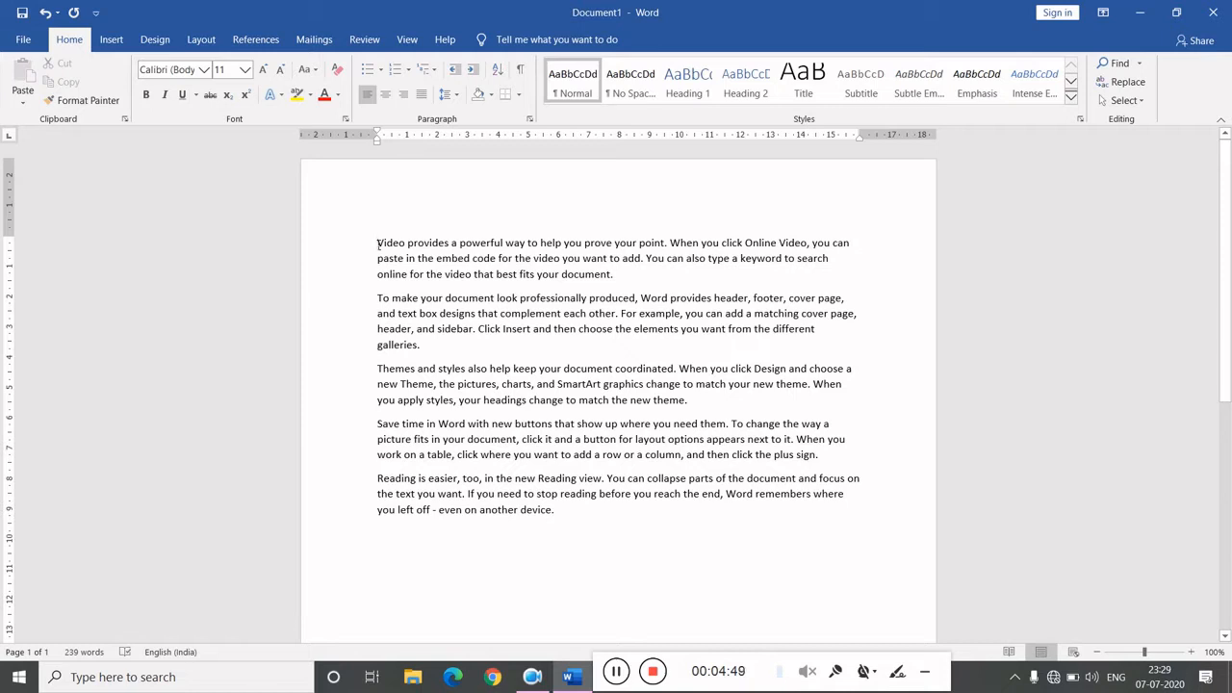
- Select the first paragraph word by word and extend it to the paragraph end, then cut it
{"action": "left_click_drag", "start_coordinate": [378, 244], "coordinate": [450, 243]}
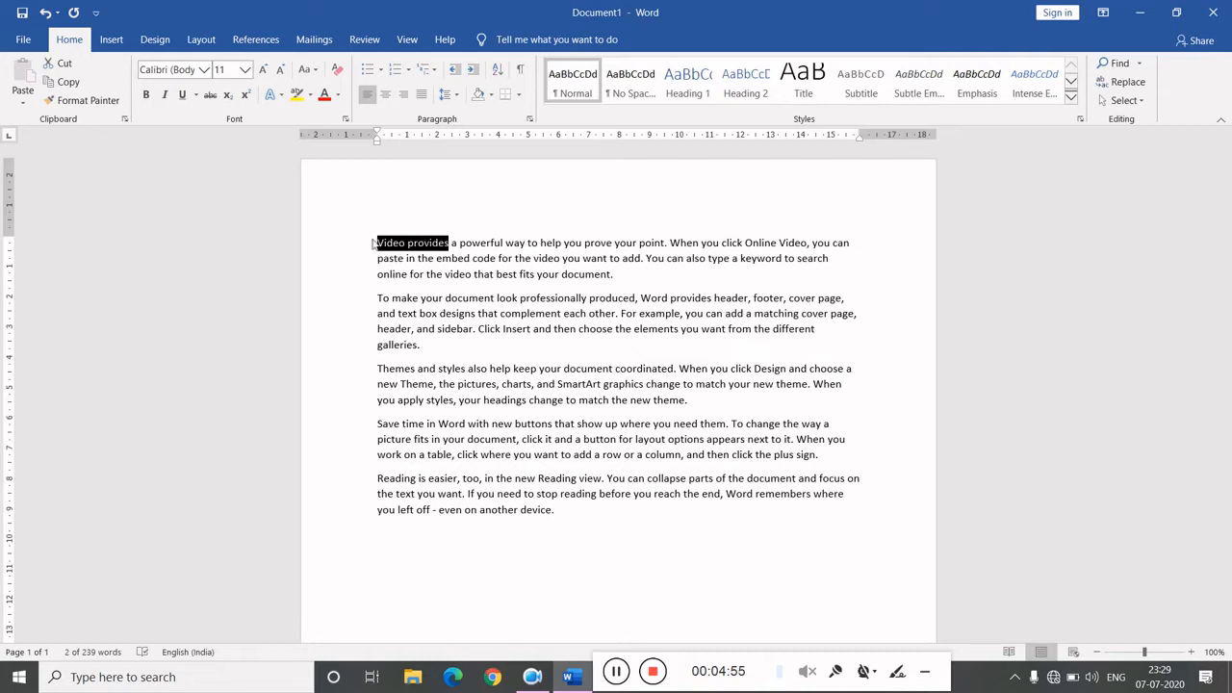
{"action": "key", "text": "shift+Right"}
{"action": "key", "text": "shift+Right"}
{"action": "key", "text": "shift+Right"}
{"action": "key", "text": "shift+Right"}
{"action": "key", "text": "shift+Right"}
{"action": "key", "text": "shift+Right"}
{"action": "key", "text": "shift+Right"}
{"action": "key", "text": "shift+Right"}
{"action": "key", "text": "shift+Right"}
{"action": "key", "text": "shift+Right"}
{"action": "key", "text": "shift+Right"}
{"action": "key", "text": "shift+Right"}
{"action": "key", "text": "shift+Right"}
{"action": "key", "text": "shift+Right"}
{"action": "key", "text": "shift+Right"}
{"action": "key", "text": "shift+Right"}
{"action": "key", "text": "shift+Right"}
{"action": "key", "text": "shift+Right"}
{"action": "key", "text": "shift+Right"}
{"action": "key", "text": "shift+Right"}
{"action": "key", "text": "shift+Right"}
{"action": "key", "text": "shift+Right"}
{"action": "key", "text": "shift+Right"}
{"action": "key", "text": "shift+Right"}
{"action": "key", "text": "shift+Right"}
{"action": "key", "text": "shift+Right"}
{"action": "key", "text": "shift+Right"}
{"action": "key", "text": "shift+Right"}
{"action": "key", "text": "shift+Right"}
{"action": "key", "text": "shift+Right"}
{"action": "key", "text": "shift+Right"}
{"action": "key", "text": "shift+Right"}
{"action": "key", "text": "shift+Right"}
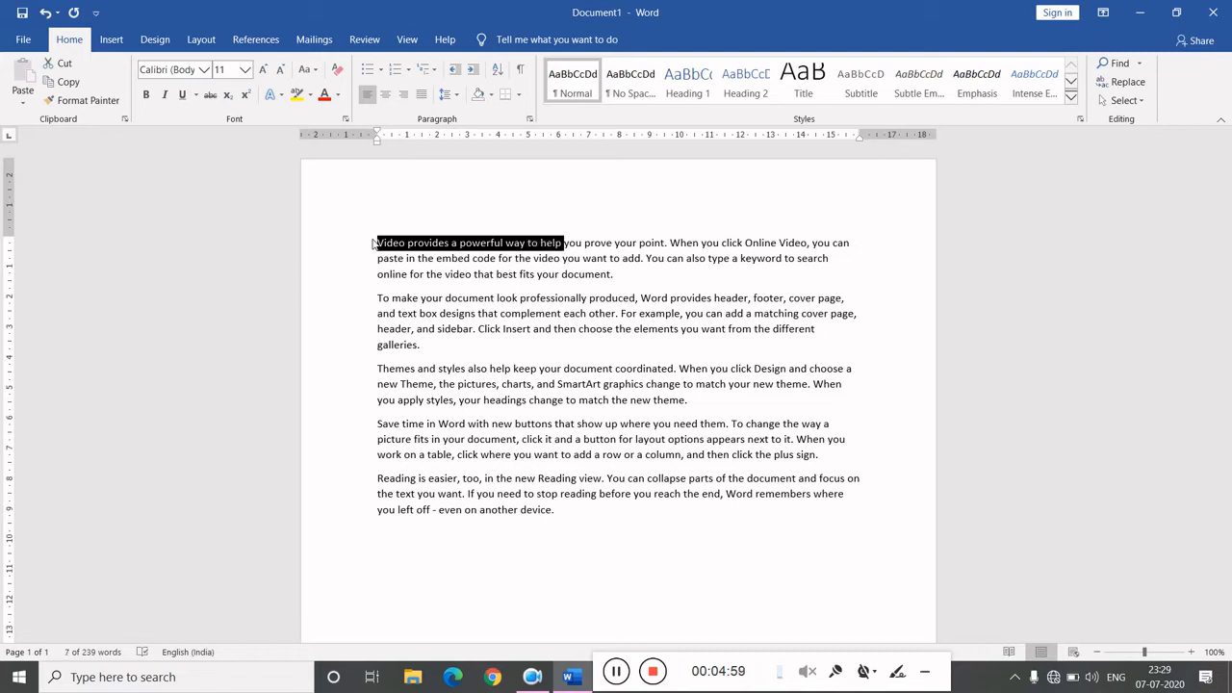
{"action": "key", "text": "shift+Right"}
{"action": "key", "text": "shift+Right"}
{"action": "key", "text": "shift+Right"}
{"action": "key", "text": "shift+Right"}
{"action": "key", "text": "shift+Right"}
{"action": "key", "text": "shift+Right"}
{"action": "key", "text": "shift+Right"}
{"action": "key", "text": "shift+Right"}
{"action": "key", "text": "shift+Right"}
{"action": "key", "text": "shift+Right"}
{"action": "key", "text": "shift+Right"}
{"action": "key", "text": "shift+Right"}
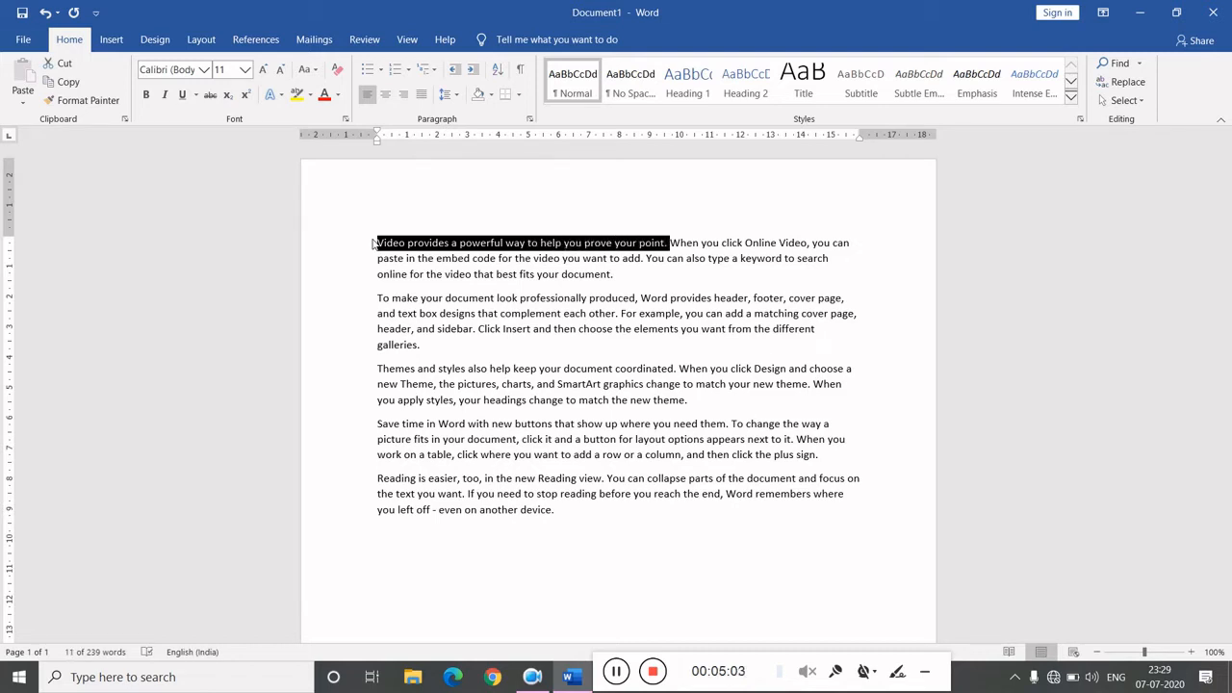
{"action": "key", "text": "ctrl+shift+Down"}
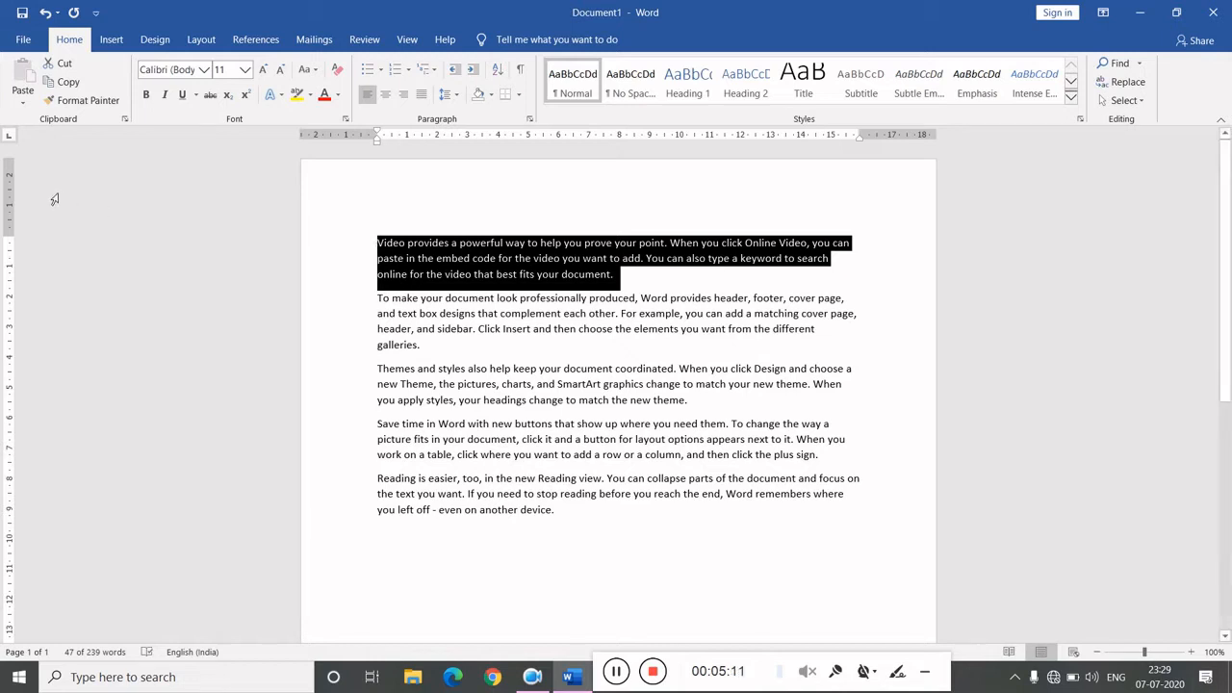
{"action": "left_click", "coordinate": [64, 66]}
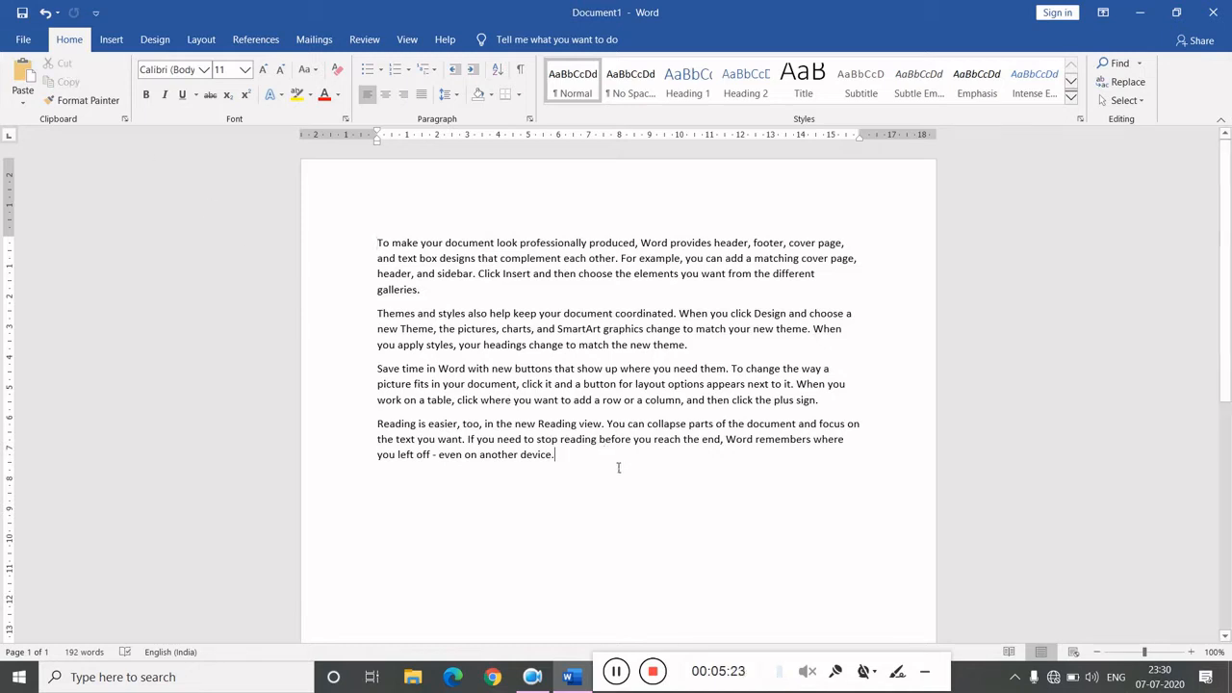
- Paste the cut paragraph at the end of the document after two new lines
{"action": "key", "text": "Return"}
{"action": "key", "text": "Return"}
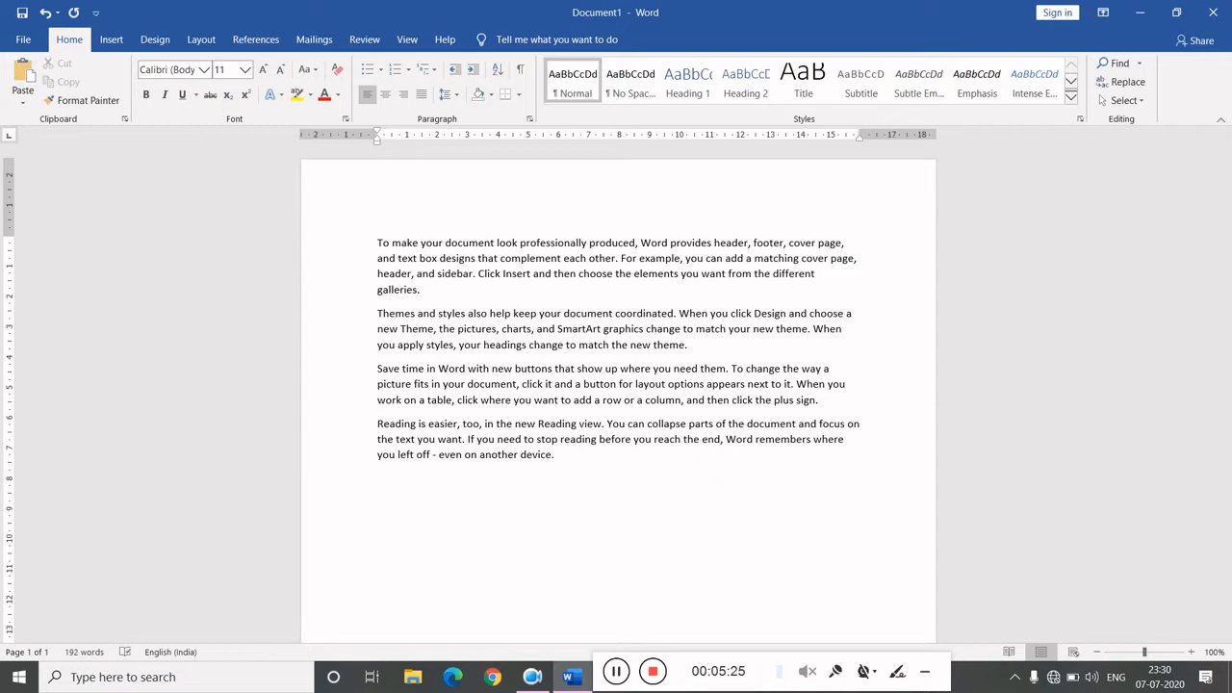
{"action": "key", "text": "ctrl+v"}
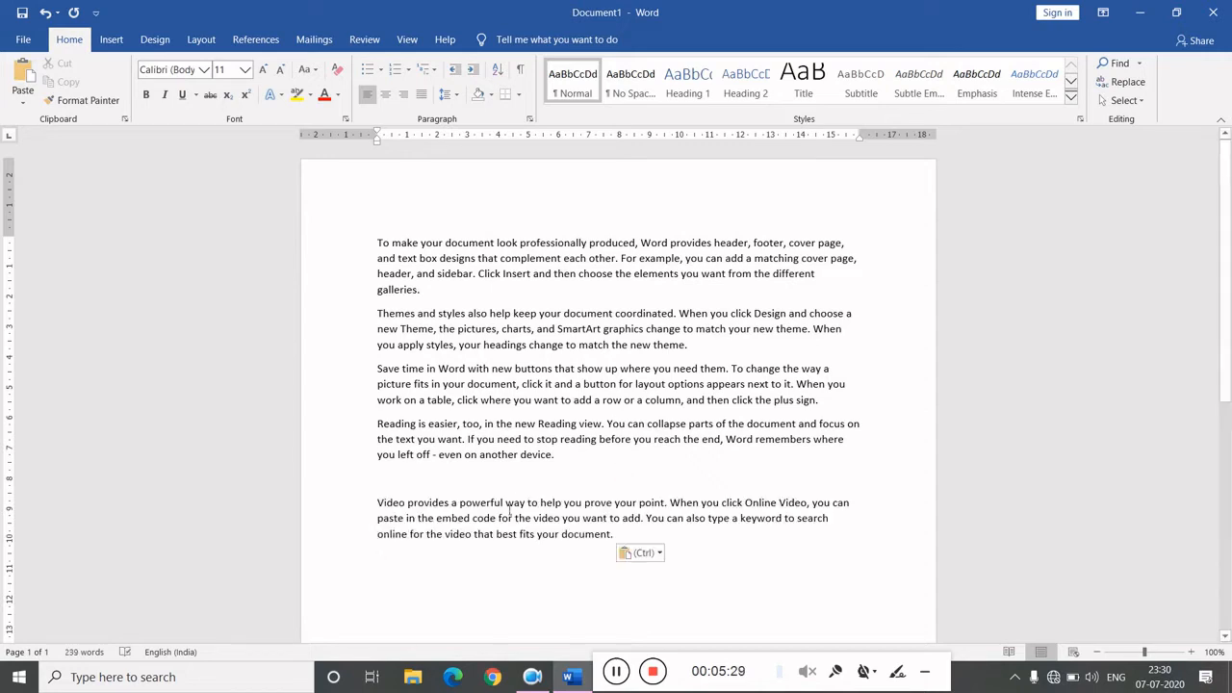
- Undo the paste, the new lines and the cut
{"action": "key", "text": "ctrl+z"}
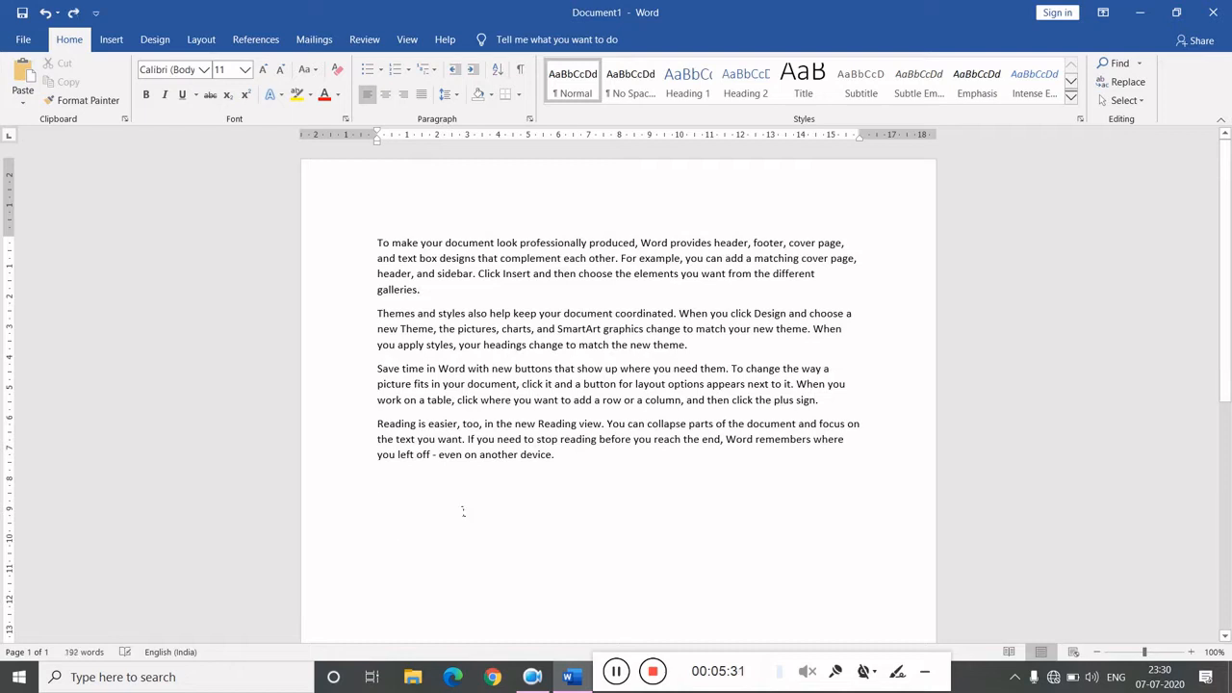
{"action": "key", "text": "ctrl+z"}
{"action": "key", "text": "ctrl+z"}
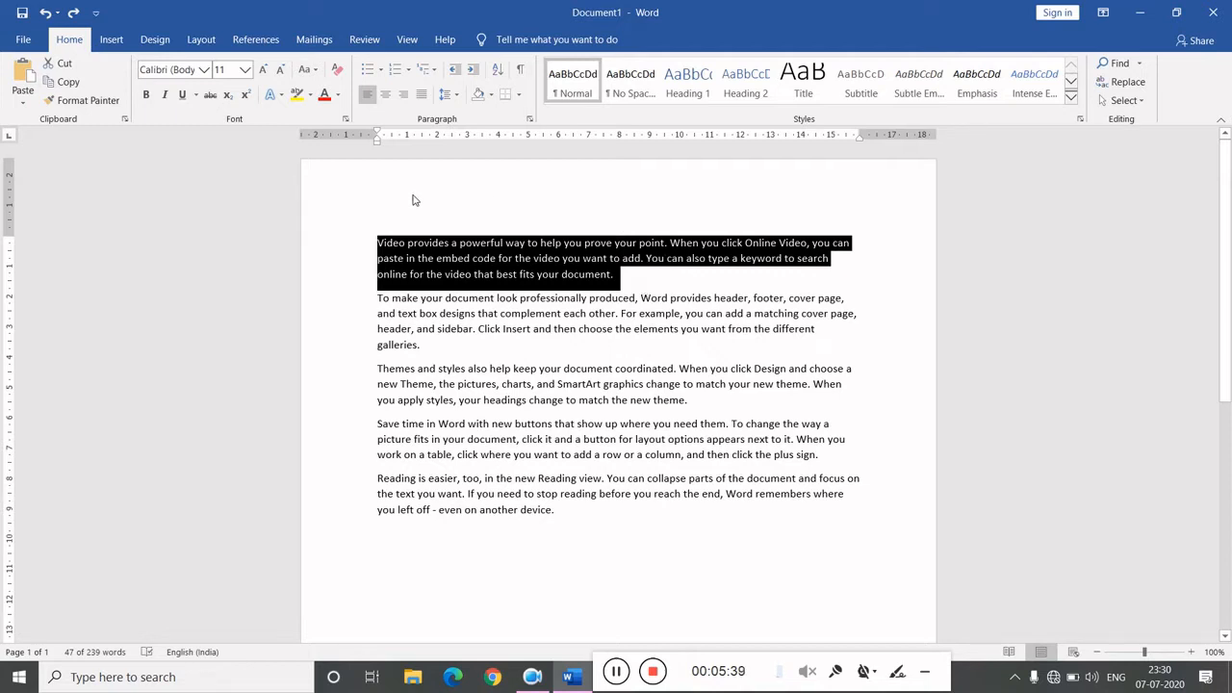
- Copy the first paragraph and paste it at the end of the document
{"action": "left_click", "coordinate": [67, 84]}
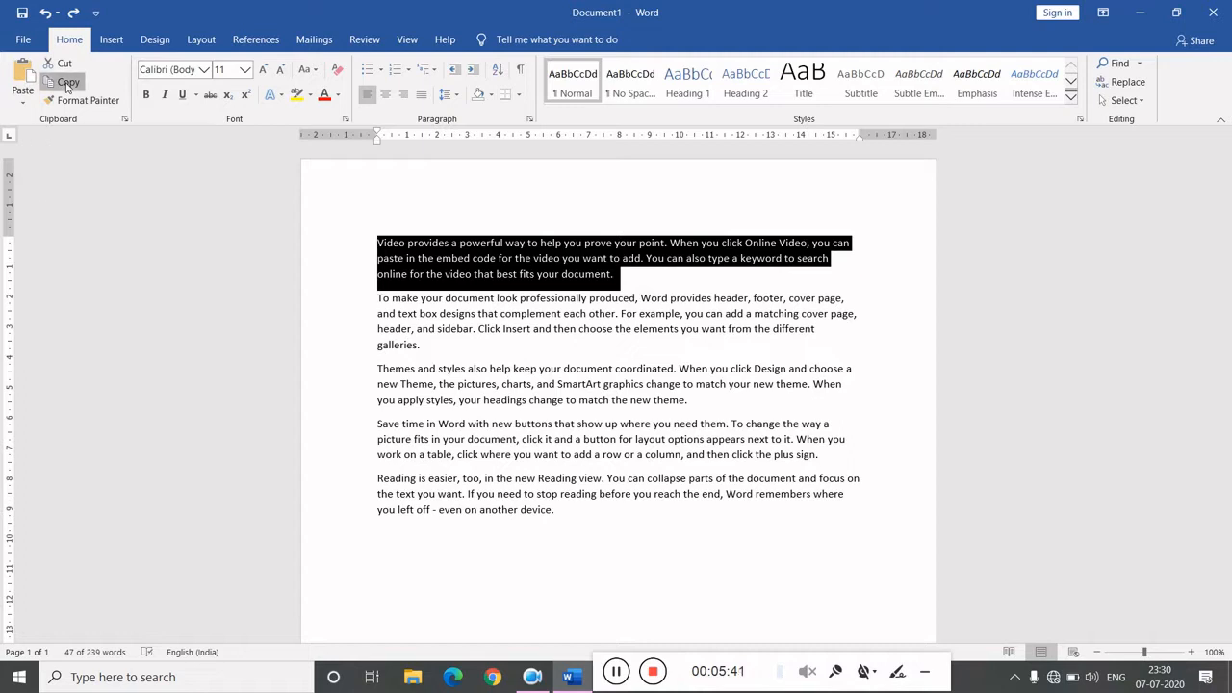
{"action": "left_click", "coordinate": [558, 548]}
{"action": "key", "text": "ctrl+v"}
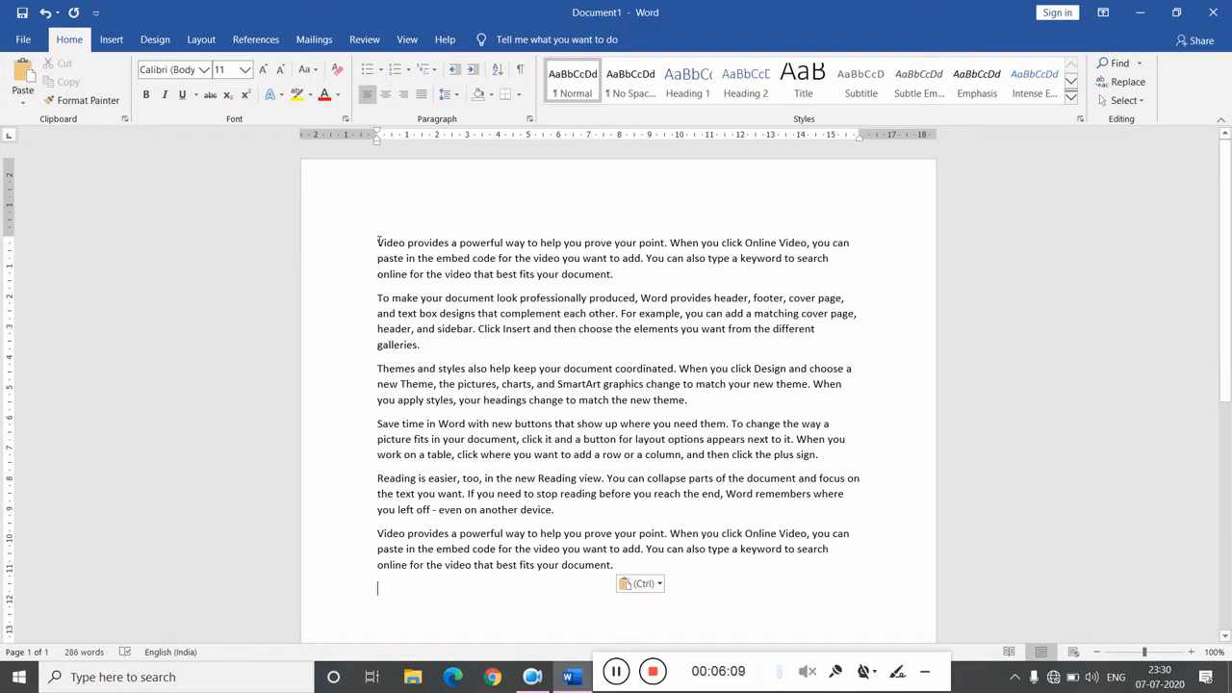
- Make the first paragraph bold, italic and underlined with a single-line underline style
{"action": "left_click_drag", "start_coordinate": [378, 242], "coordinate": [616, 278]}
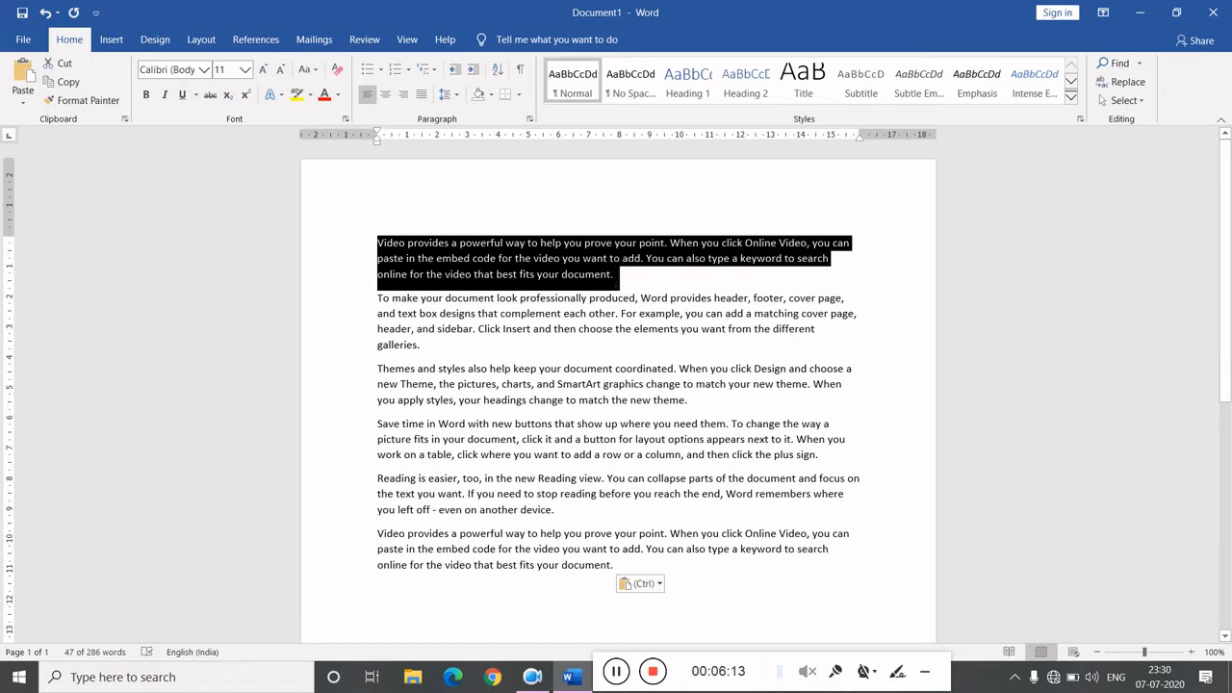
{"action": "left_click", "coordinate": [145, 96]}
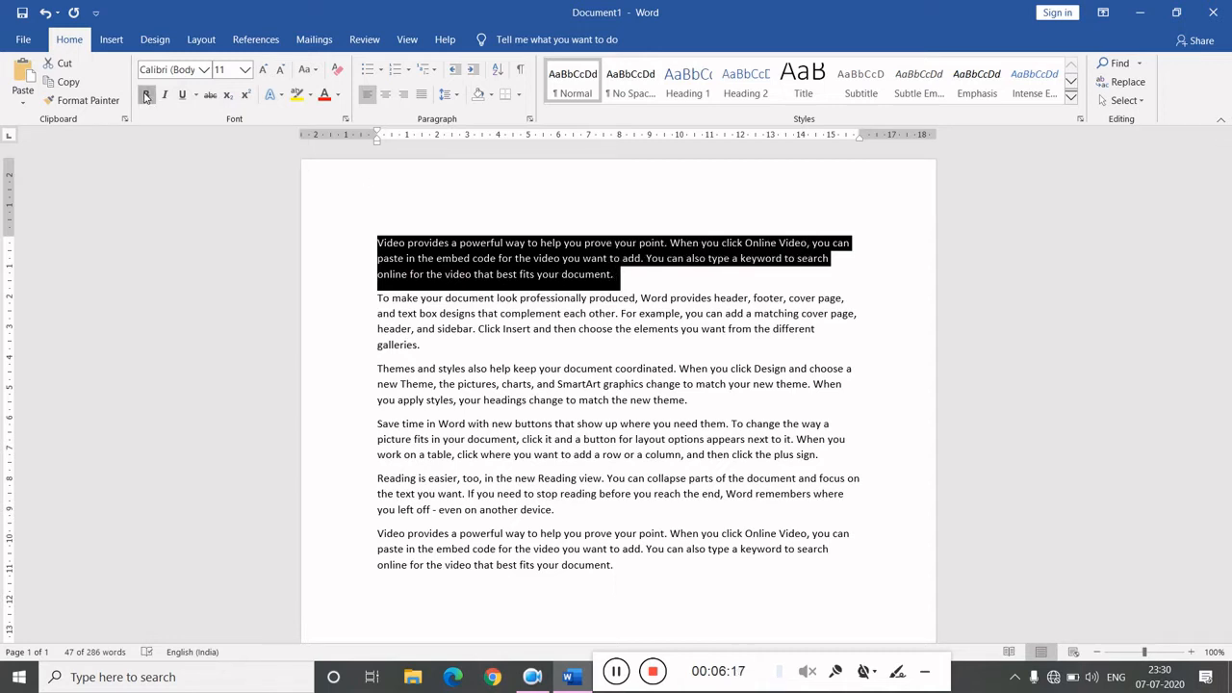
{"action": "left_click", "coordinate": [162, 96]}
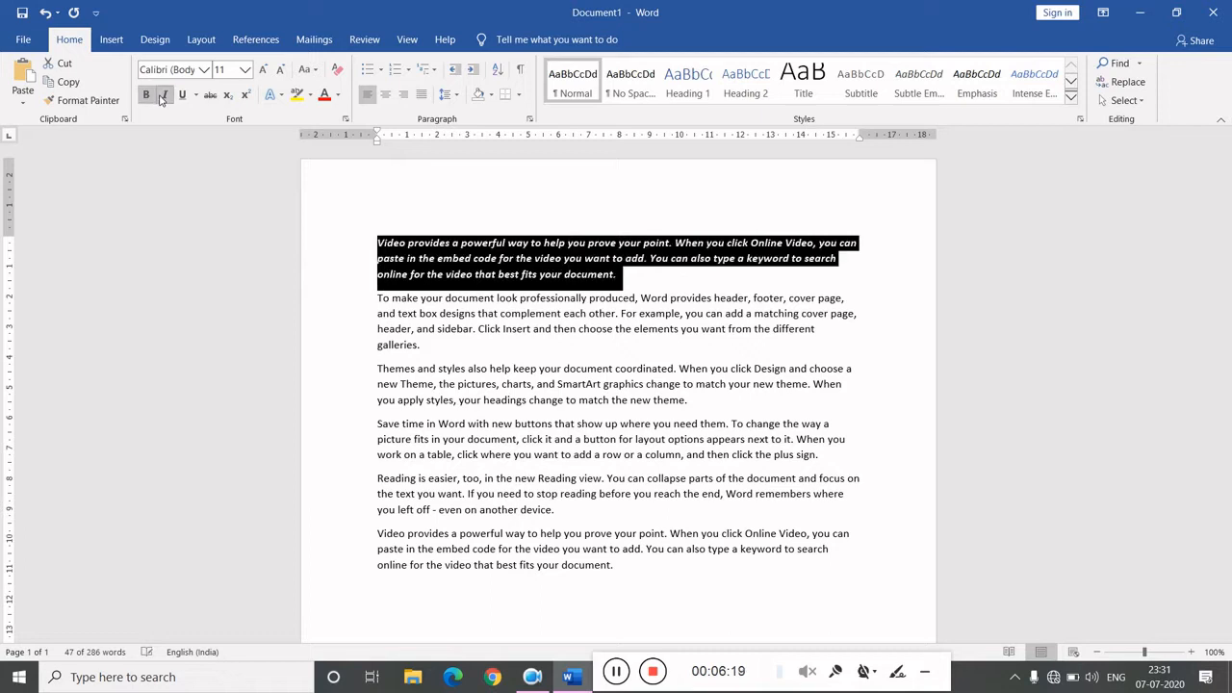
{"action": "left_click", "coordinate": [183, 96]}
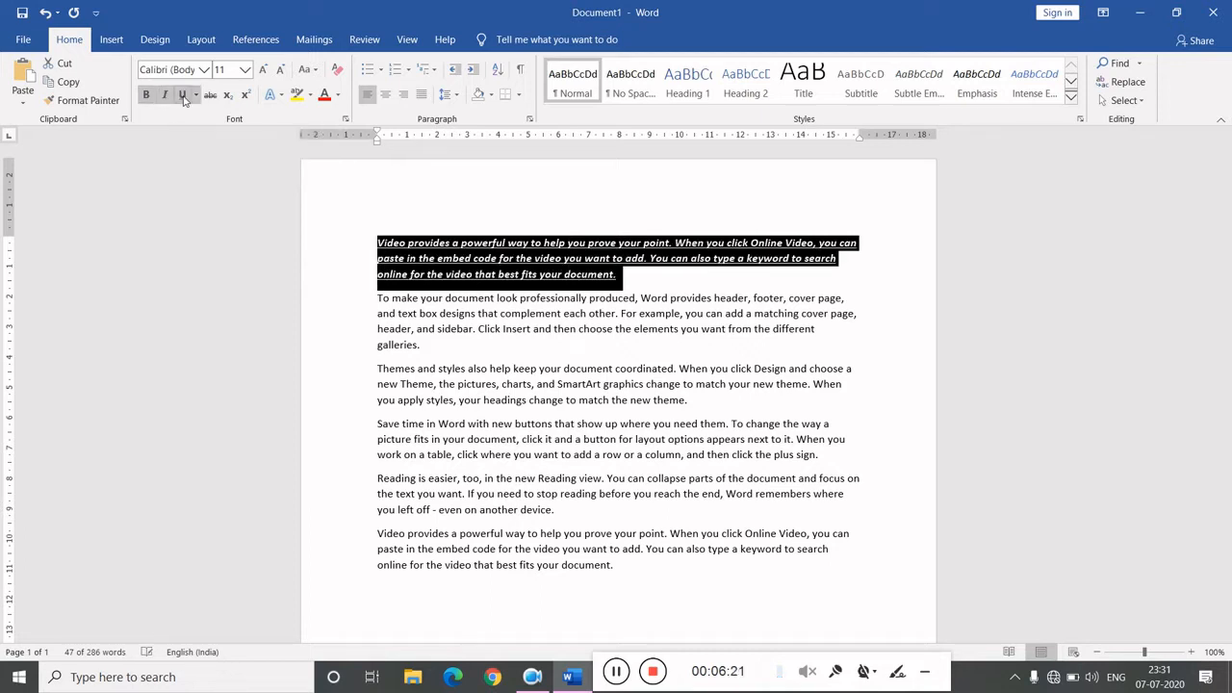
{"action": "left_click", "coordinate": [195, 96]}
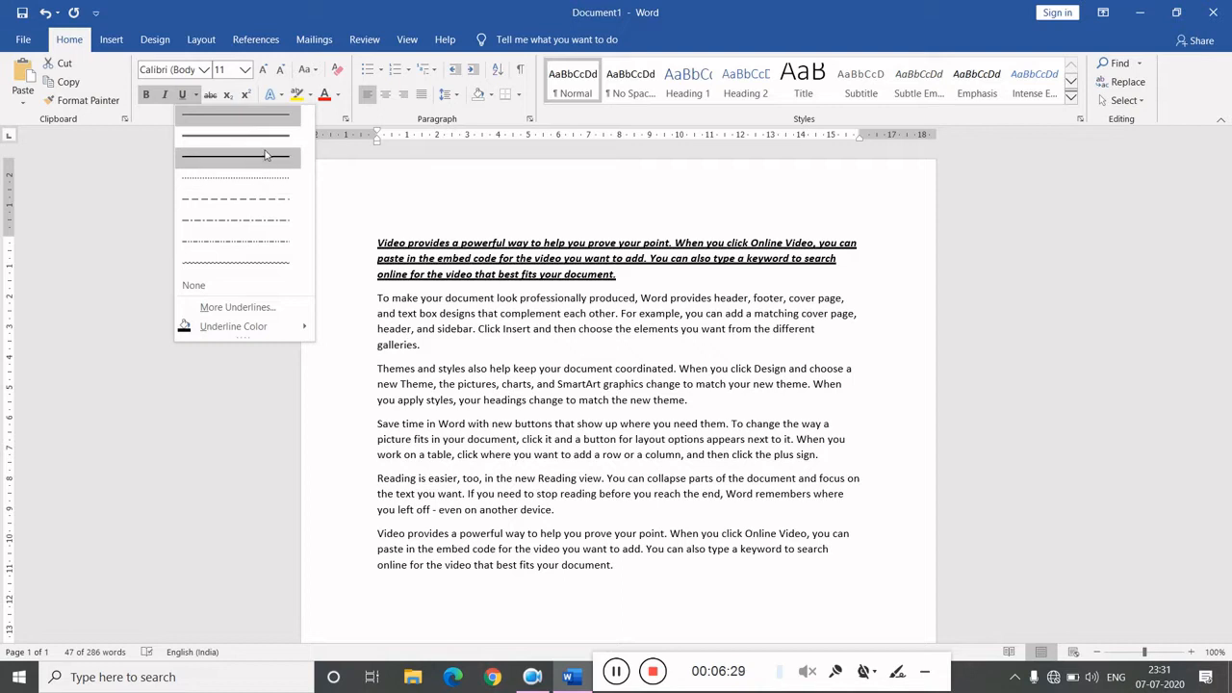
{"action": "left_click", "coordinate": [240, 115]}
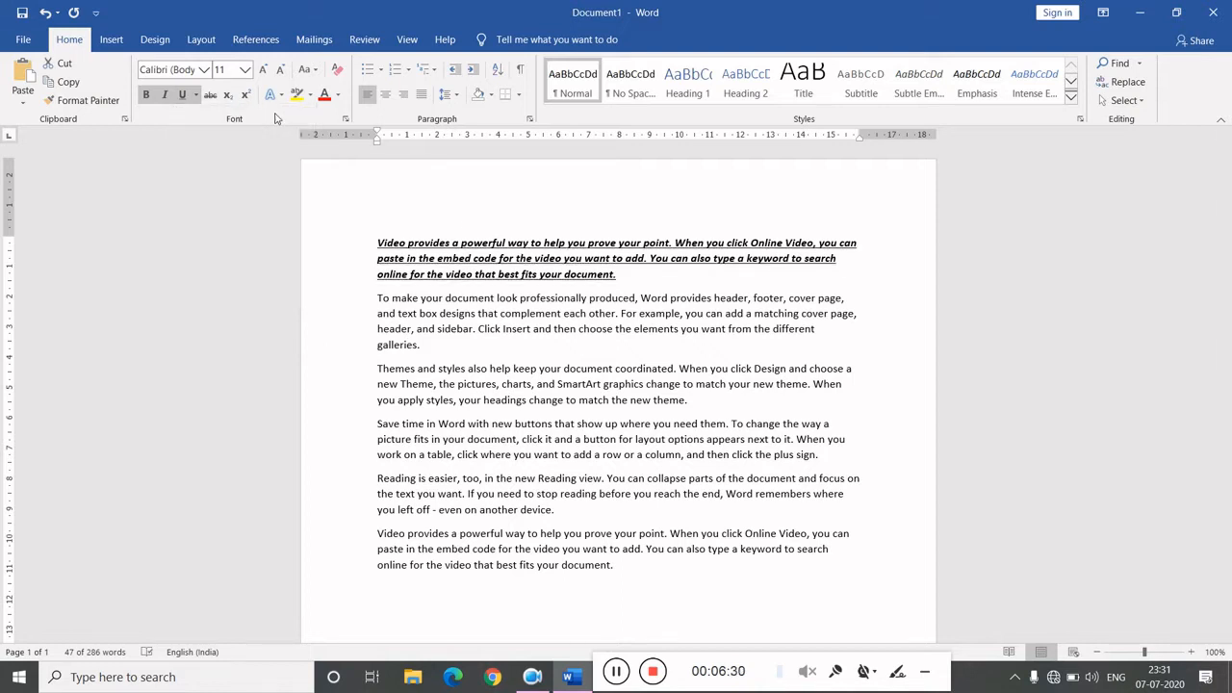
{"action": "left_click", "coordinate": [626, 289]}
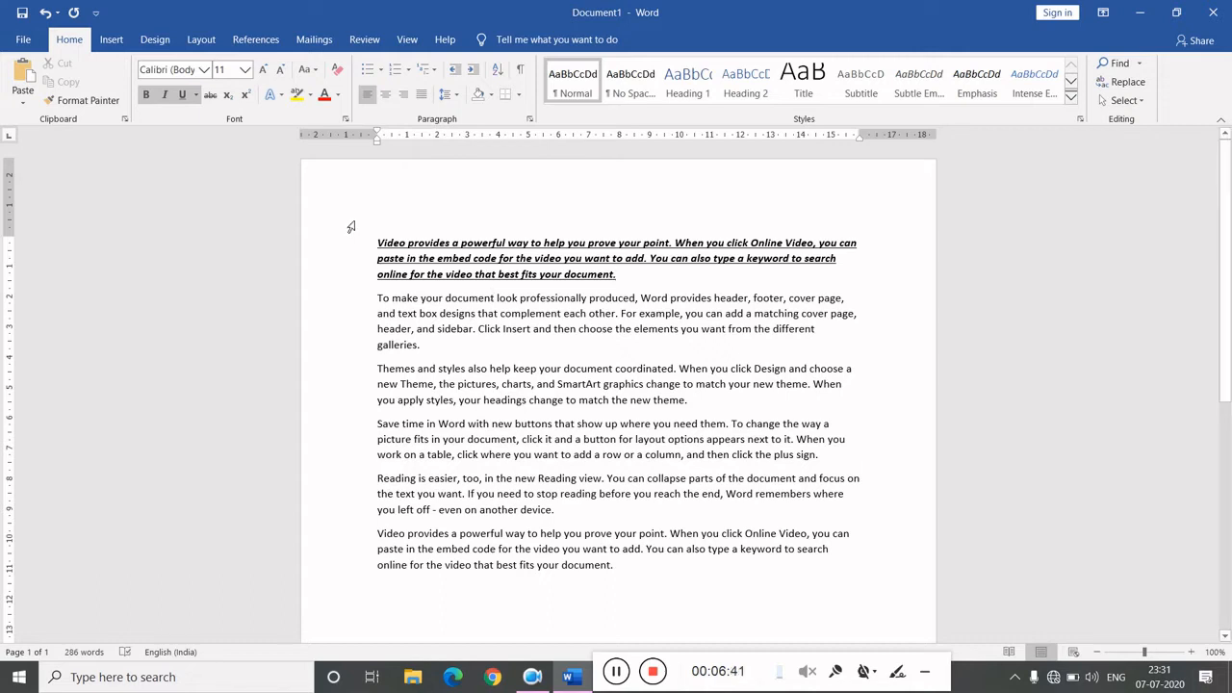
- Copy the first paragraph's formatting with Format Painter and apply it to the fourth paragraph's last line and the fifth paragraph
{"action": "left_click_drag", "start_coordinate": [390, 245], "coordinate": [591, 273]}
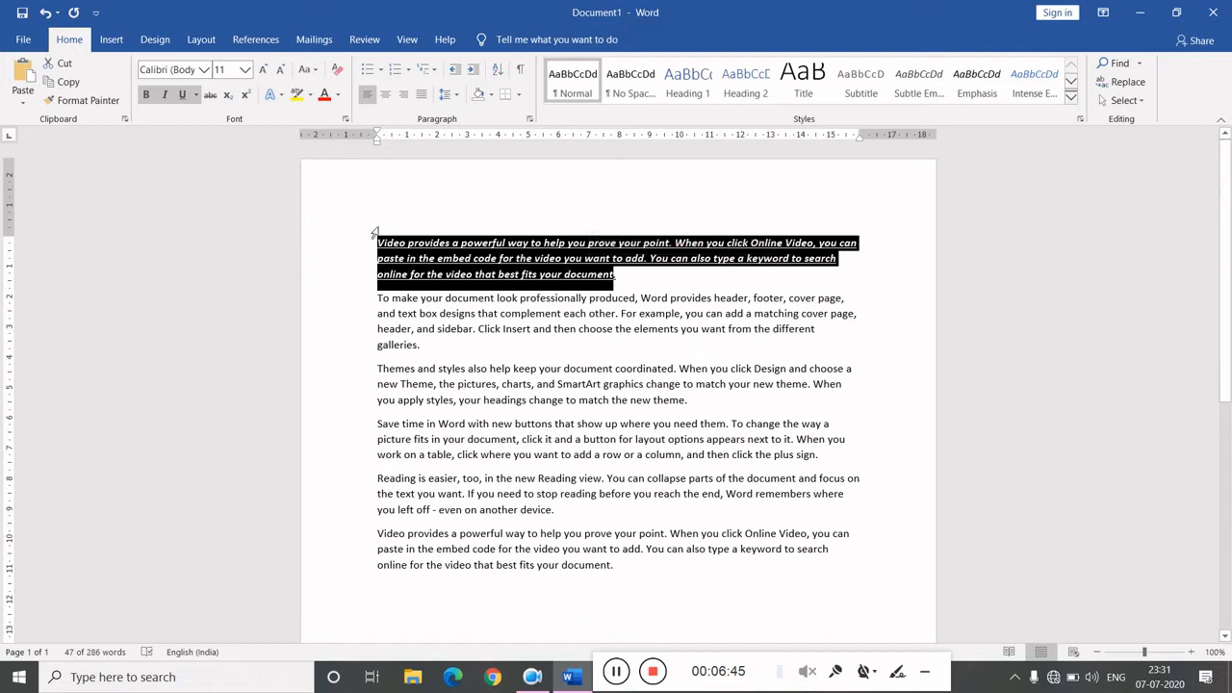
{"action": "left_click", "coordinate": [75, 102]}
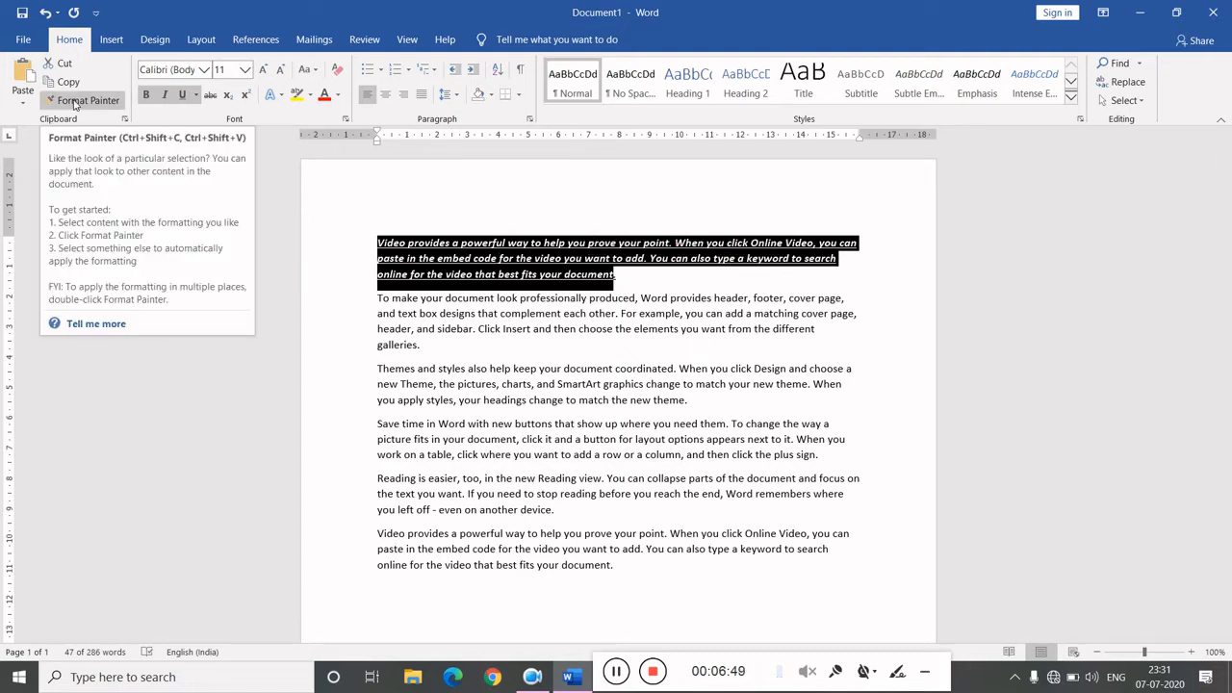
{"action": "left_click", "coordinate": [75, 102]}
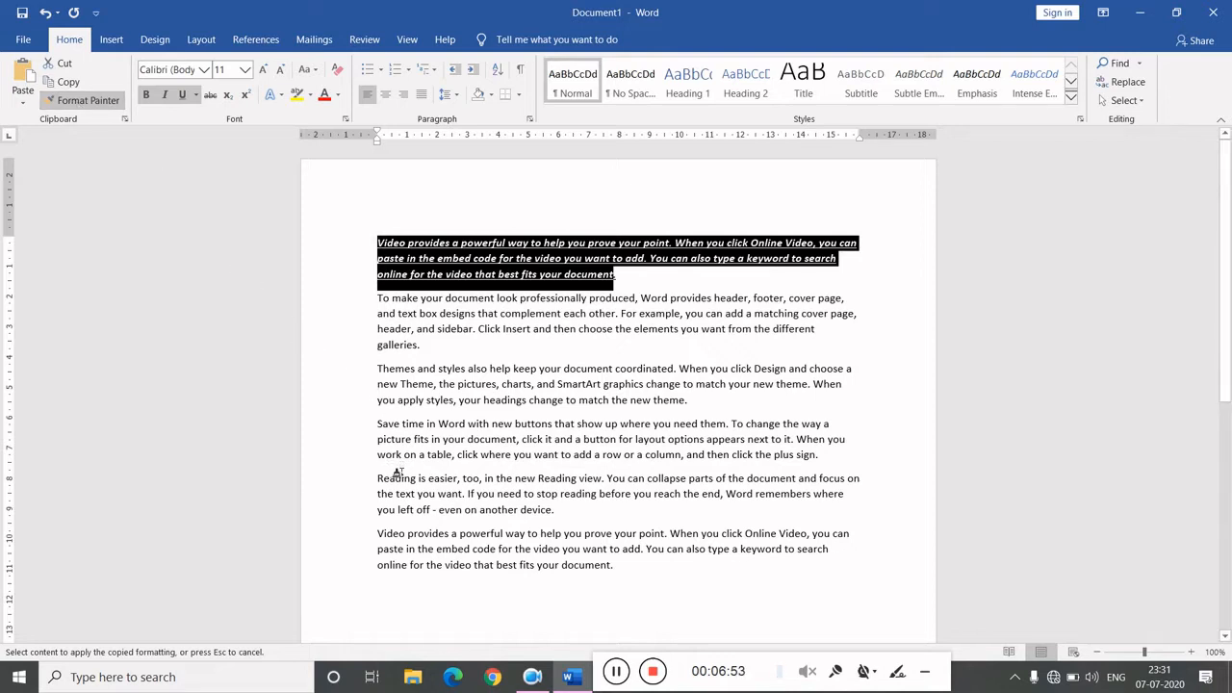
{"action": "mouse_move", "coordinate": [395, 471]}
{"action": "left_mouse_down"}
{"action": "mouse_move", "coordinate": [554, 493]}
{"action": "mouse_move", "coordinate": [591, 525]}
{"action": "left_mouse_up"}
{"action": "left_click", "coordinate": [524, 370]}
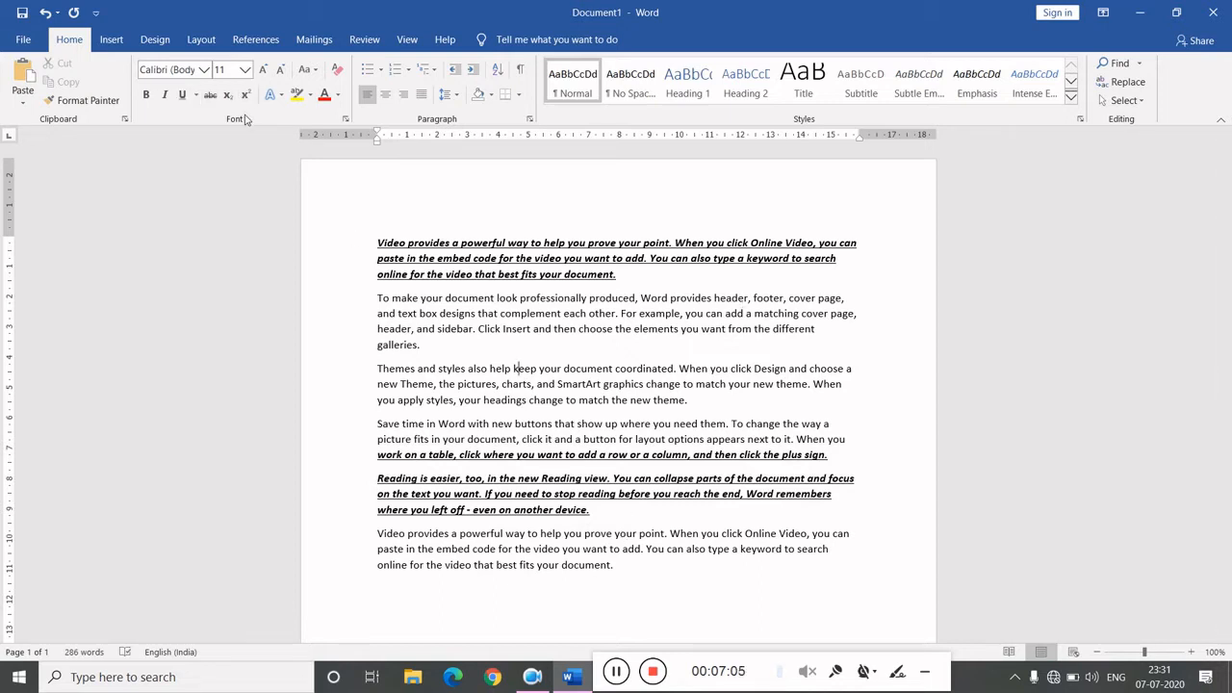
- Set the first paragraph's font to Bahnschrift SemiLight
{"action": "left_click", "coordinate": [202, 72]}
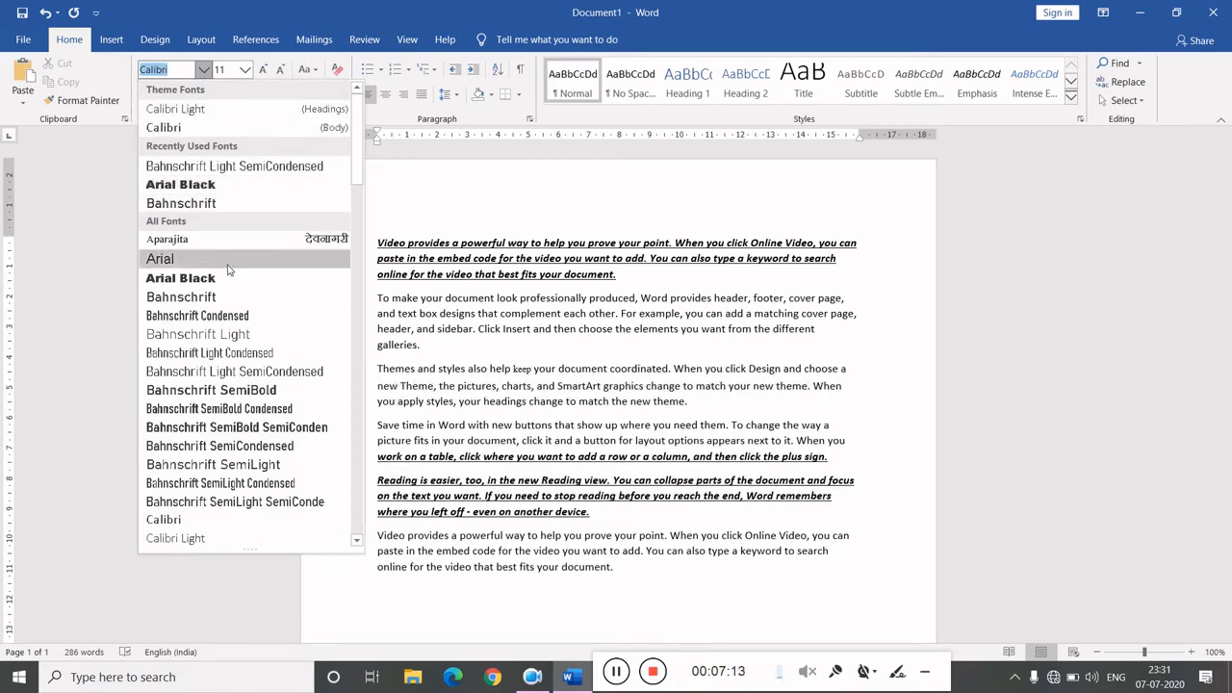
{"action": "left_click", "coordinate": [440, 313]}
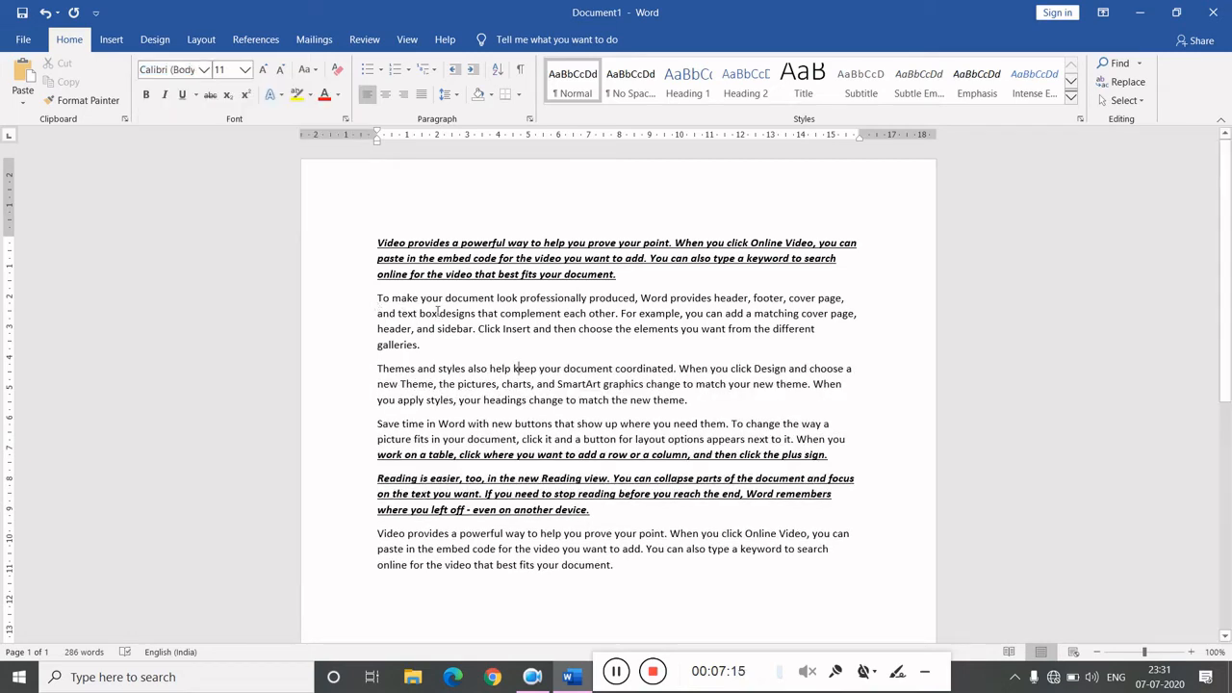
{"action": "left_click_drag", "start_coordinate": [378, 243], "coordinate": [643, 279]}
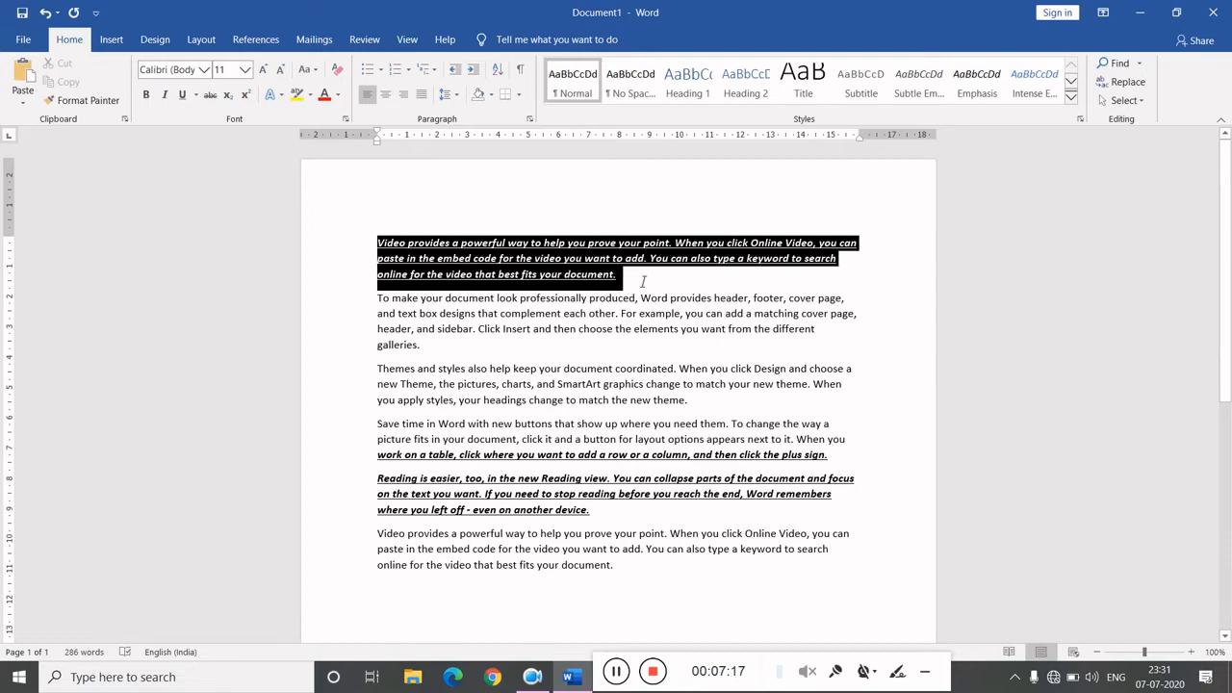
{"action": "left_click", "coordinate": [203, 70]}
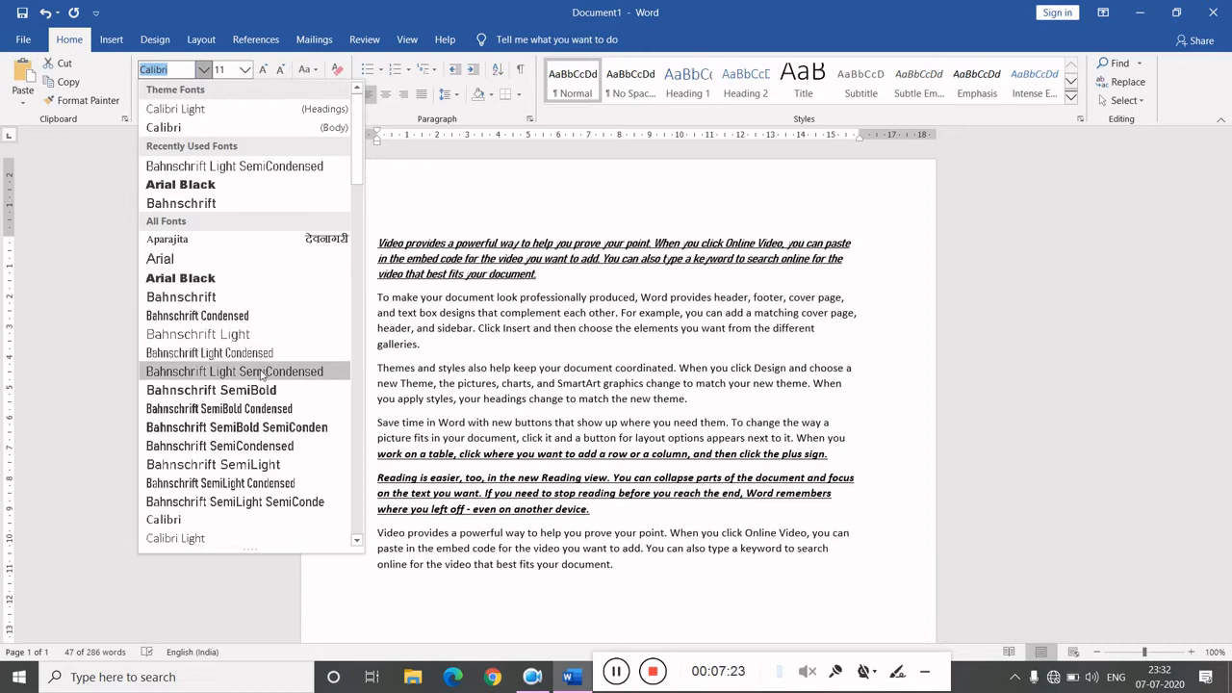
{"action": "left_click", "coordinate": [277, 465]}
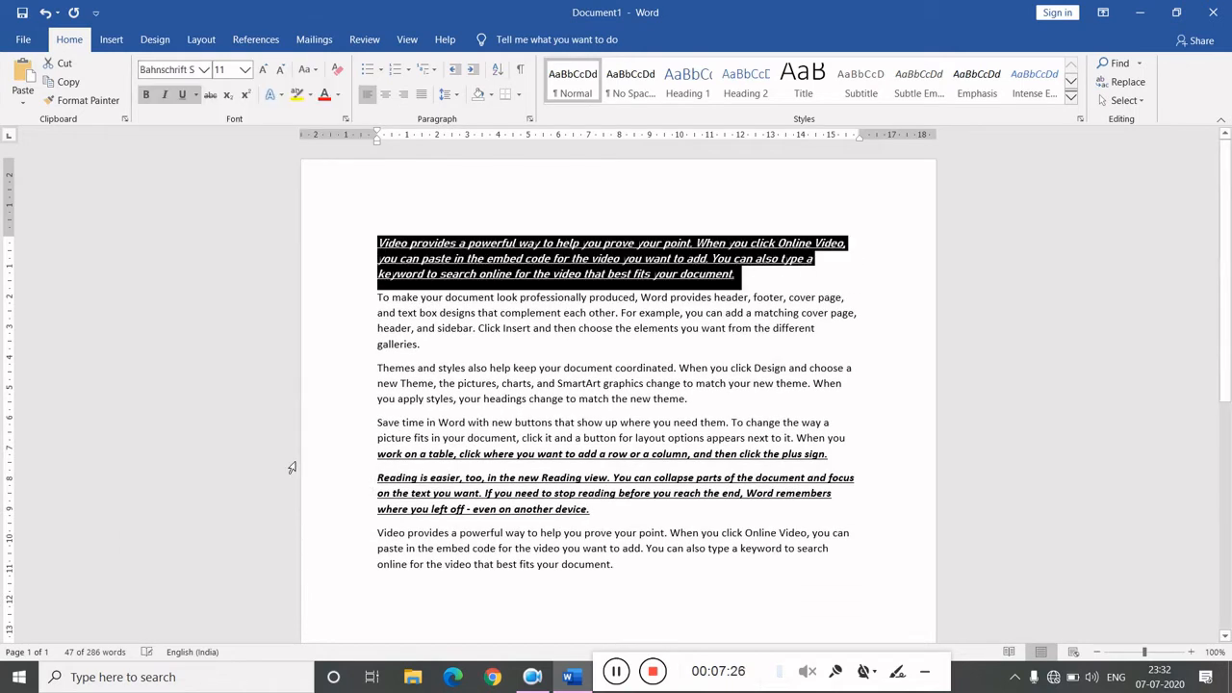
- Increase the first paragraph's font size step by step to 22
{"action": "left_click", "coordinate": [244, 75]}
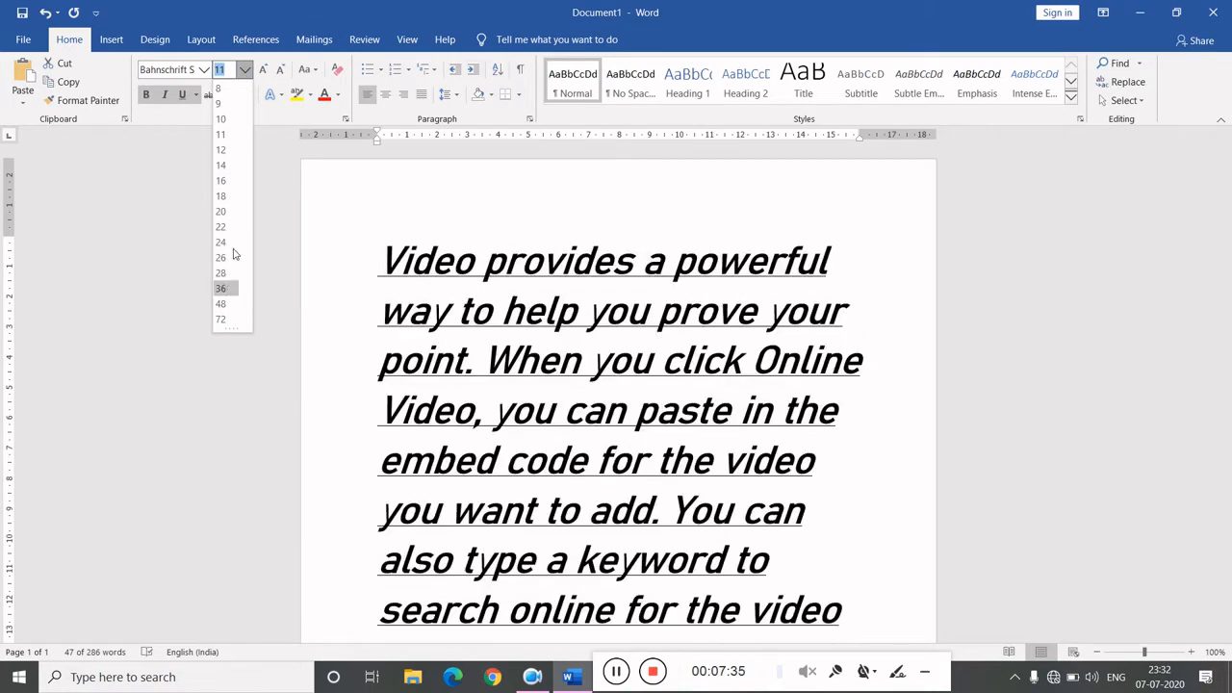
{"action": "left_click", "coordinate": [264, 71]}
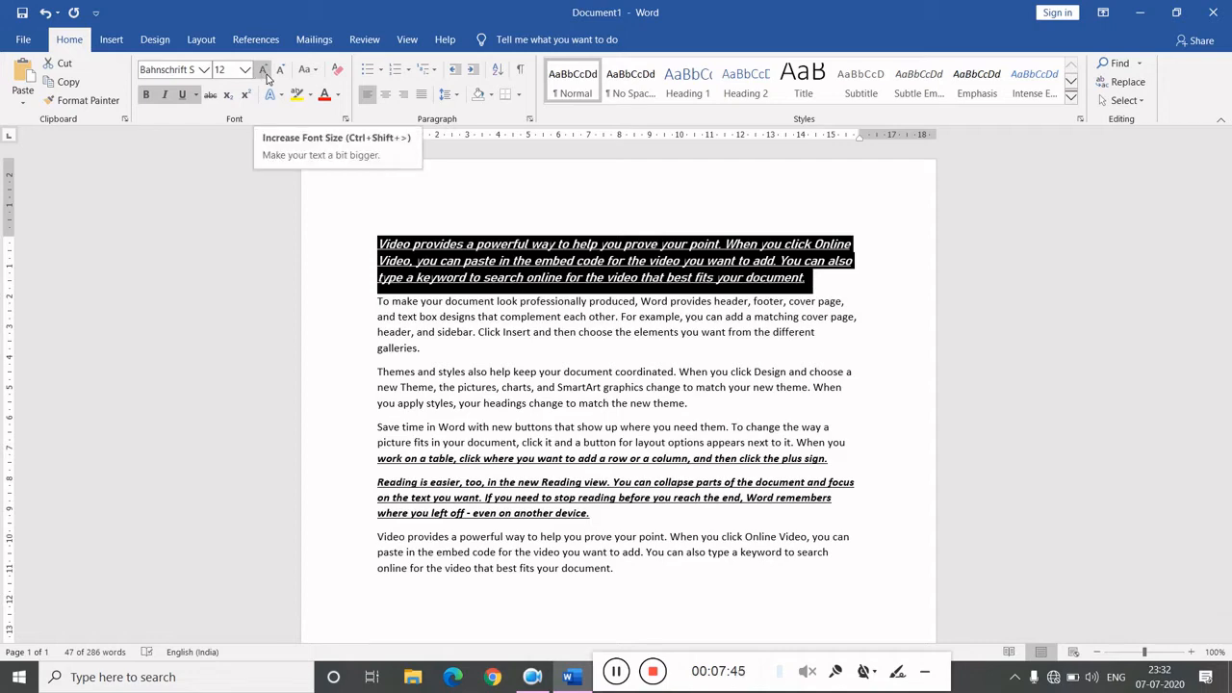
{"action": "left_click", "coordinate": [266, 77]}
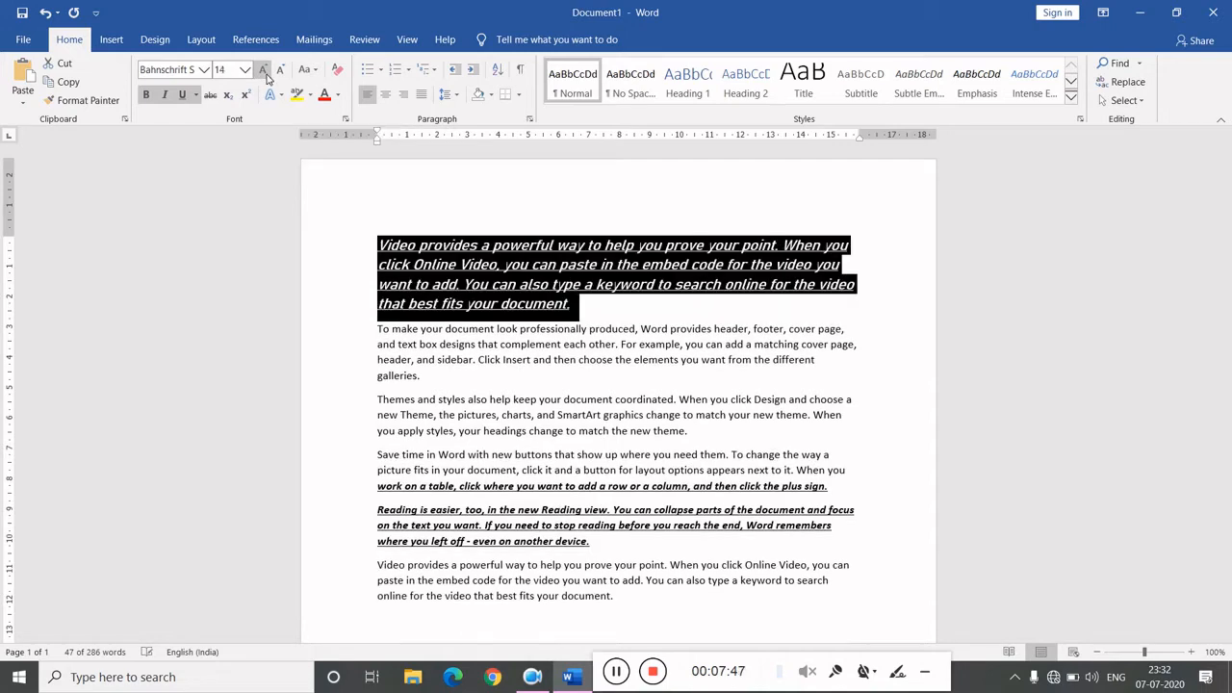
{"action": "left_click", "coordinate": [265, 77]}
{"action": "left_click", "coordinate": [265, 77]}
{"action": "left_click", "coordinate": [266, 77]}
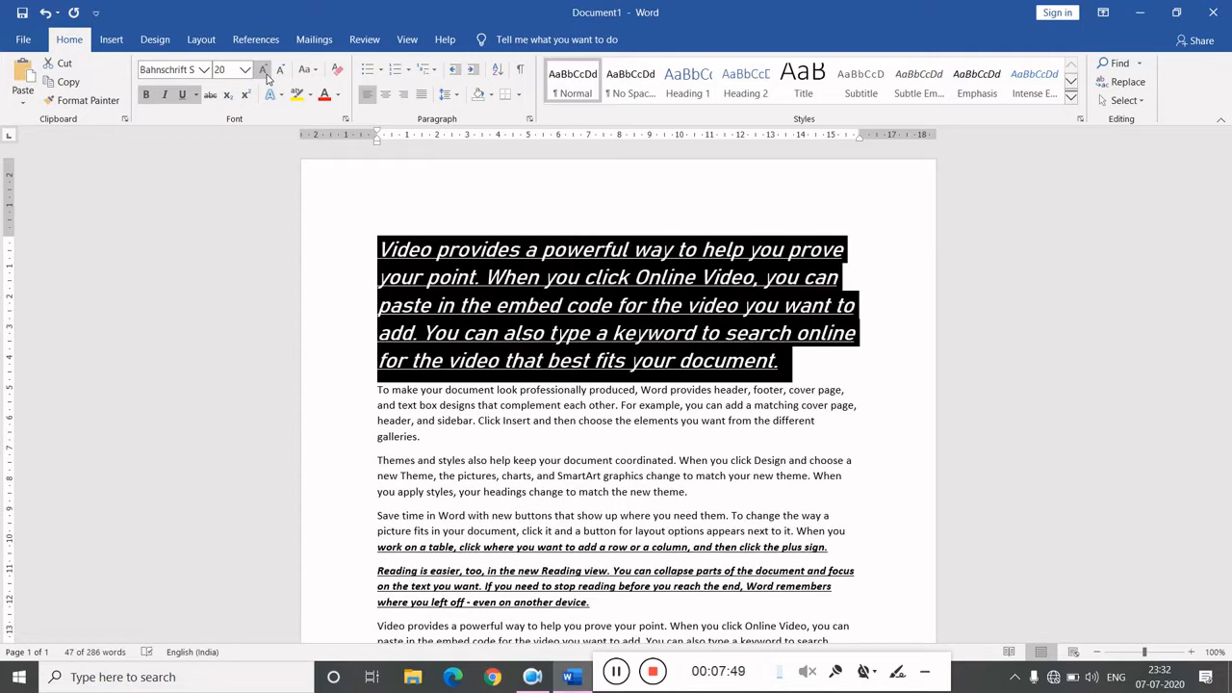
{"action": "left_click", "coordinate": [265, 77]}
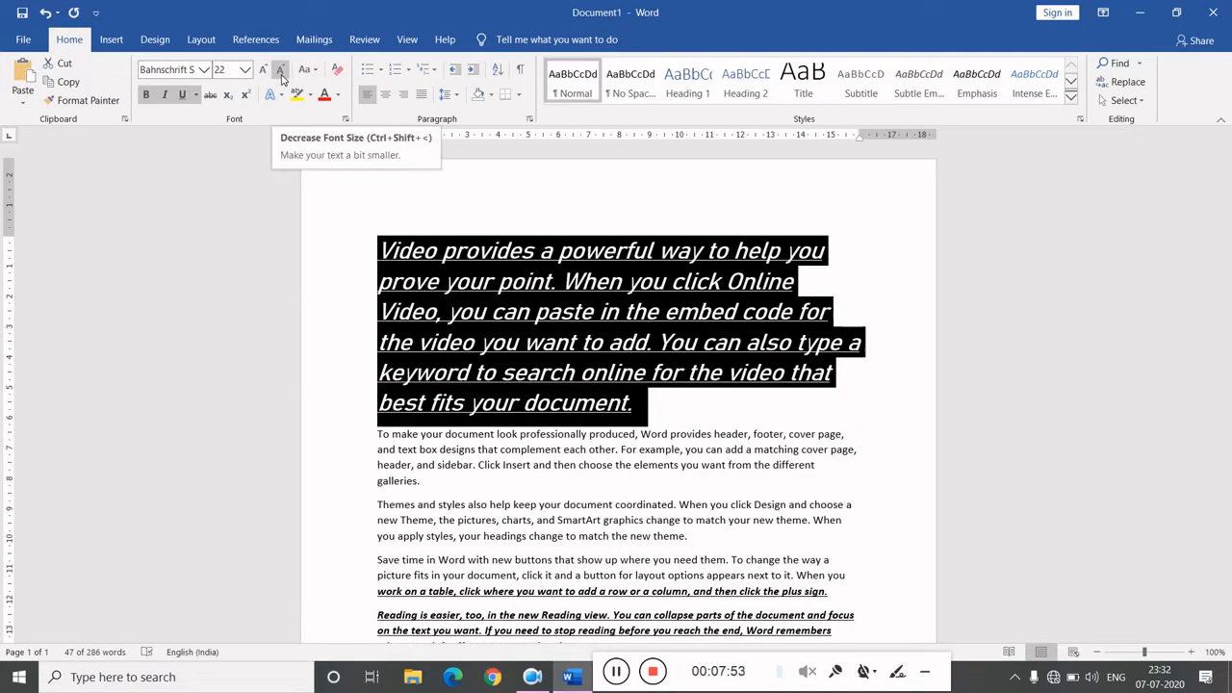
- Decrease the first paragraph's font size step by step to 14
{"action": "left_click", "coordinate": [280, 76]}
{"action": "left_click", "coordinate": [280, 76]}
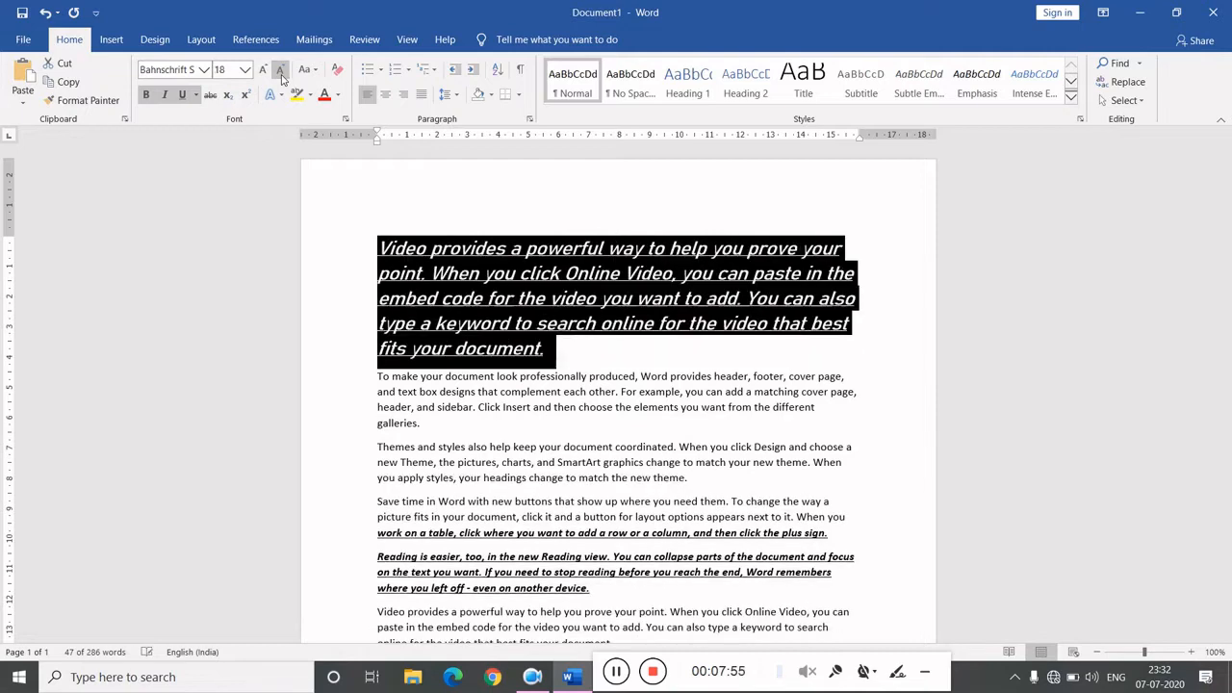
{"action": "left_click", "coordinate": [280, 76]}
{"action": "left_click", "coordinate": [280, 76]}
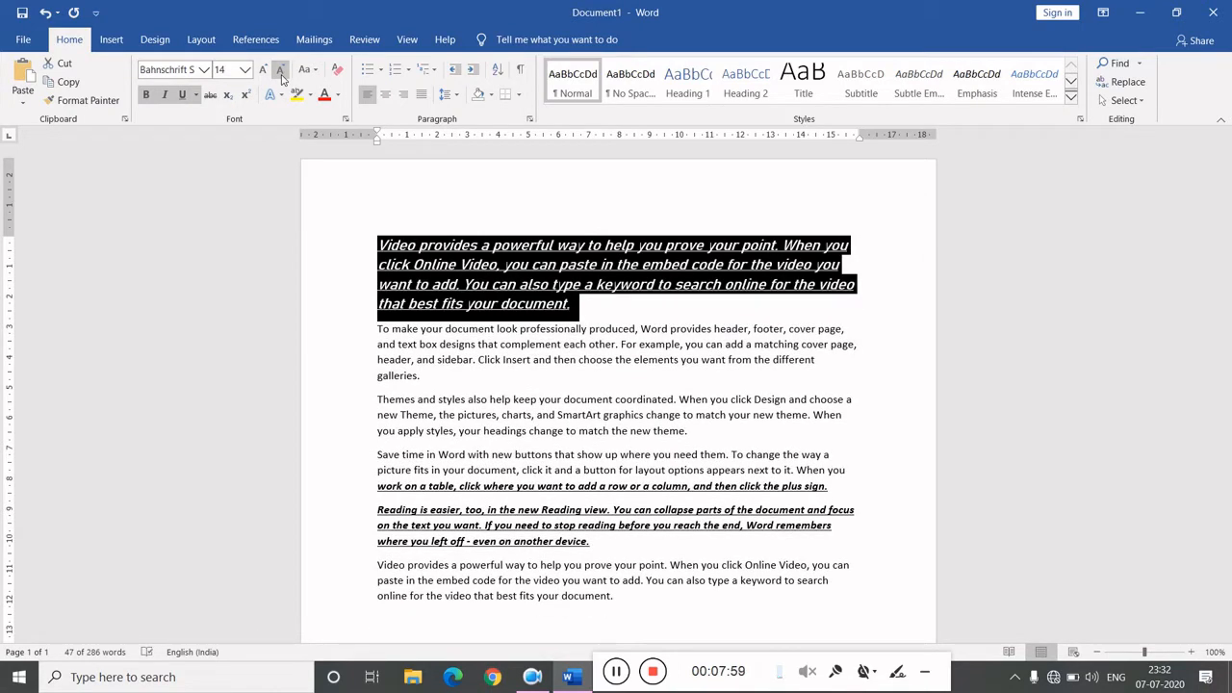
- Reselect the first paragraph and apply Sentence case to it
{"action": "left_click", "coordinate": [511, 244]}
{"action": "left_click", "coordinate": [598, 304]}
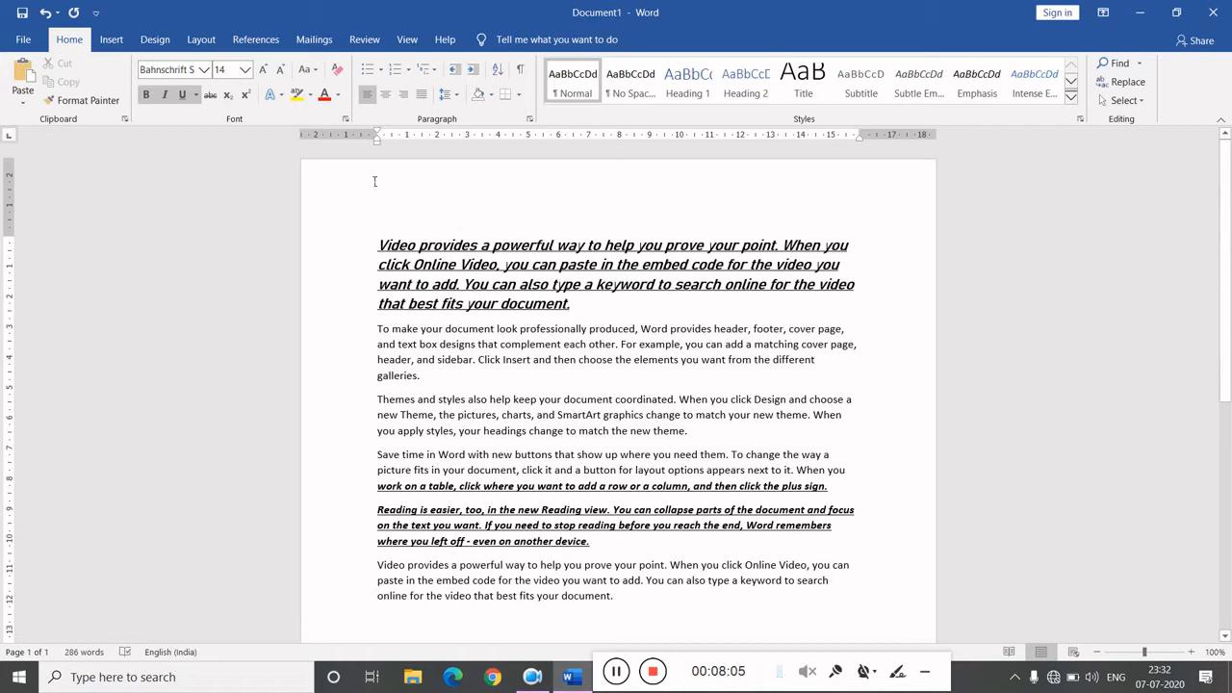
{"action": "left_click_drag", "start_coordinate": [378, 245], "coordinate": [618, 305]}
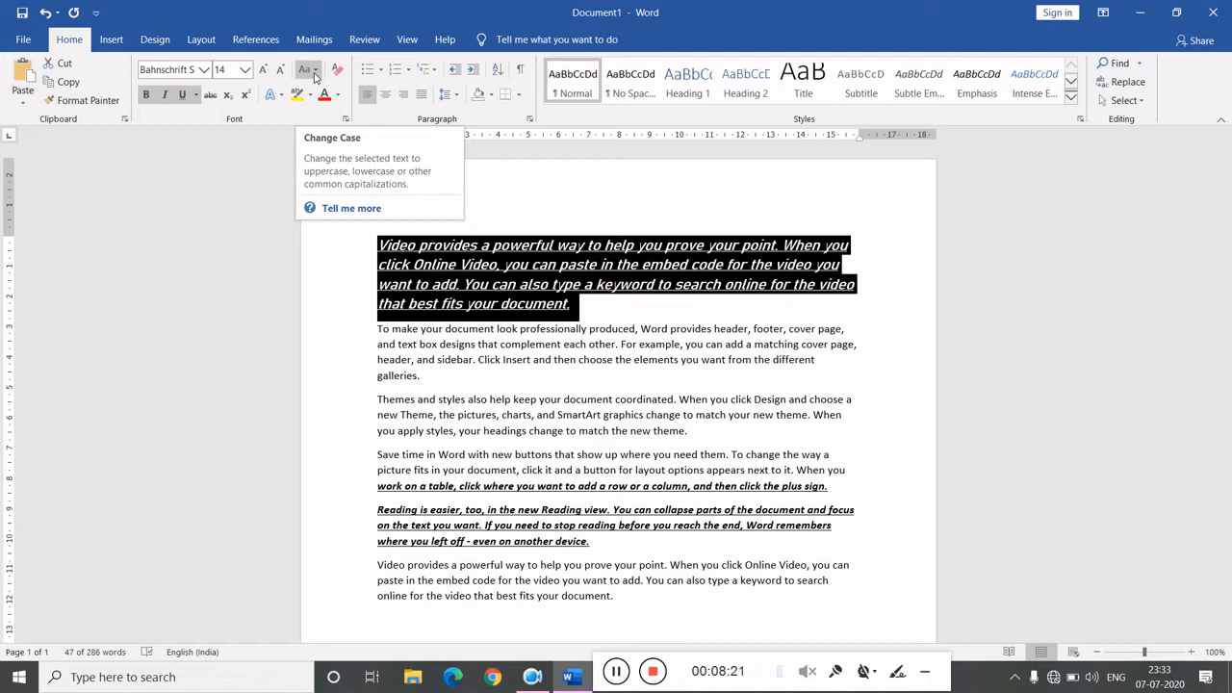
{"action": "left_click", "coordinate": [315, 73]}
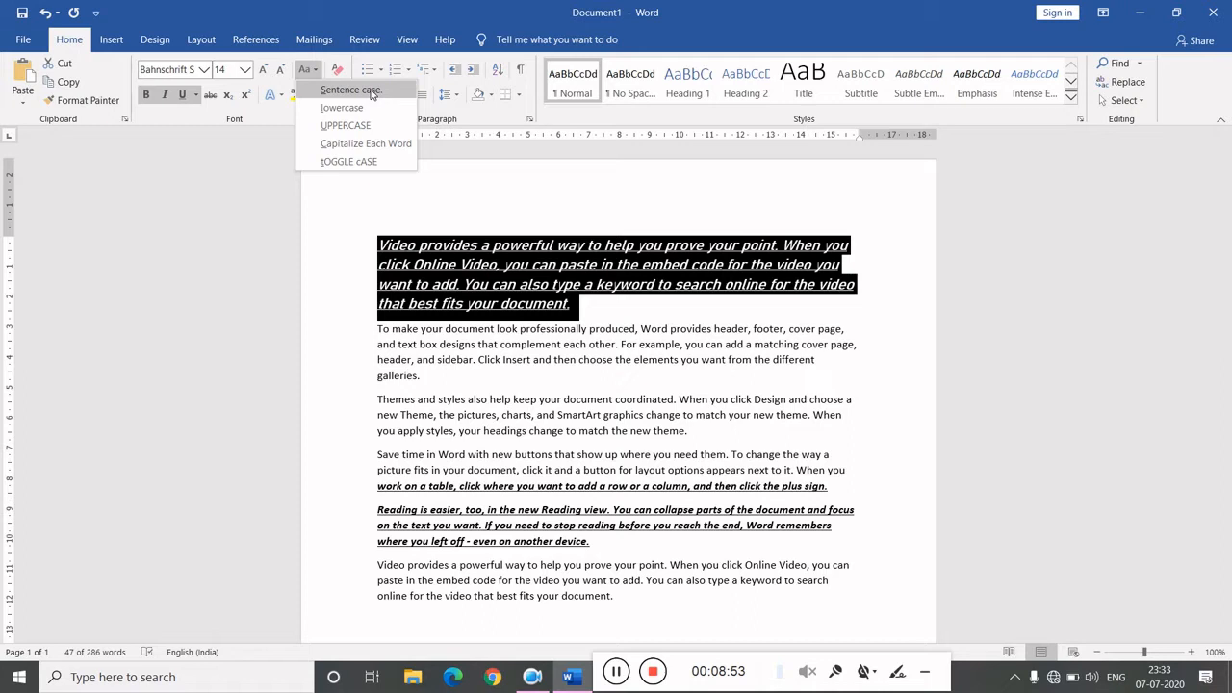
{"action": "left_click", "coordinate": [371, 90]}
- Change the first paragraph to lowercase and then to UPPERCASE
{"action": "left_click", "coordinate": [305, 70]}
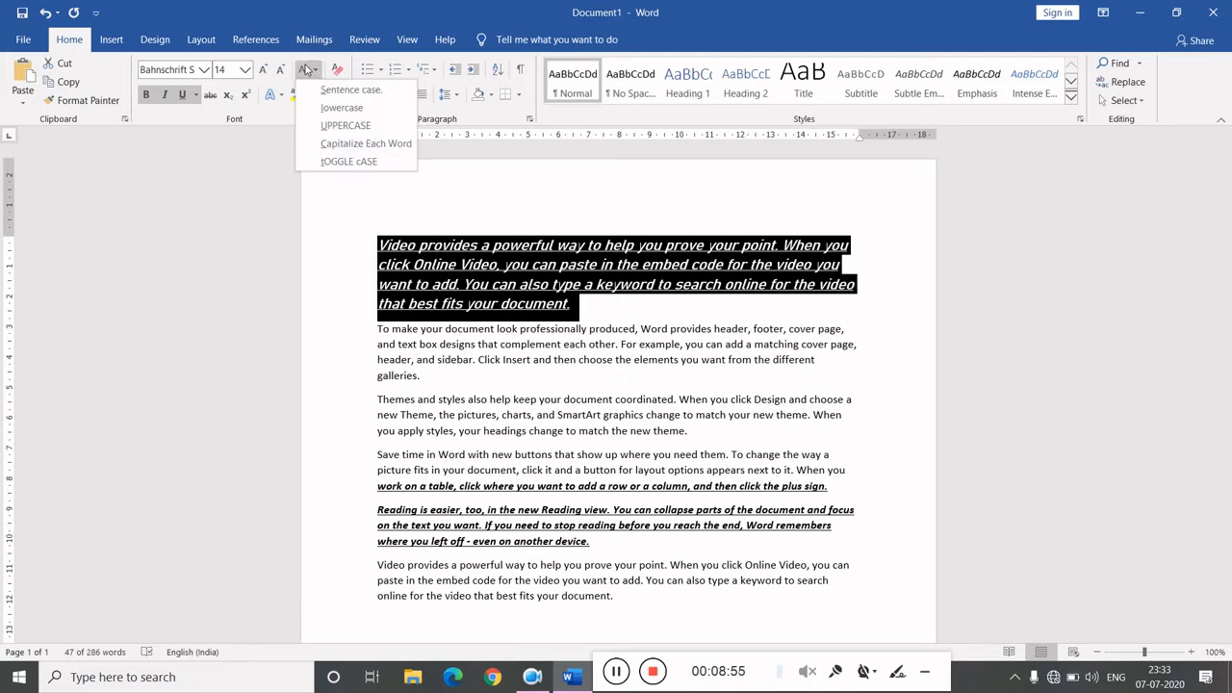
{"action": "left_click", "coordinate": [333, 108]}
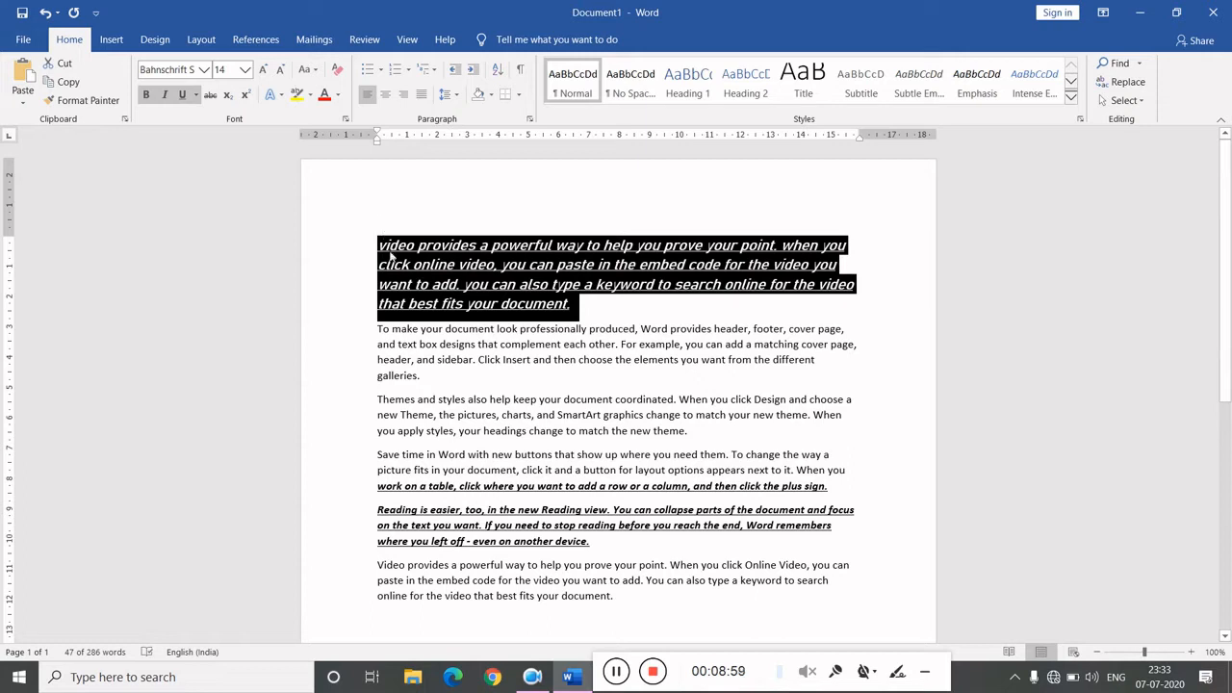
{"action": "left_click", "coordinate": [305, 70]}
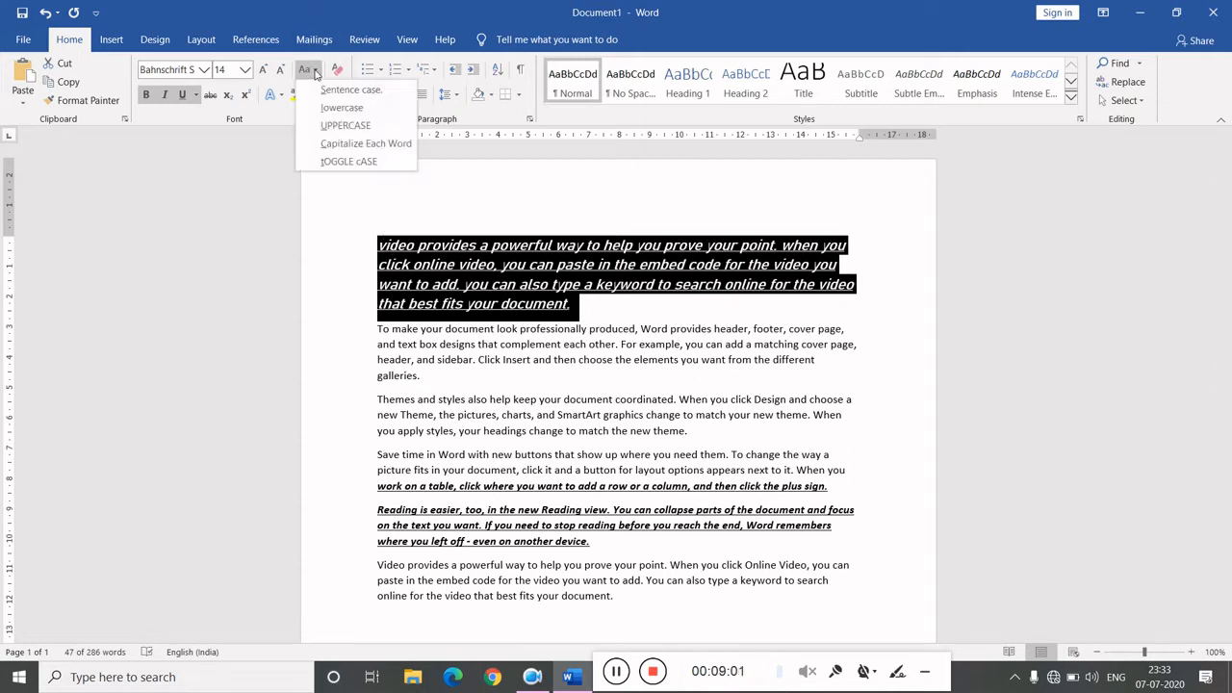
{"action": "left_click", "coordinate": [333, 126]}
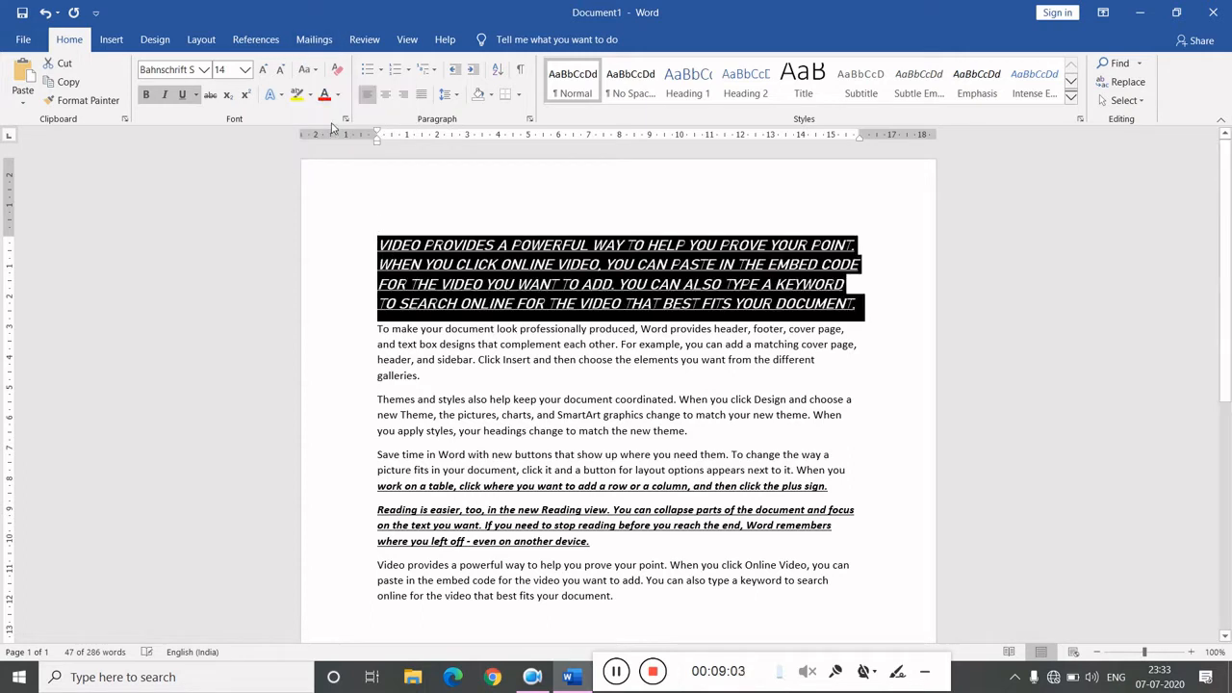
- Change the first paragraph to Capitalize Each Word and then to tOGGLE cASE
{"action": "left_click", "coordinate": [313, 73]}
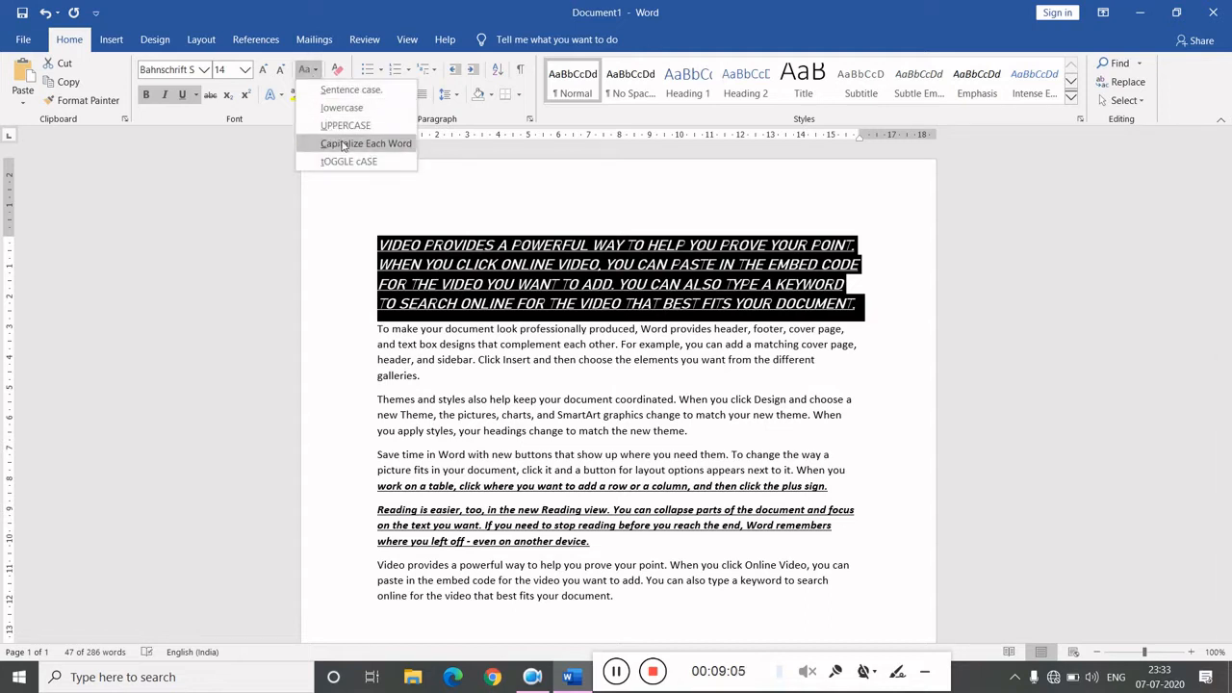
{"action": "left_click", "coordinate": [354, 144]}
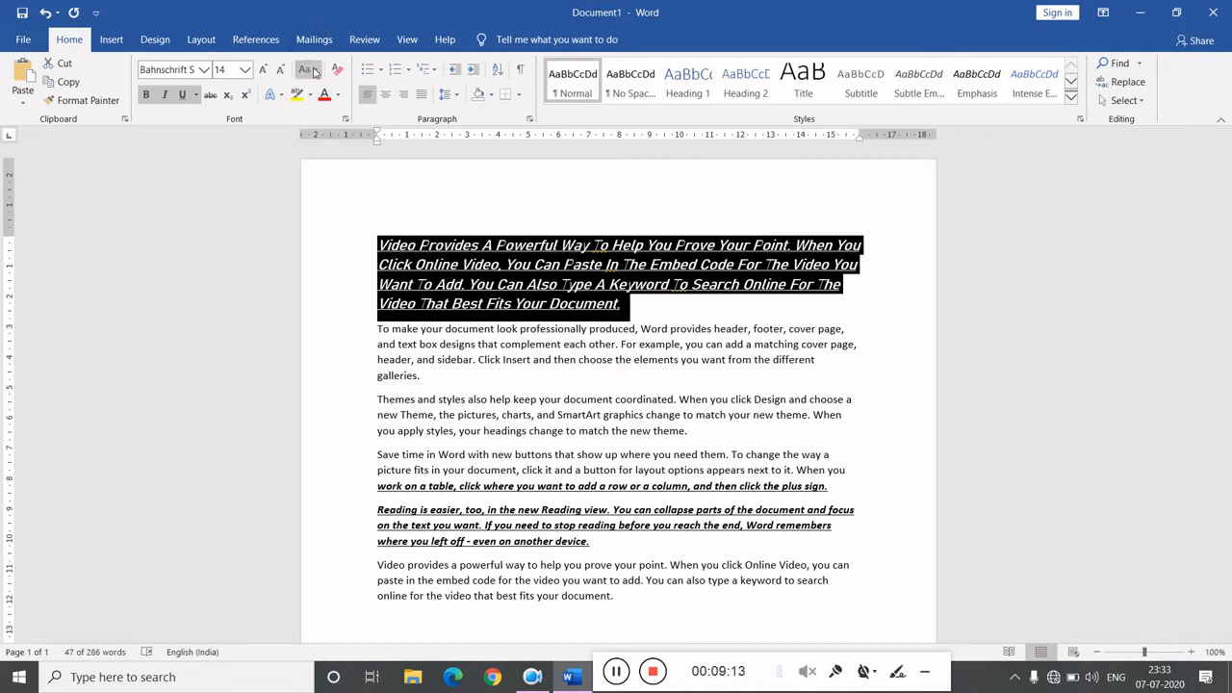
{"action": "left_click", "coordinate": [308, 70]}
{"action": "left_click", "coordinate": [349, 160]}
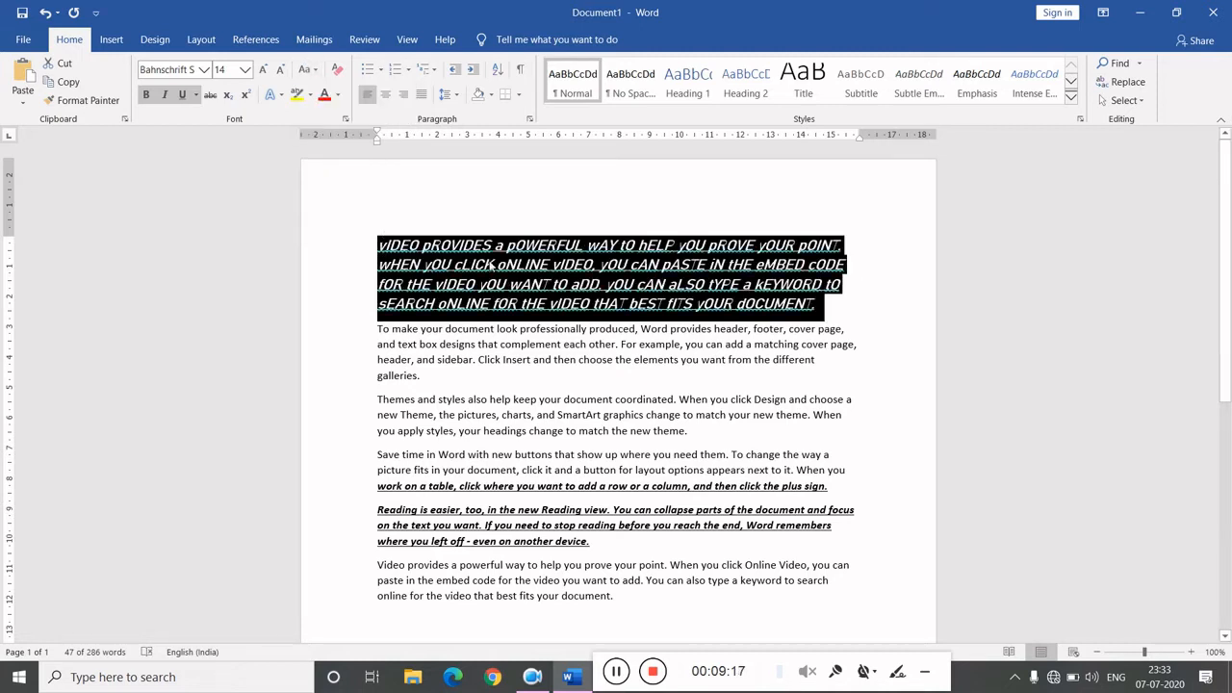
- Apply Sentence case to the first paragraph again and deselect the text
{"action": "left_click", "coordinate": [315, 72]}
{"action": "left_click", "coordinate": [330, 89]}
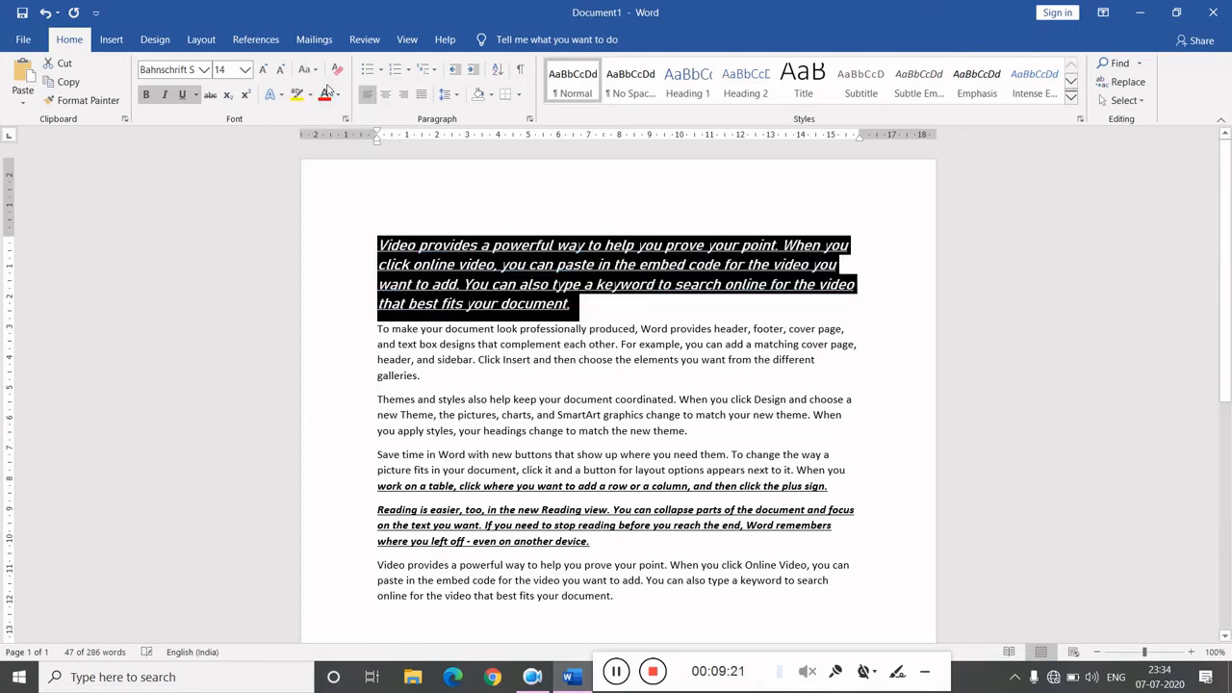
{"action": "left_click", "coordinate": [404, 178]}
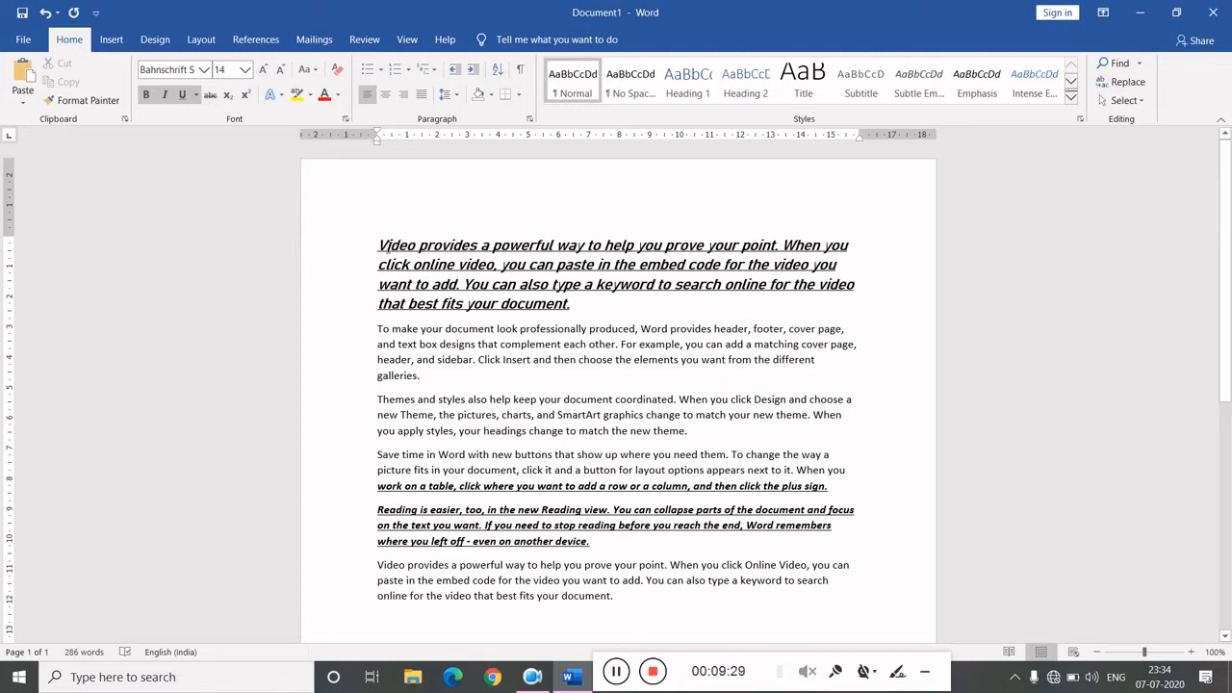
- Apply strikethrough to the first line of the first paragraph, then remove the strikethrough from that line again
{"action": "left_click", "coordinate": [365, 255]}
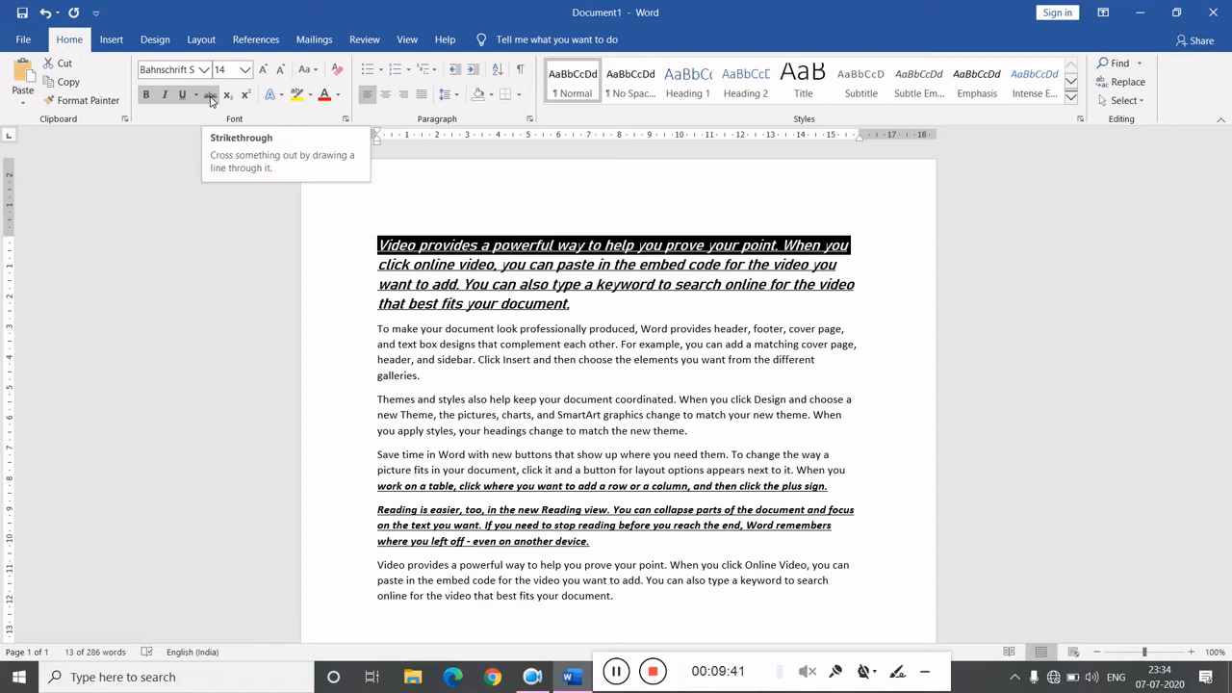
{"action": "left_click", "coordinate": [211, 95]}
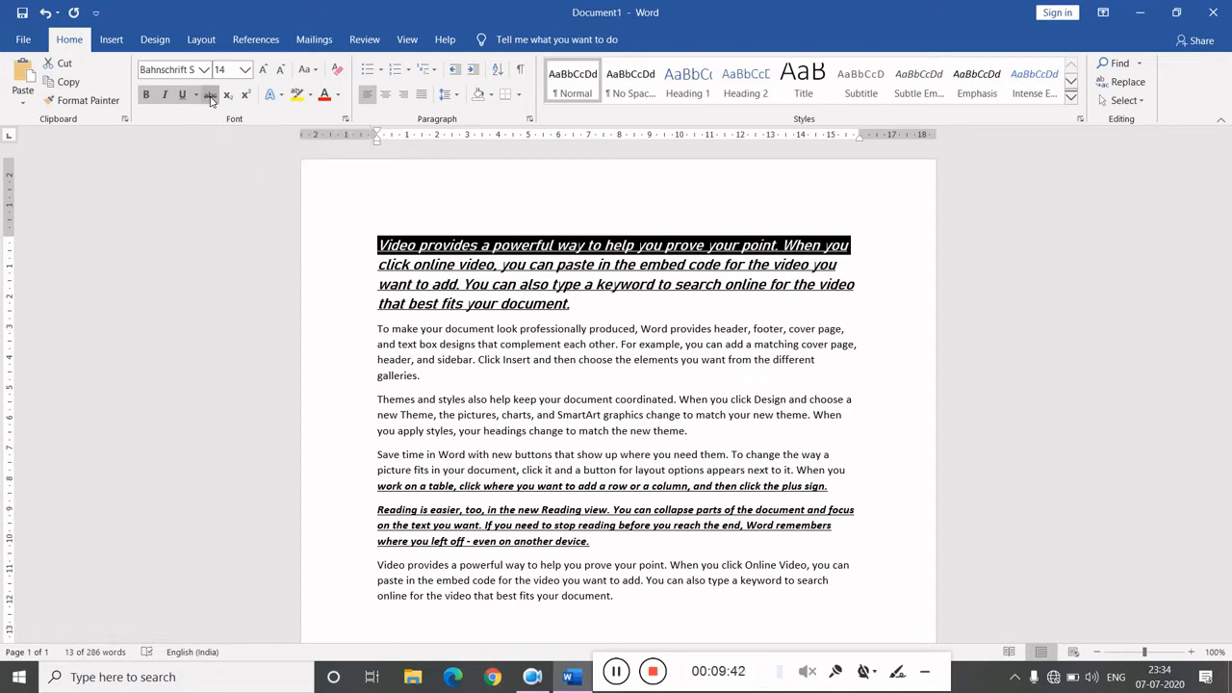
{"action": "left_click", "coordinate": [537, 304]}
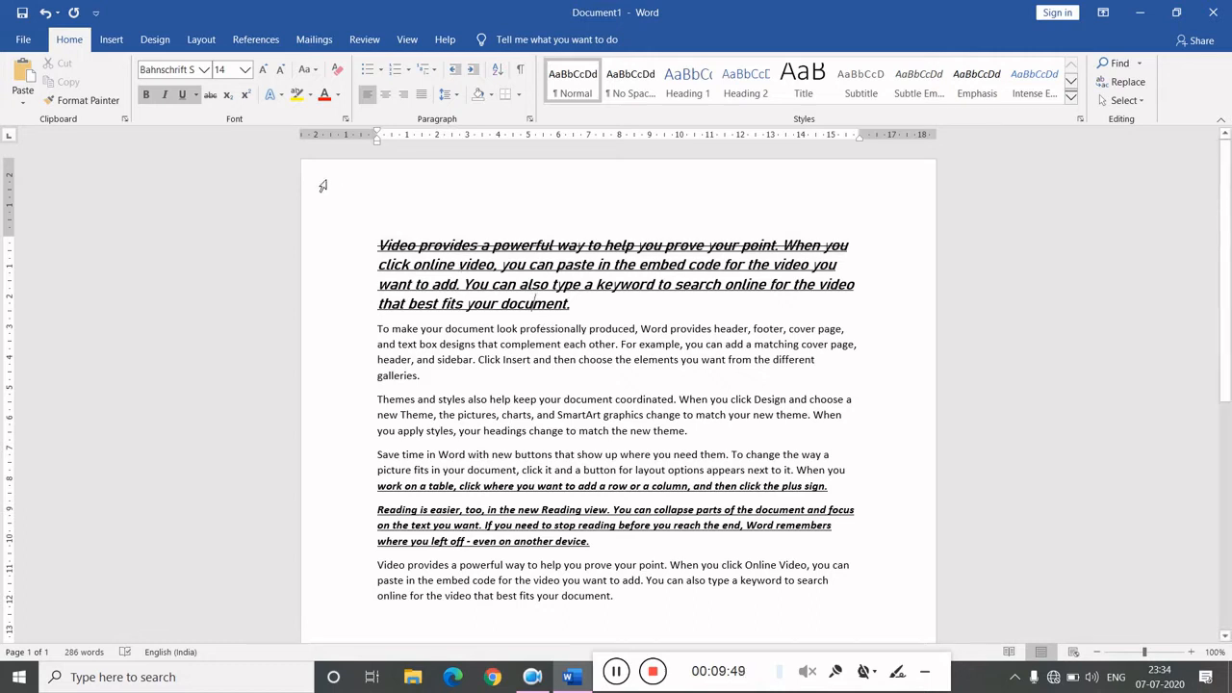
{"action": "left_click", "coordinate": [210, 95]}
{"action": "left_click", "coordinate": [375, 251]}
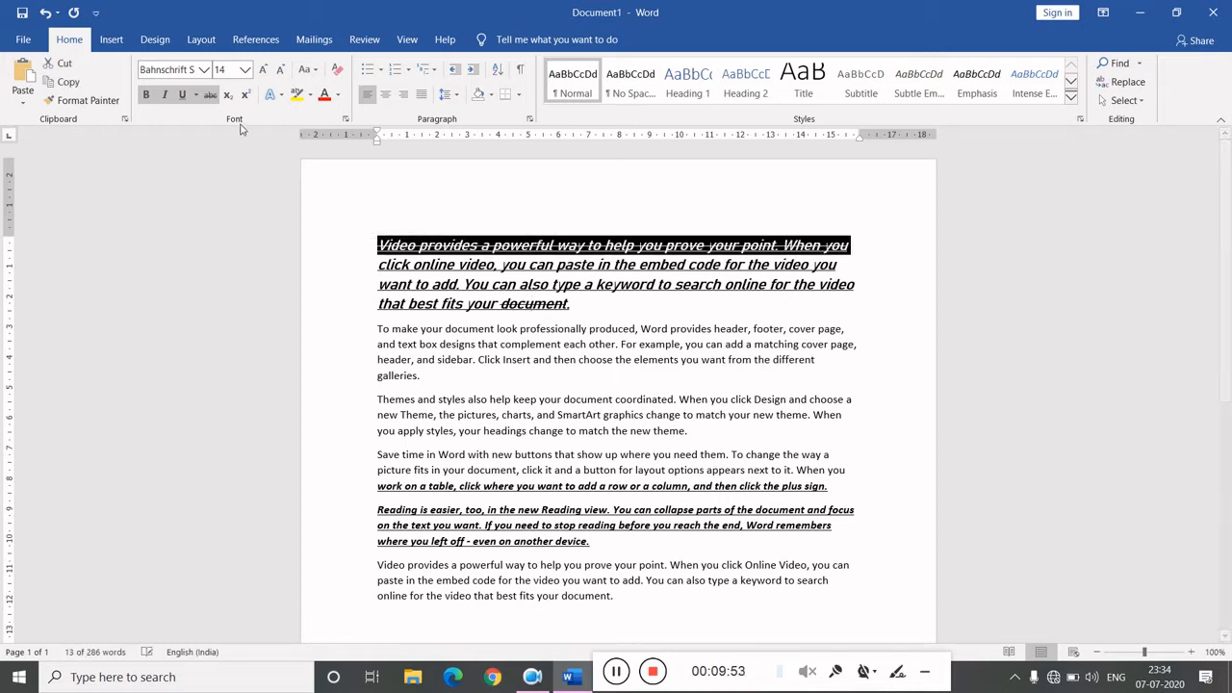
{"action": "left_click", "coordinate": [209, 94]}
{"action": "left_click", "coordinate": [376, 240]}
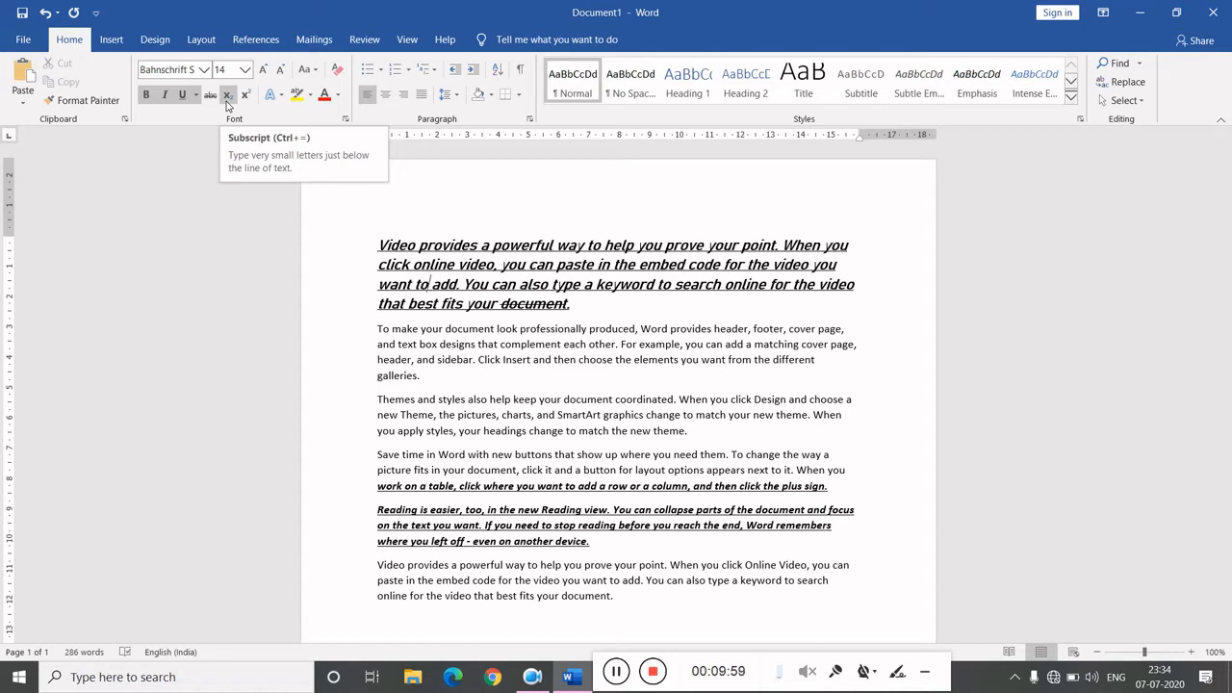
- Insert a new empty line above the first paragraph and increase its font size to 18
{"action": "left_click", "coordinate": [448, 230]}
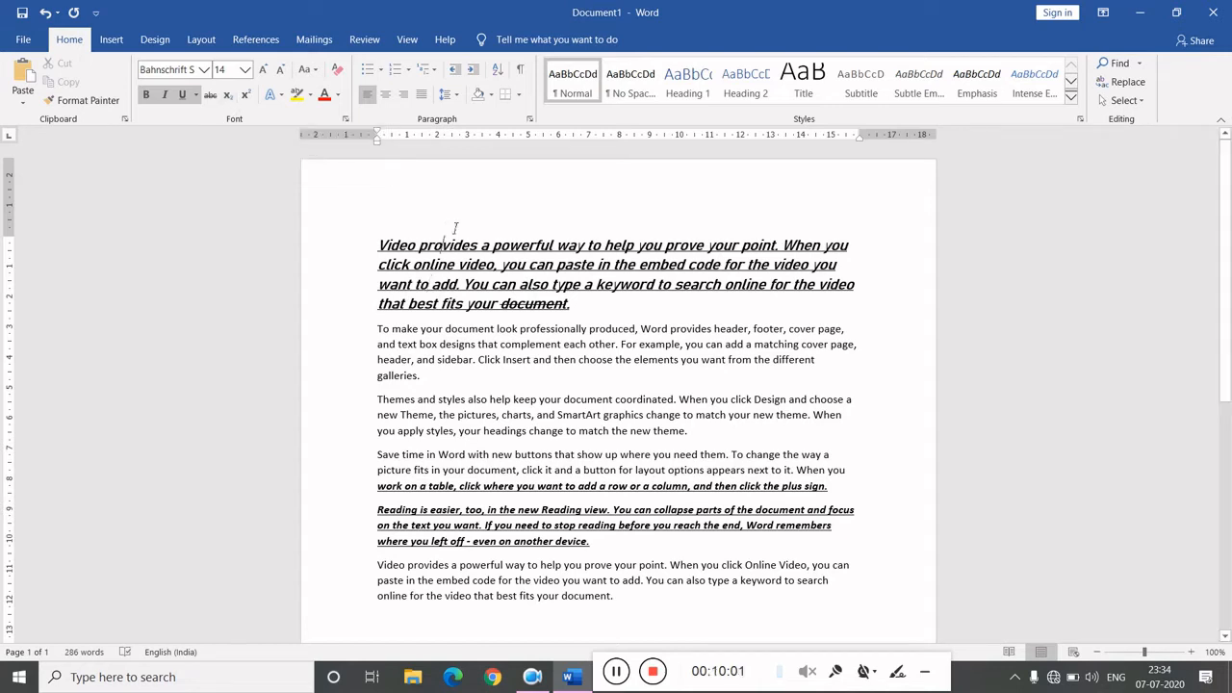
{"action": "left_click", "coordinate": [418, 232]}
{"action": "left_click", "coordinate": [397, 235]}
{"action": "key", "text": "Return"}
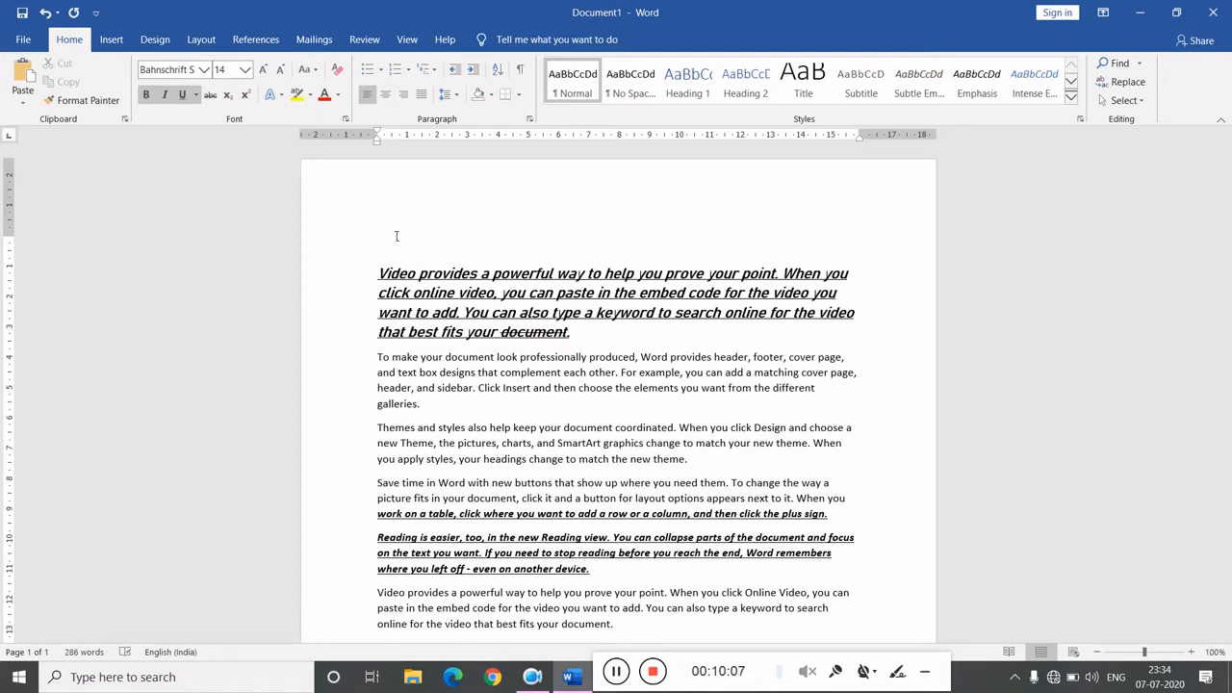
{"action": "key", "text": "ctrl+shift+period"}
{"action": "key", "text": "ctrl+shift+period"}
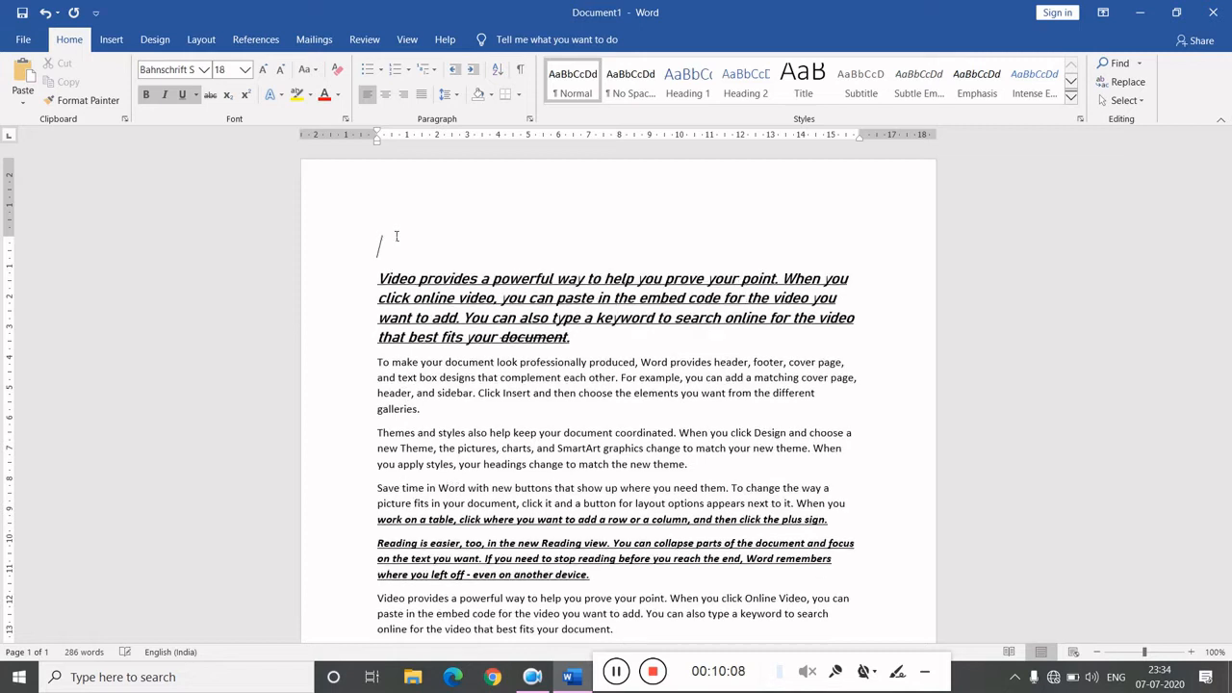
- Type CO2 on the new line
{"action": "left_click", "coordinate": [168, 95]}
{"action": "left_click", "coordinate": [165, 94]}
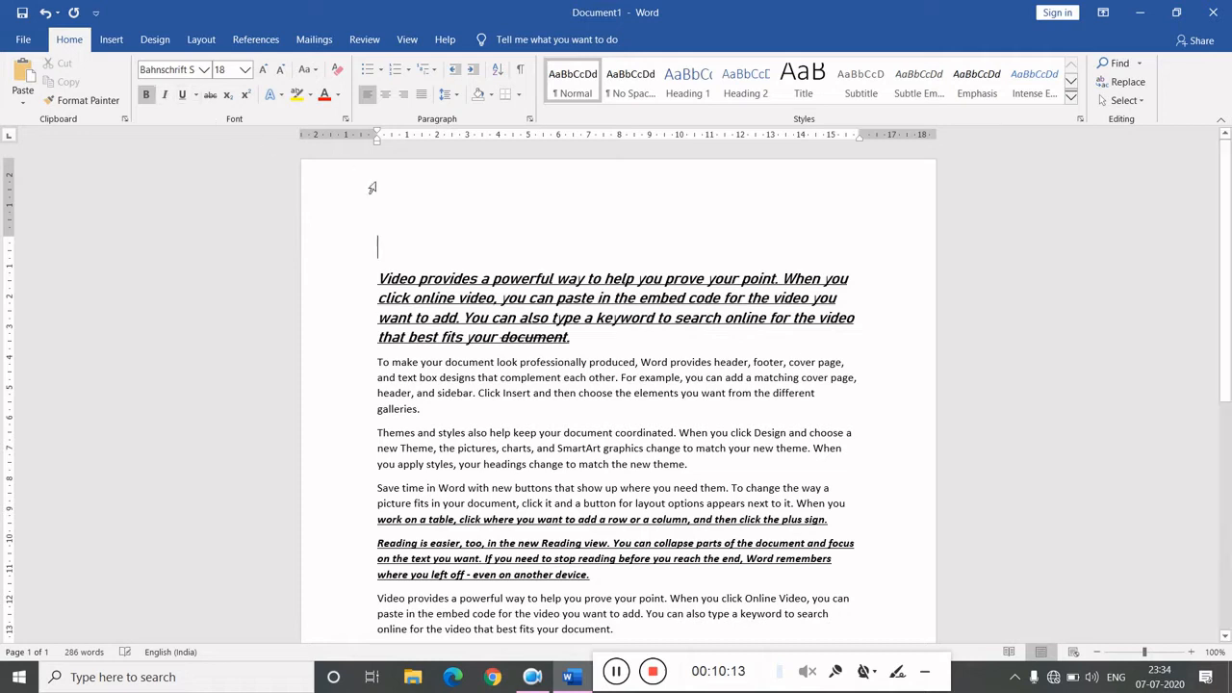
{"action": "type", "text": "co@"}
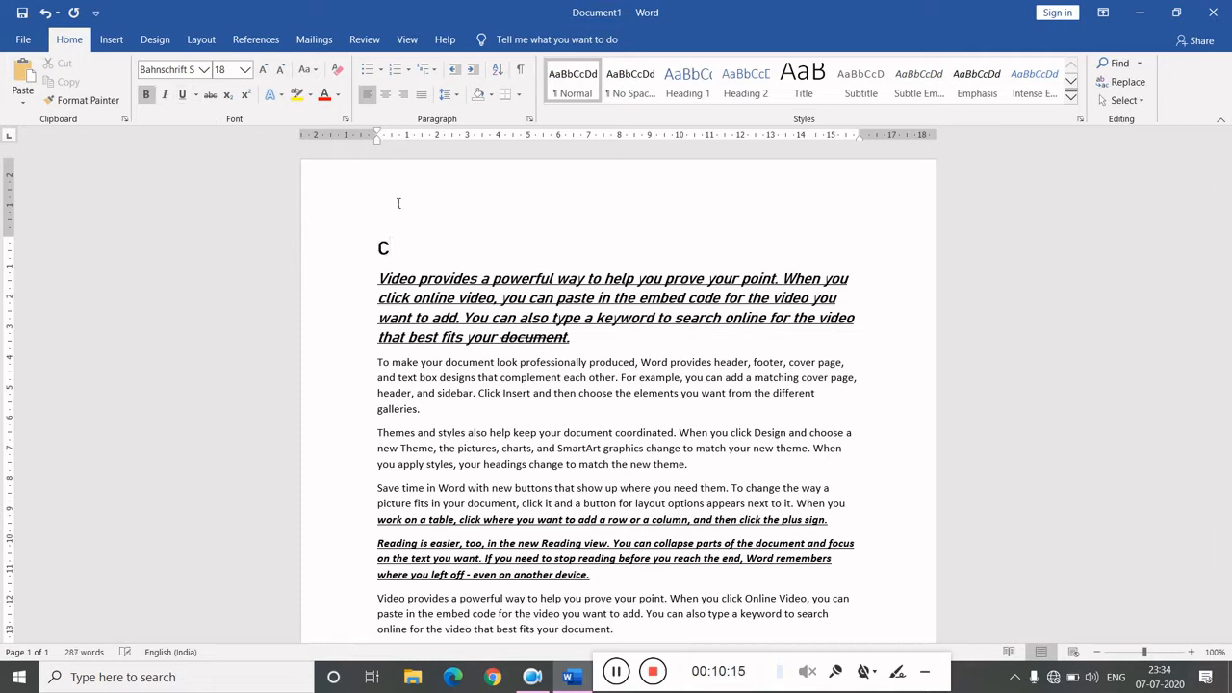
{"action": "key", "text": "BackSpace"}
{"action": "type", "text": "2"}
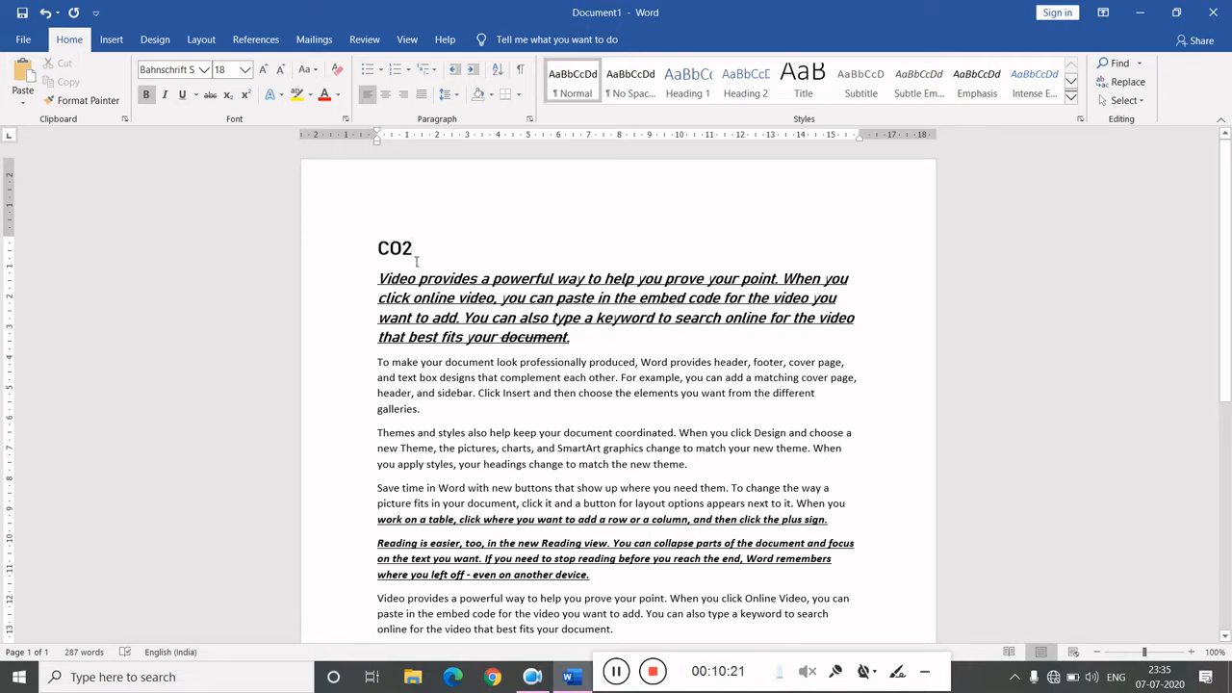
- Make the 2 in CO2 subscript
{"action": "left_click_drag", "start_coordinate": [414, 252], "coordinate": [403, 252]}
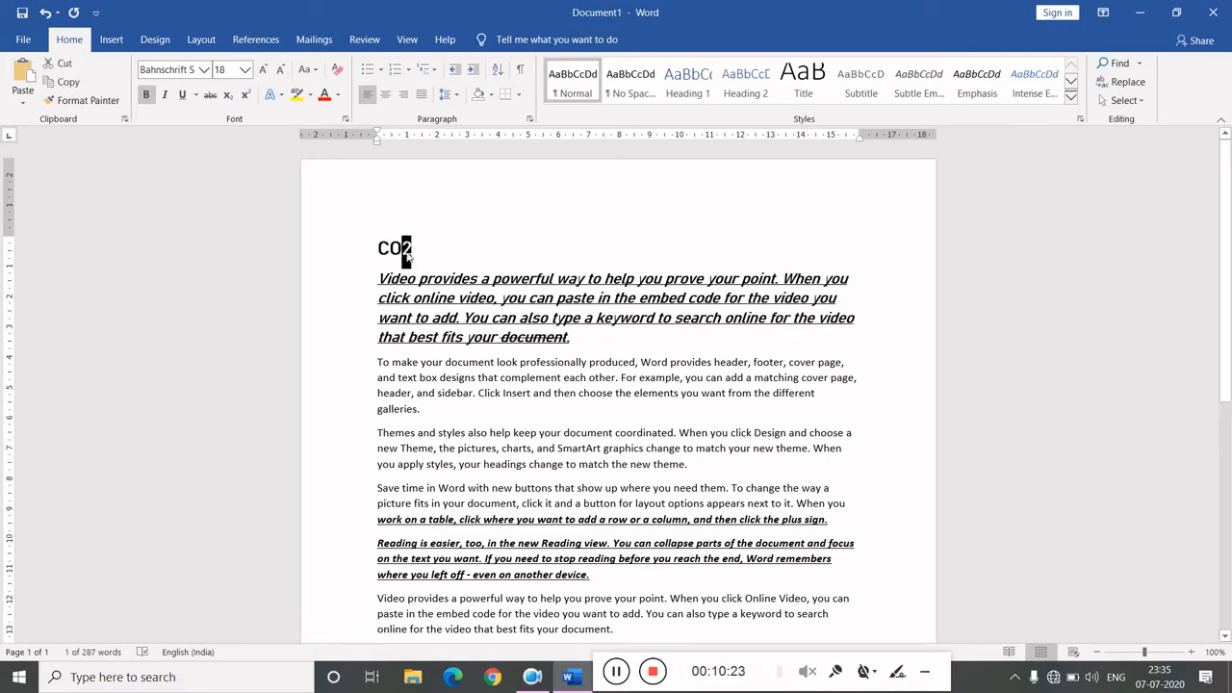
{"action": "left_click", "coordinate": [229, 98]}
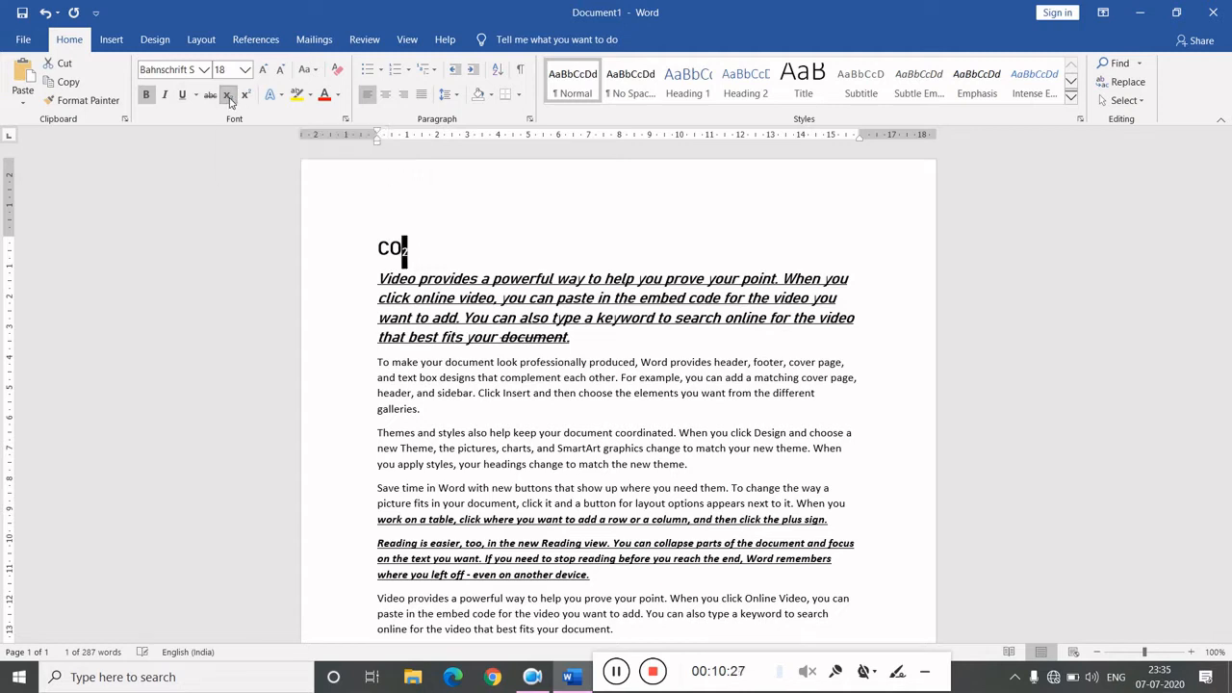
{"action": "left_click", "coordinate": [458, 248]}
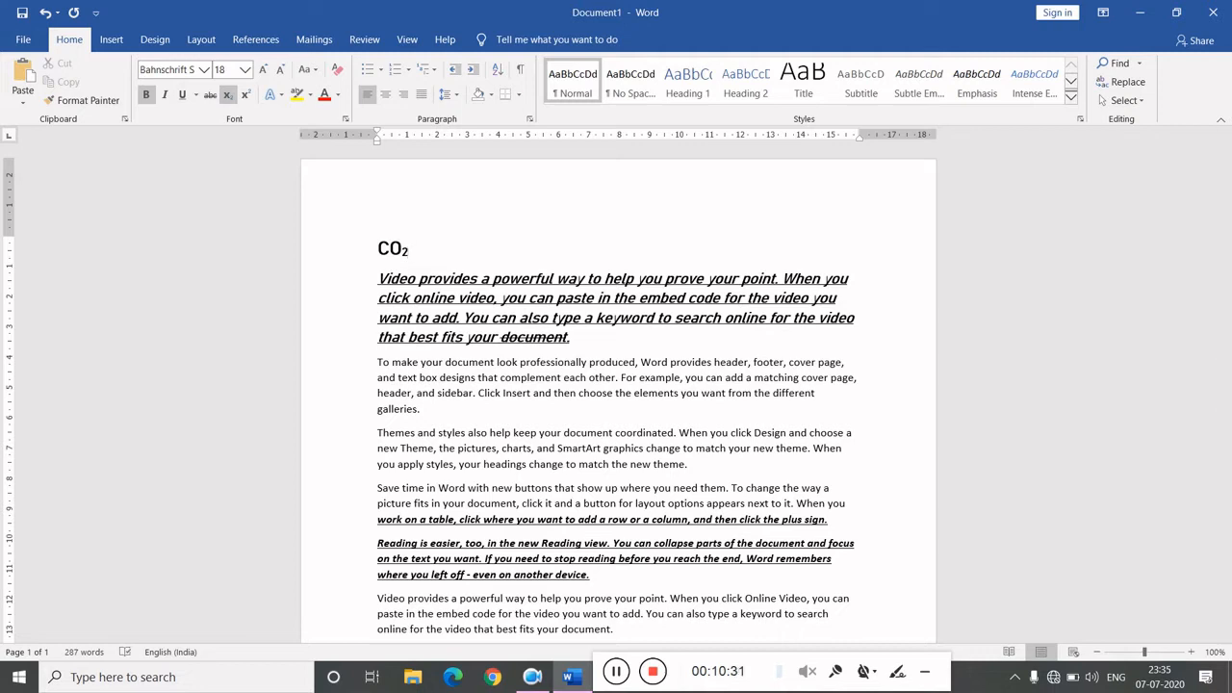
- Type X2+X3 after CO2 at font size 36 in normal, non-subscript text
{"action": "type", "text": "x x"}
{"action": "key", "text": "ctrl+shift+period"}
{"action": "key", "text": "ctrl+shift+period"}
{"action": "key", "text": "ctrl+shift+period"}
{"action": "key", "text": "ctrl+equal"}
{"action": "type", "text": "X"}
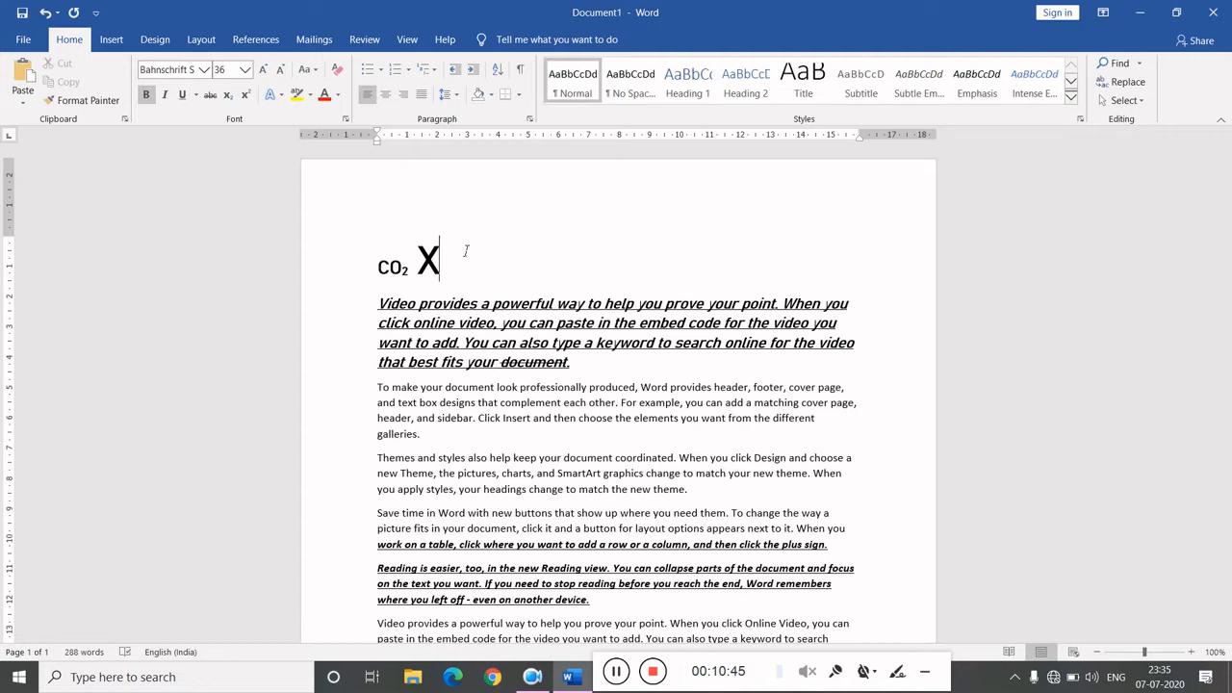
{"action": "type", "text": "2+X3"}
- Make the 3 and the 2 in X2+X3 superscript
{"action": "key", "text": "shift+Left"}
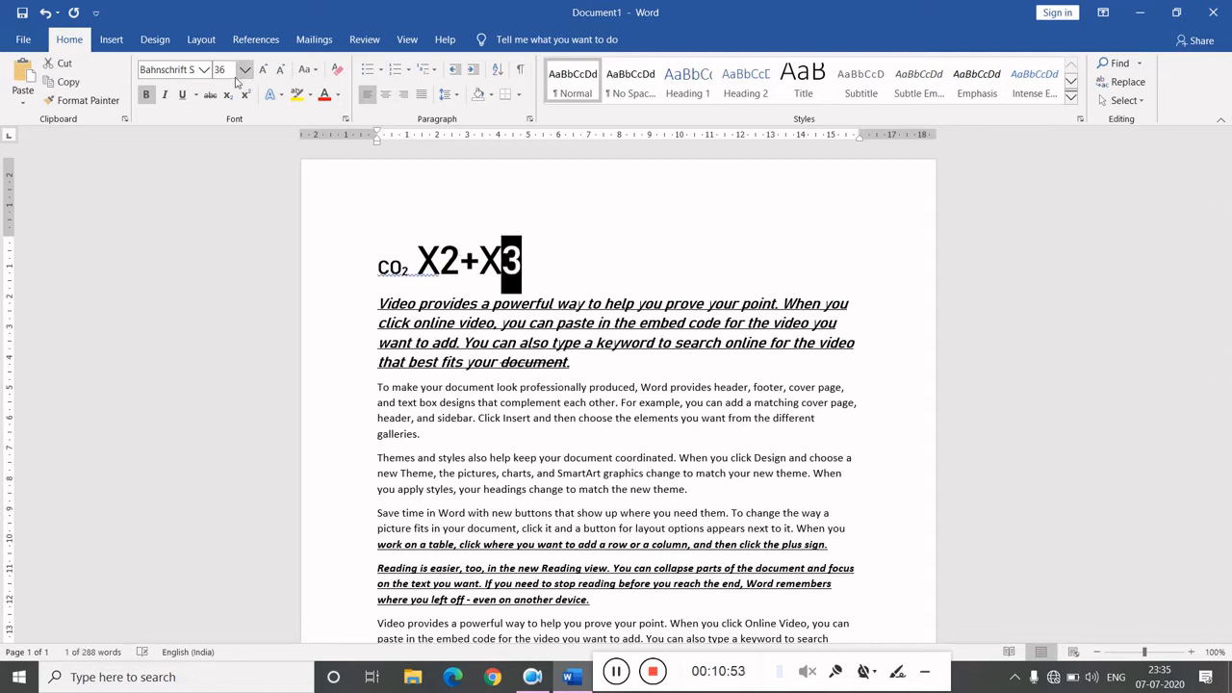
{"action": "left_click", "coordinate": [242, 98]}
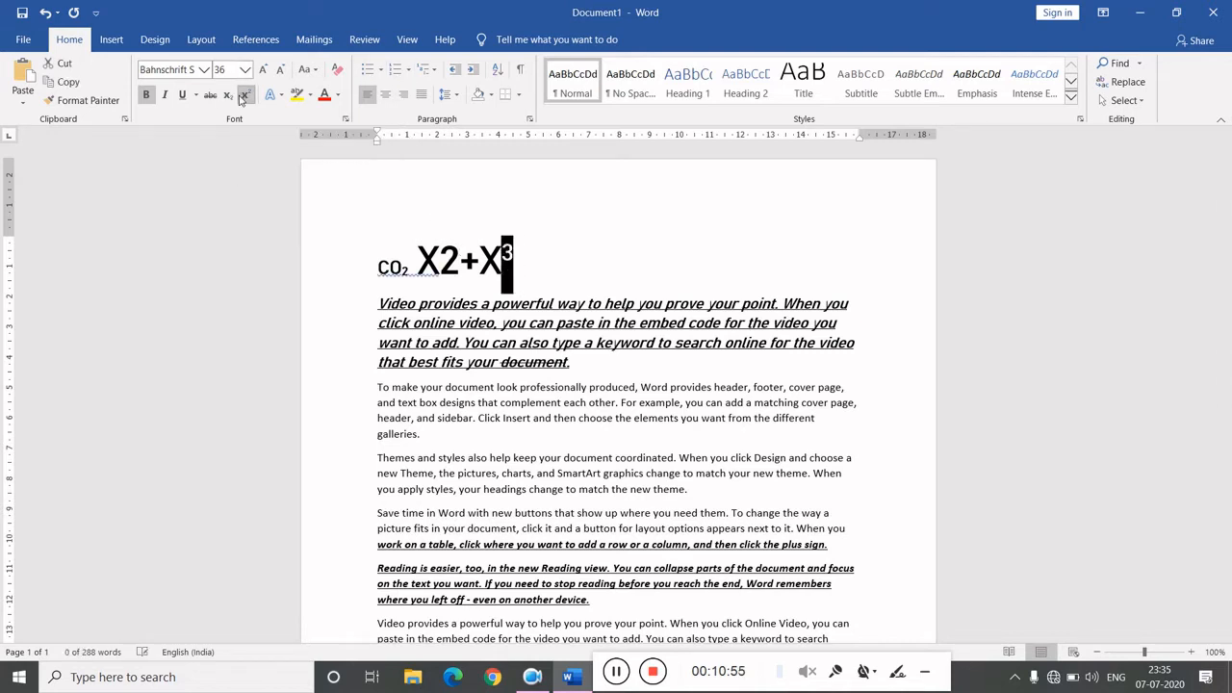
{"action": "left_click_drag", "start_coordinate": [460, 265], "coordinate": [440, 268]}
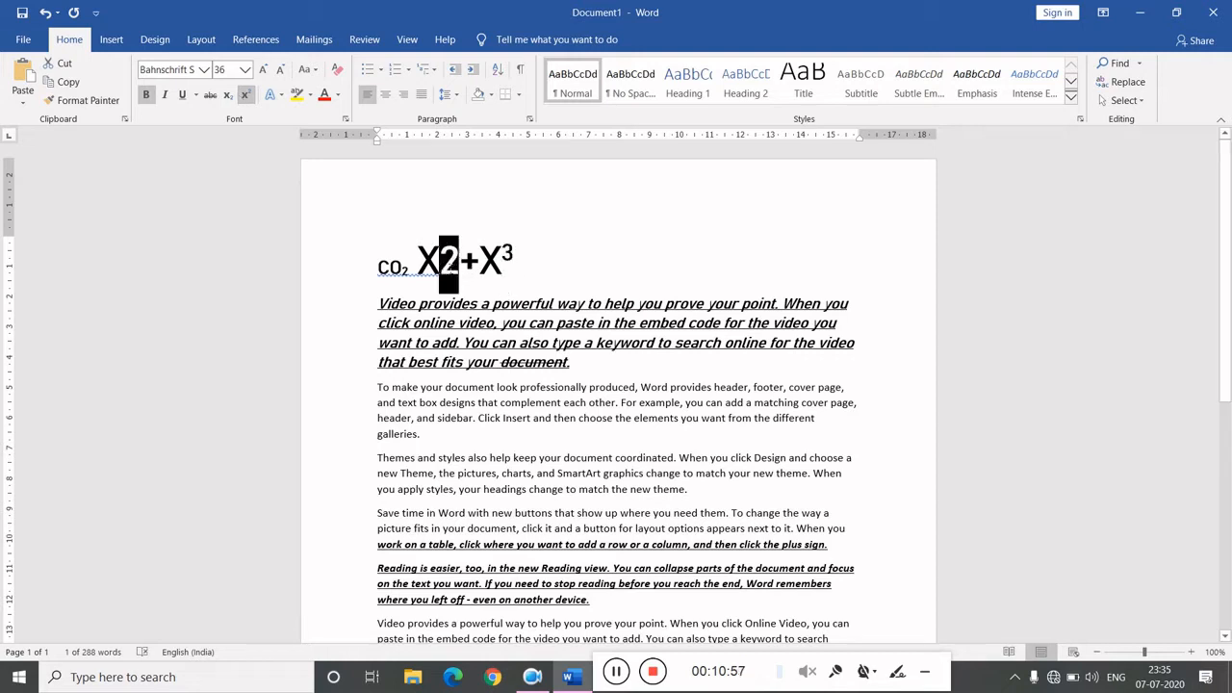
{"action": "left_click", "coordinate": [244, 98]}
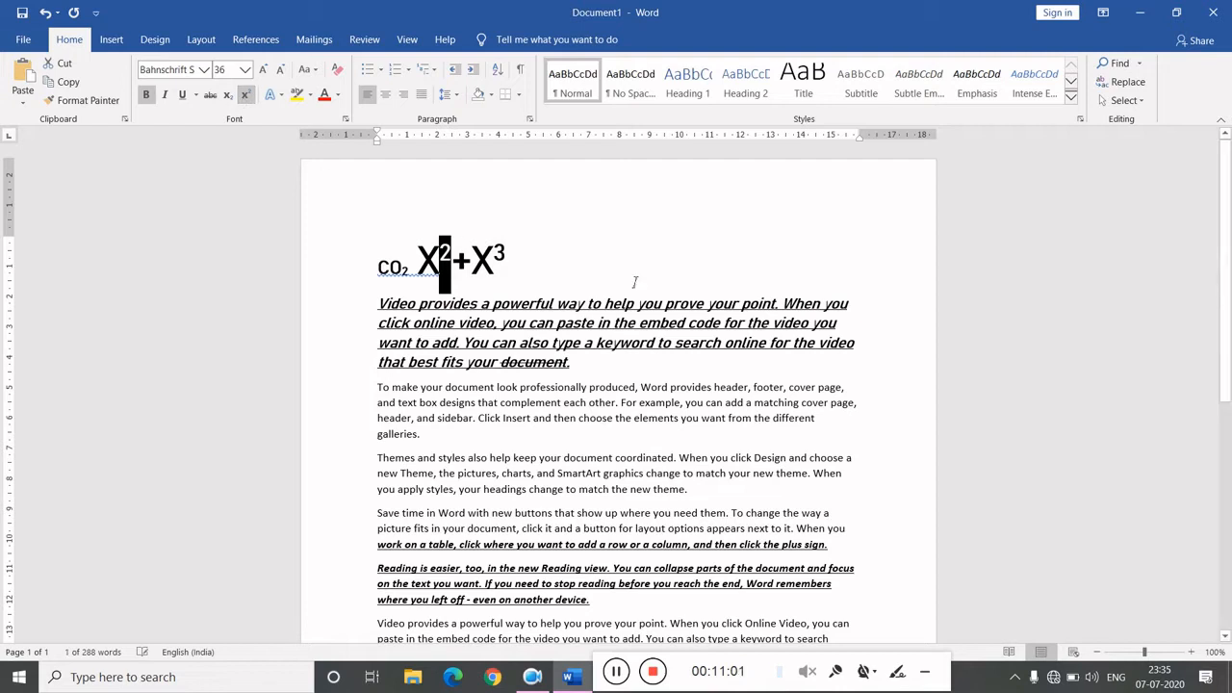
{"action": "left_click", "coordinate": [552, 269]}
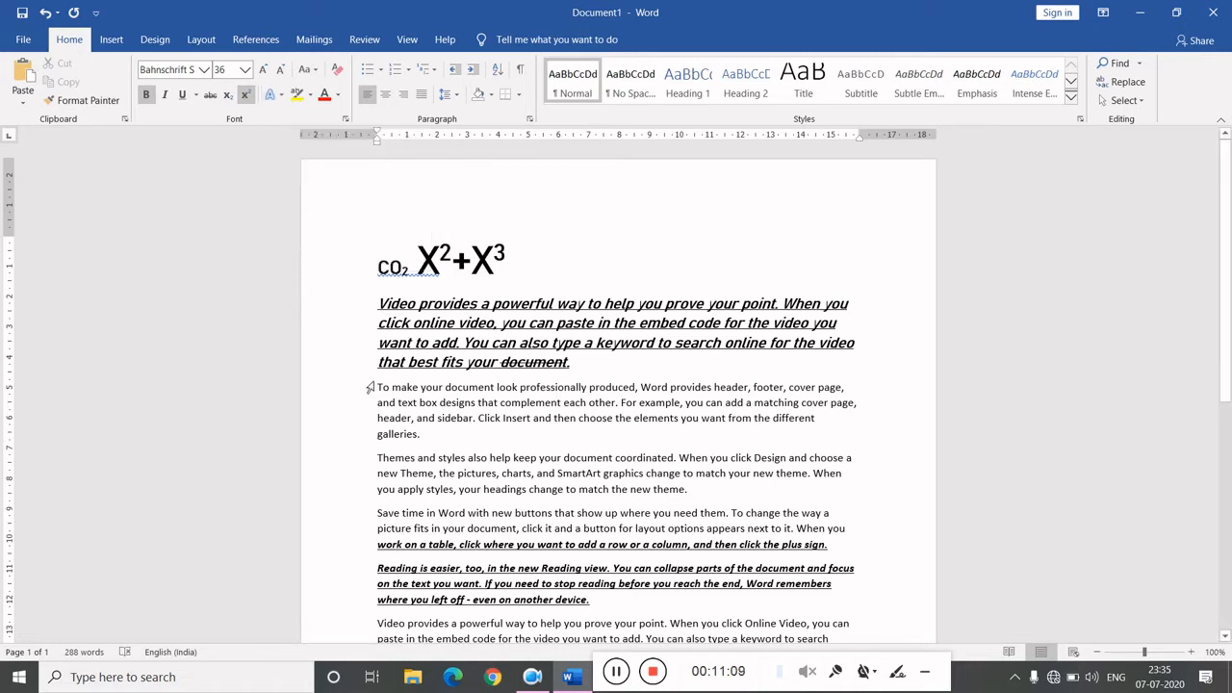
- Apply a grey text effect style to the second paragraph
{"action": "left_click_drag", "start_coordinate": [382, 388], "coordinate": [448, 433]}
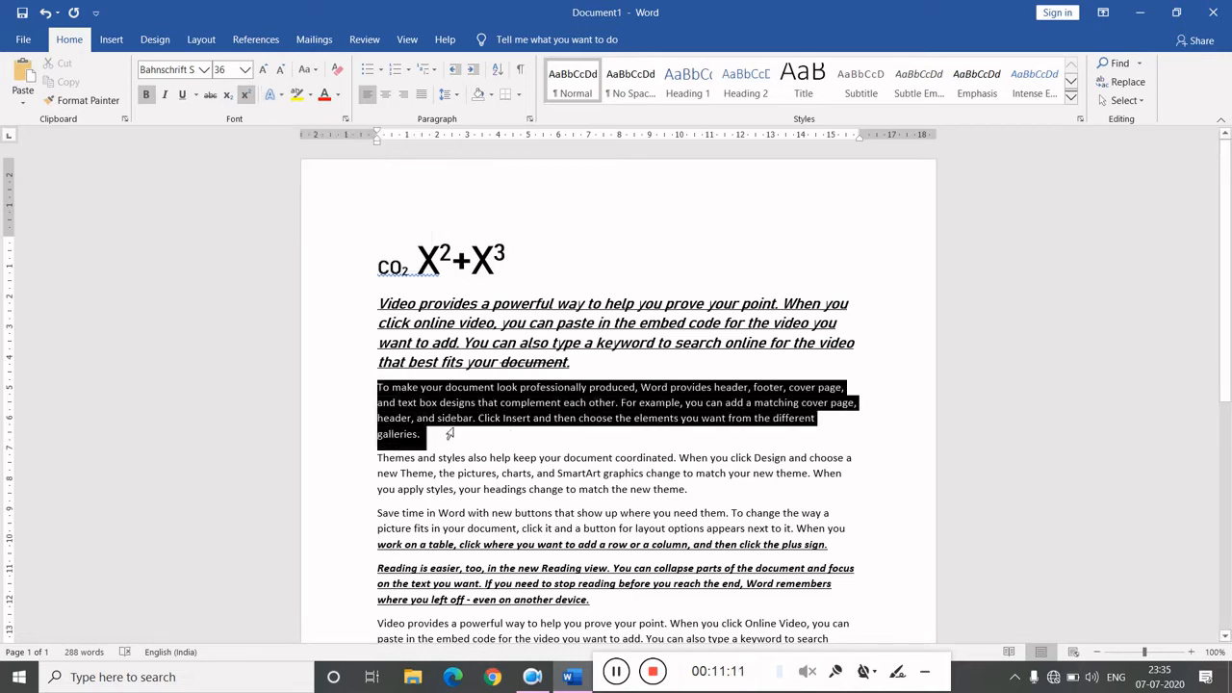
{"action": "left_click", "coordinate": [273, 94]}
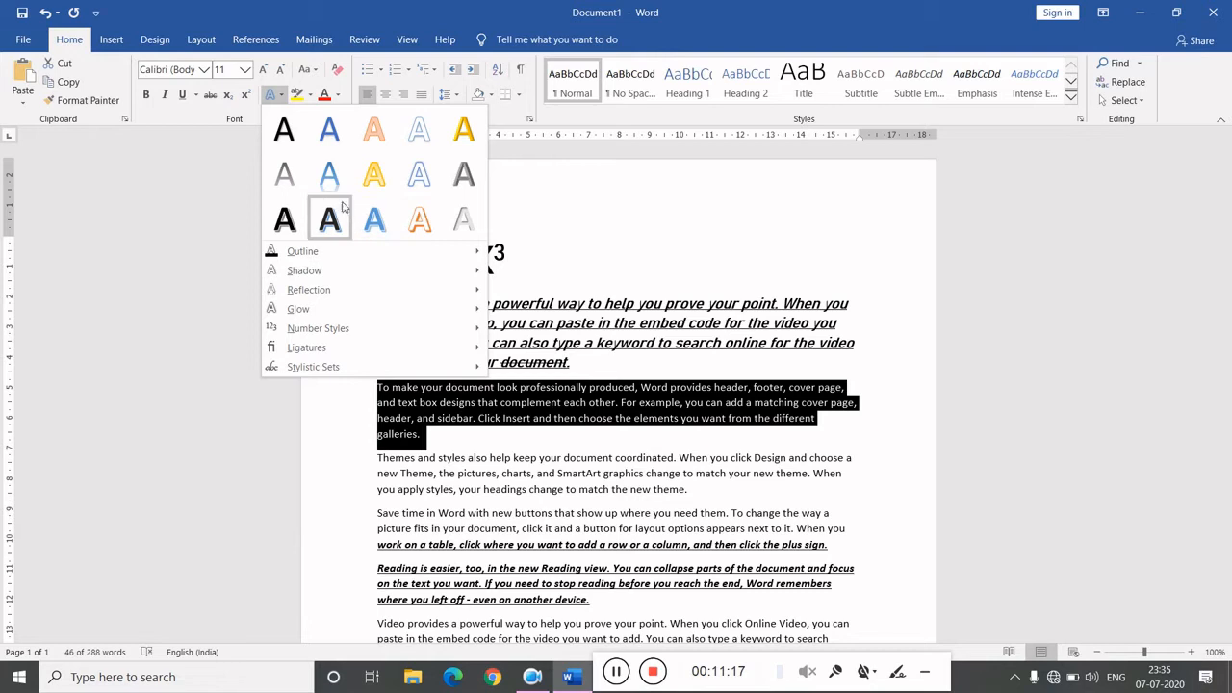
{"action": "left_click", "coordinate": [466, 182]}
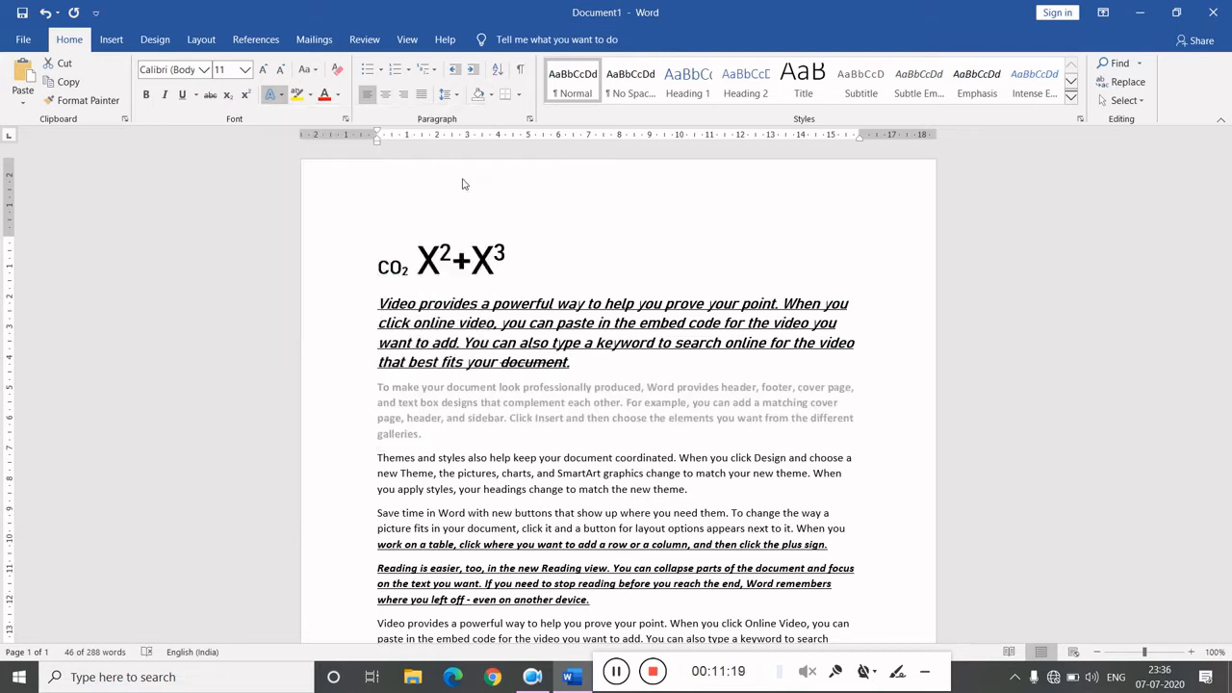
{"action": "left_click", "coordinate": [591, 448]}
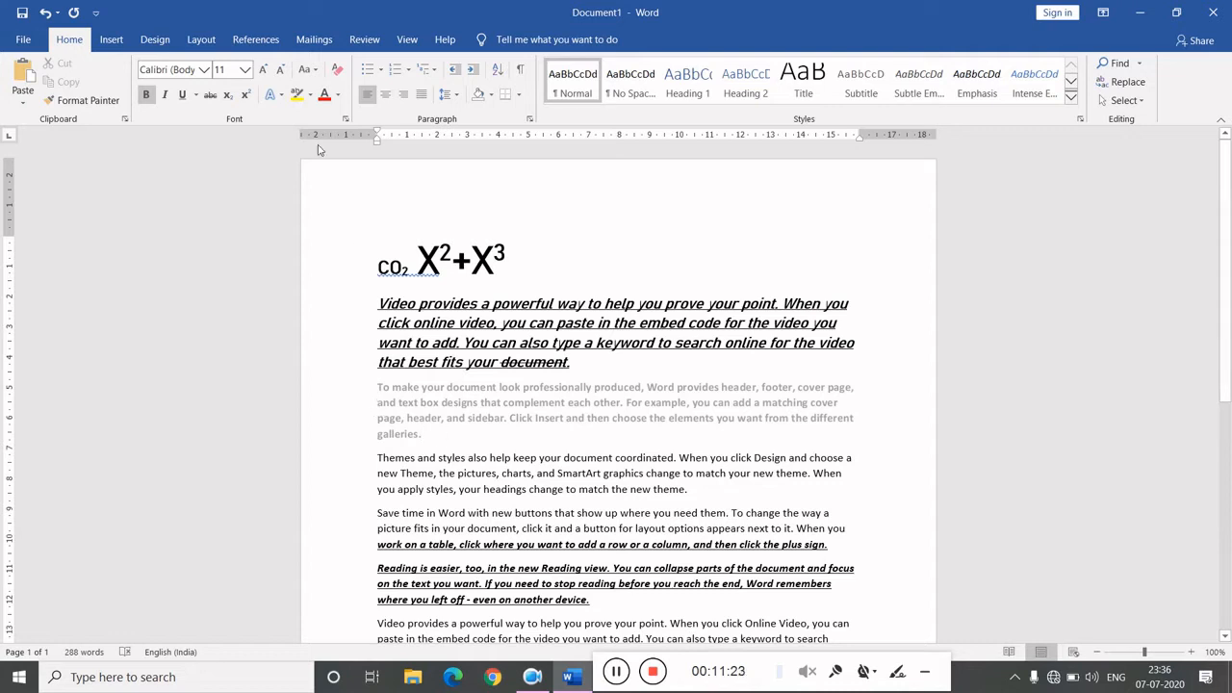
{"action": "left_click", "coordinate": [277, 95]}
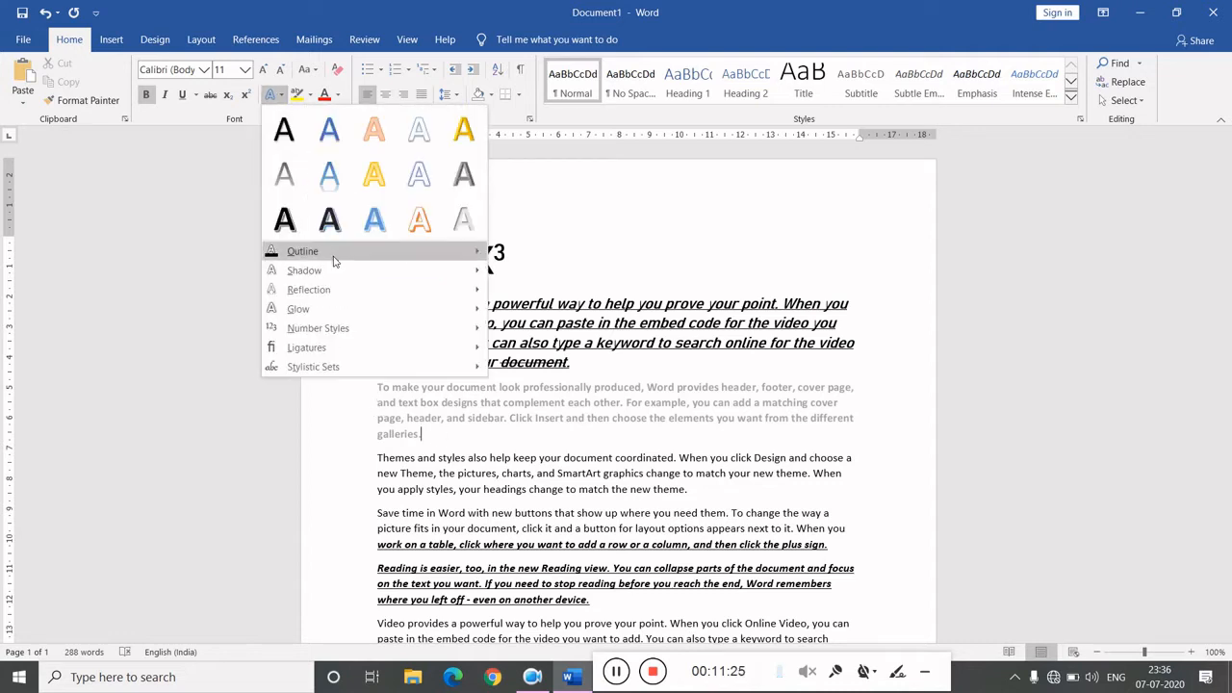
{"action": "mouse_move", "coordinate": [334, 261]}
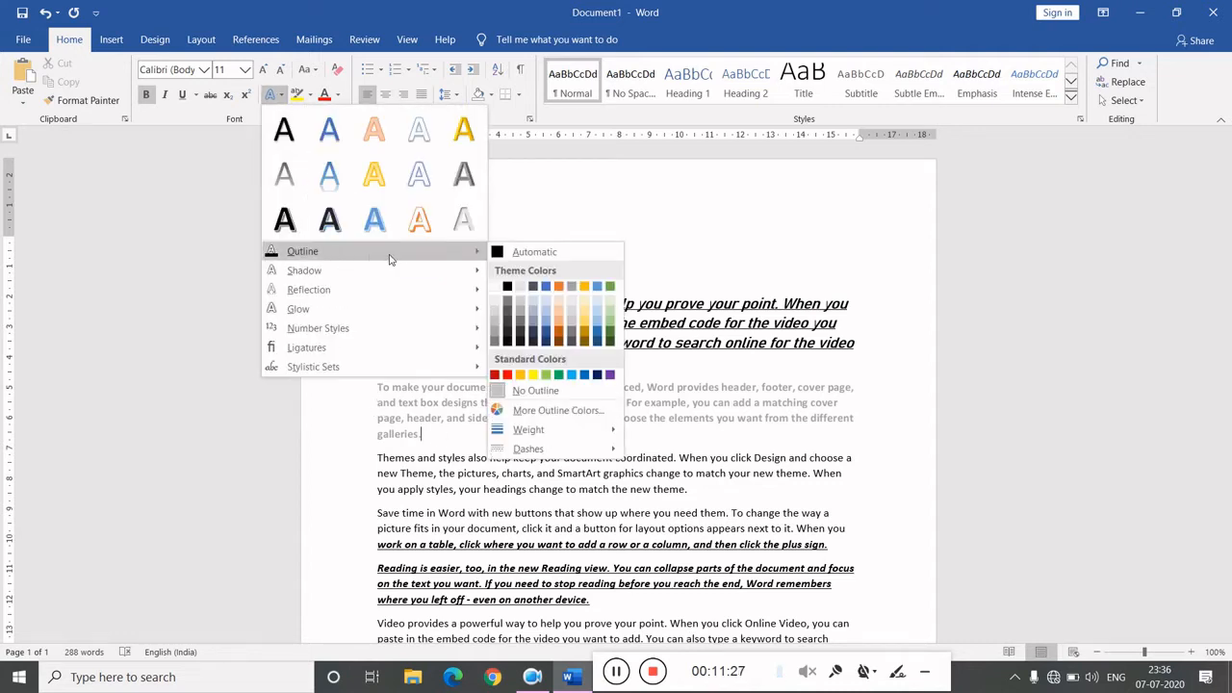
{"action": "mouse_move", "coordinate": [412, 274]}
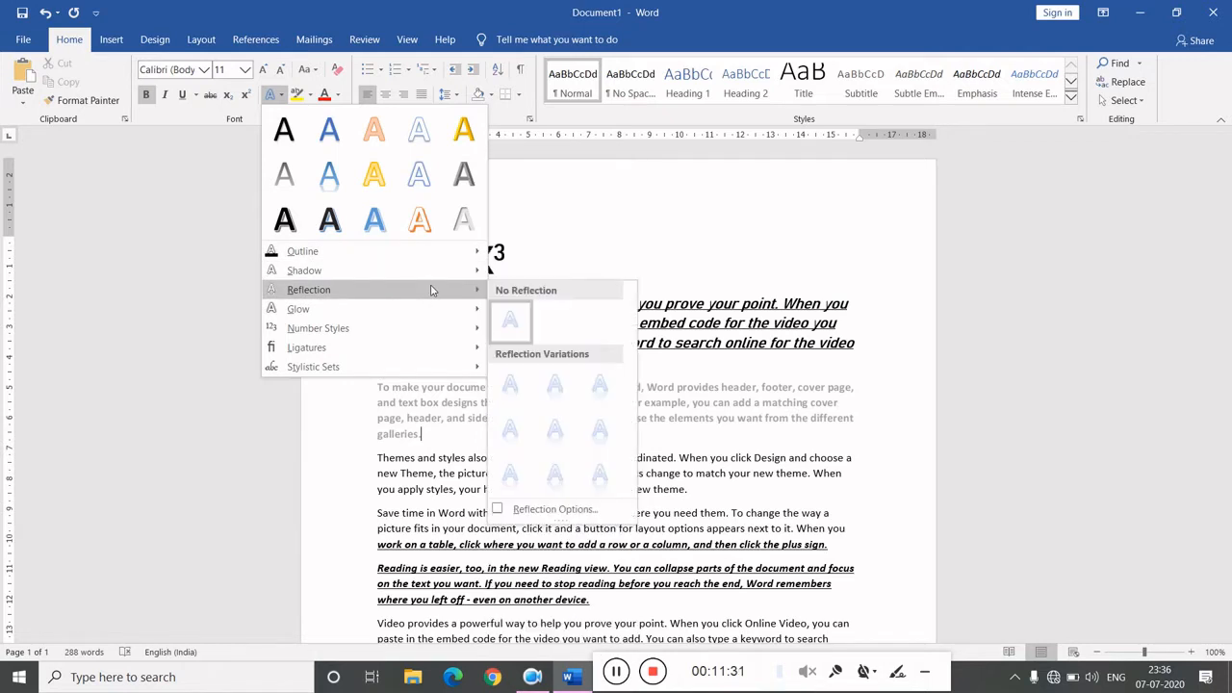
{"action": "mouse_move", "coordinate": [445, 310]}
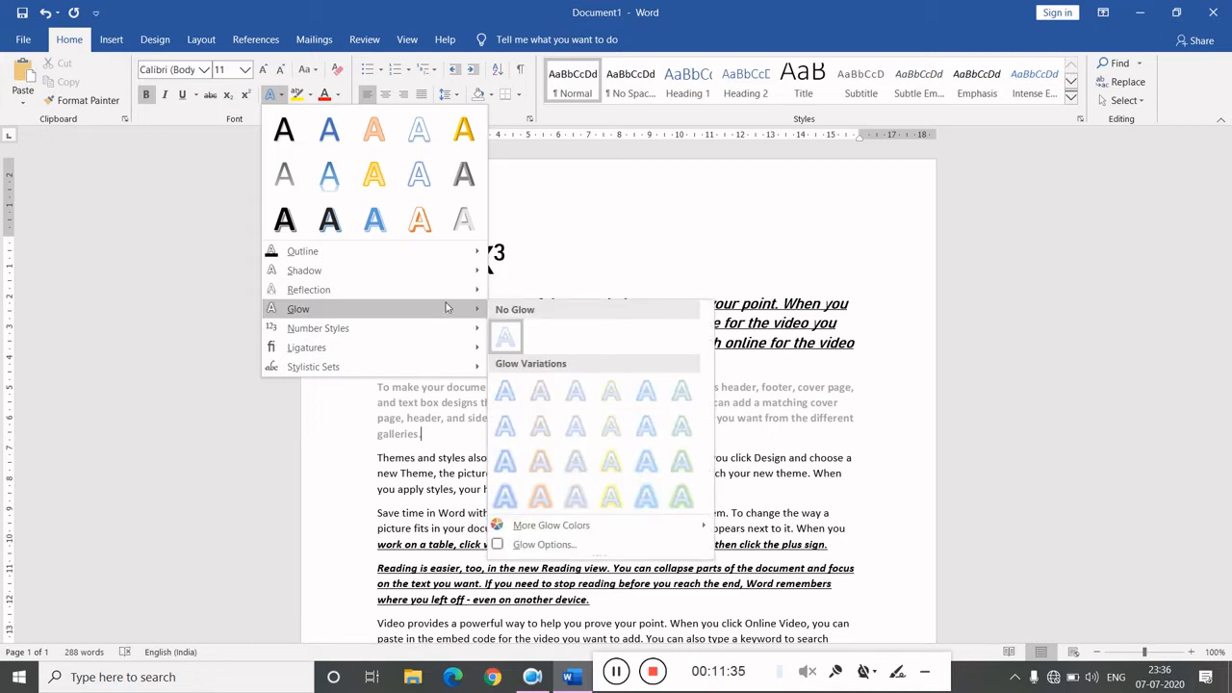
{"action": "left_click", "coordinate": [543, 249]}
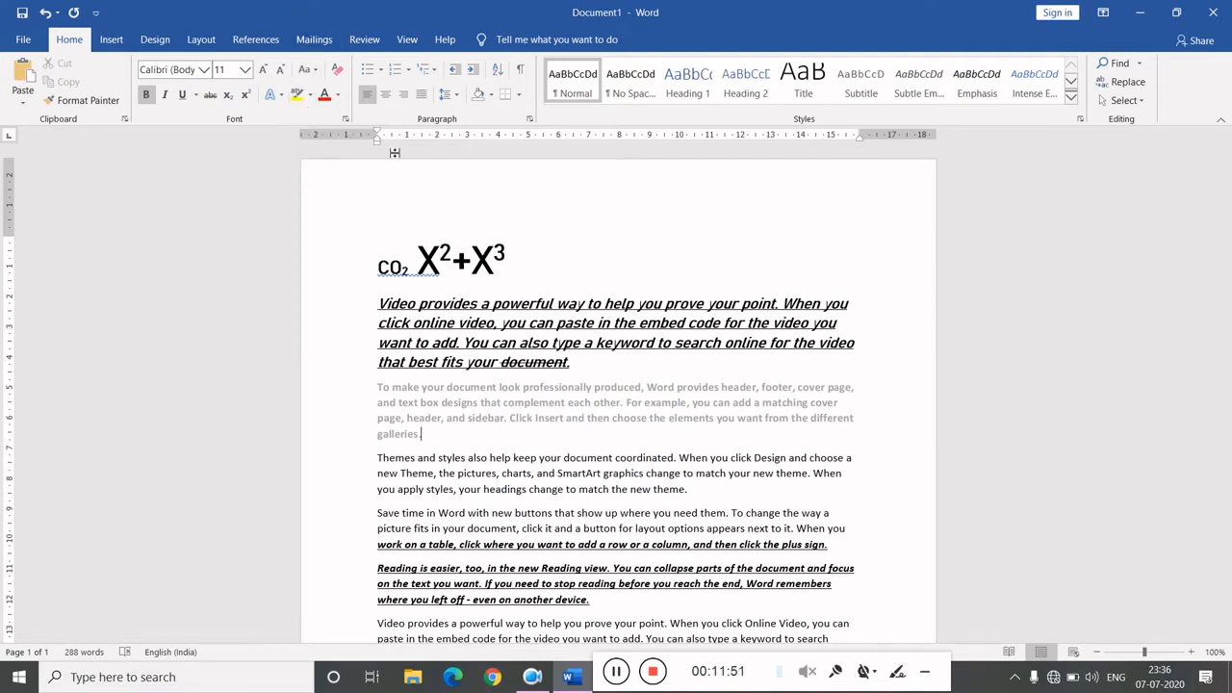
- Highlight the CO2 X2+X3 line in yellow
{"action": "triple_click", "coordinate": [465, 248]}
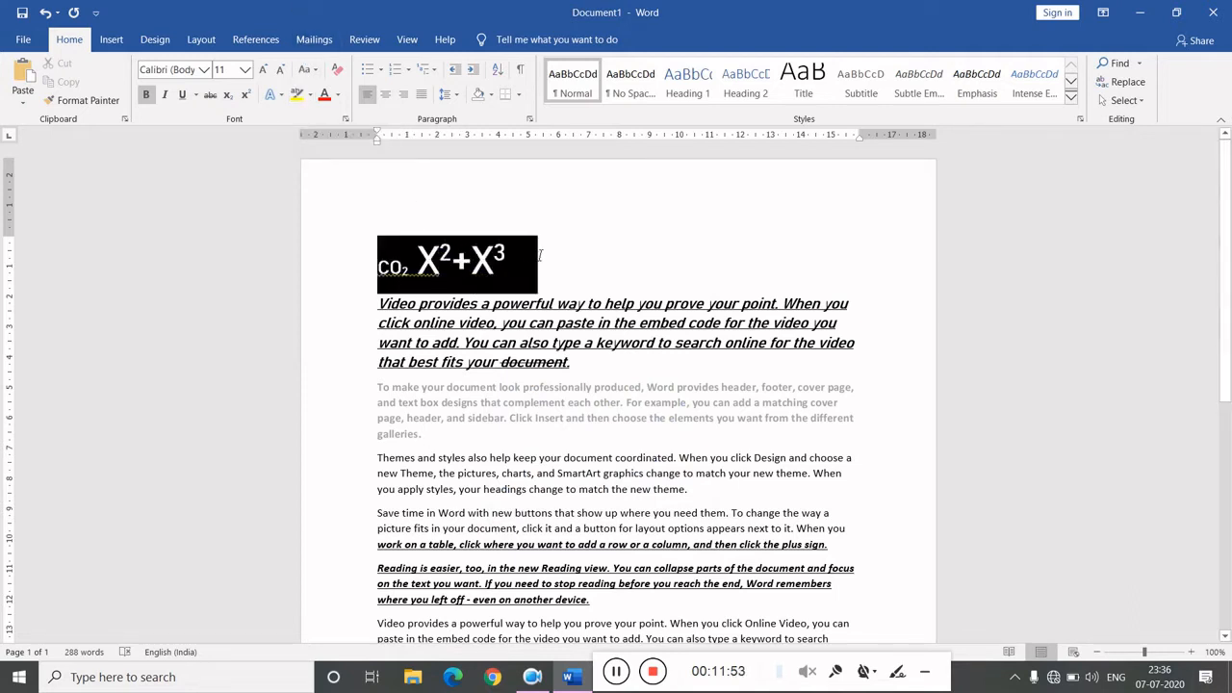
{"action": "left_click", "coordinate": [296, 94]}
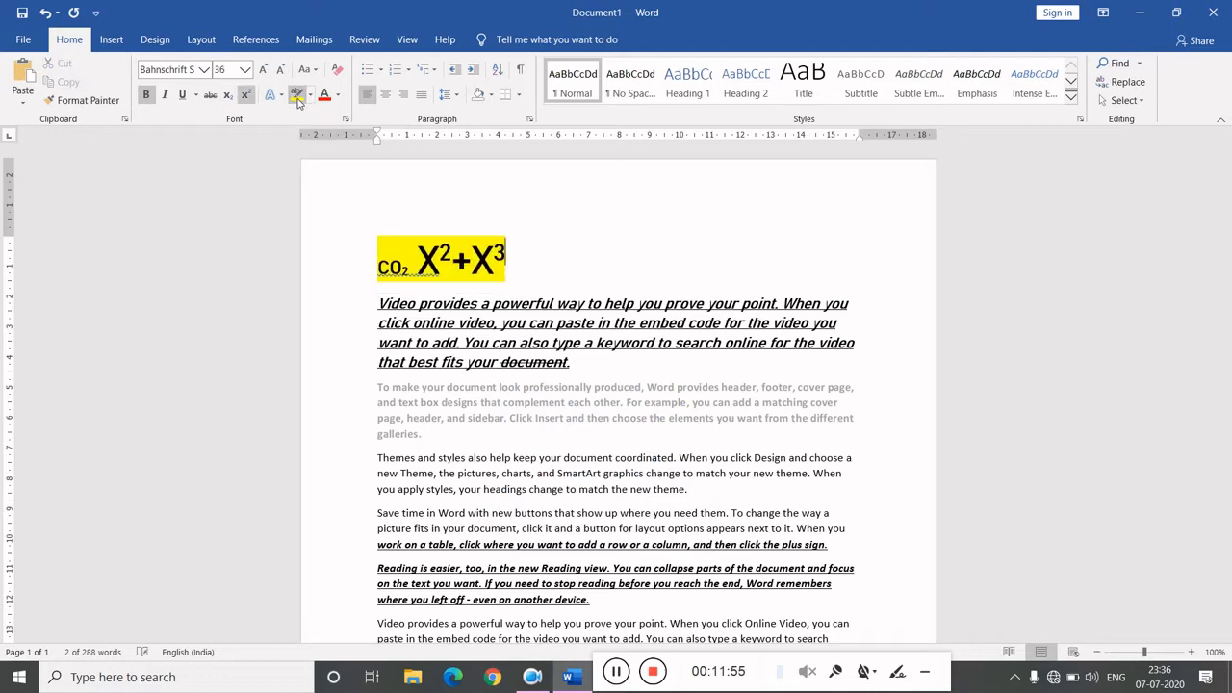
{"action": "left_click", "coordinate": [615, 260]}
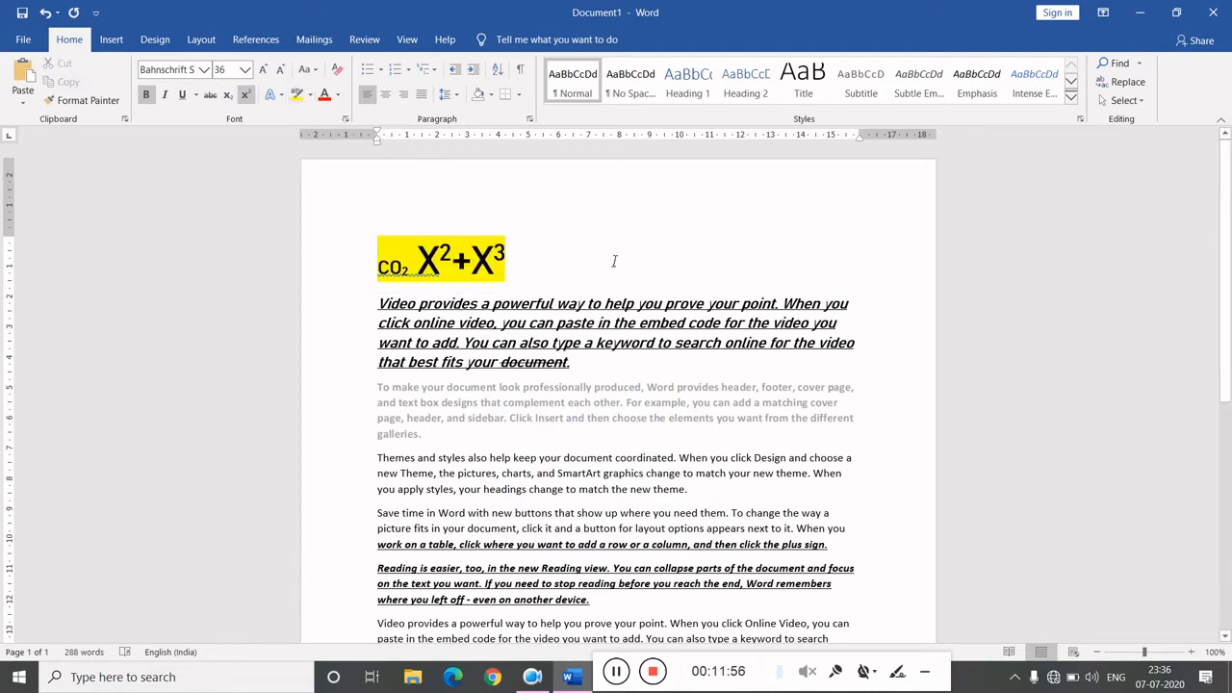
- Pick grey as the highlight colour and highlight the CO2 X2+X3 line with it
{"action": "left_click", "coordinate": [310, 96]}
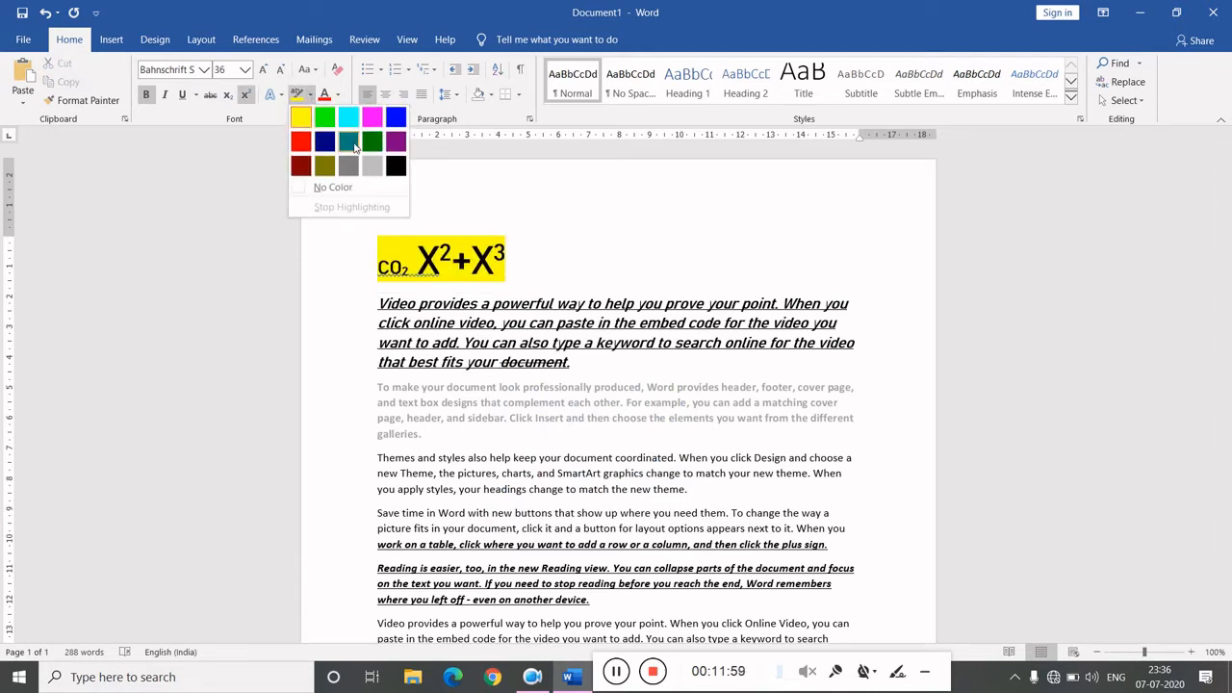
{"action": "left_click", "coordinate": [374, 169]}
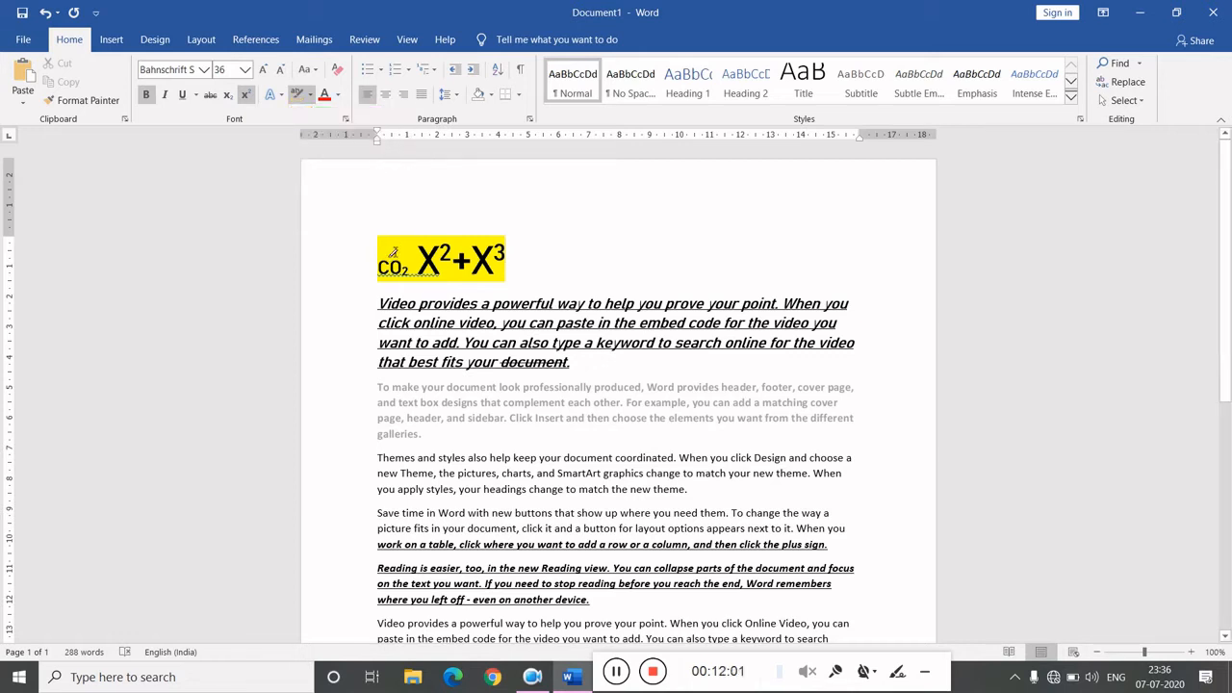
{"action": "left_click_drag", "start_coordinate": [381, 252], "coordinate": [518, 256]}
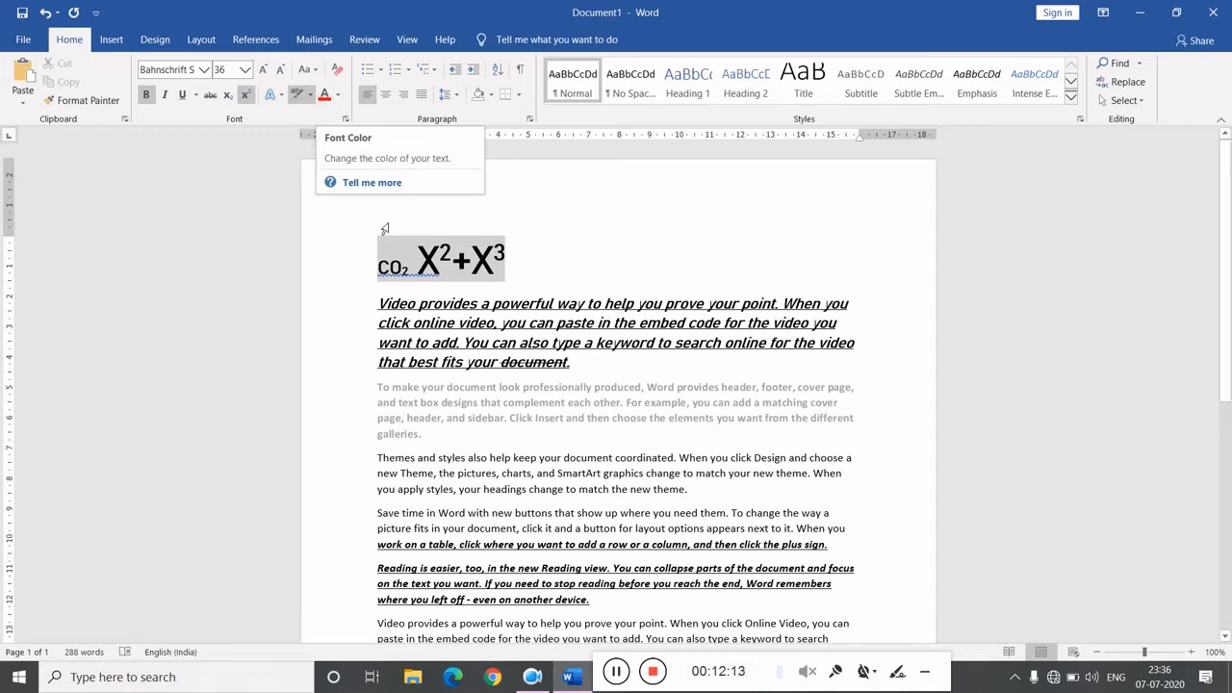
- Colour the X2+X3 text red
{"action": "key", "text": "Right"}
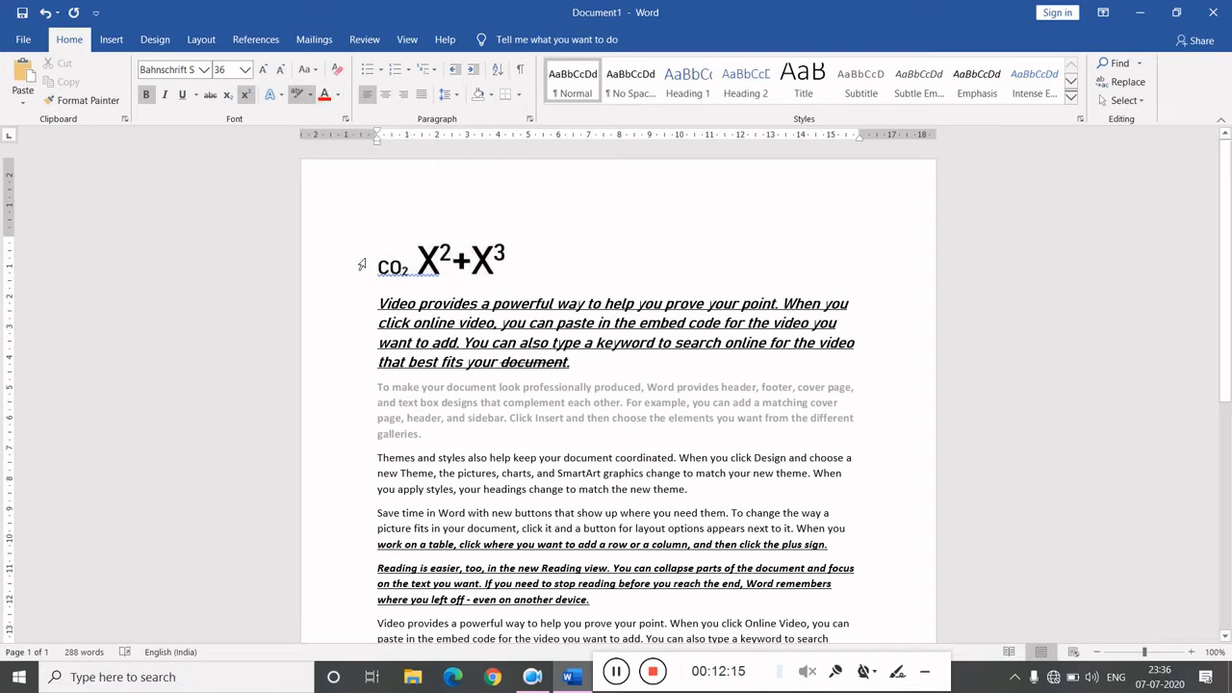
{"action": "left_click", "coordinate": [362, 263]}
{"action": "key", "text": "Left"}
{"action": "left_click_drag", "start_coordinate": [380, 265], "coordinate": [407, 262]}
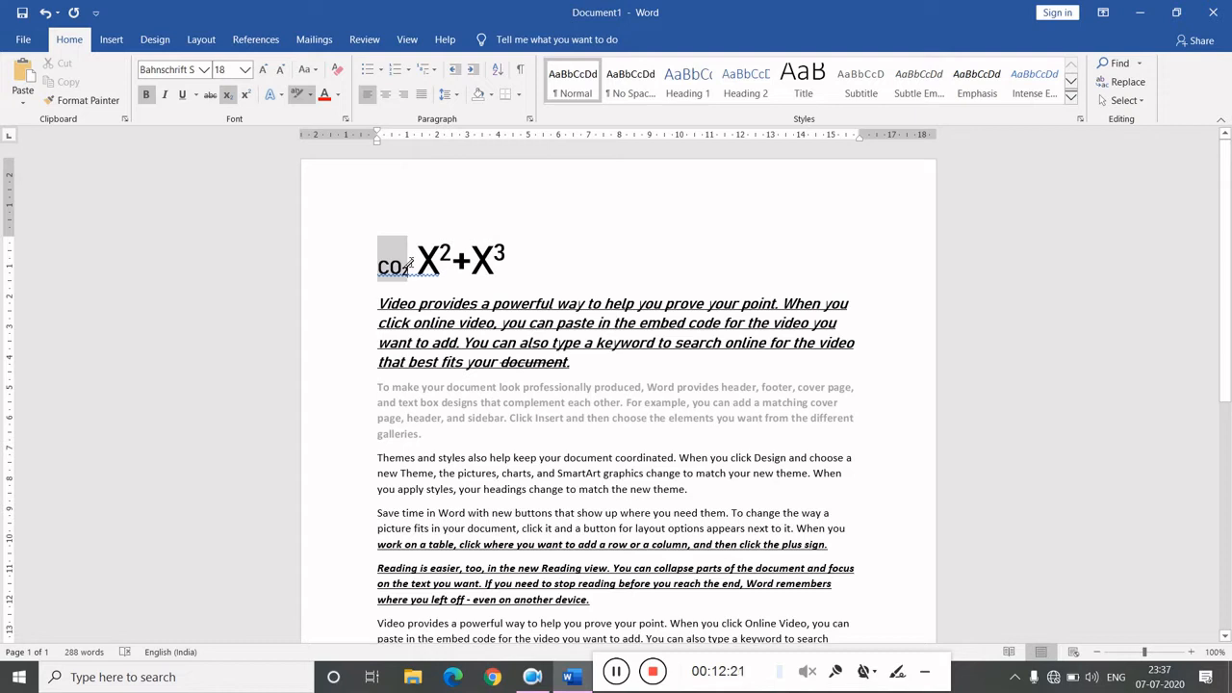
{"action": "key", "text": "shift+Right"}
{"action": "key", "text": "shift+Right"}
{"action": "key", "text": "shift+Right"}
{"action": "key", "text": "shift+Right"}
{"action": "key", "text": "shift+Right"}
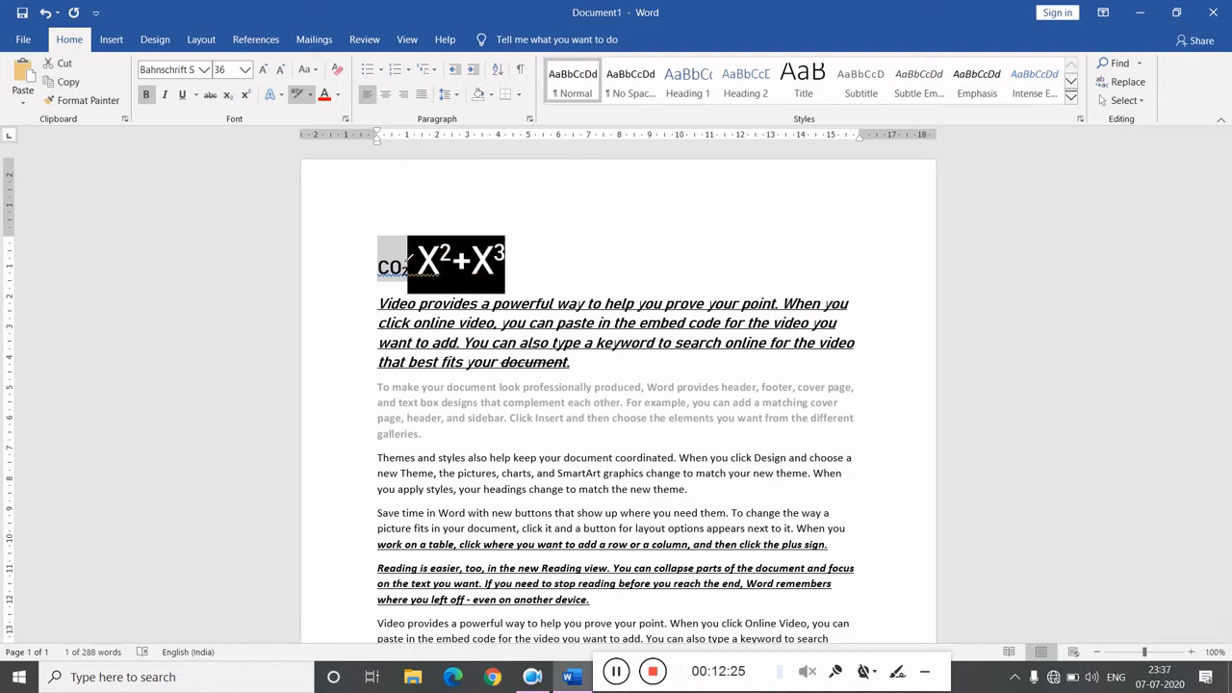
{"action": "left_click", "coordinate": [343, 97]}
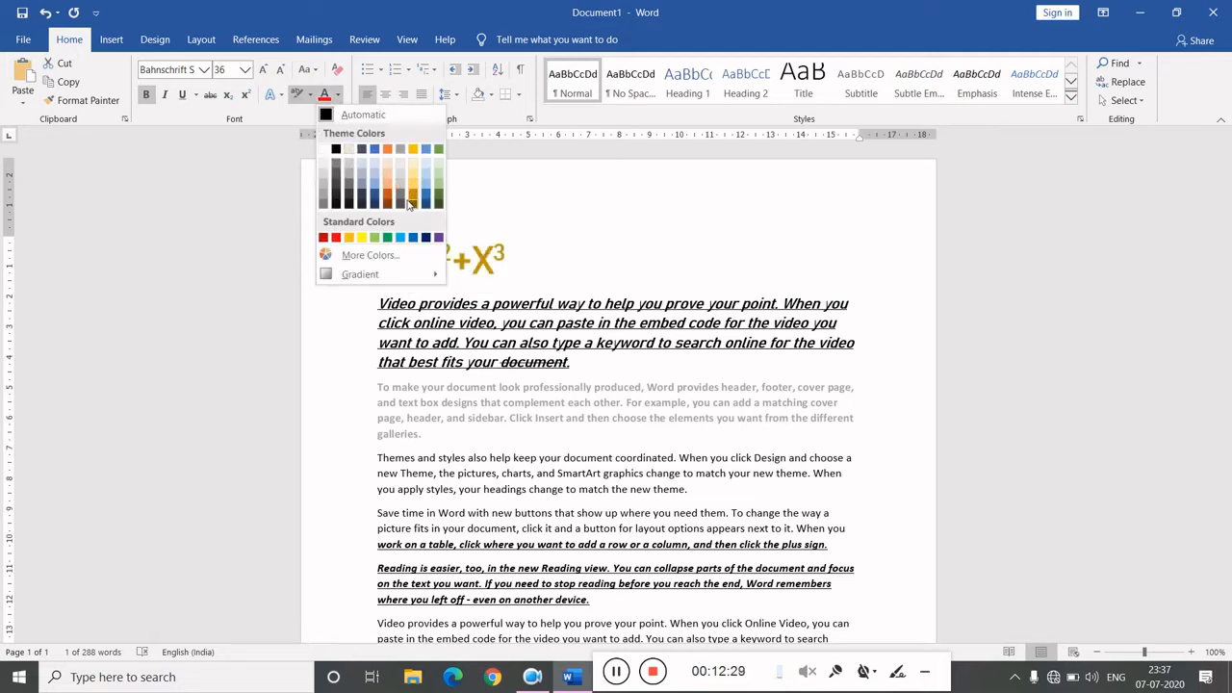
{"action": "left_click", "coordinate": [336, 237]}
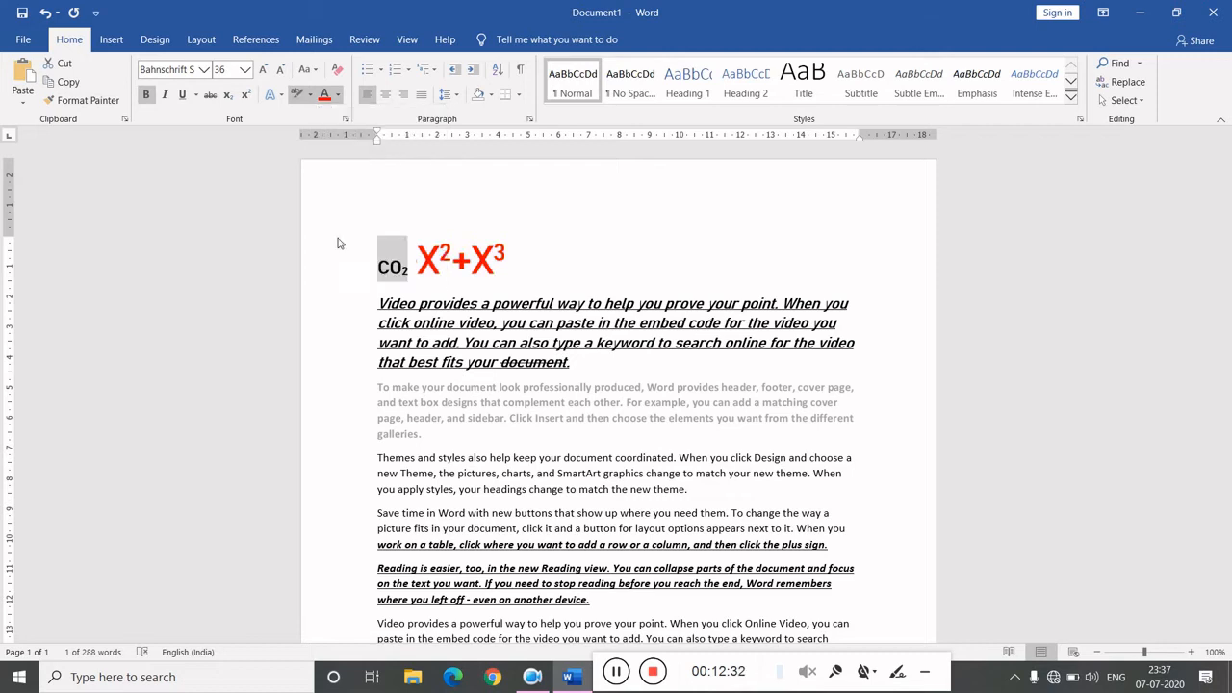
{"action": "left_click", "coordinate": [624, 288]}
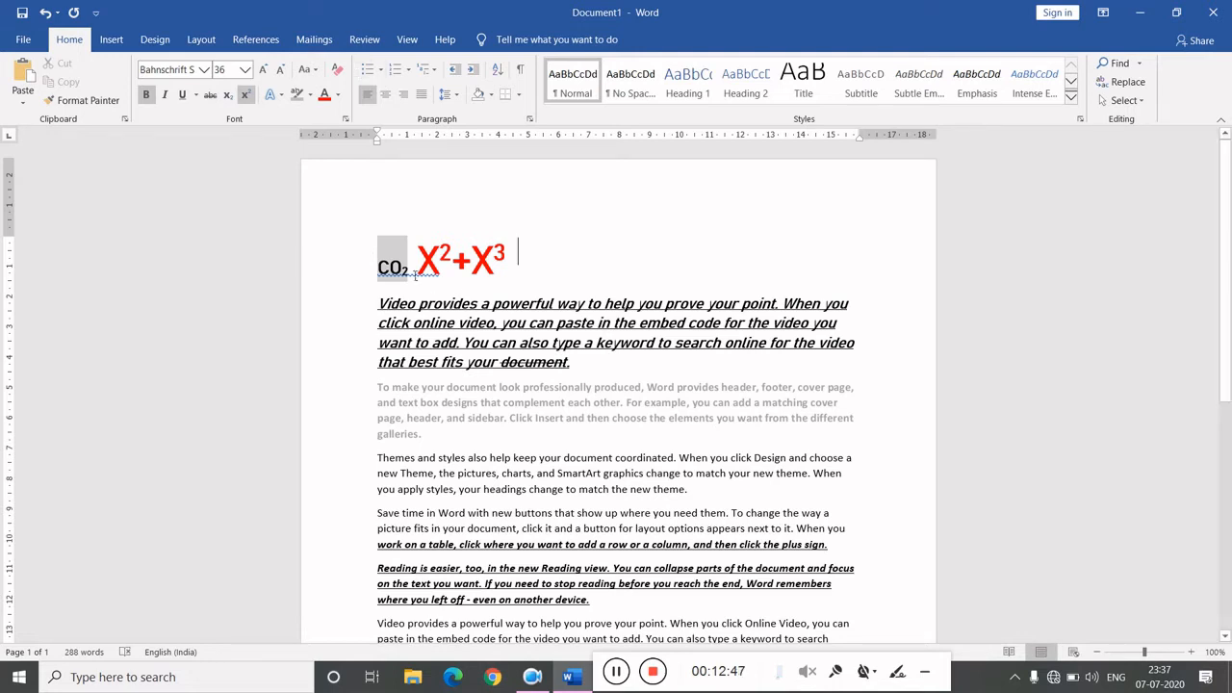
- Select the body paragraphs and browse the bullet, numbering and multilevel list libraries without applying one
{"action": "left_click_drag", "start_coordinate": [393, 304], "coordinate": [681, 624]}
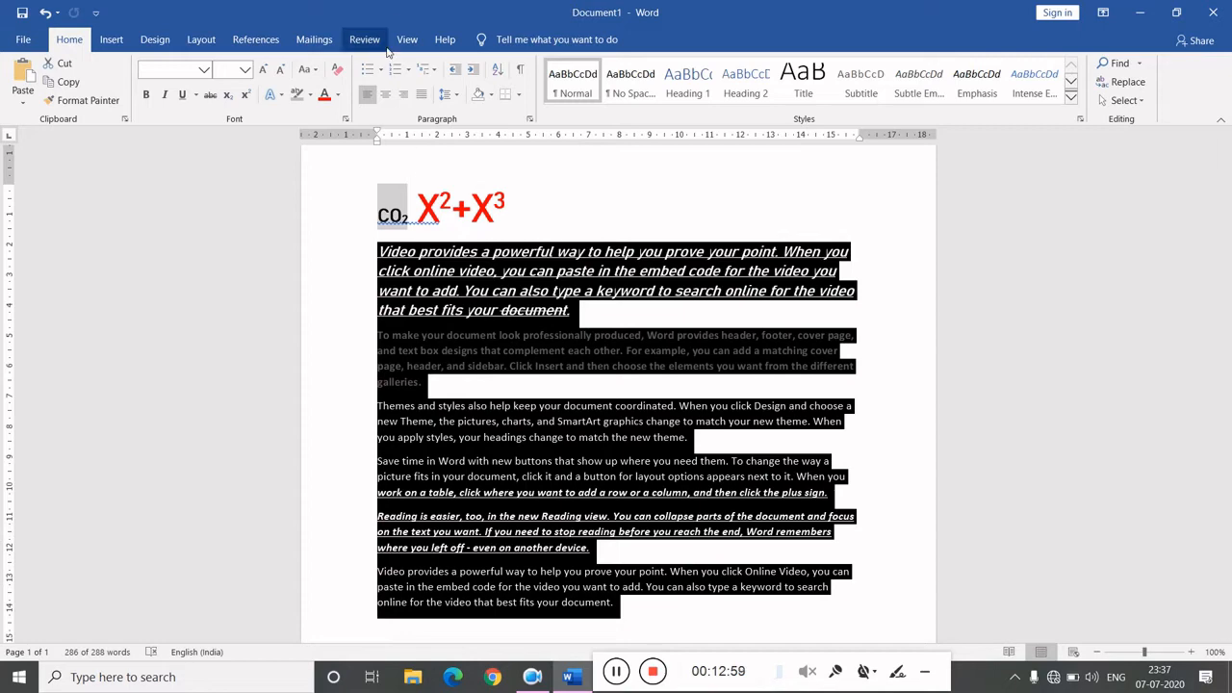
{"action": "left_click", "coordinate": [384, 73]}
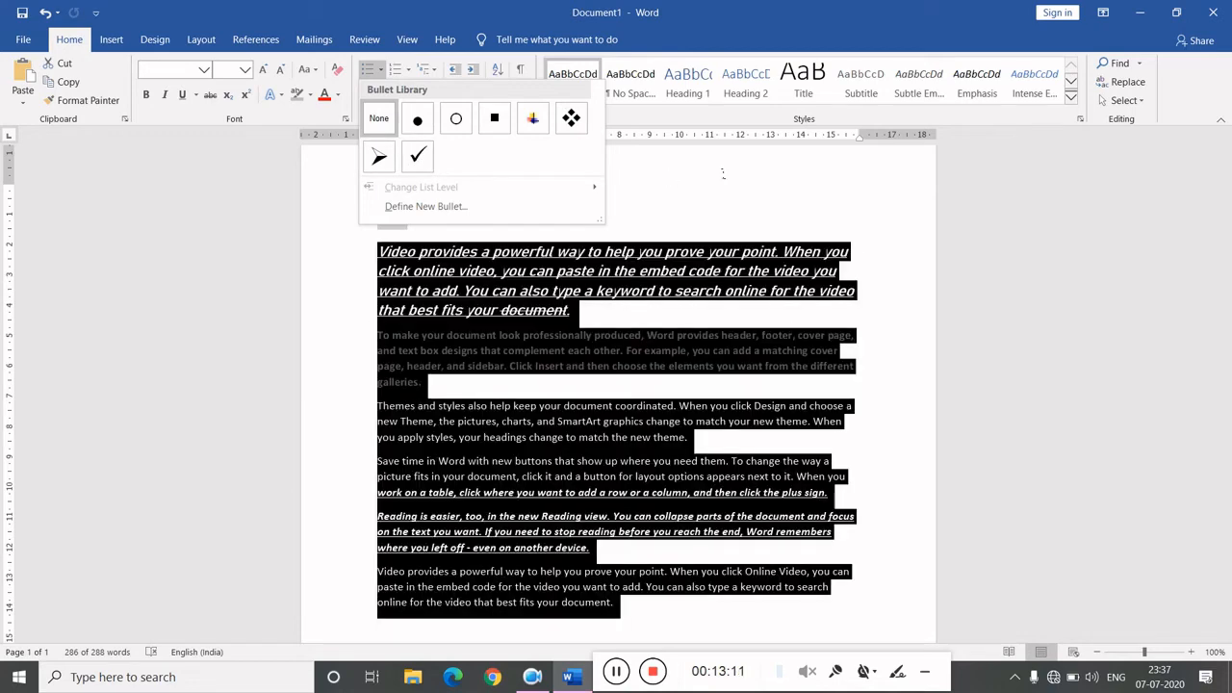
{"action": "left_click", "coordinate": [723, 173]}
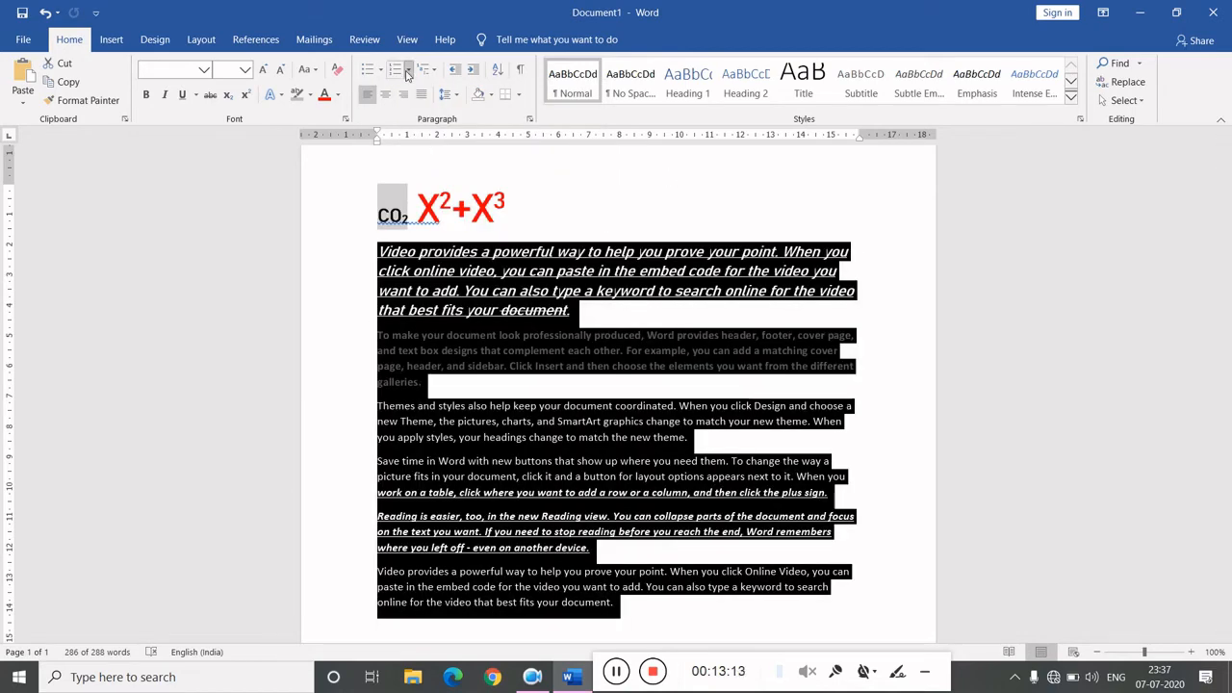
{"action": "left_click", "coordinate": [408, 76]}
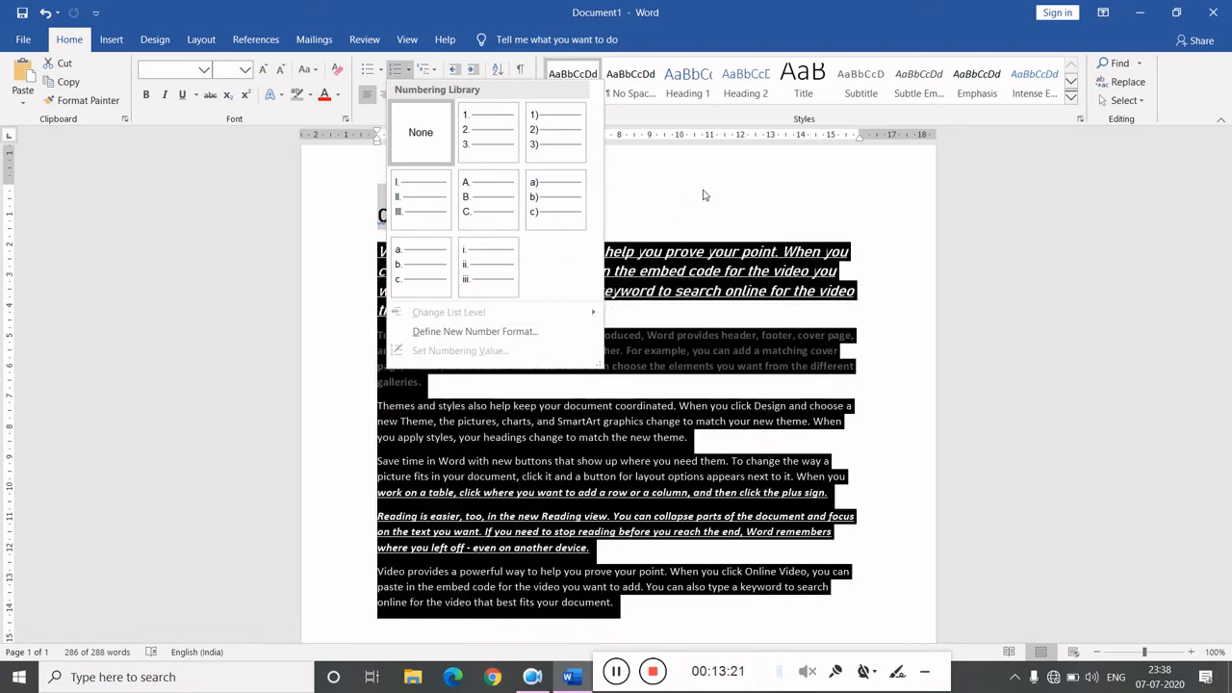
{"action": "left_click", "coordinate": [716, 195]}
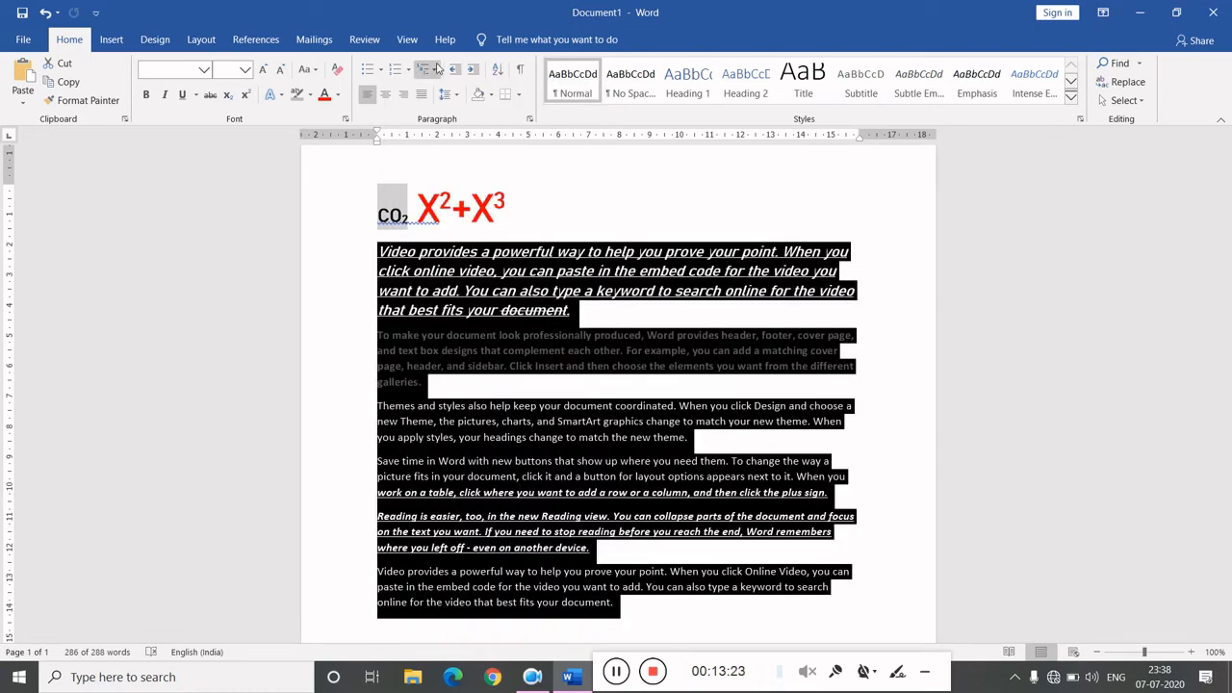
{"action": "left_click", "coordinate": [435, 70]}
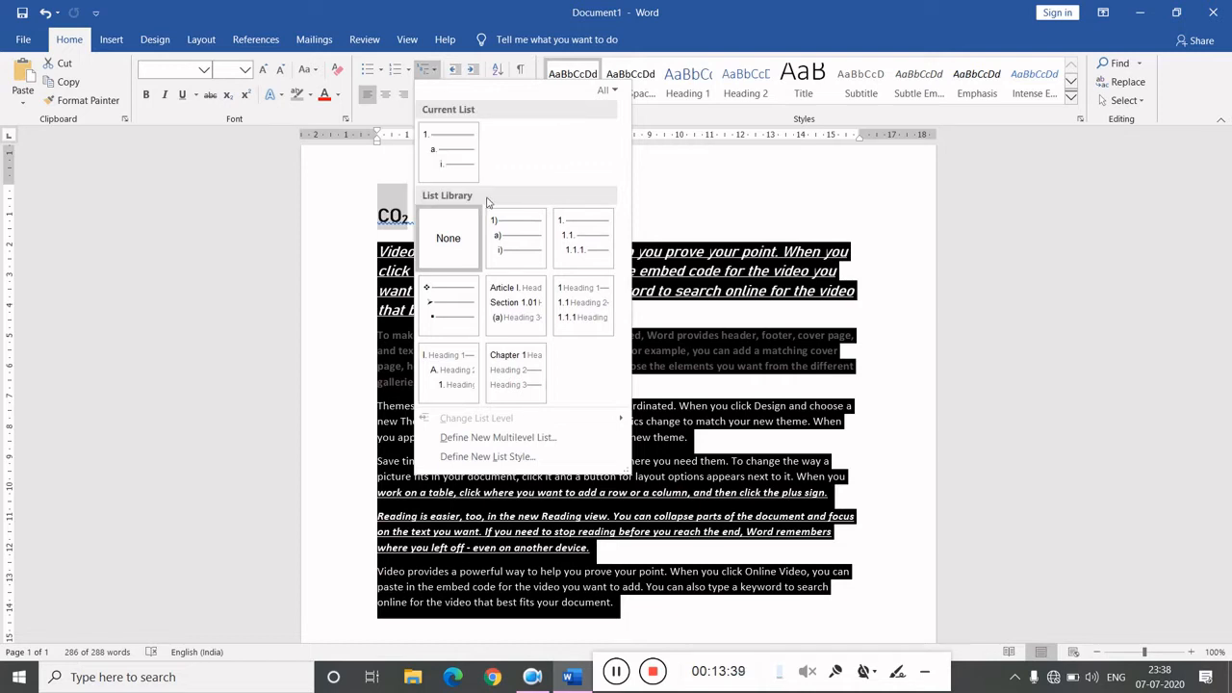
{"action": "mouse_move", "coordinate": [495, 217]}
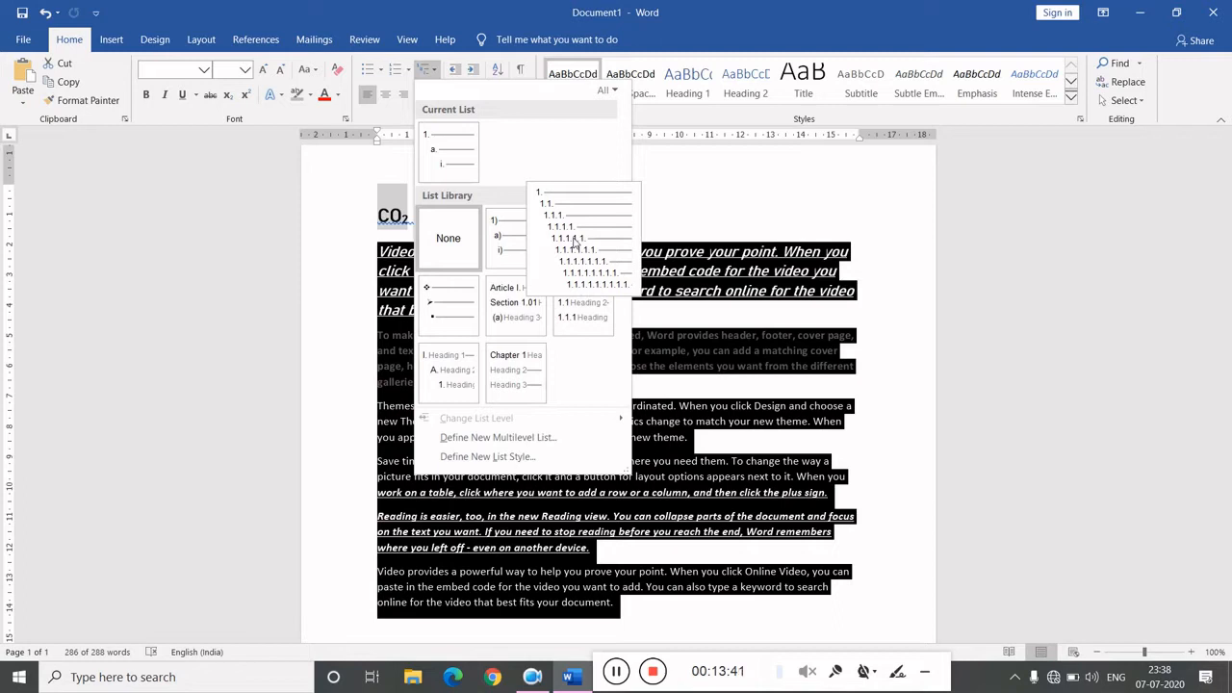
{"action": "mouse_move", "coordinate": [583, 294]}
{"action": "mouse_move", "coordinate": [527, 300]}
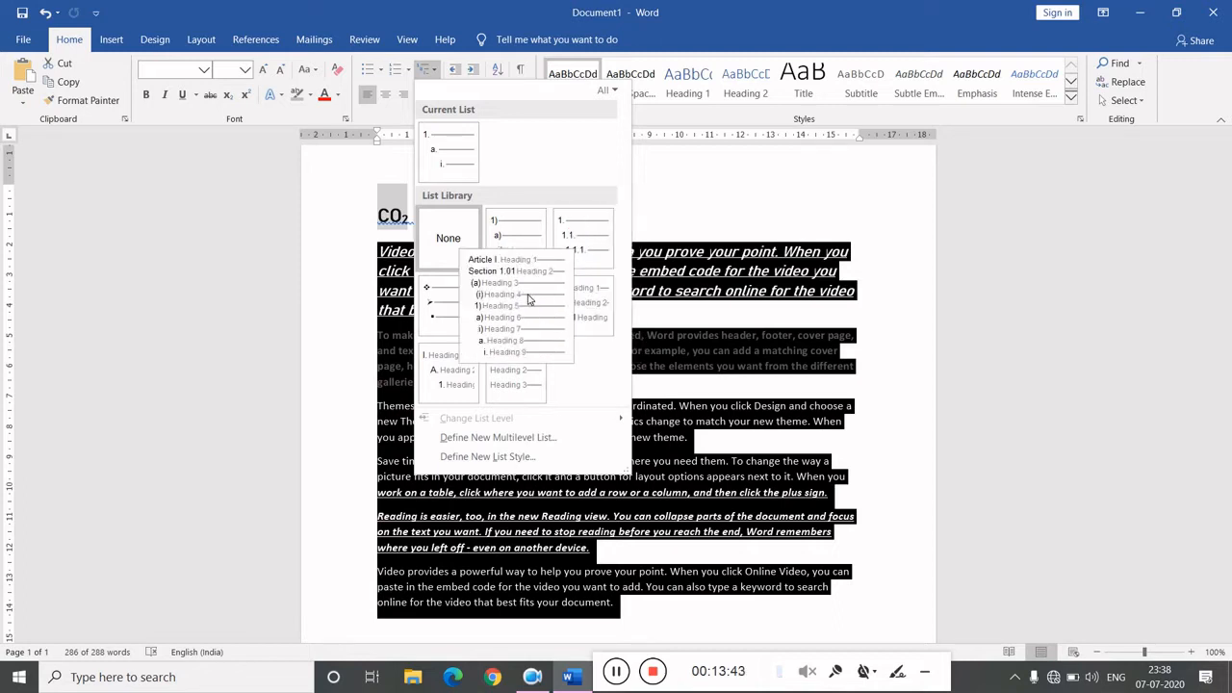
{"action": "mouse_move", "coordinate": [525, 374]}
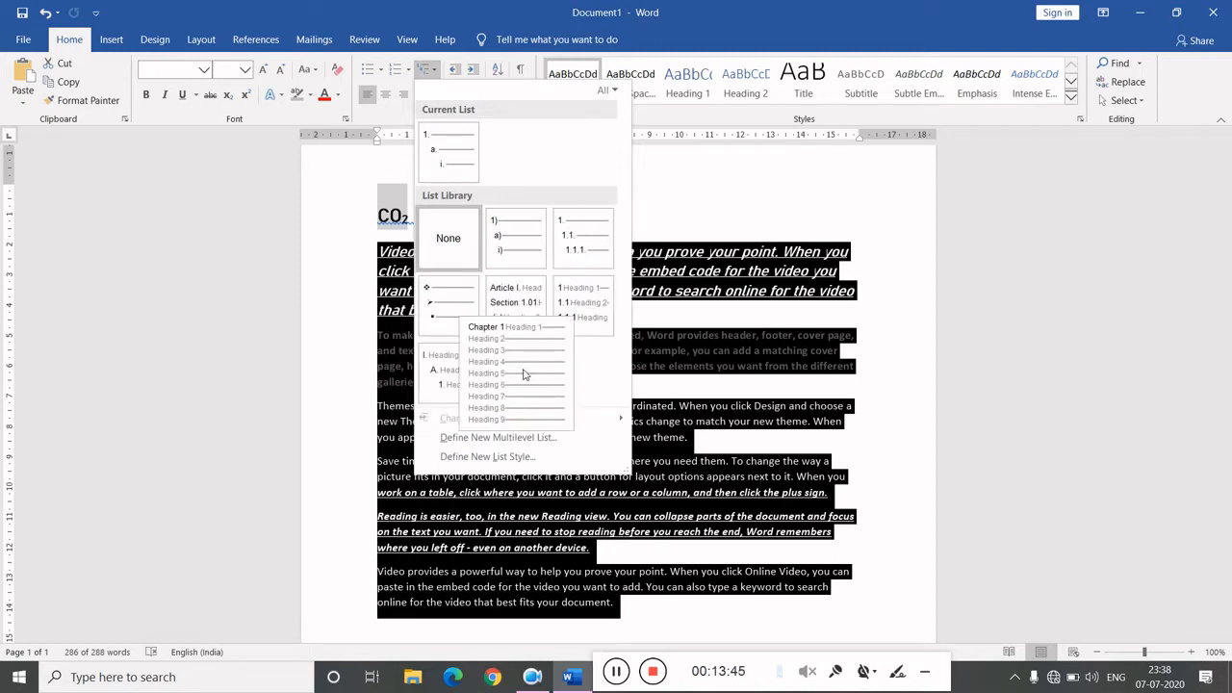
{"action": "left_click", "coordinate": [757, 333]}
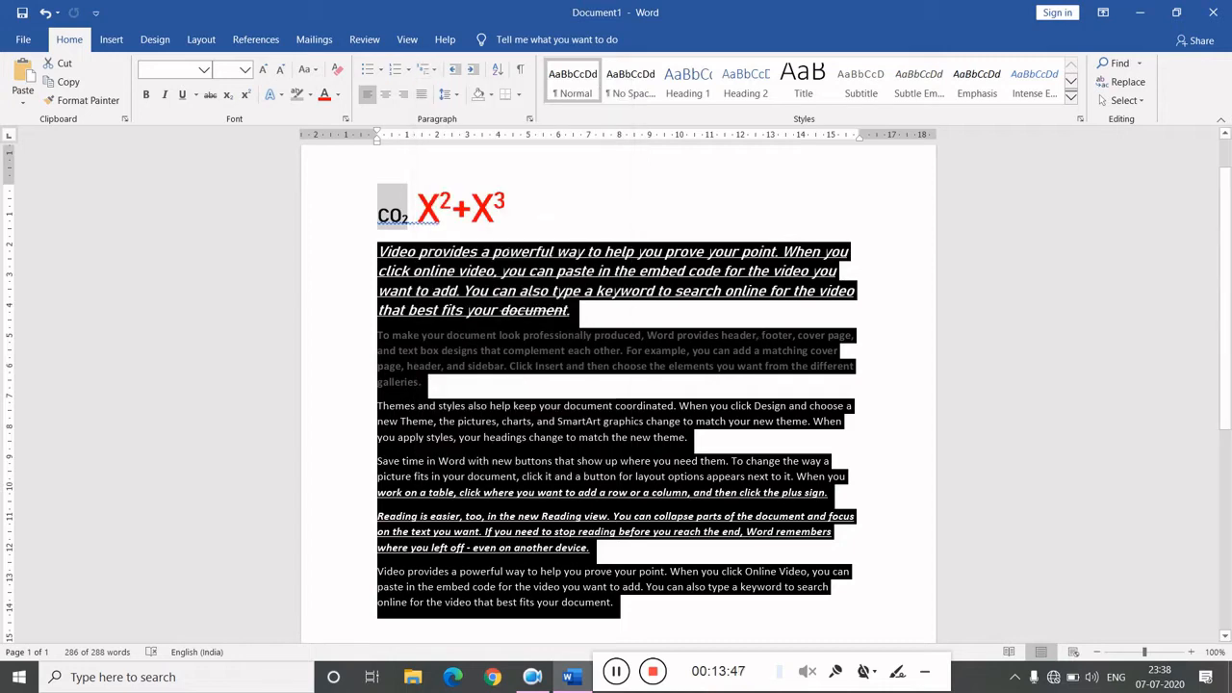
{"action": "left_click", "coordinate": [511, 171]}
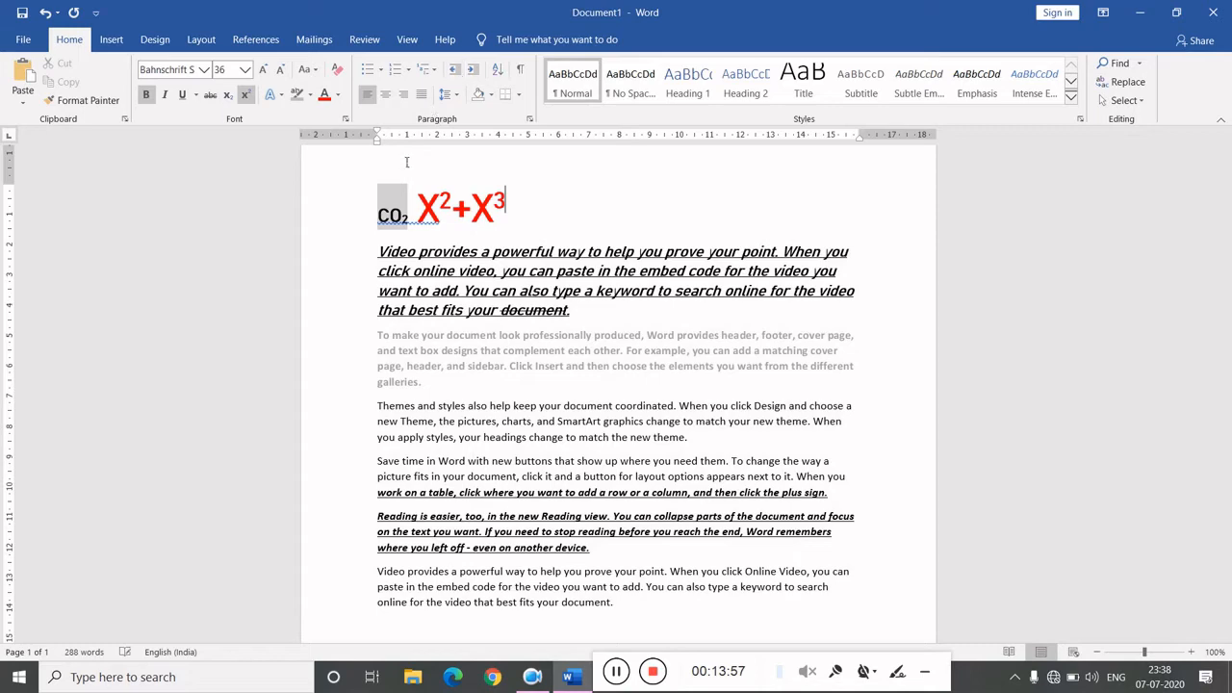
- Select all text, pull the left indent outward, then increase the indent six times and decrease it twice
{"action": "left_click_drag", "start_coordinate": [378, 203], "coordinate": [621, 606]}
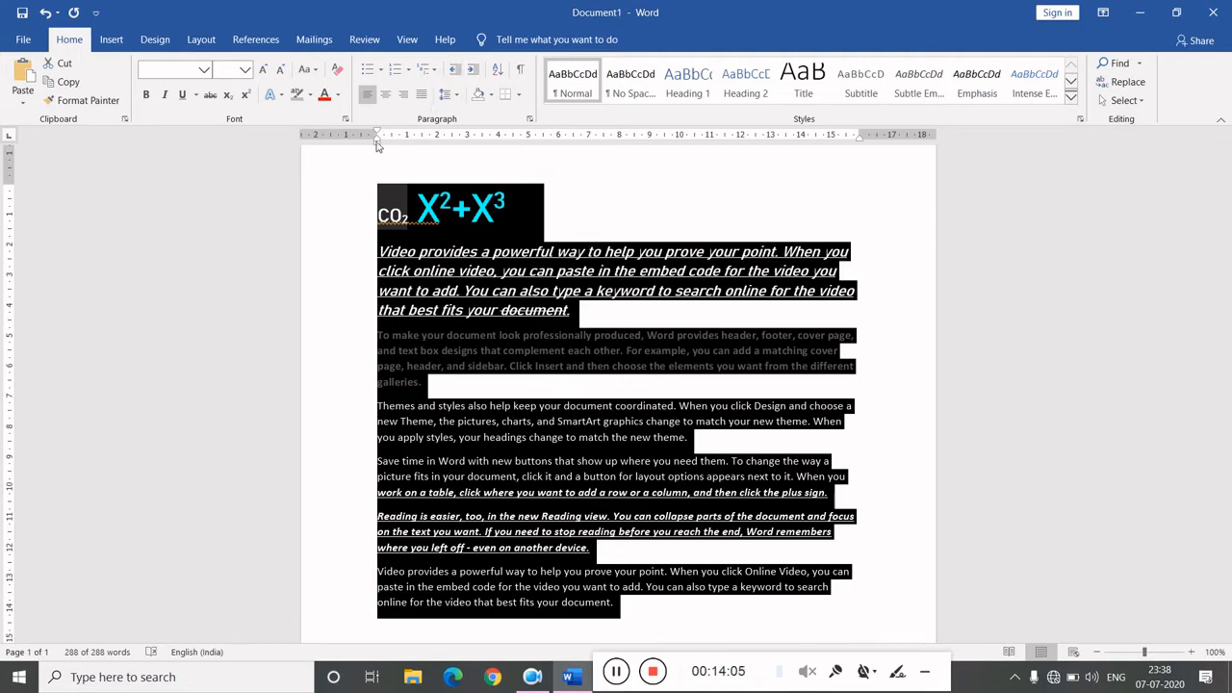
{"action": "left_click_drag", "start_coordinate": [376, 138], "coordinate": [331, 142]}
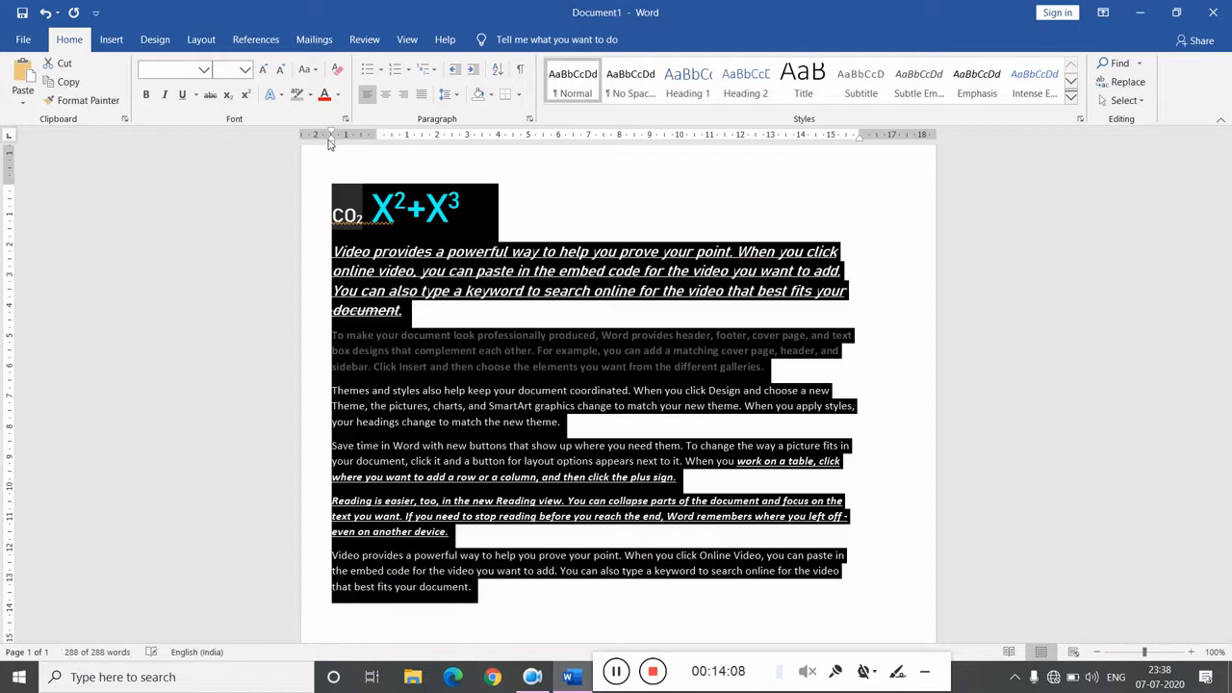
{"action": "left_click", "coordinate": [476, 69]}
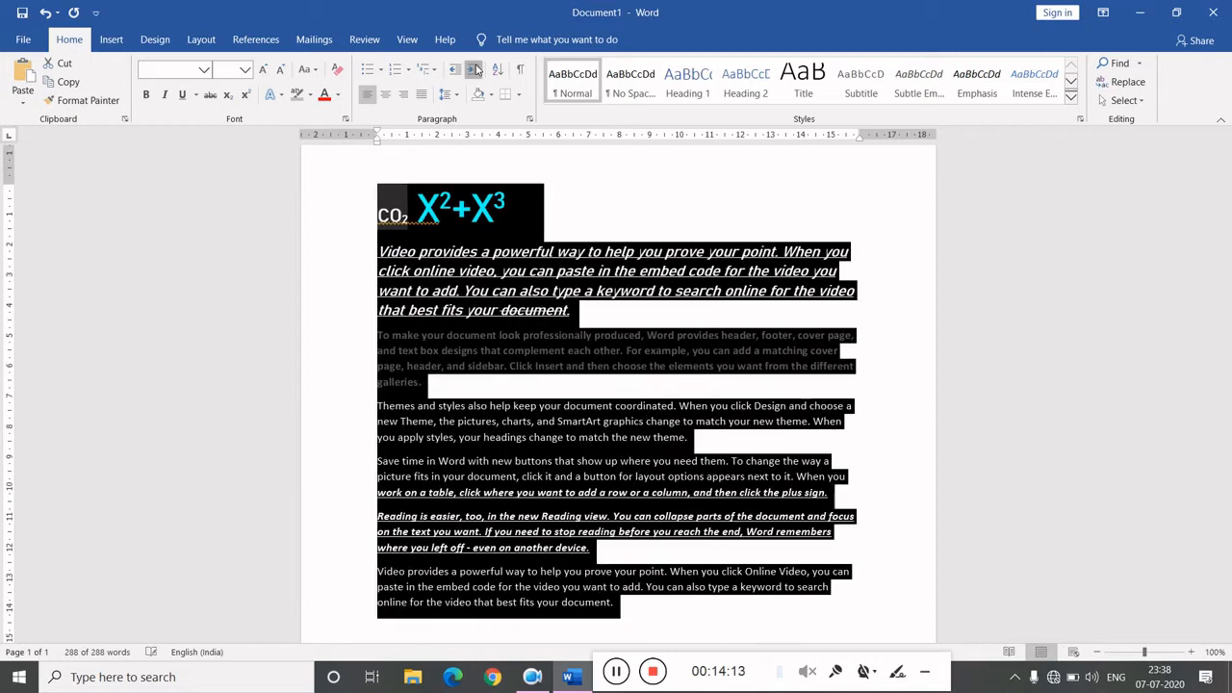
{"action": "left_click", "coordinate": [476, 70]}
{"action": "left_click", "coordinate": [475, 69]}
{"action": "left_click", "coordinate": [475, 70]}
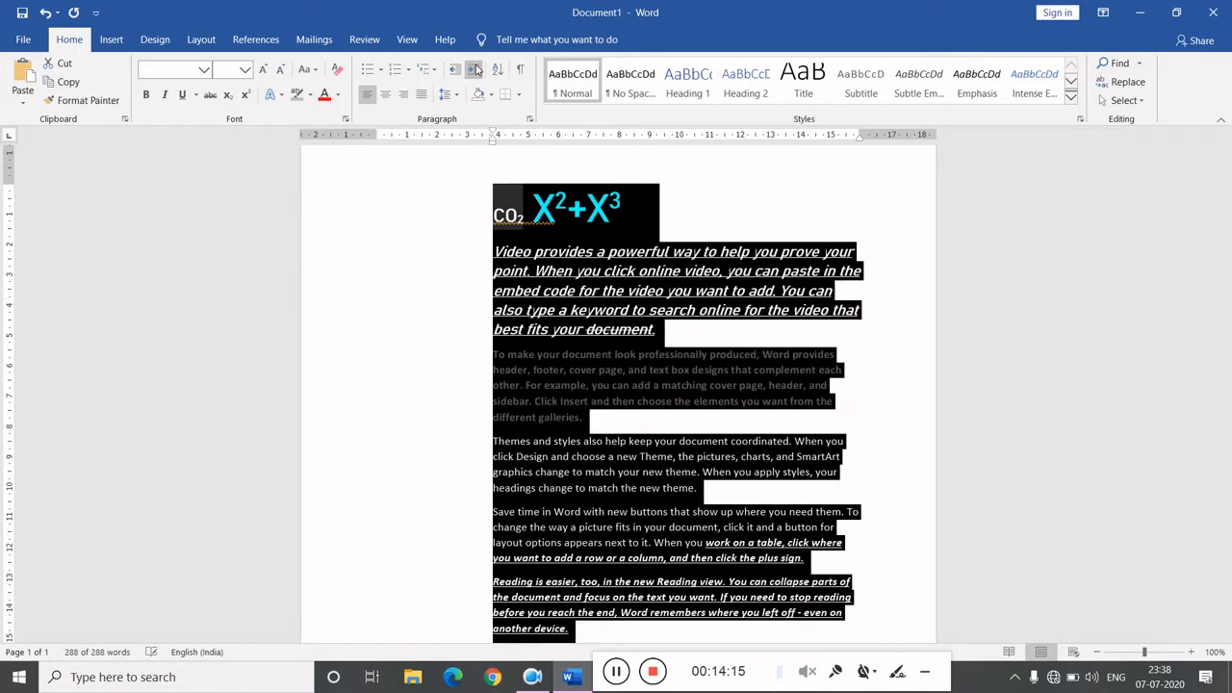
{"action": "left_click", "coordinate": [476, 69]}
{"action": "left_click", "coordinate": [476, 69]}
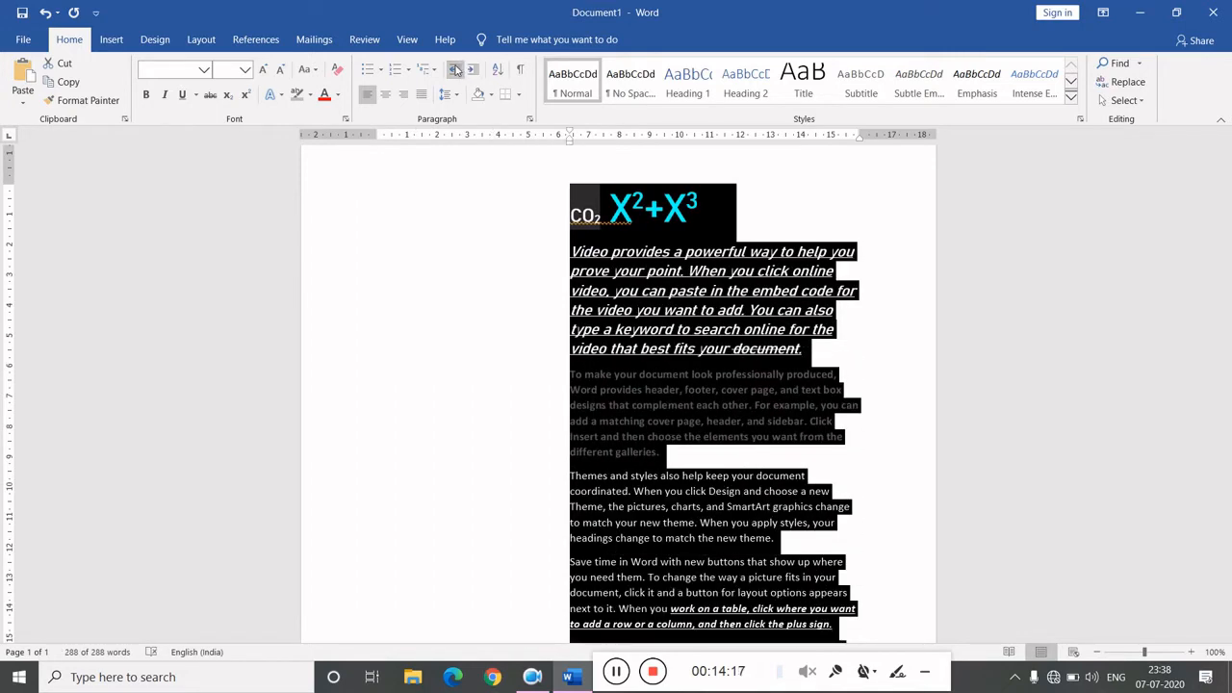
{"action": "left_click", "coordinate": [456, 69]}
{"action": "left_click", "coordinate": [455, 70]}
{"action": "left_click", "coordinate": [455, 70]}
{"action": "left_click", "coordinate": [455, 69]}
{"action": "left_click", "coordinate": [455, 69]}
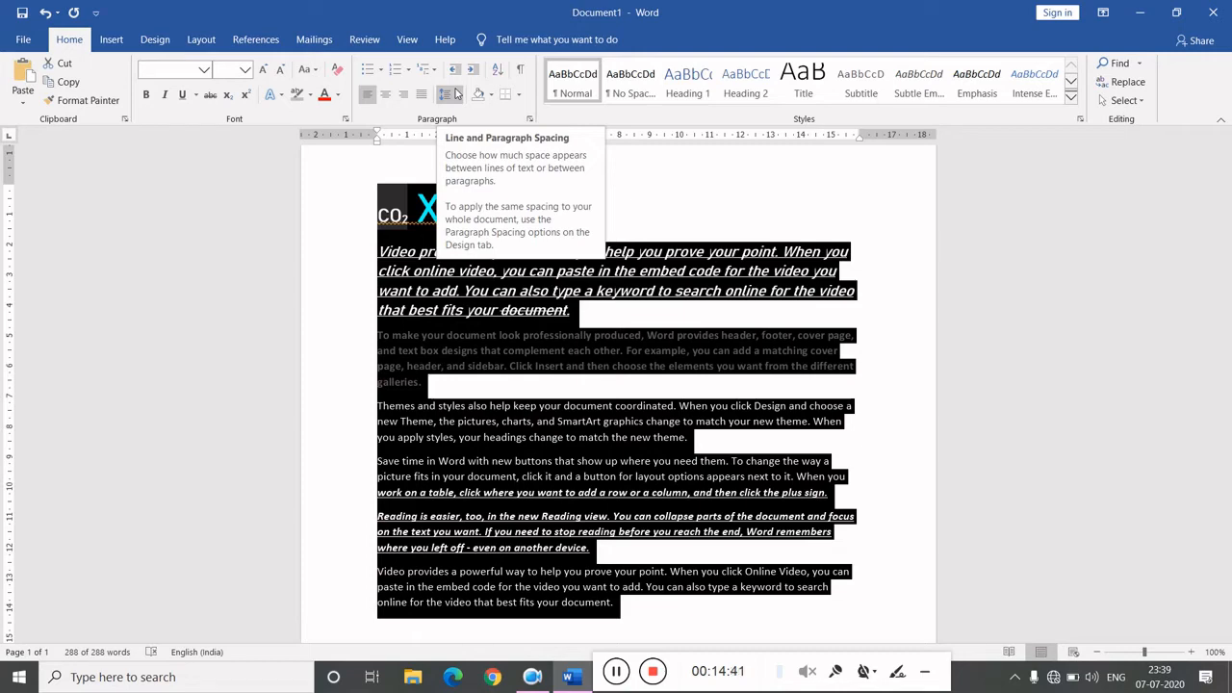
- Remove the space after each paragraph for the whole selected text
{"action": "left_click", "coordinate": [458, 94]}
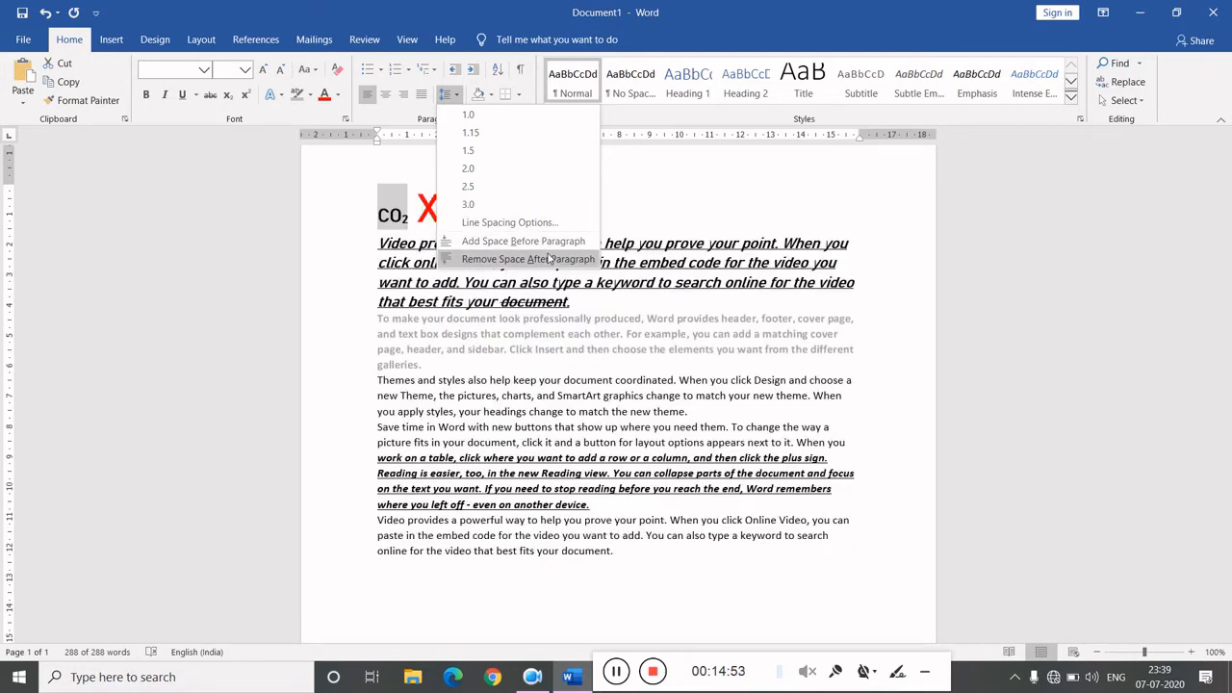
{"action": "left_click", "coordinate": [549, 258]}
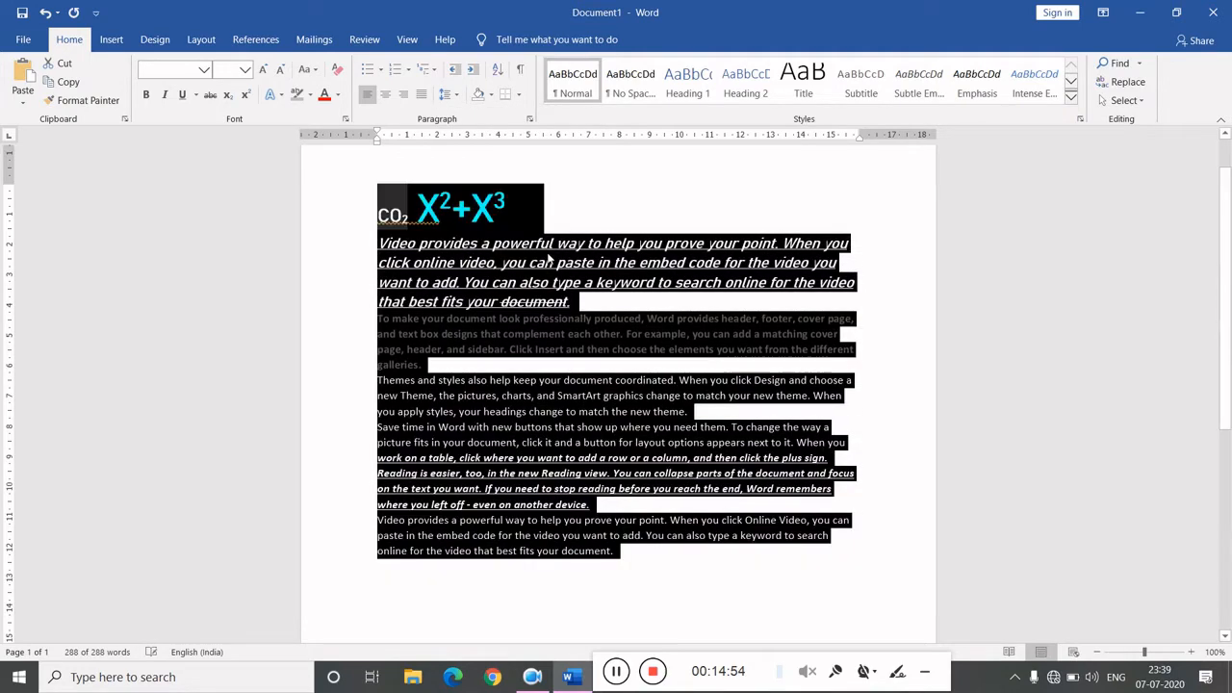
{"action": "left_click", "coordinate": [618, 221]}
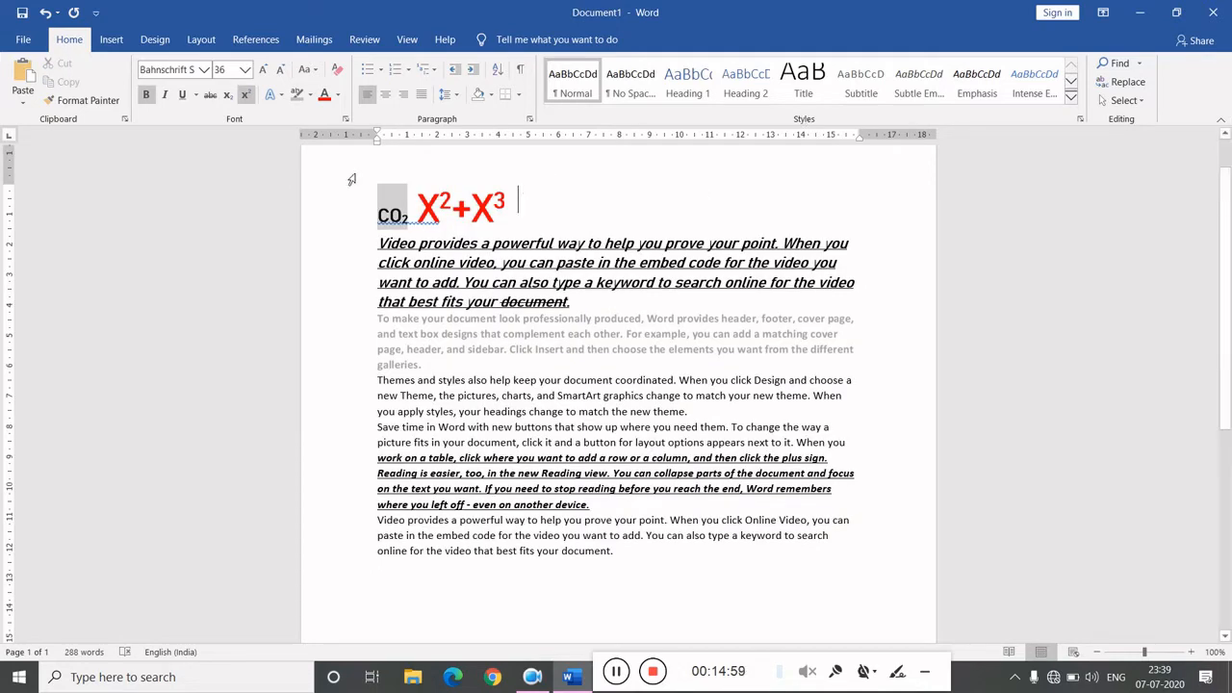
- Select all text and preview the styles in the expanded style gallery
{"action": "left_click_drag", "start_coordinate": [381, 188], "coordinate": [770, 568]}
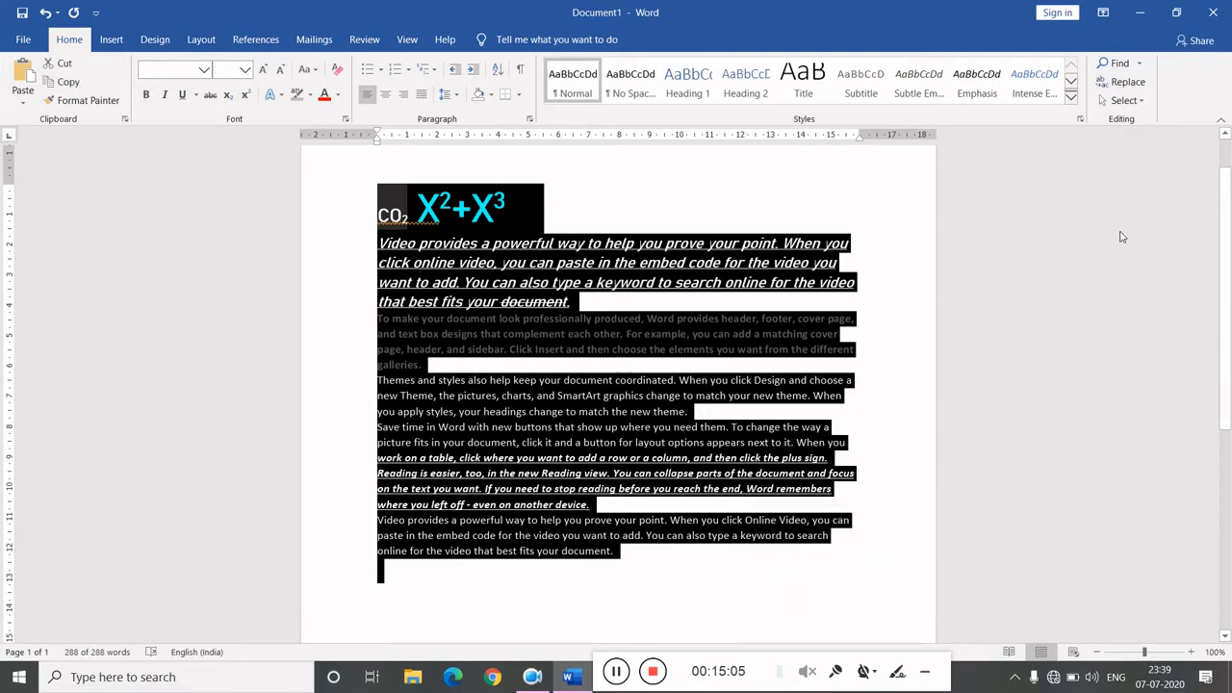
{"action": "left_click", "coordinate": [1071, 100]}
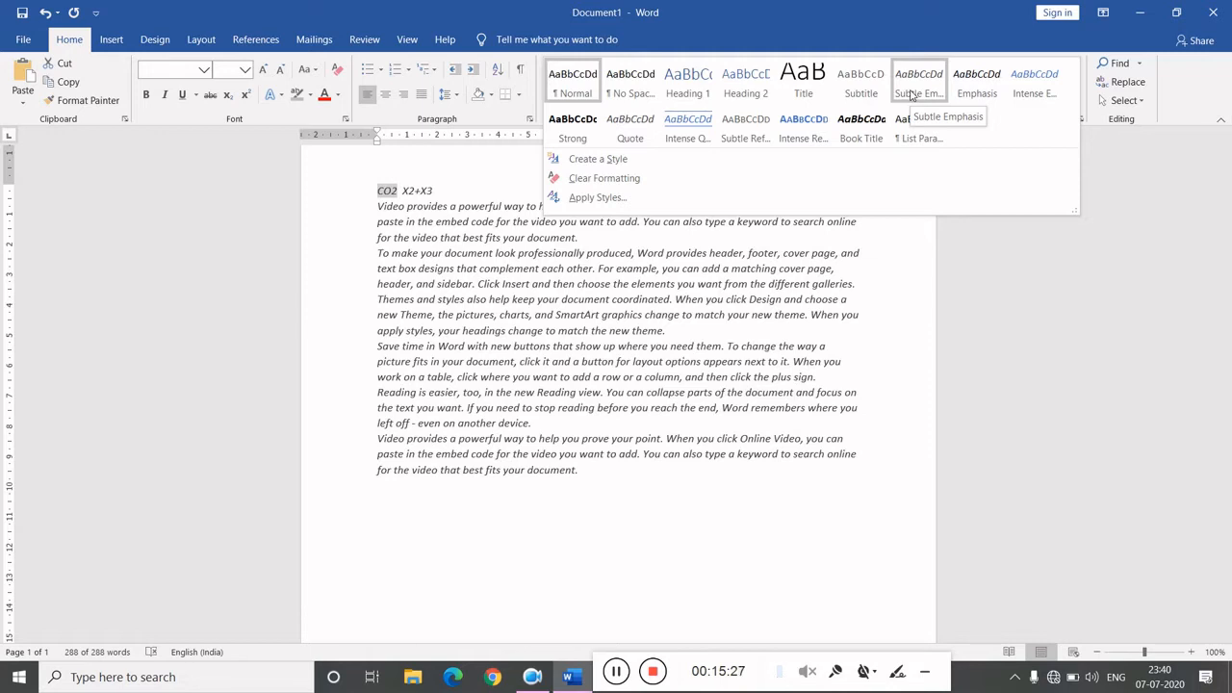
{"action": "left_click", "coordinate": [870, 334]}
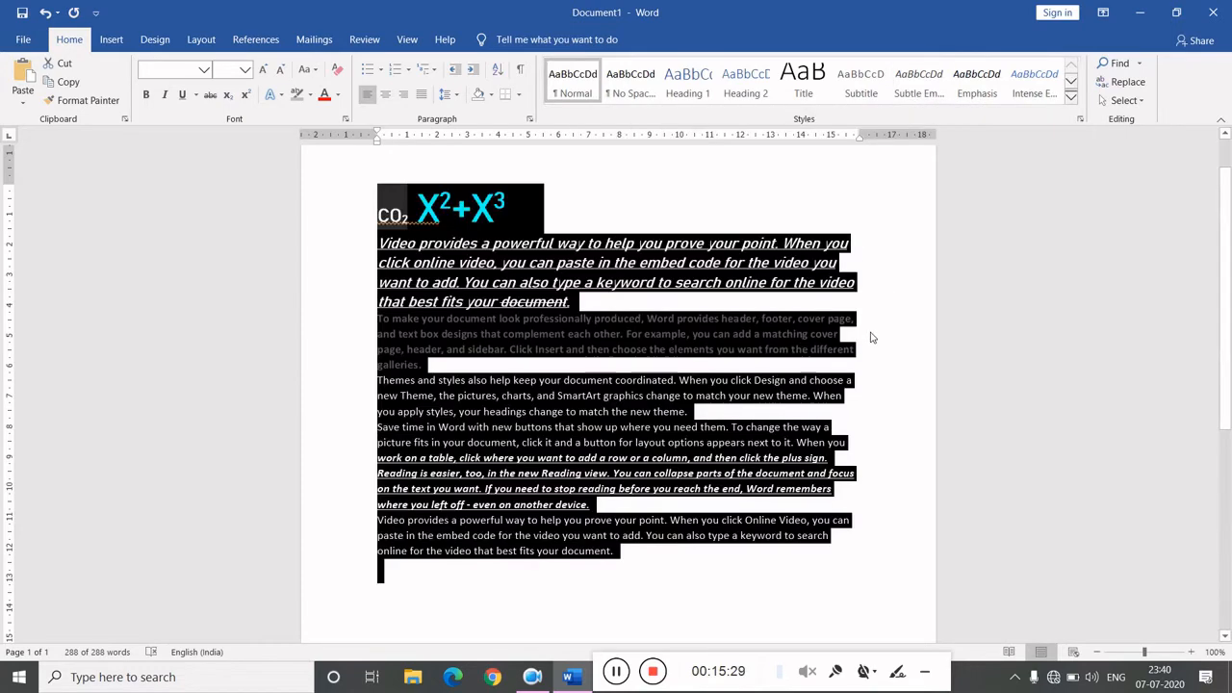
- Open the Navigation pane to search the document for the selected text
{"action": "left_click", "coordinate": [1139, 108]}
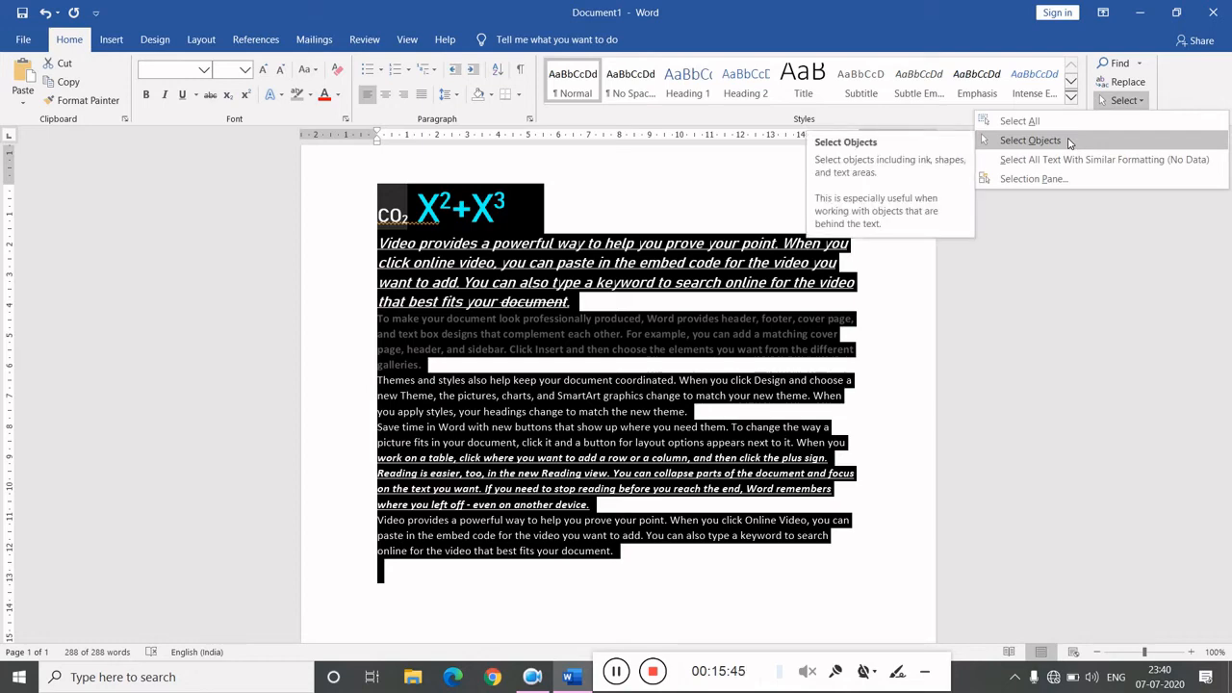
{"action": "left_click", "coordinate": [1121, 64]}
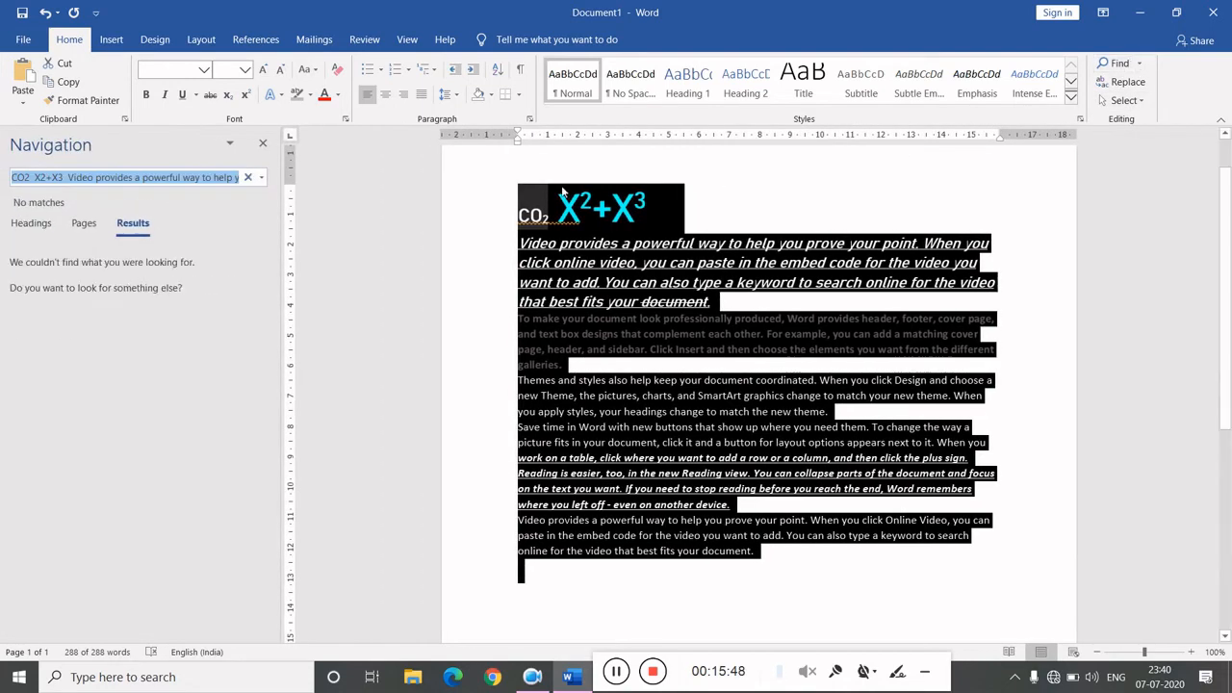
{"action": "left_click", "coordinate": [238, 177]}
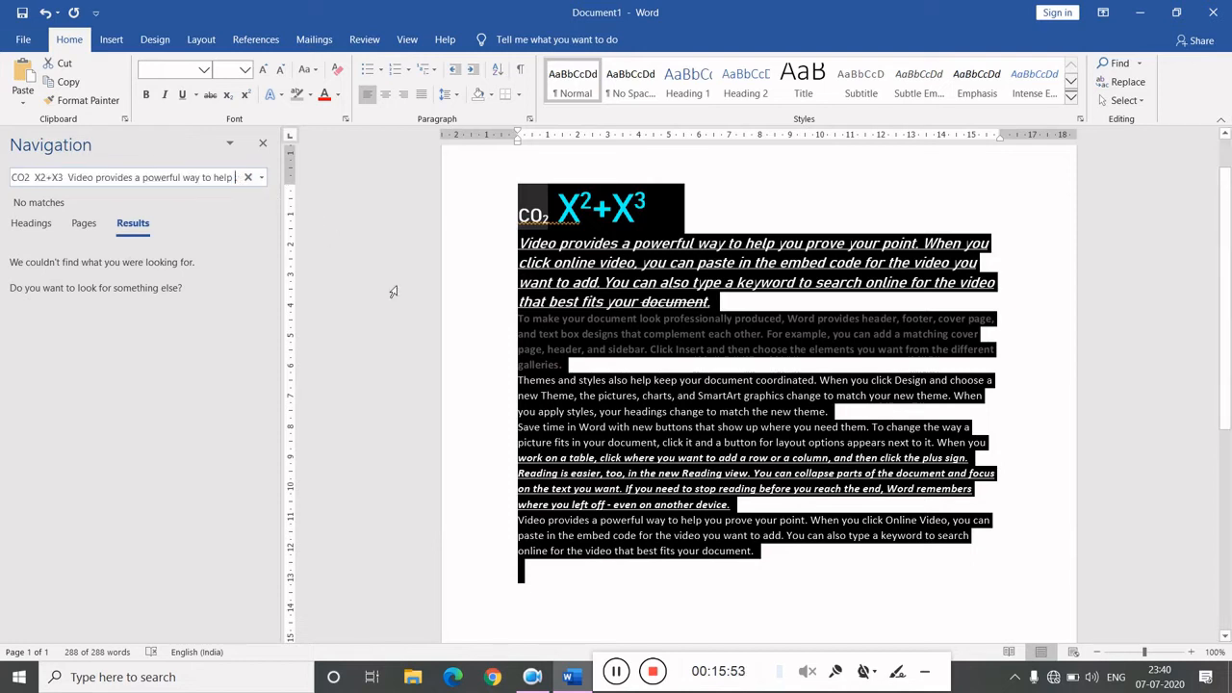
- Clear the navigation search box and type video after 'text box' in the third paragraph
{"action": "left_click", "coordinate": [580, 332]}
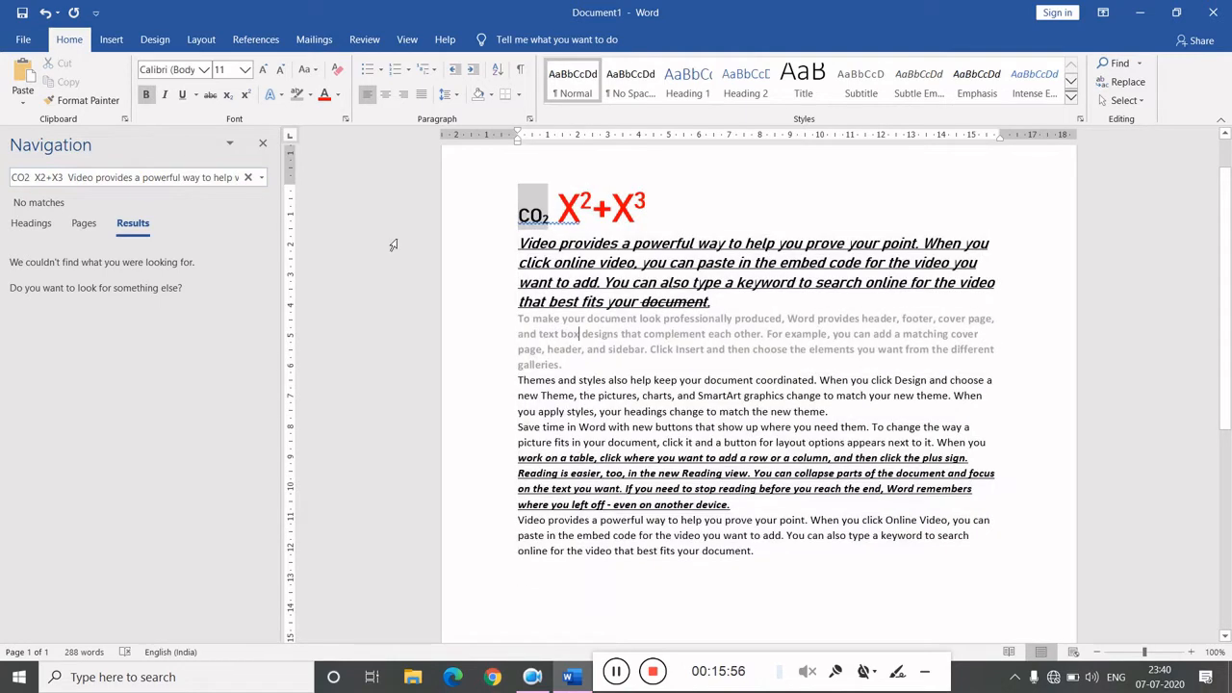
{"action": "left_click", "coordinate": [249, 177]}
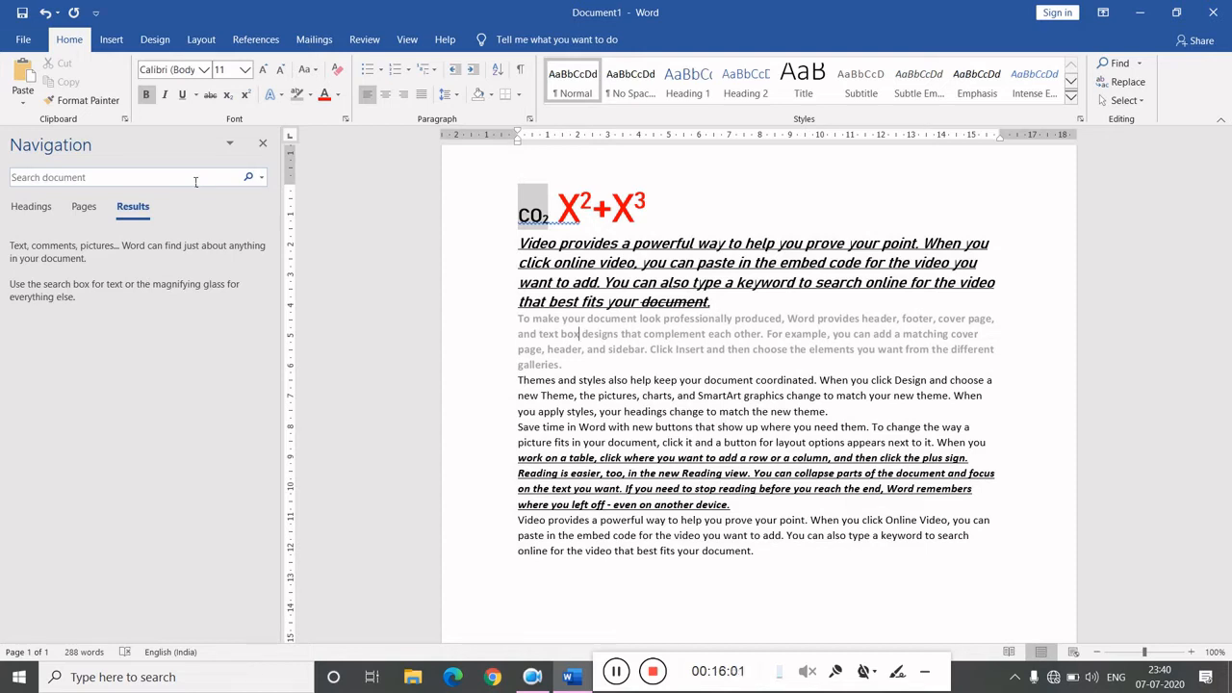
{"action": "type", "text": "video"}
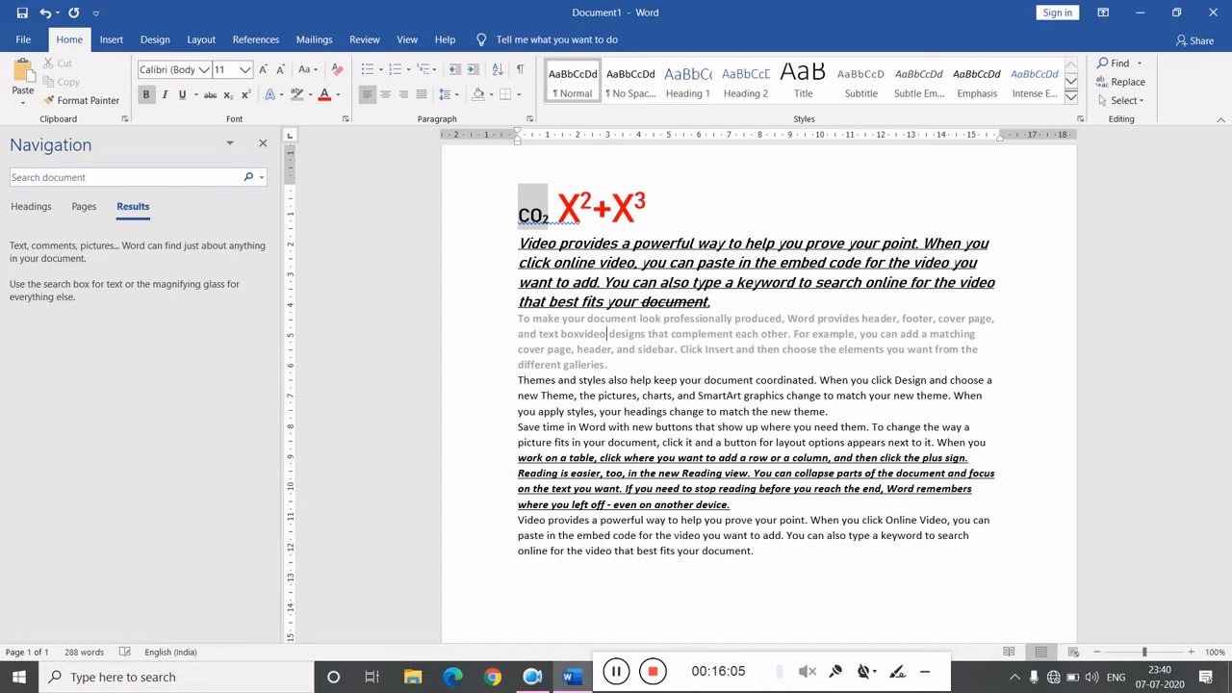
- Search the document for video in the Navigation pane and scroll through the highlighted matches
{"action": "left_click", "coordinate": [118, 176]}
{"action": "type", "text": "vedio"}
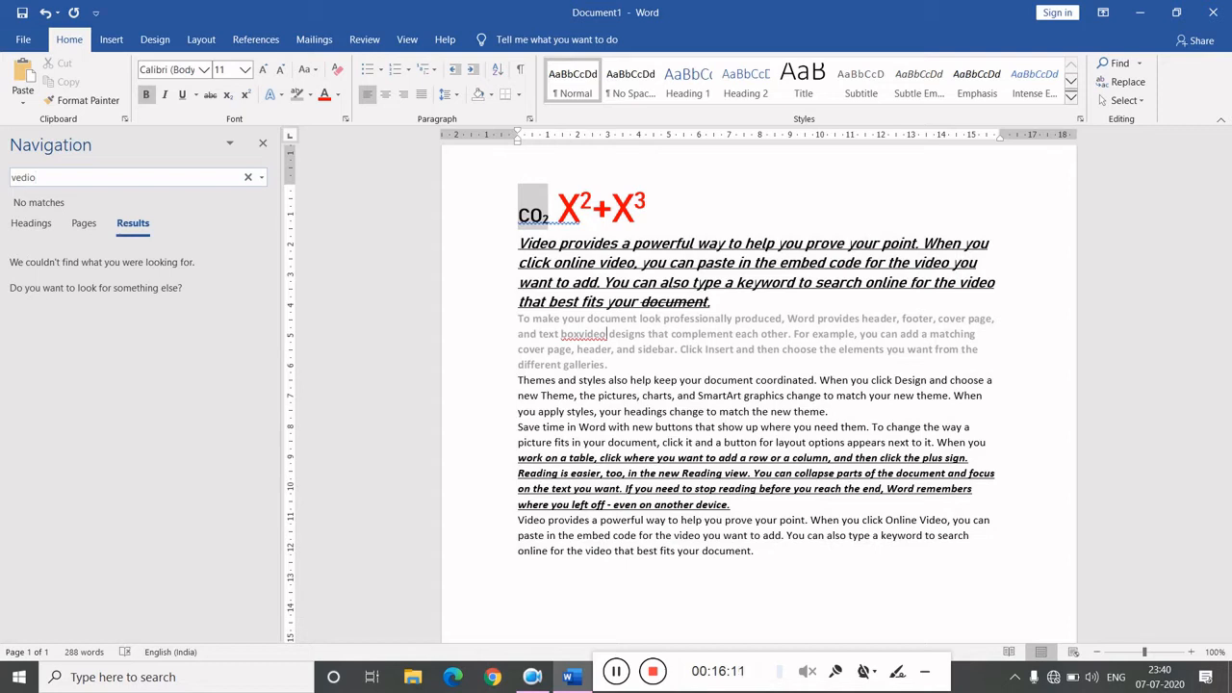
{"action": "key", "text": "BackSpace"}
{"action": "key", "text": "BackSpace"}
{"action": "key", "text": "BackSpace"}
{"action": "key", "text": "BackSpace"}
{"action": "type", "text": "ideo"}
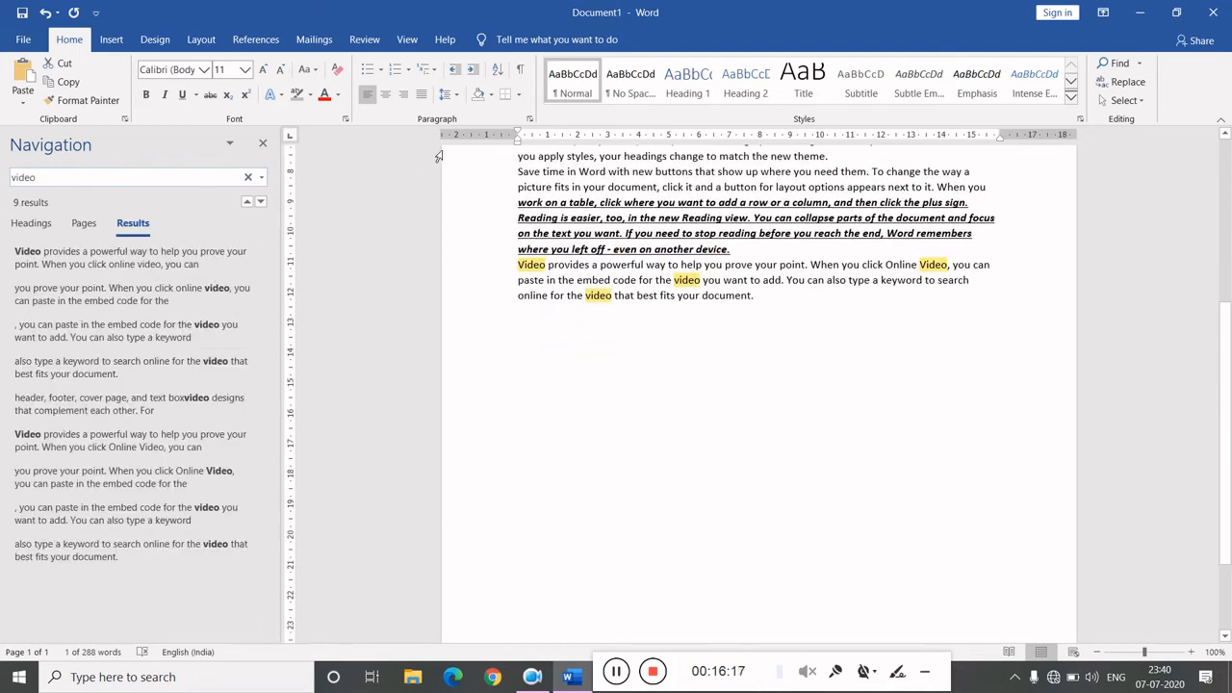
{"action": "left_click", "coordinate": [1229, 420]}
{"action": "left_click_drag", "start_coordinate": [1220, 374], "coordinate": [1229, 244]}
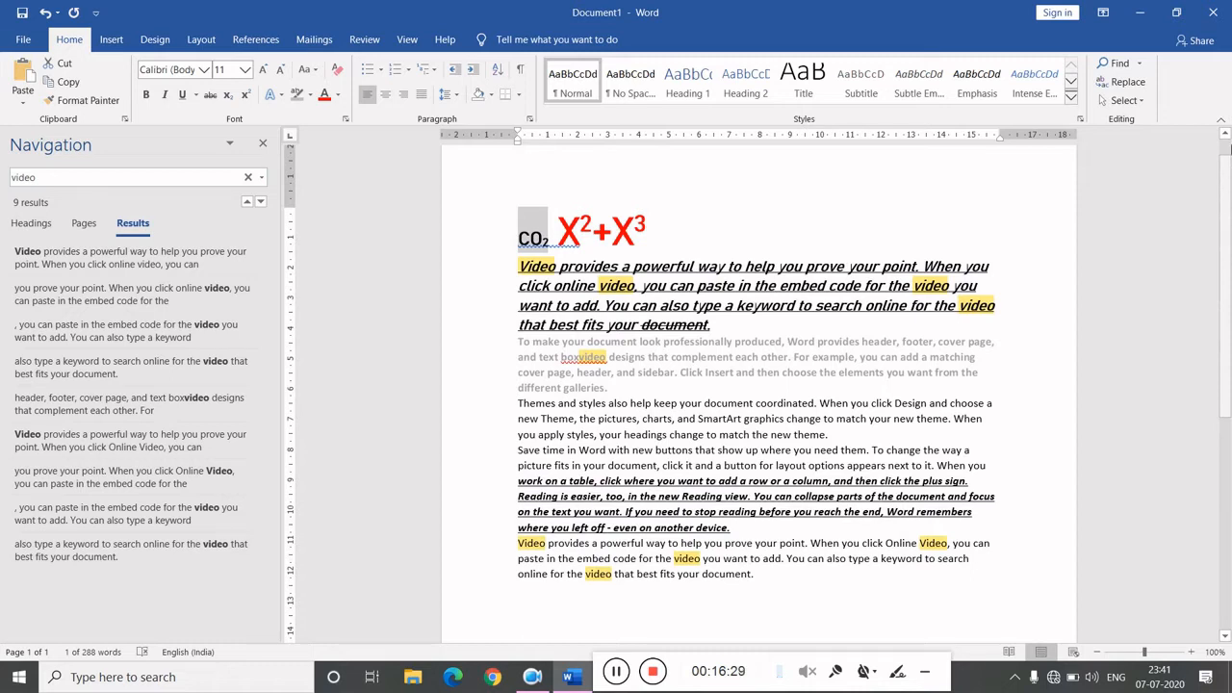
- Replace every occurrence of Video with Audio throughout the document
{"action": "left_click", "coordinate": [1122, 84]}
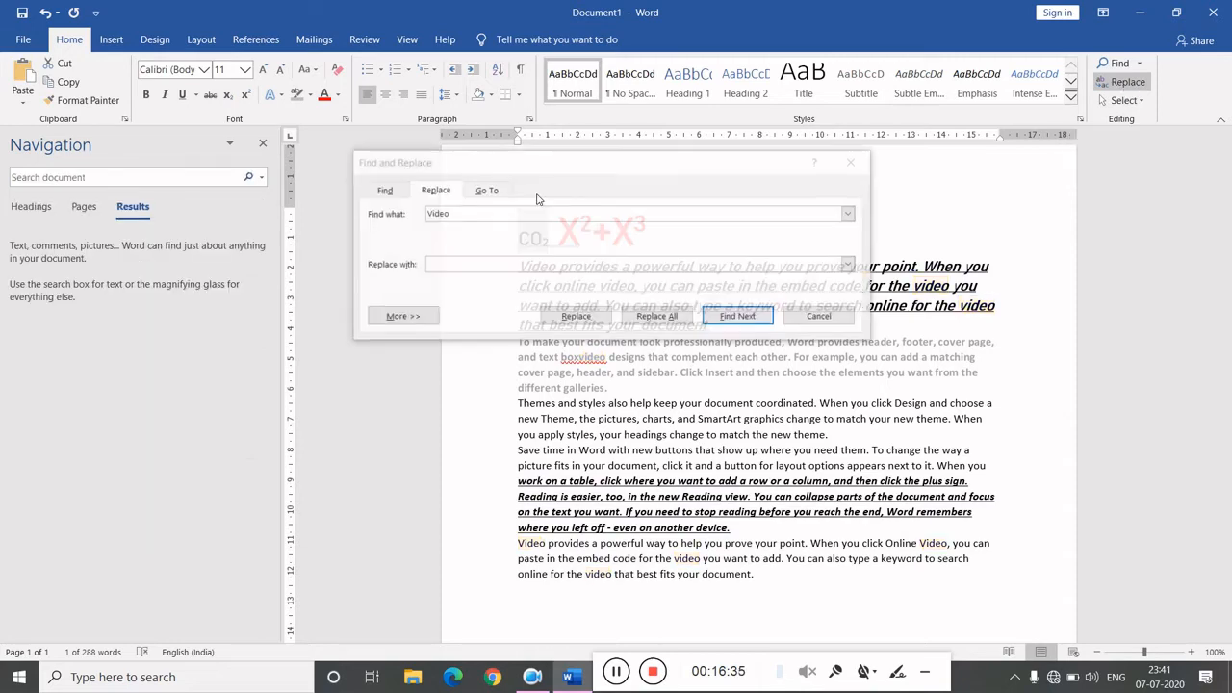
{"action": "left_click", "coordinate": [468, 266]}
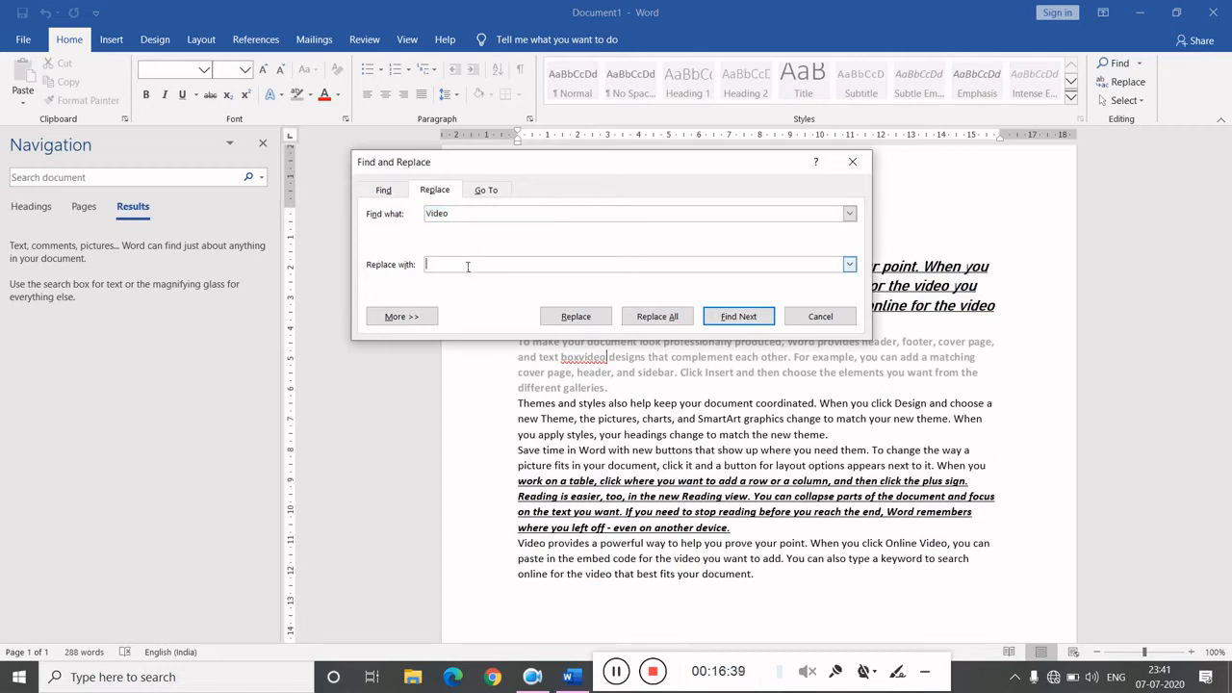
{"action": "type", "text": "Audio"}
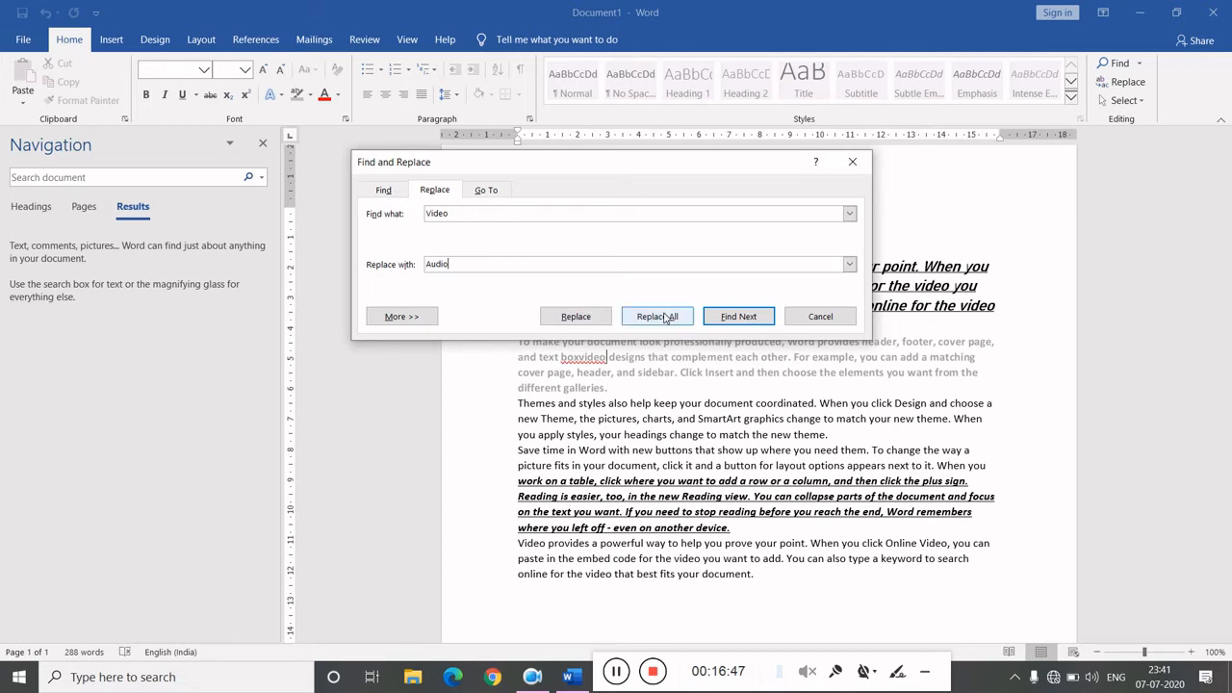
{"action": "left_click", "coordinate": [664, 319]}
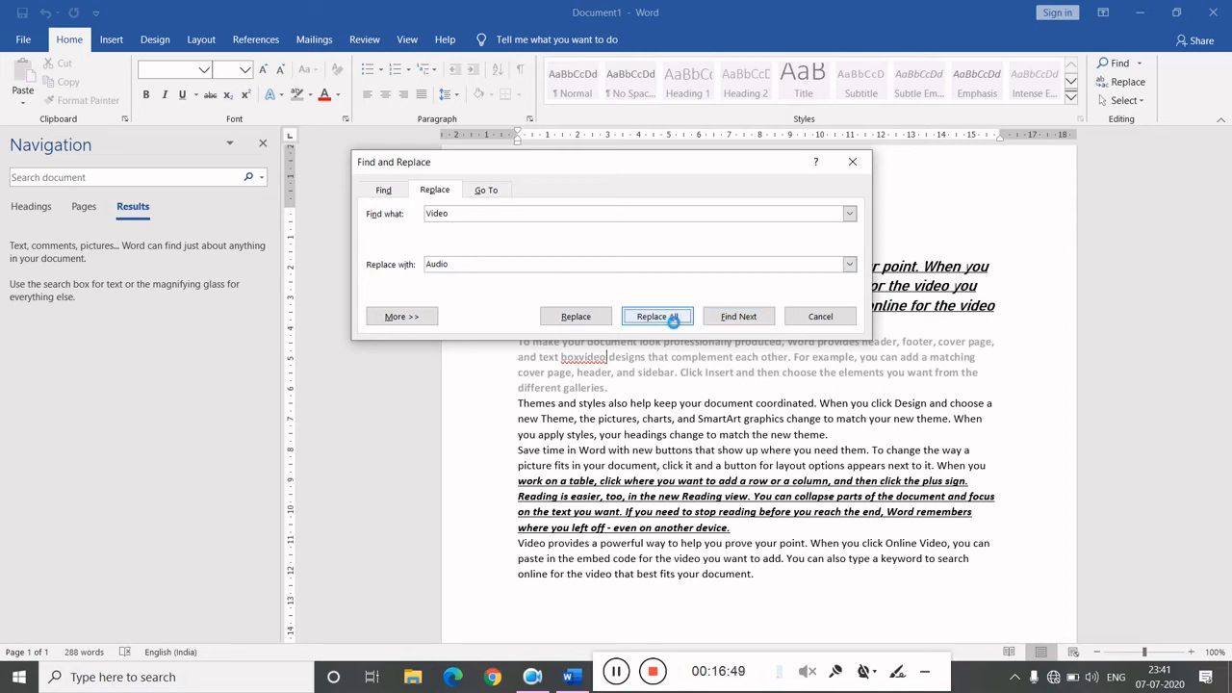
{"action": "left_click", "coordinate": [622, 383]}
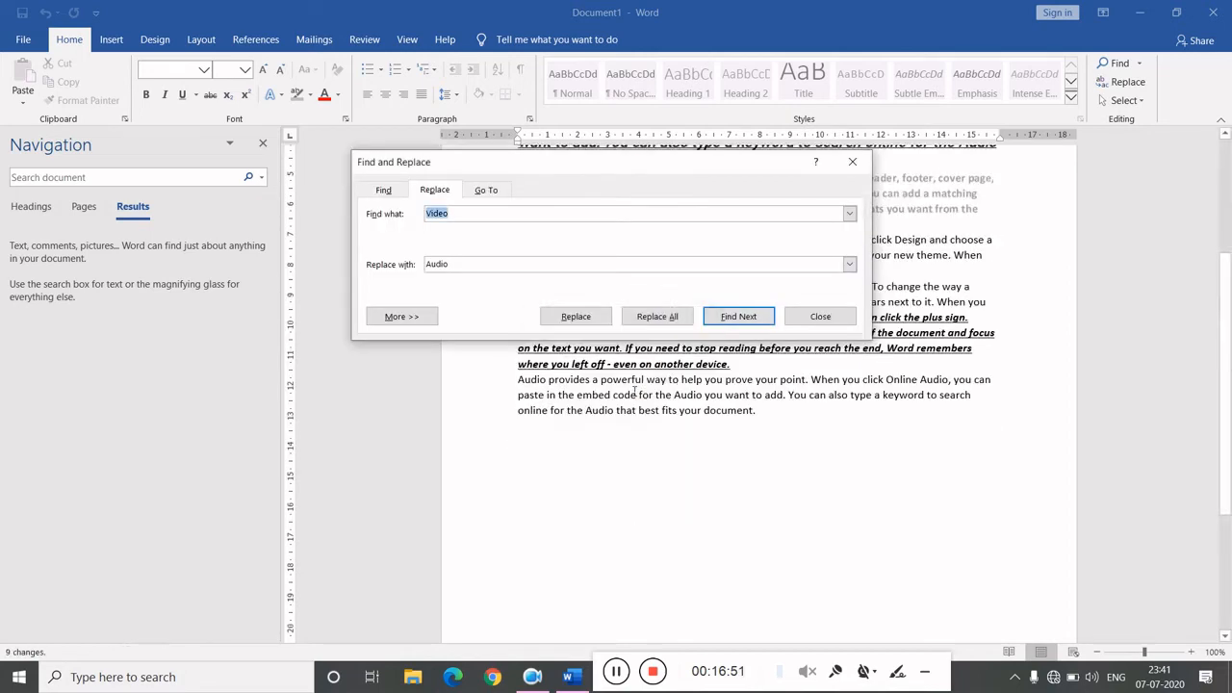
- Search for the next occurrence of Video and close the Find and Replace dialog
{"action": "left_click", "coordinate": [710, 320]}
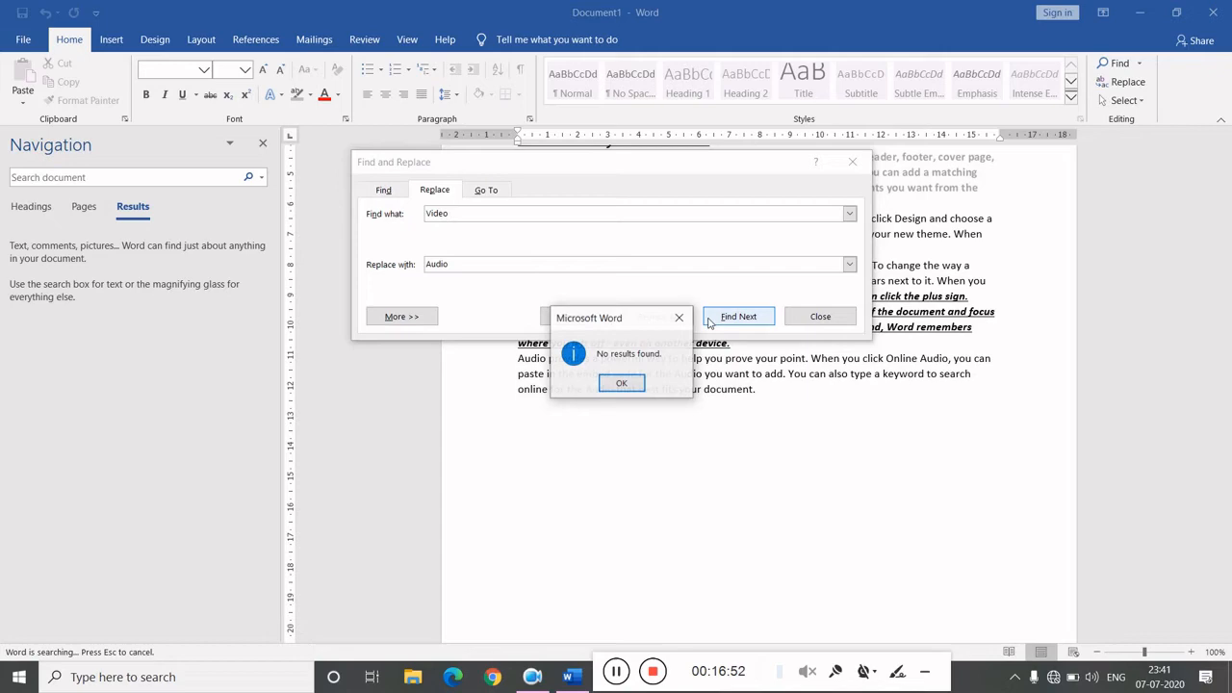
{"action": "left_click", "coordinate": [622, 383]}
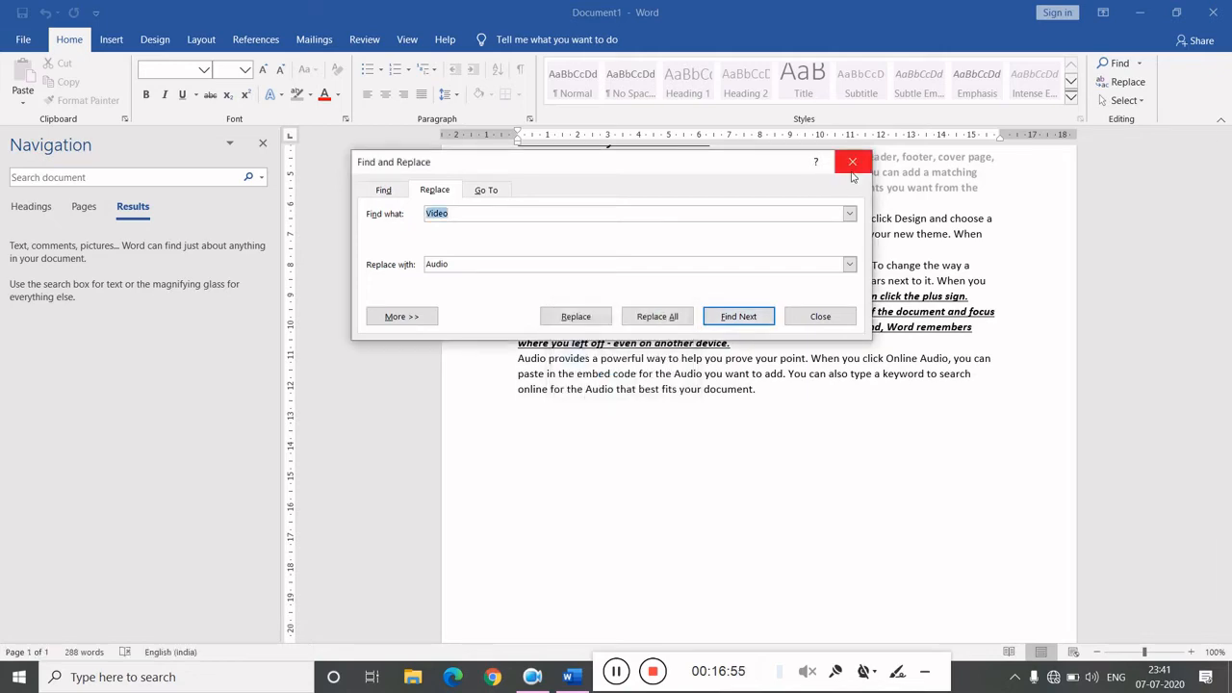
{"action": "left_click", "coordinate": [851, 162]}
{"action": "scroll", "coordinate": [817, 327], "scroll_direction": "up", "scroll_amount": 5}
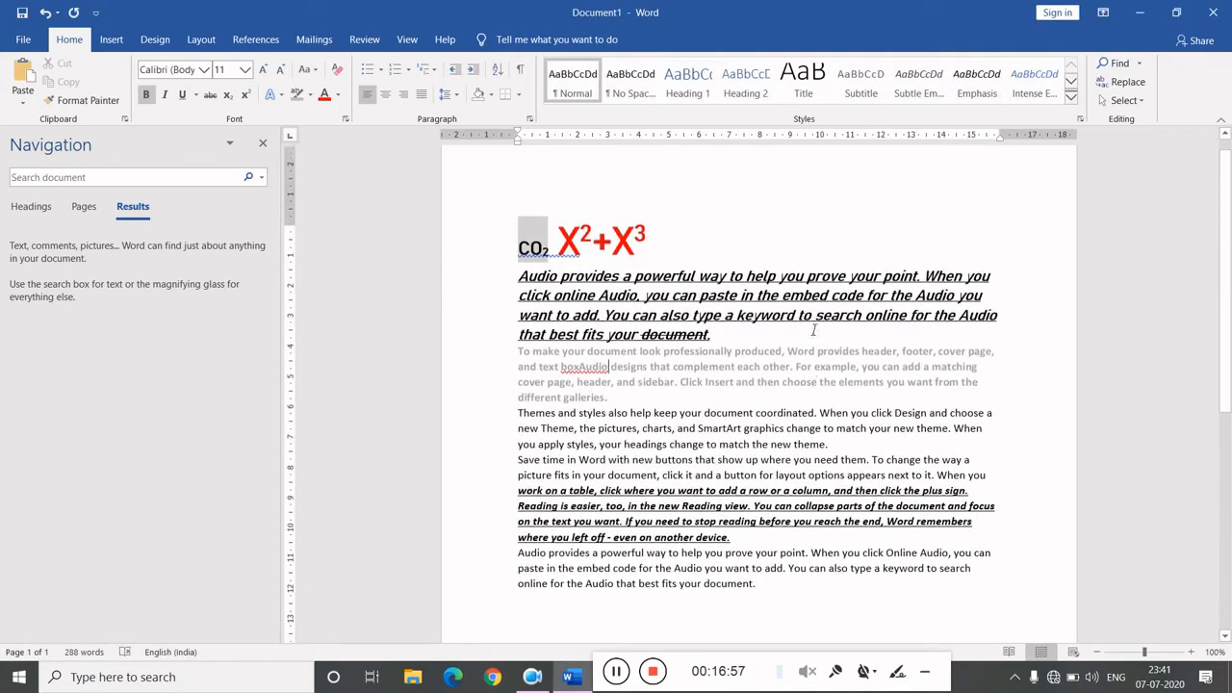
- Examine the replaced Audio words in the first, third and last paragraphs
{"action": "left_click_drag", "start_coordinate": [526, 299], "coordinate": [568, 299]}
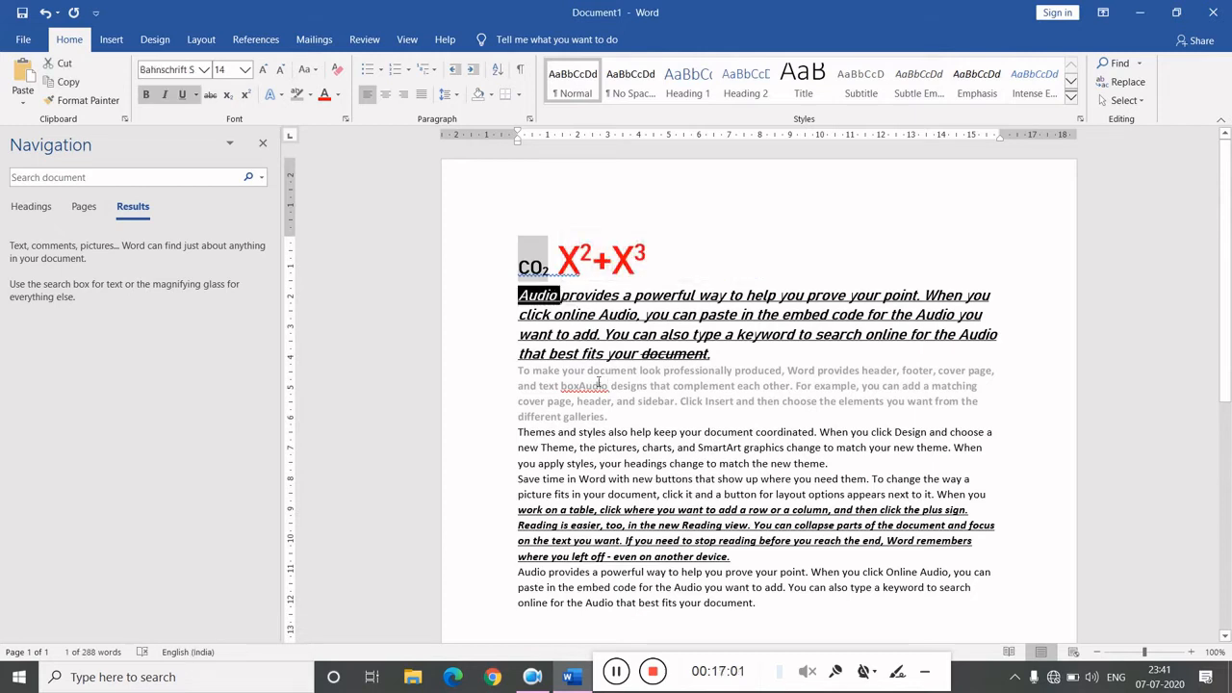
{"action": "left_click_drag", "start_coordinate": [578, 388], "coordinate": [620, 393]}
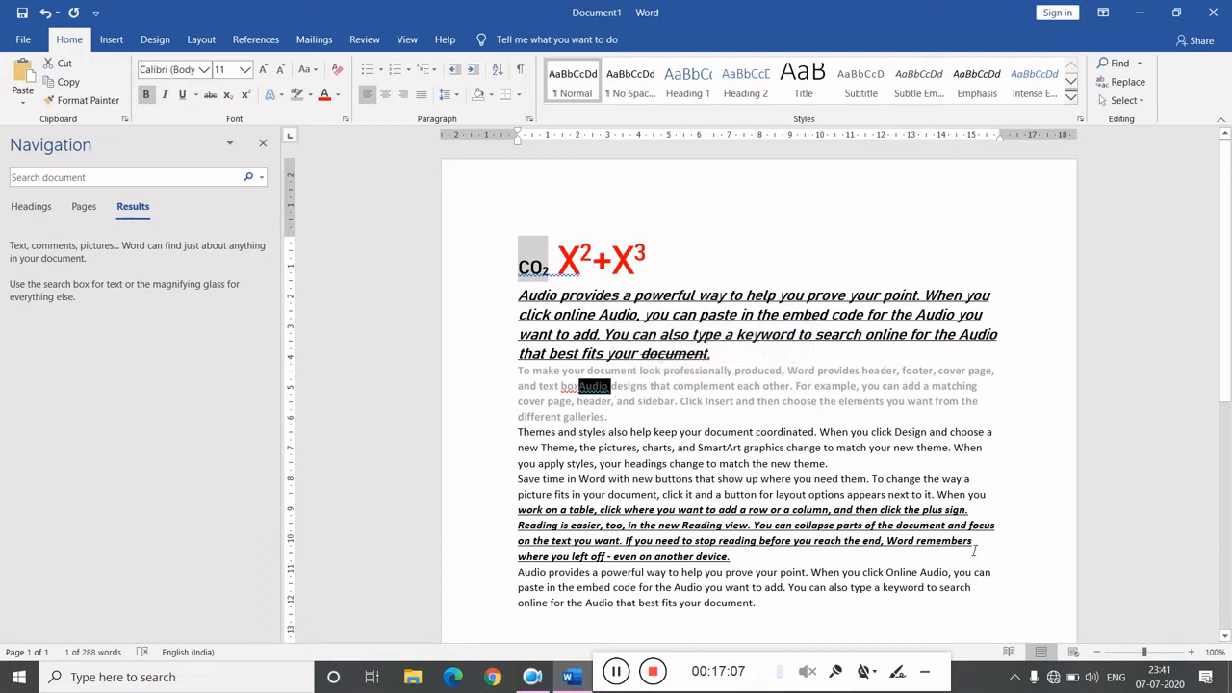
{"action": "left_click_drag", "start_coordinate": [520, 577], "coordinate": [549, 578]}
{"action": "left_click", "coordinate": [548, 578]}
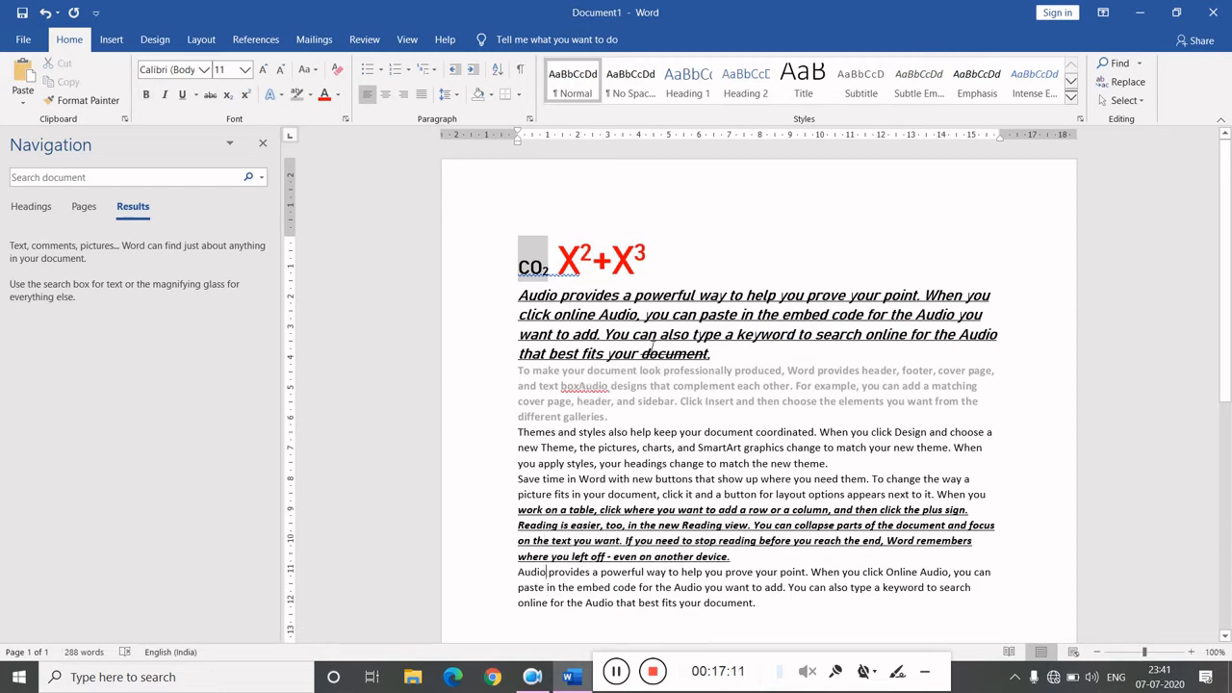
{"action": "left_click", "coordinate": [672, 315]}
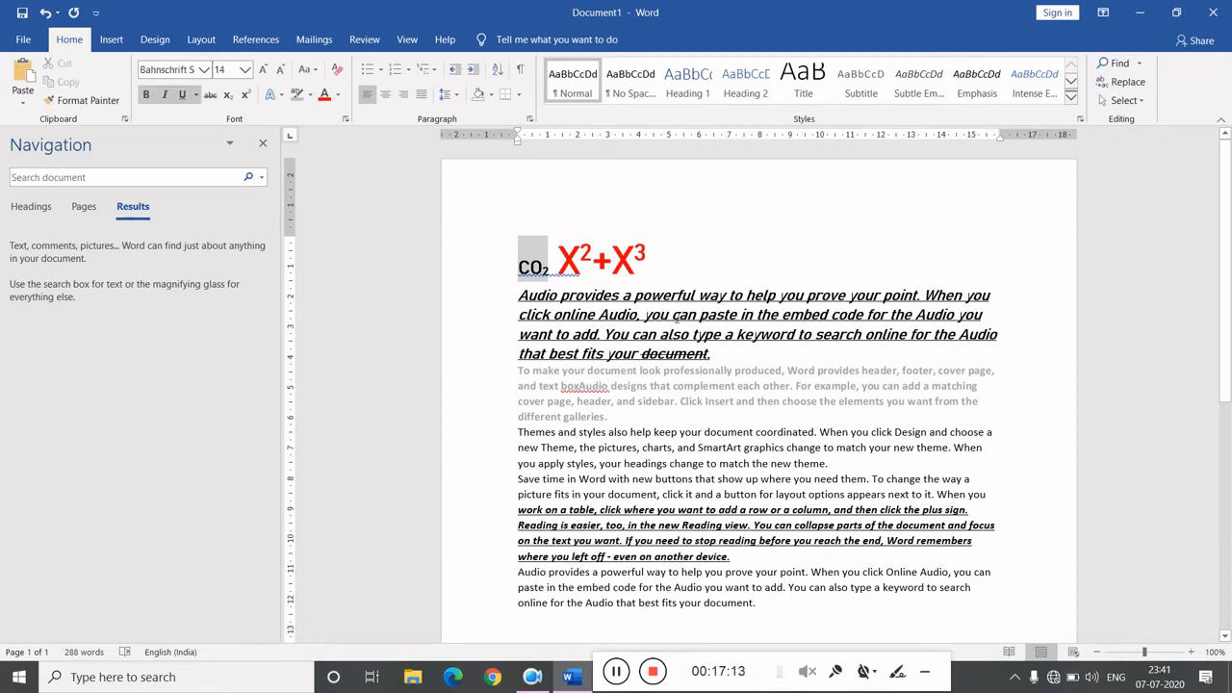
- Browse the cover page designs without inserting one
{"action": "left_click", "coordinate": [111, 40]}
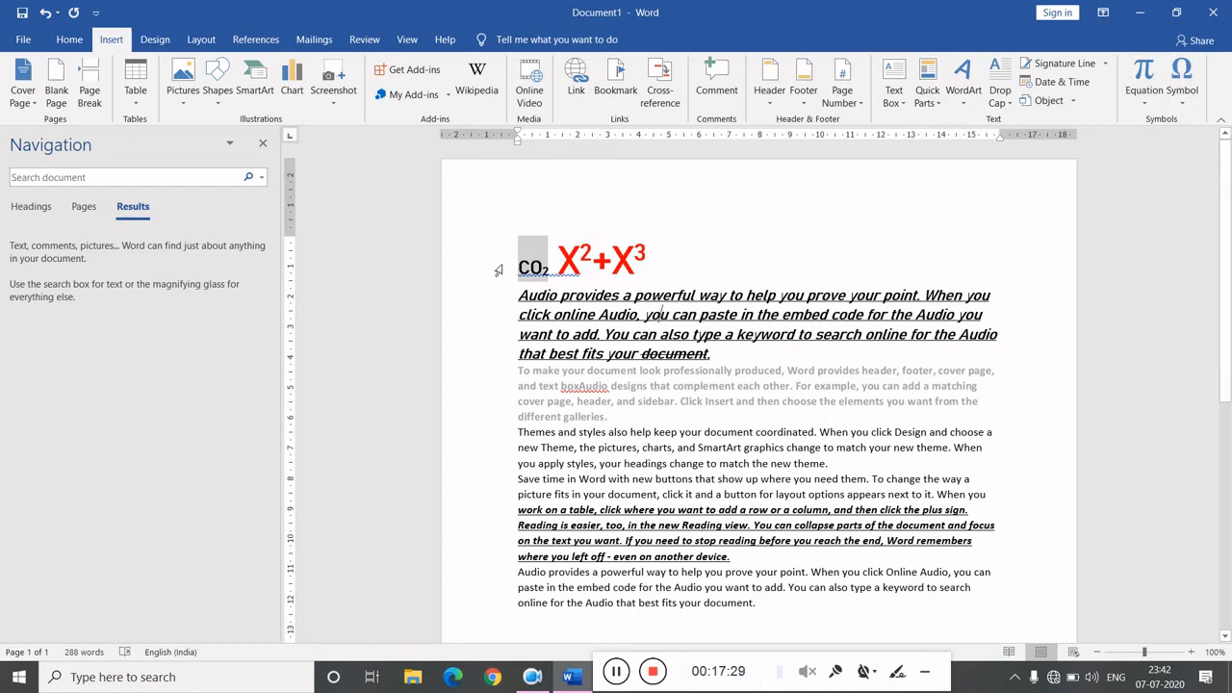
{"action": "left_click", "coordinate": [37, 108]}
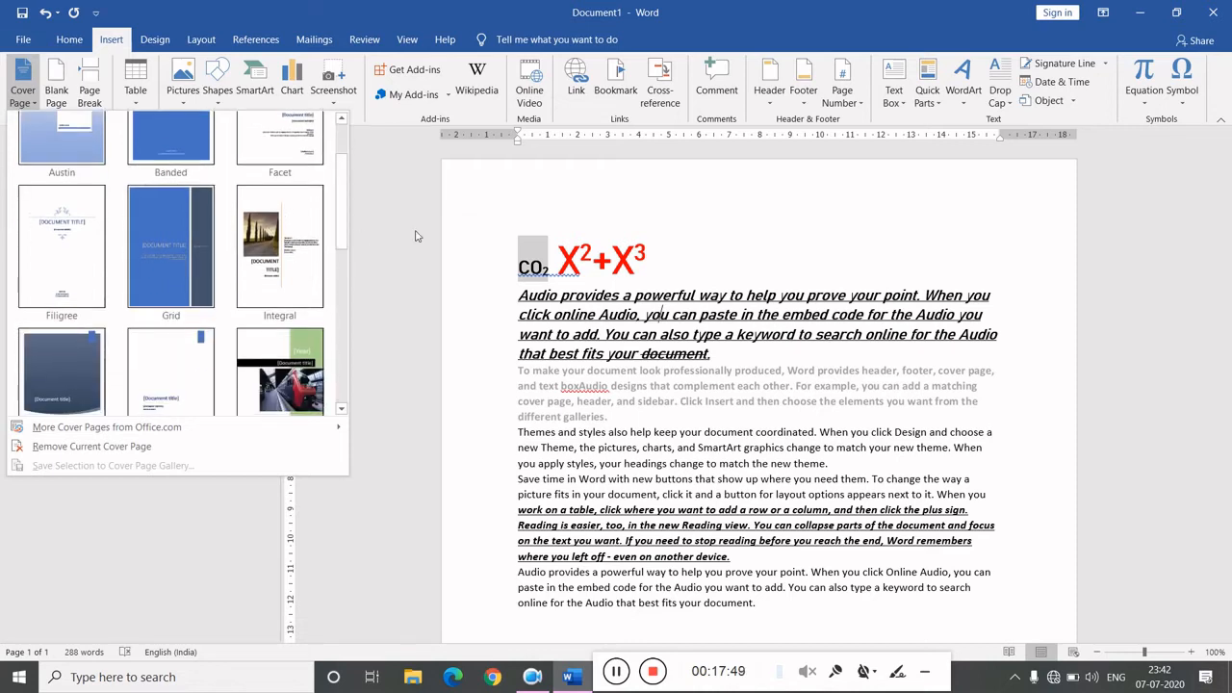
{"action": "key", "text": "ctrl+f"}
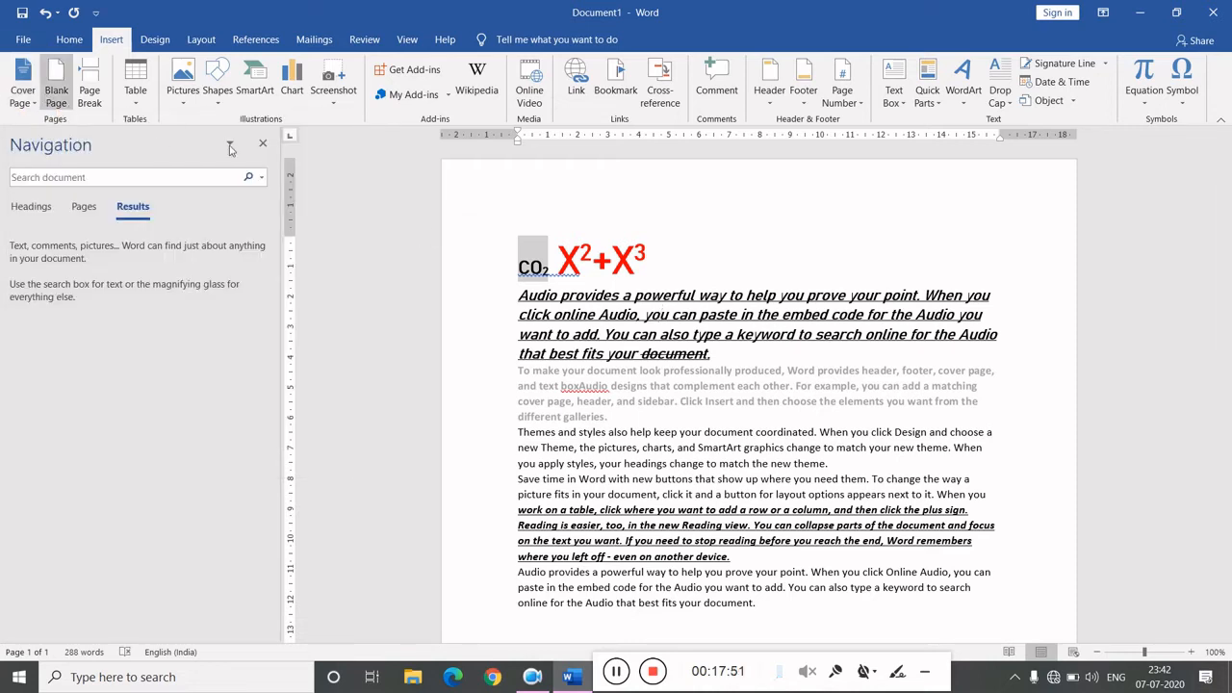
- Add two empty paragraphs after the first paragraph
{"action": "left_click", "coordinate": [757, 362]}
{"action": "key", "text": "Return"}
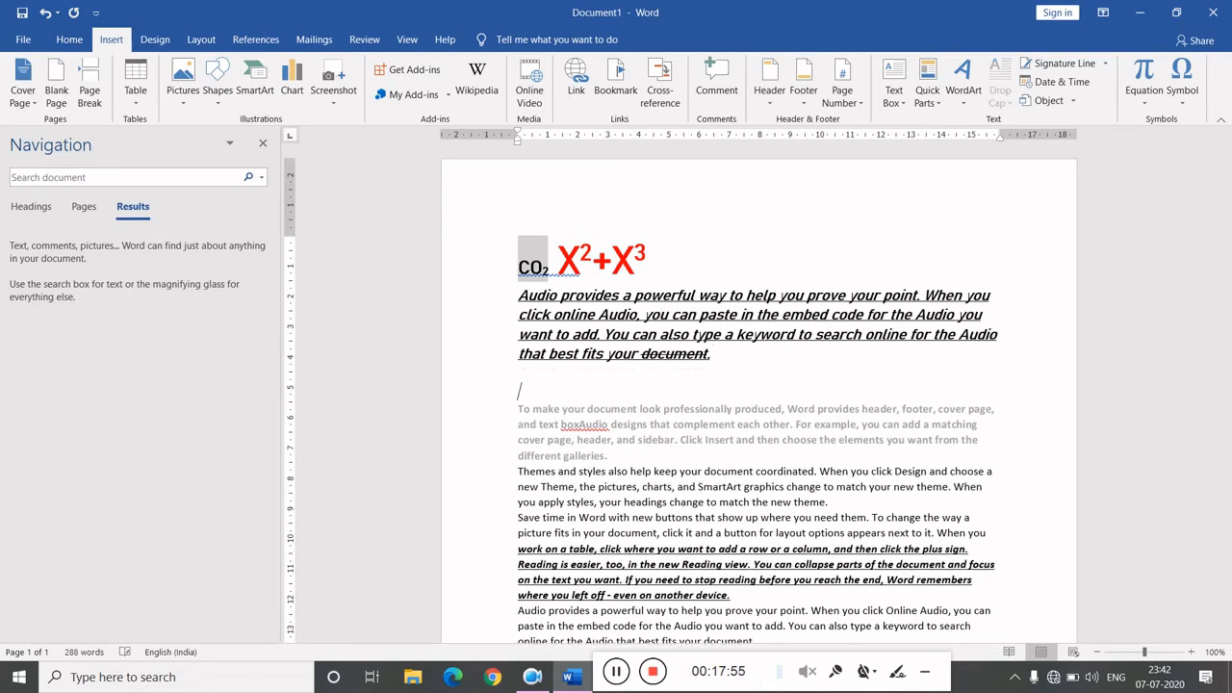
{"action": "key", "text": "Return"}
- Try inserting a blank page and then a page break after the third paragraph
{"action": "left_click", "coordinate": [55, 74]}
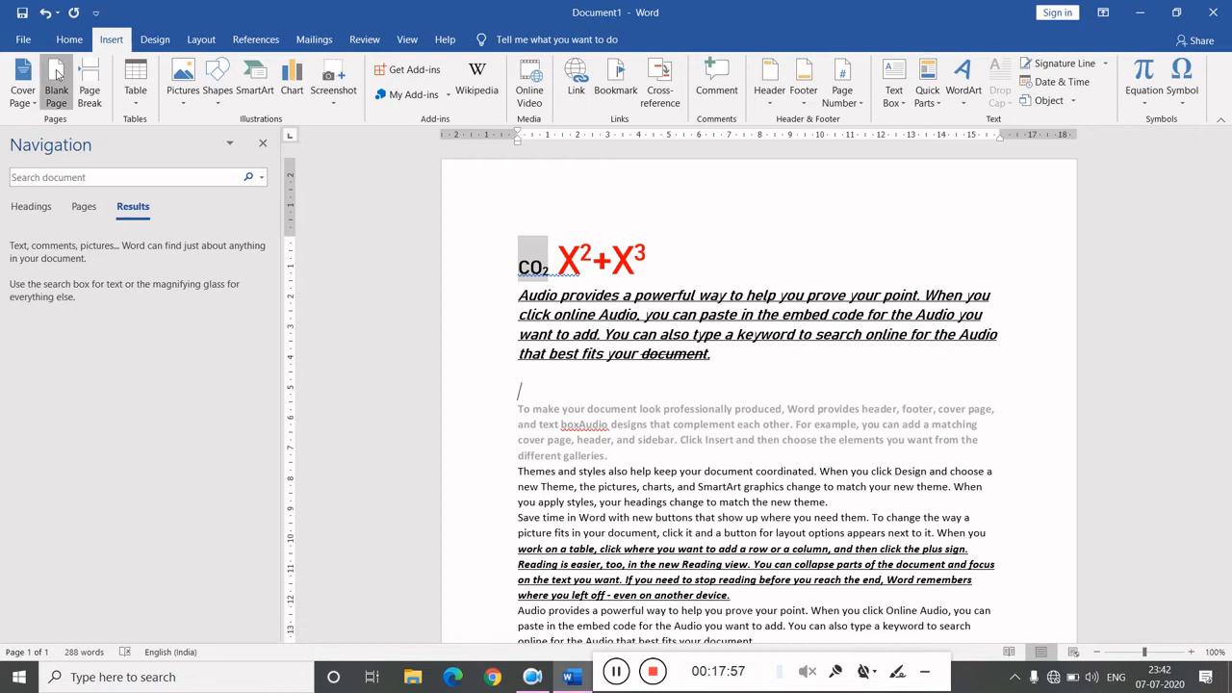
{"action": "scroll", "coordinate": [674, 511], "scroll_direction": "down", "scroll_amount": 4}
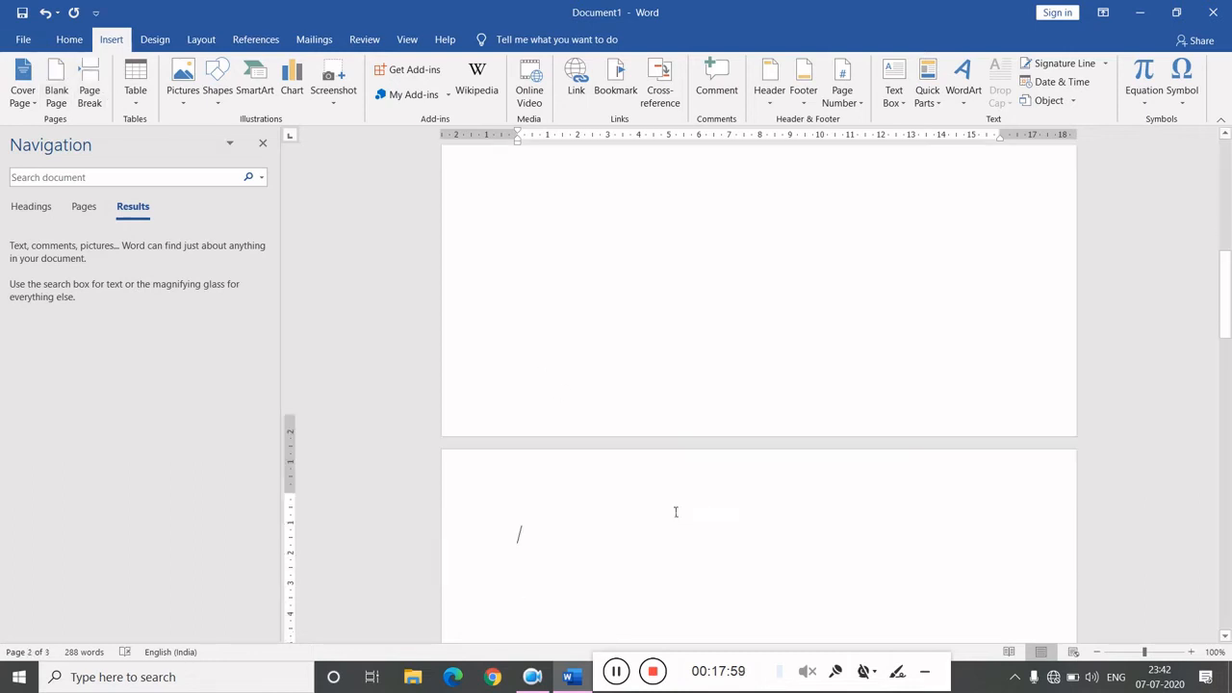
{"action": "scroll", "coordinate": [676, 511], "scroll_direction": "down", "scroll_amount": 4}
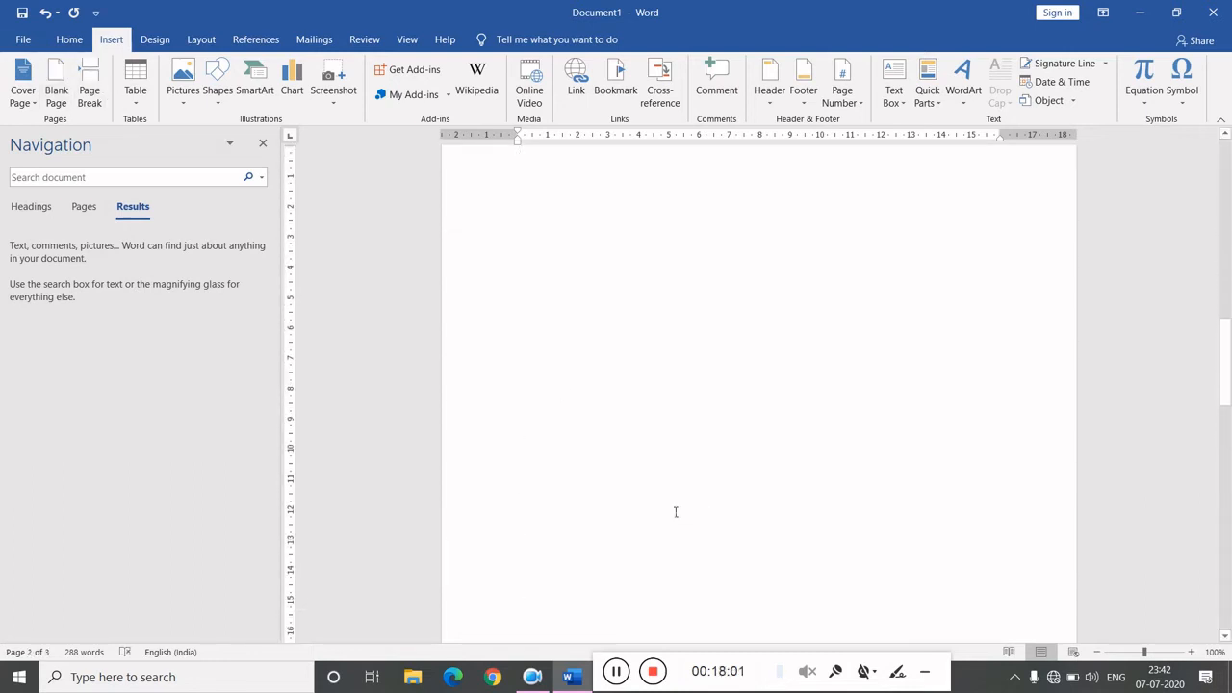
{"action": "scroll", "coordinate": [738, 248], "scroll_direction": "up", "scroll_amount": 6}
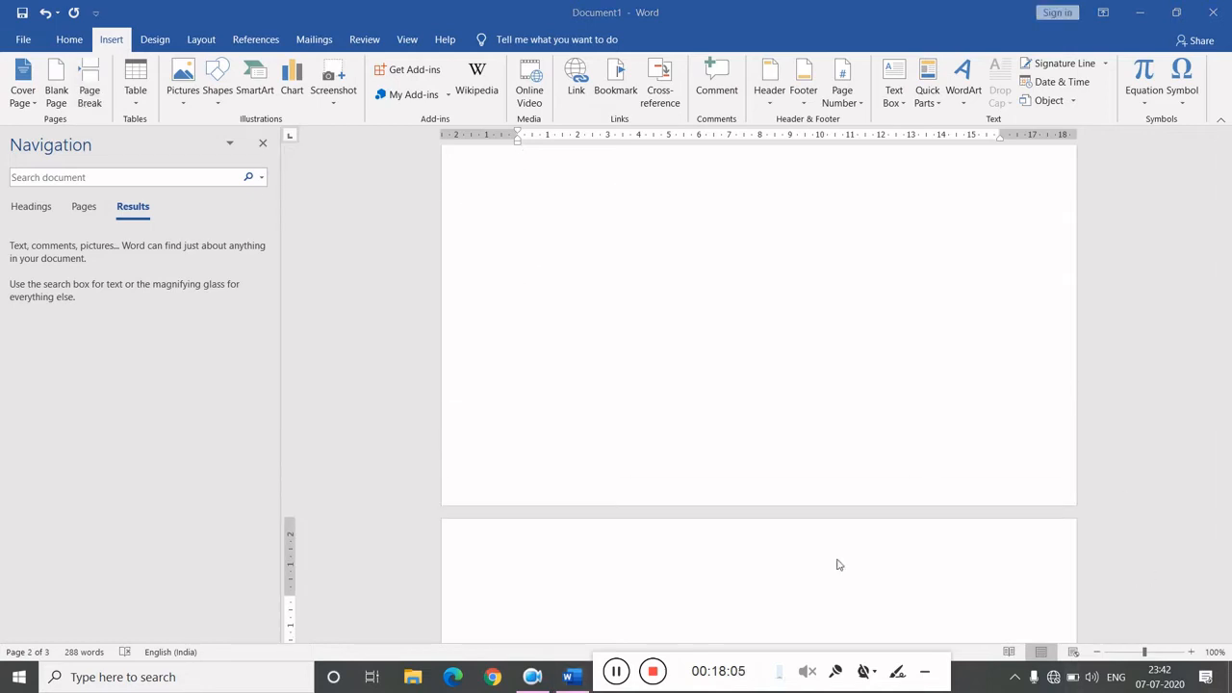
{"action": "scroll", "coordinate": [713, 382], "scroll_direction": "up", "scroll_amount": 2}
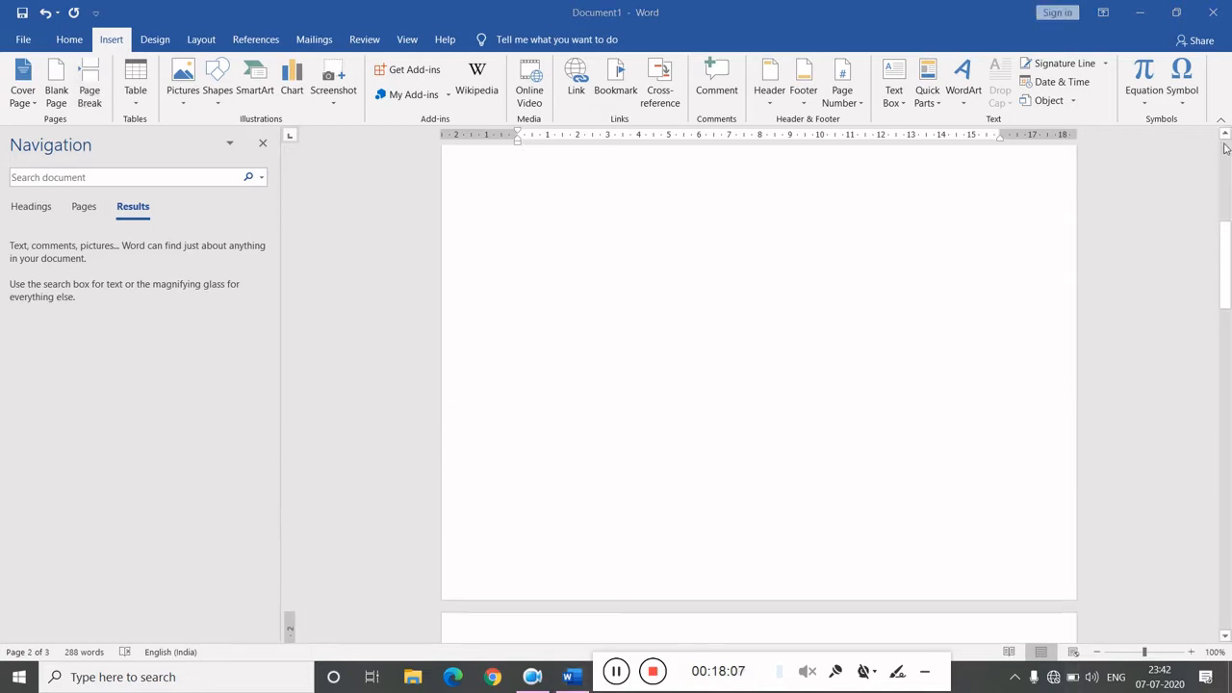
{"action": "left_click_drag", "start_coordinate": [1226, 263], "coordinate": [1227, 178]}
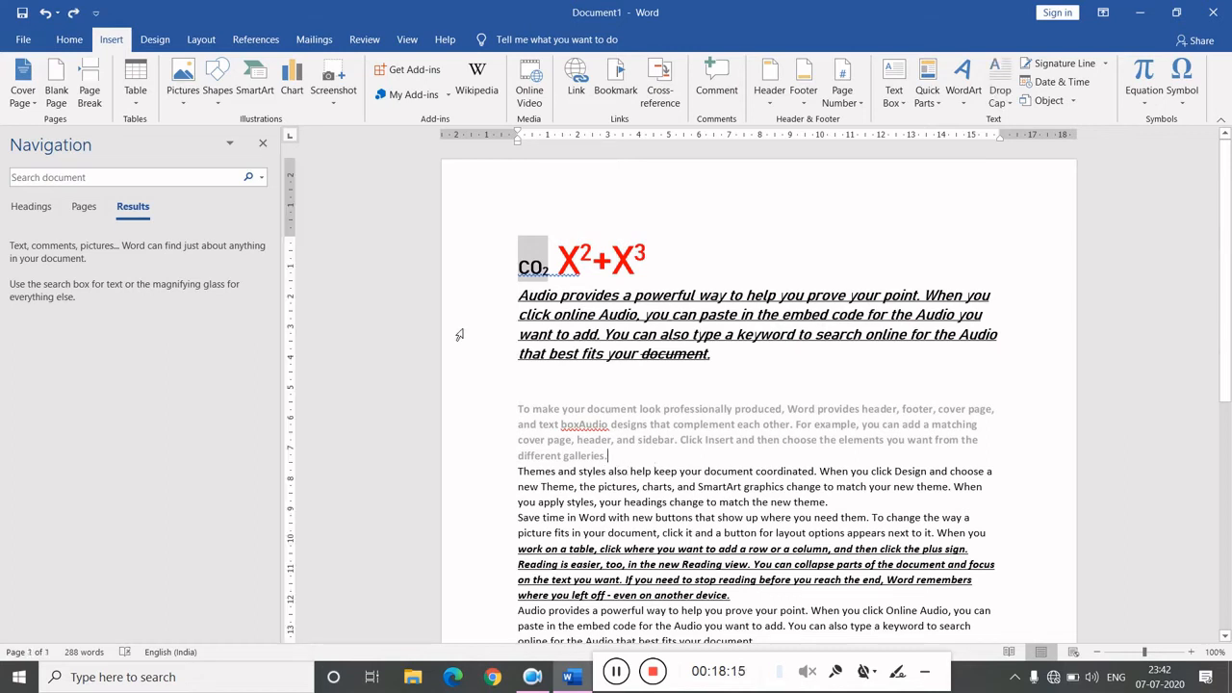
{"action": "left_click", "coordinate": [90, 87]}
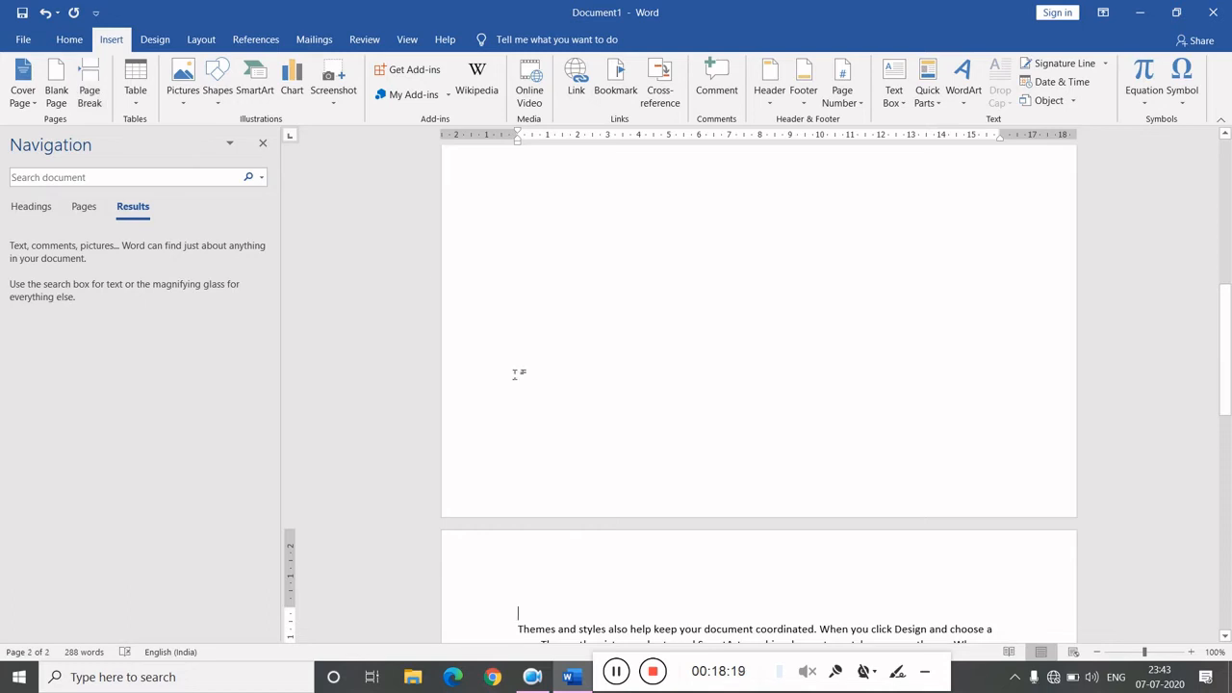
- Close the Navigation pane
{"action": "left_click", "coordinate": [262, 142]}
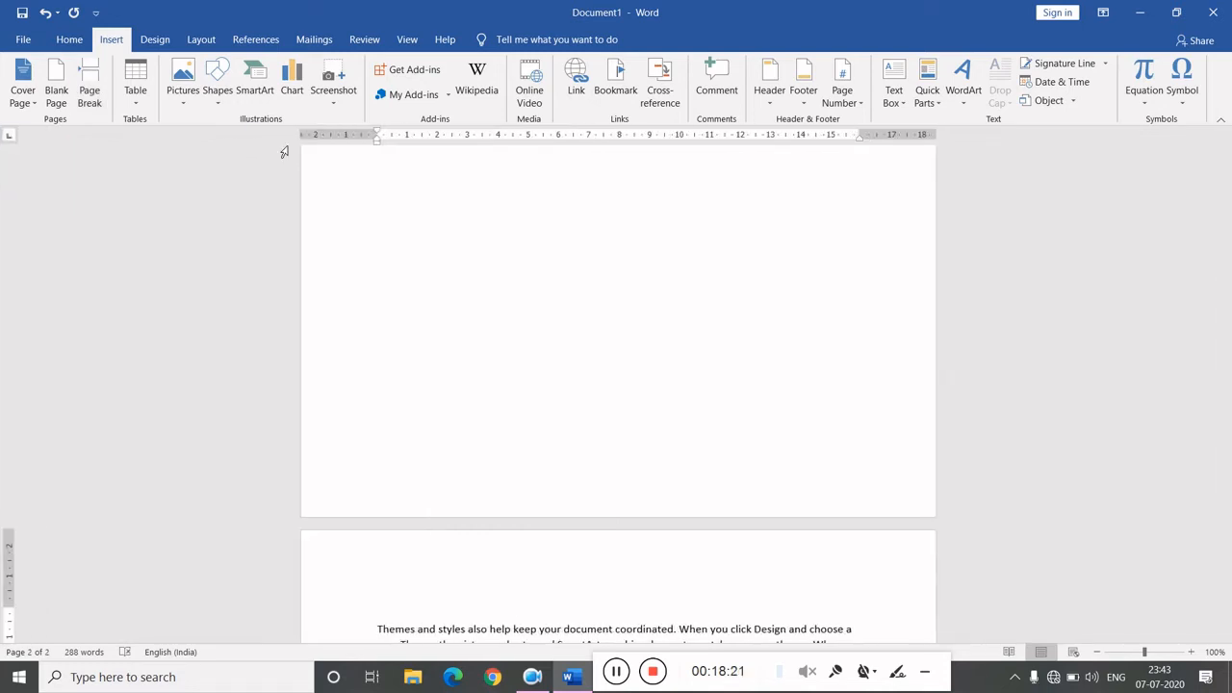
{"action": "scroll", "coordinate": [284, 152], "scroll_direction": "down", "scroll_amount": 8}
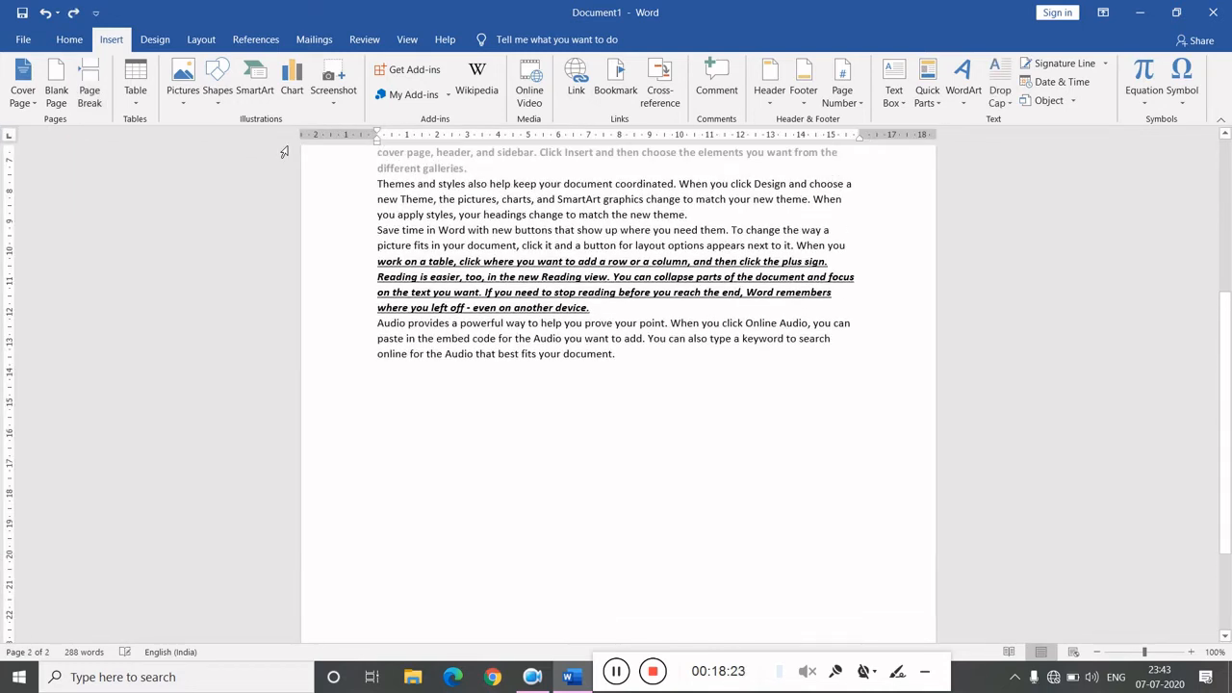
{"action": "scroll", "coordinate": [284, 151], "scroll_direction": "up", "scroll_amount": 5}
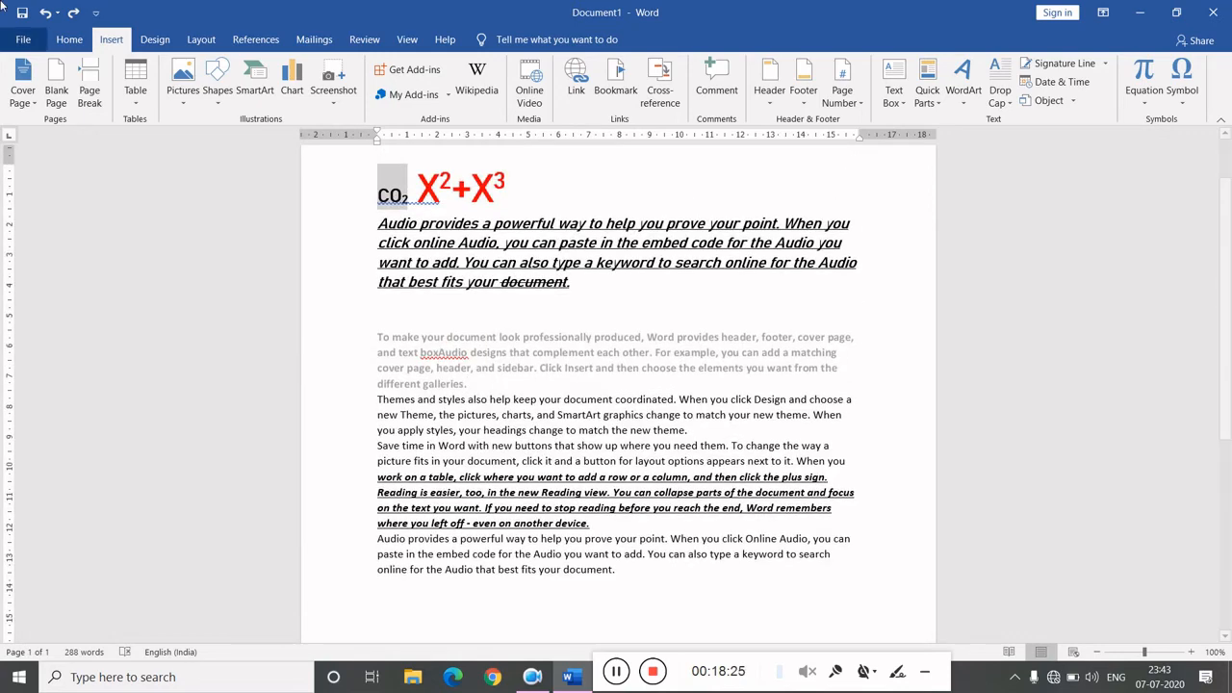
- Insert a 4 by 8 table after the third paragraph
{"action": "left_click", "coordinate": [139, 108]}
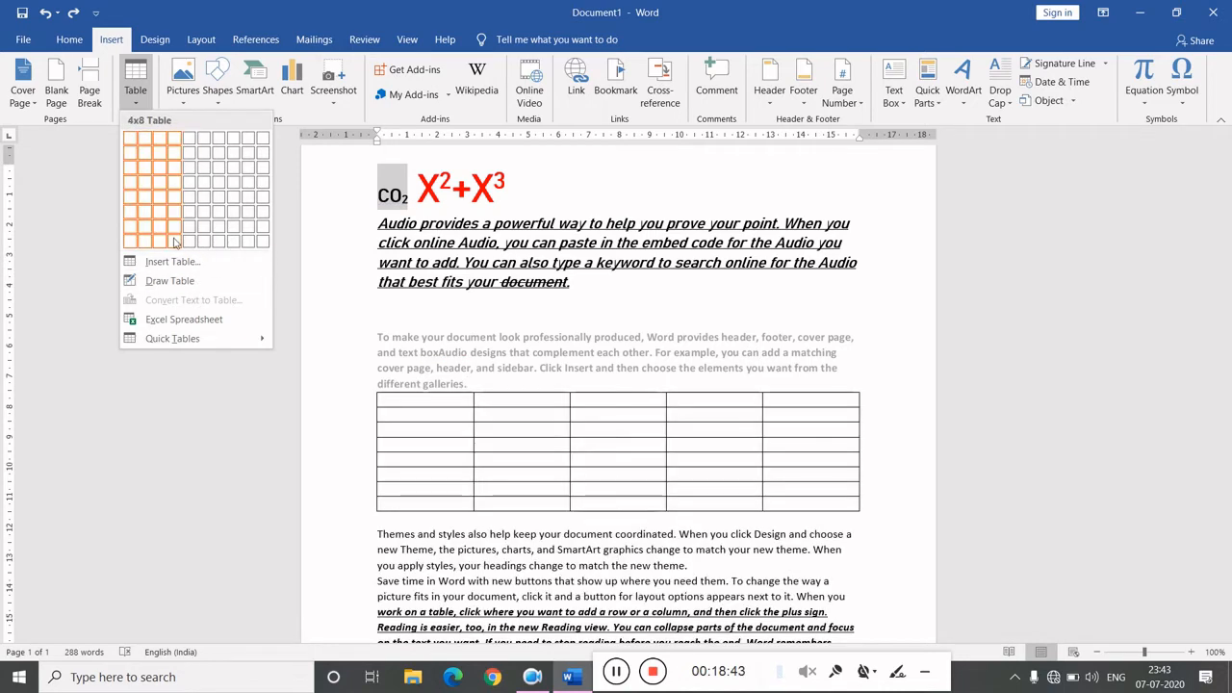
{"action": "left_click", "coordinate": [174, 240]}
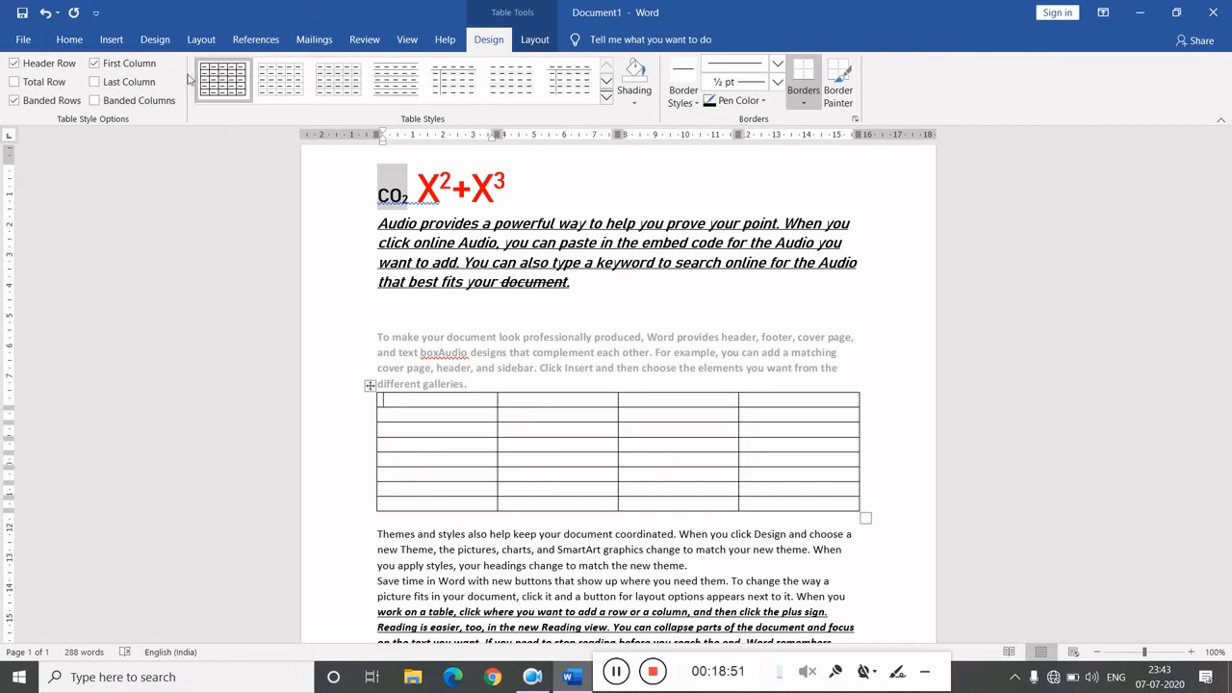
- Turn on the Total Row, Last Column and Banded Columns table style options and preview the table styles
{"action": "left_click", "coordinate": [106, 87]}
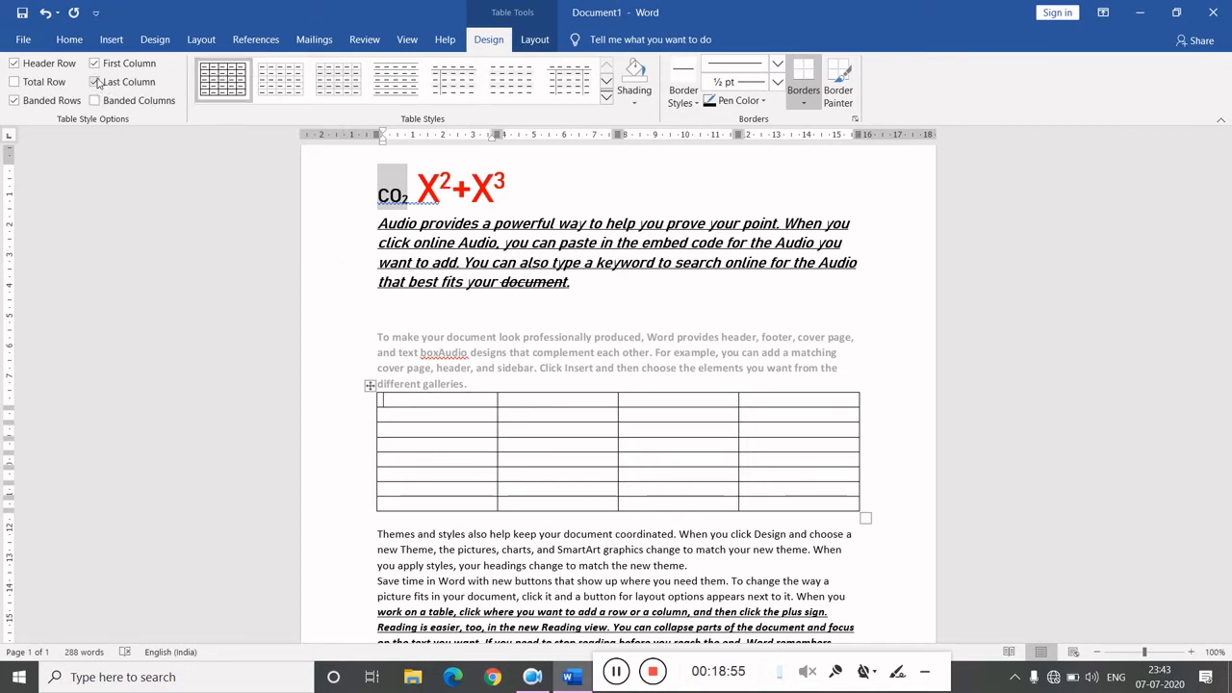
{"action": "left_click", "coordinate": [100, 83]}
{"action": "left_click", "coordinate": [99, 83]}
{"action": "left_click", "coordinate": [19, 83]}
{"action": "left_click", "coordinate": [606, 96]}
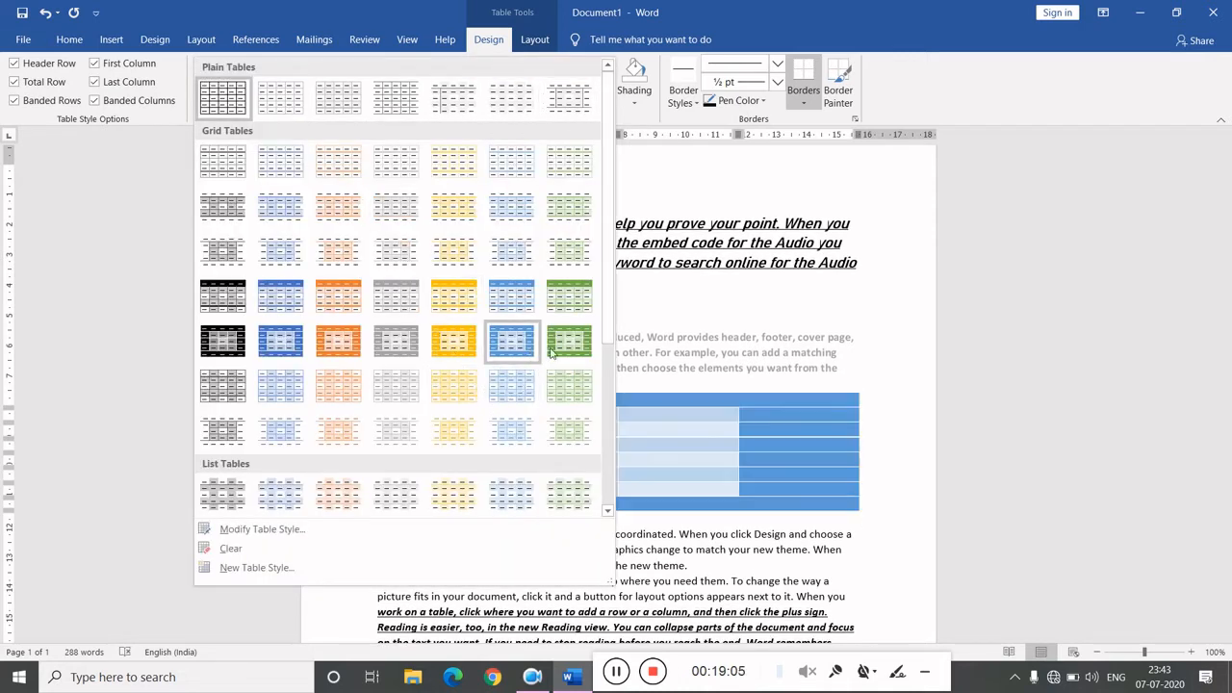
{"action": "left_click", "coordinate": [653, 328]}
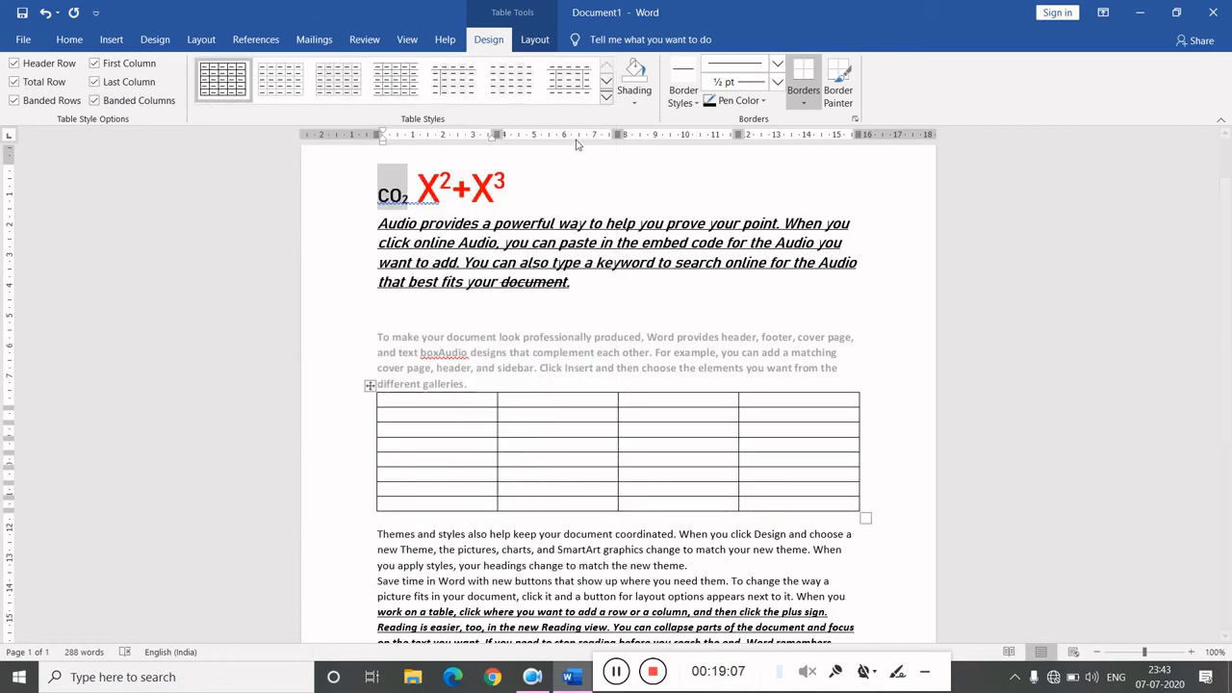
{"action": "left_click", "coordinate": [634, 97]}
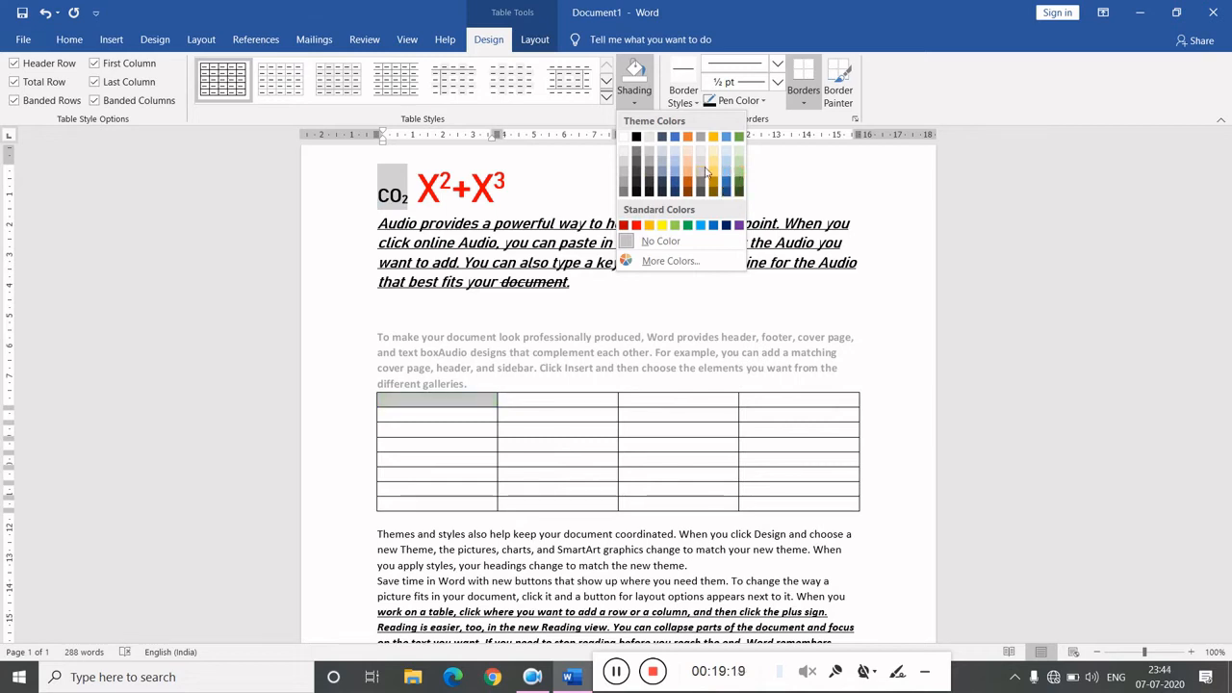
{"action": "left_click", "coordinate": [687, 108]}
{"action": "left_click", "coordinate": [686, 108]}
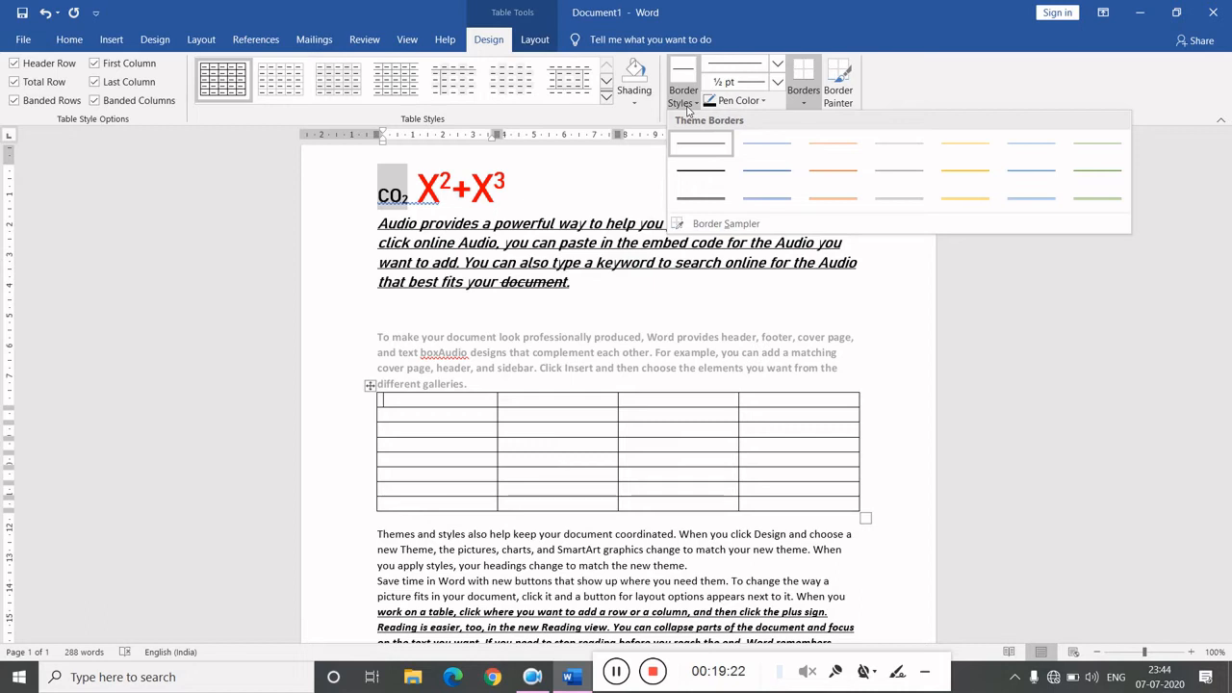
{"action": "left_click", "coordinate": [753, 104]}
{"action": "left_click", "coordinate": [754, 104]}
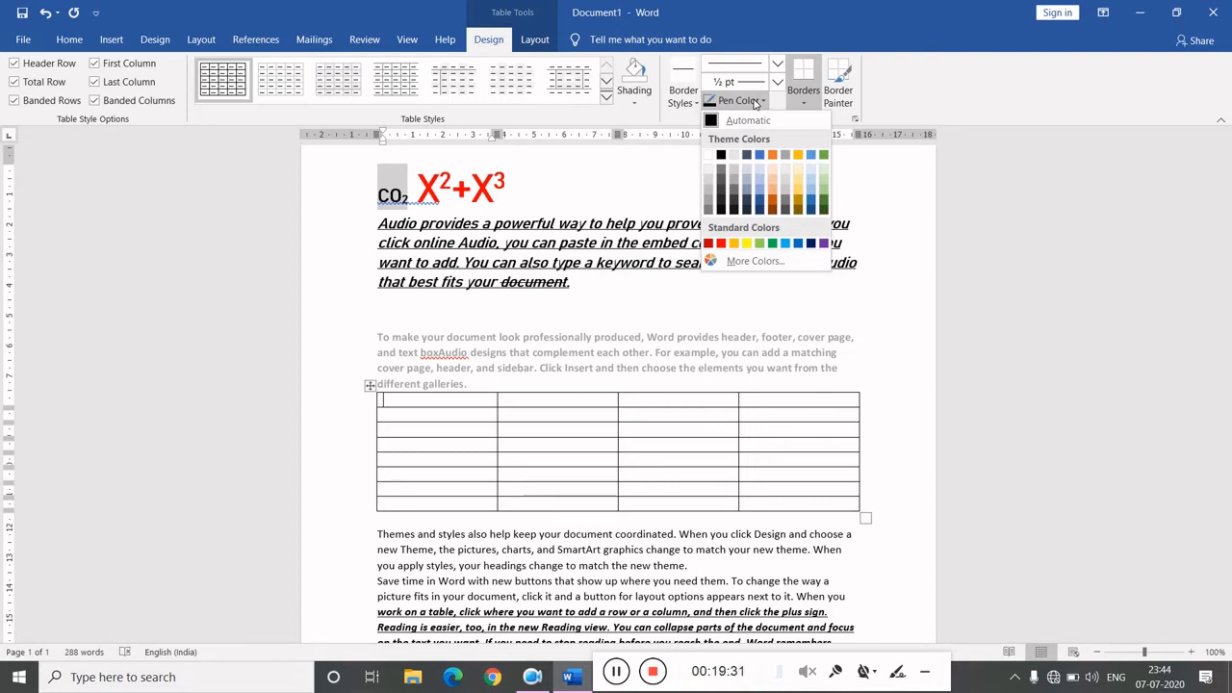
{"action": "left_click", "coordinate": [811, 103]}
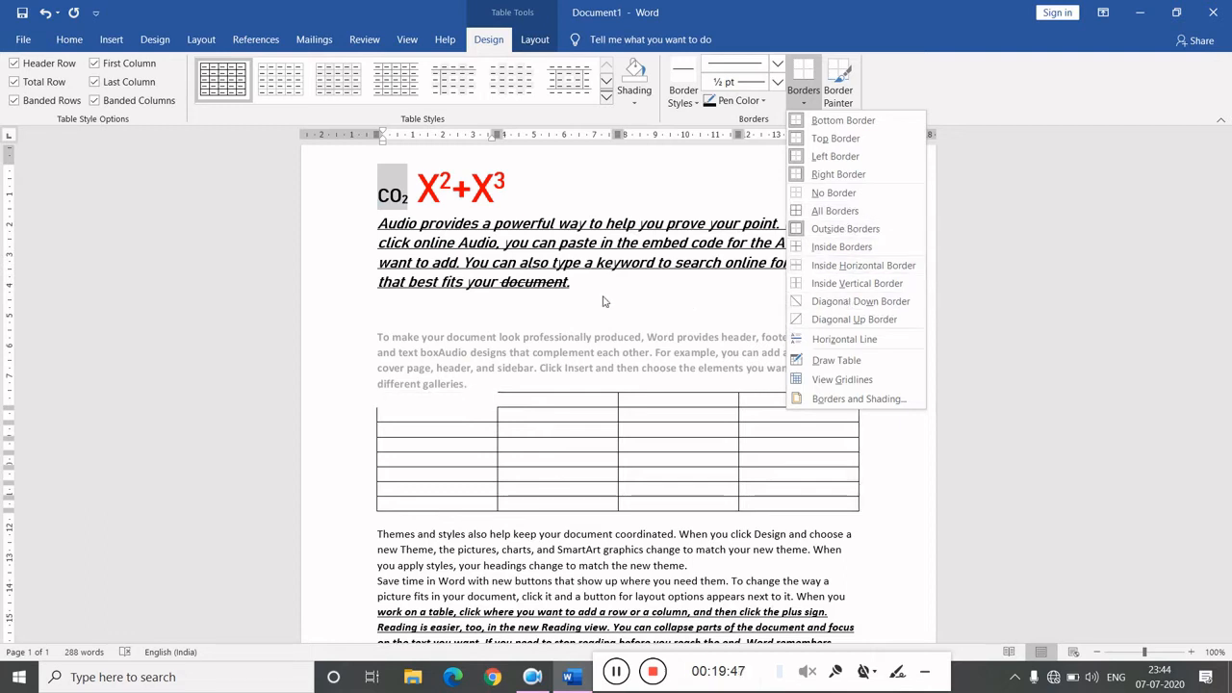
- Turn on the table gridlines view
{"action": "left_click", "coordinate": [541, 44]}
{"action": "left_click", "coordinate": [535, 40]}
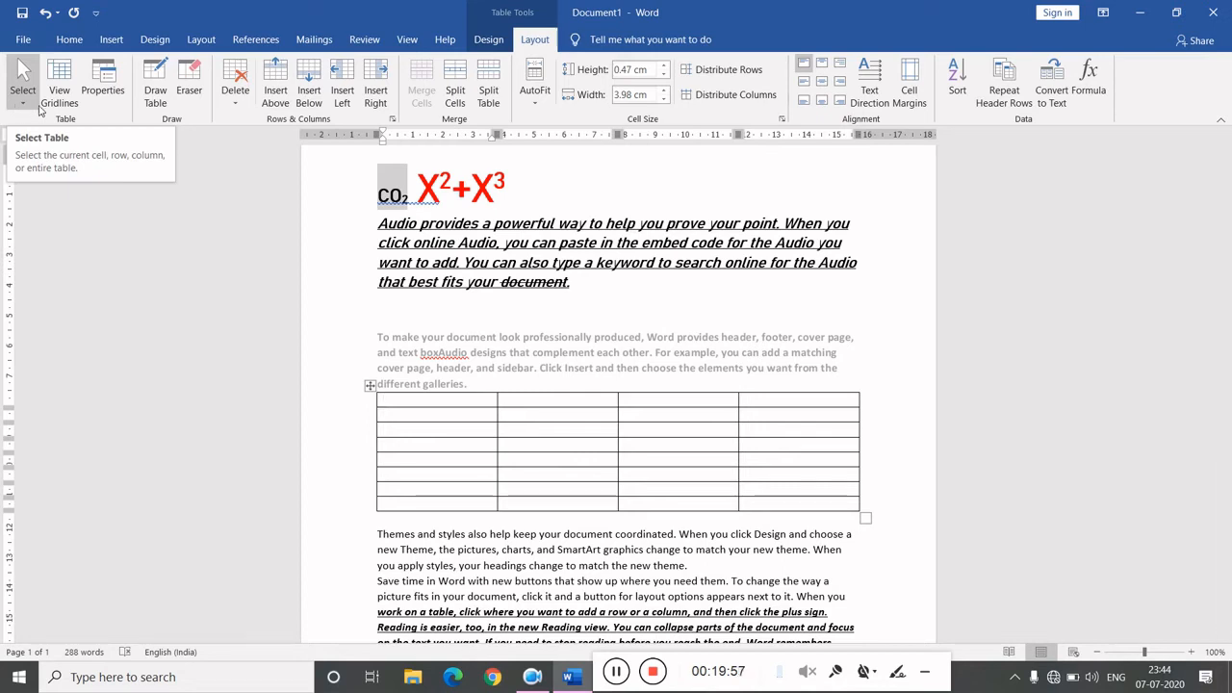
{"action": "left_click", "coordinate": [59, 84]}
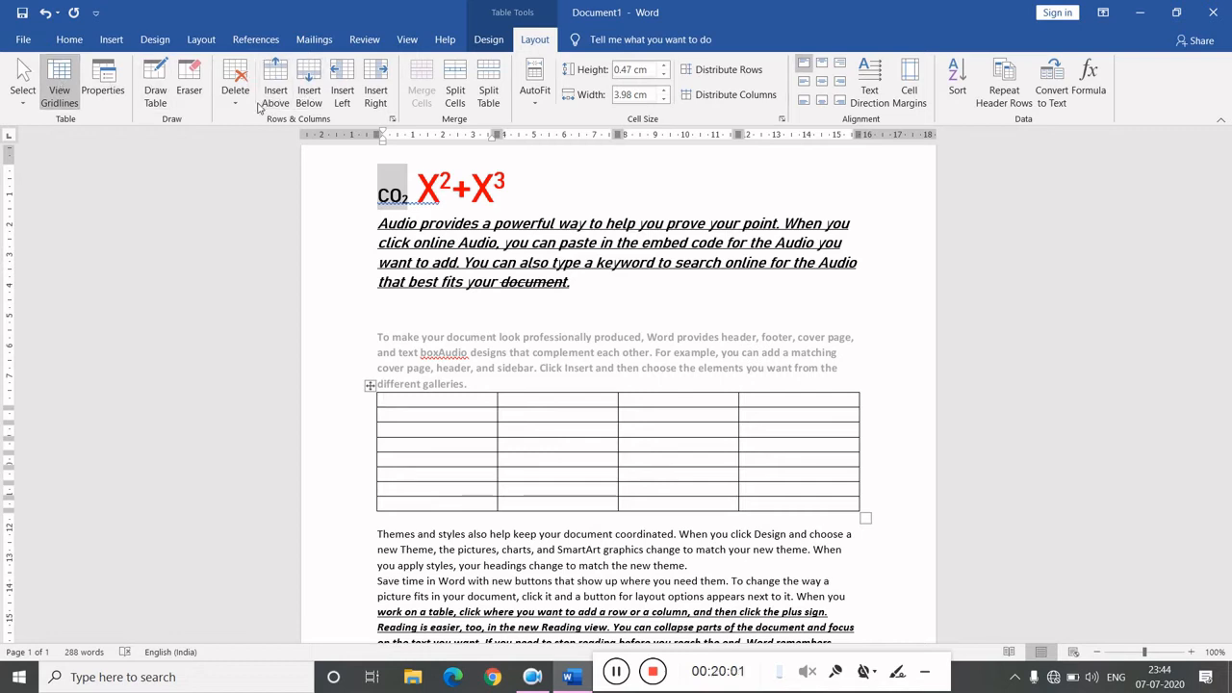
- Insert a new row below the table's last row and another row above its first row
{"action": "left_click", "coordinate": [804, 508]}
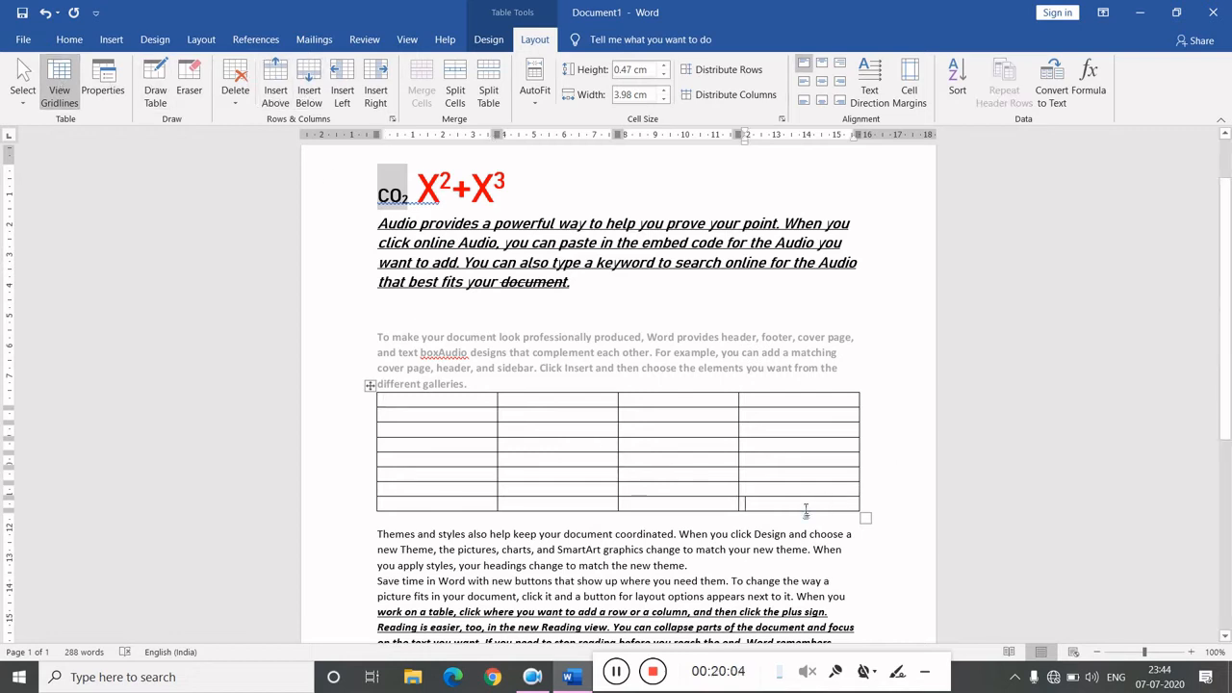
{"action": "left_click", "coordinate": [310, 77]}
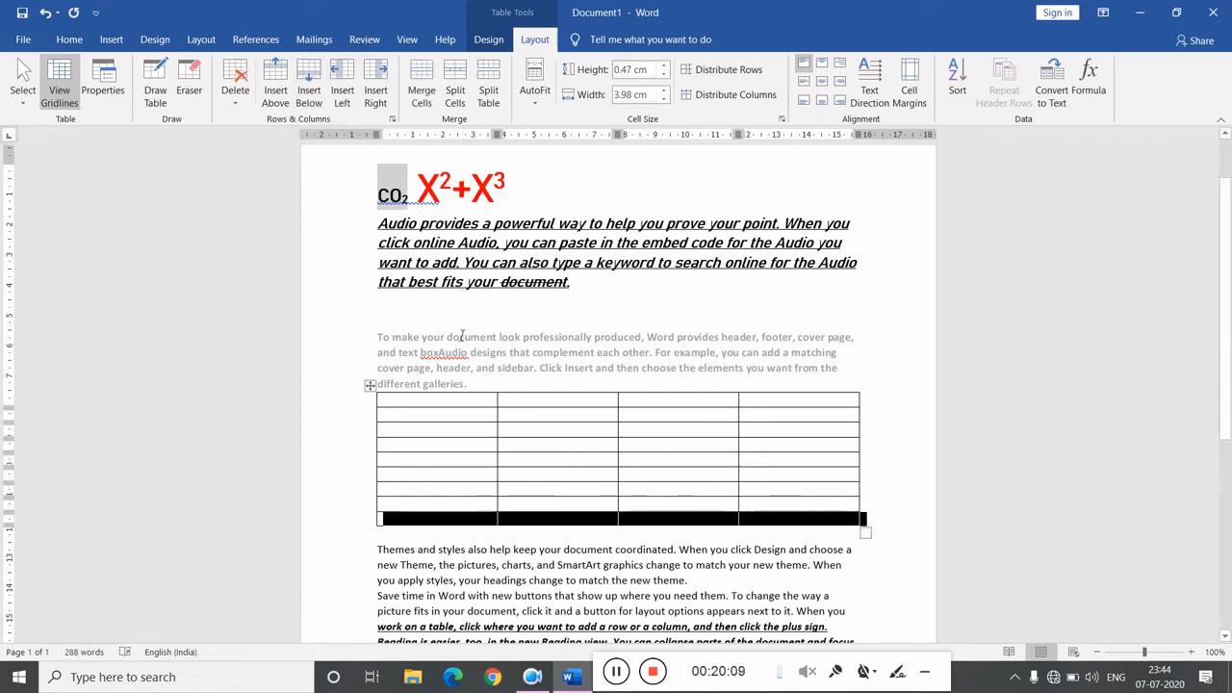
{"action": "left_click", "coordinate": [474, 400]}
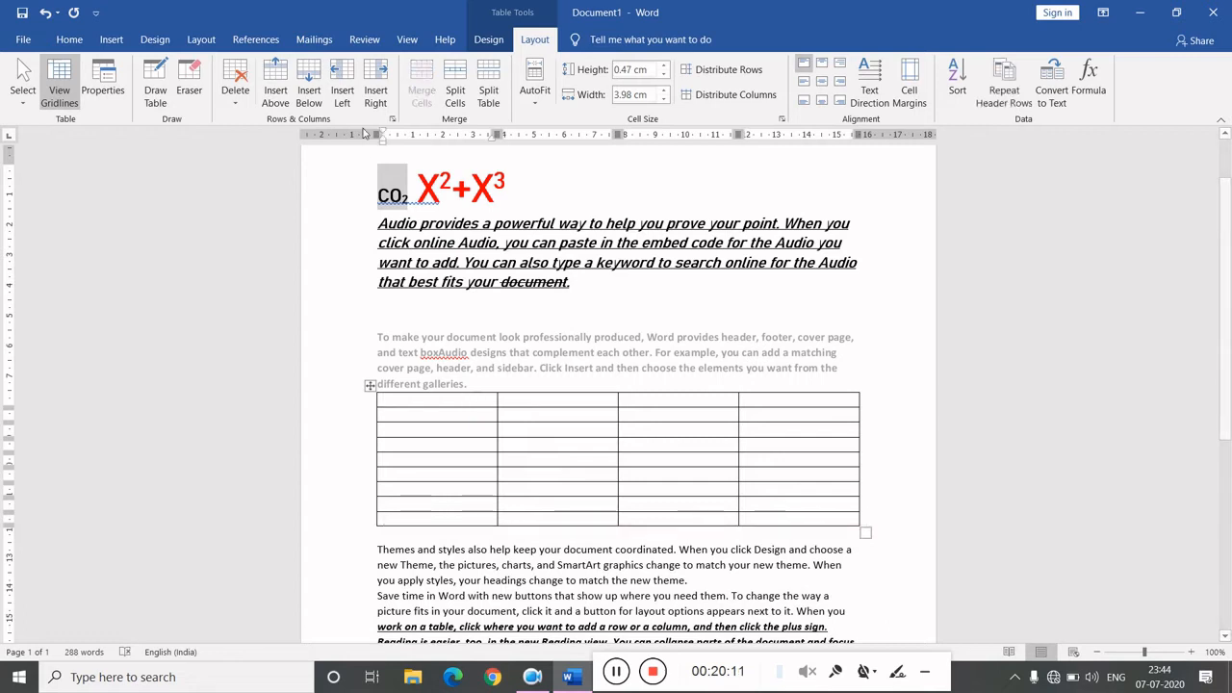
{"action": "left_click", "coordinate": [279, 81]}
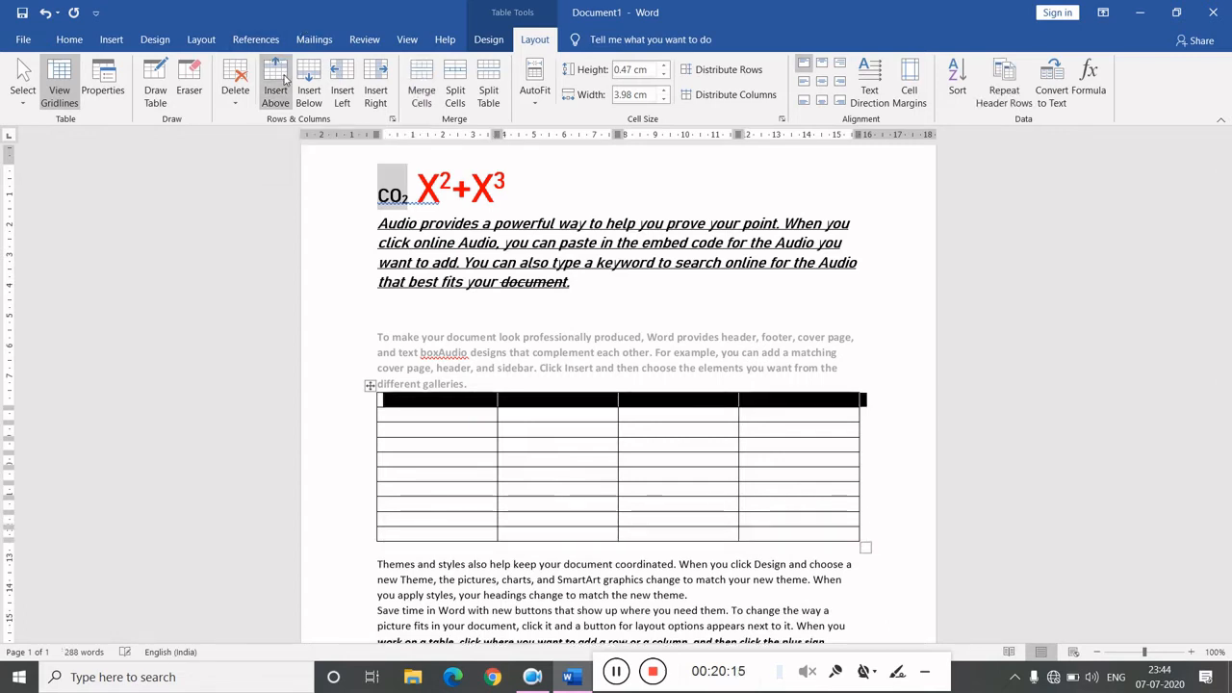
- Use the Eraser to remove cell partitions across the middle columns of the table's upper rows
{"action": "left_click", "coordinate": [191, 69]}
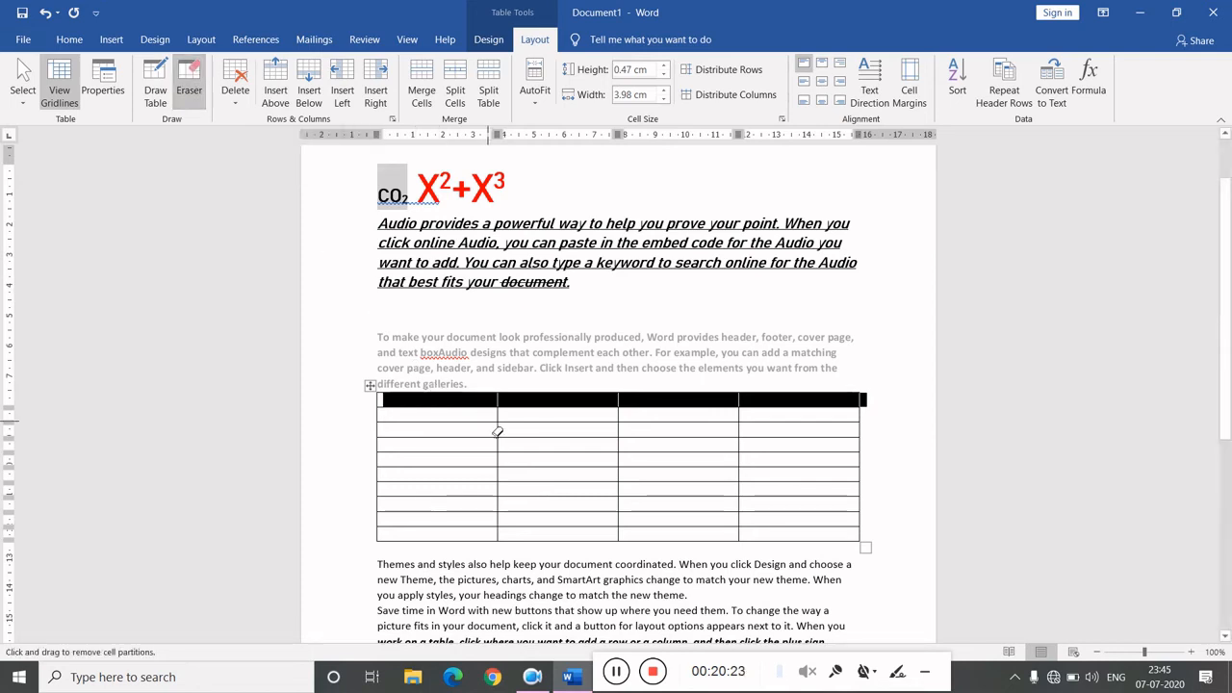
{"action": "left_click_drag", "start_coordinate": [502, 430], "coordinate": [814, 432]}
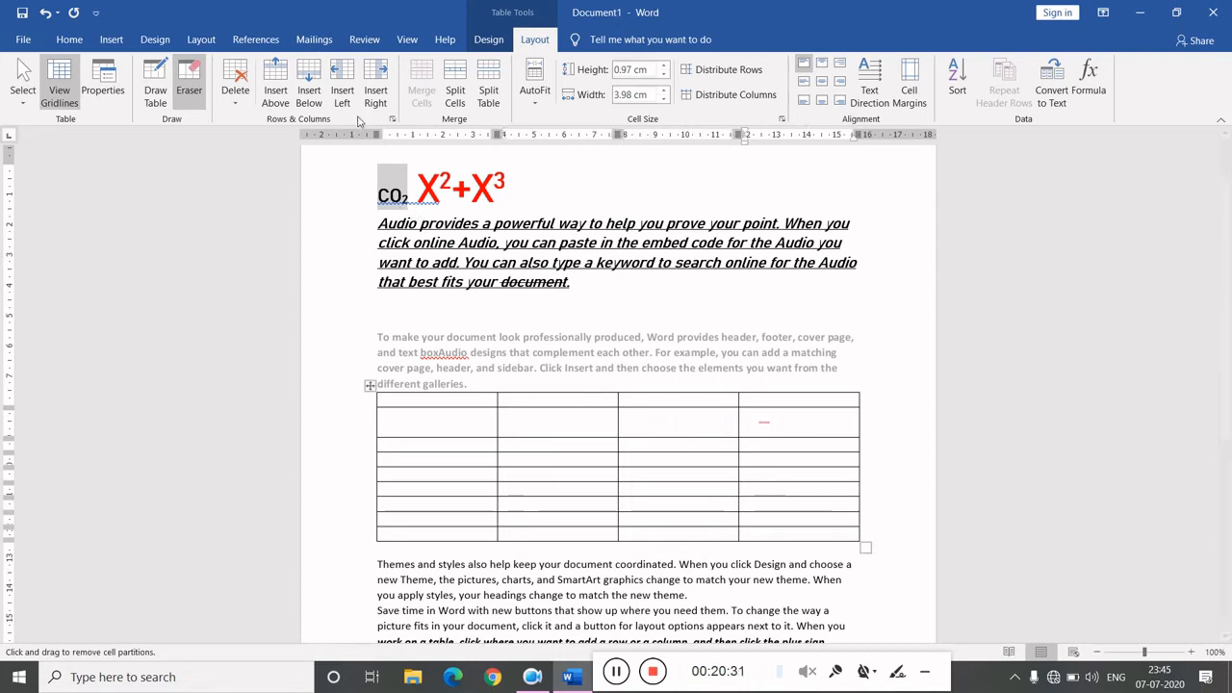
- Draw a horizontal cell border across the first column with Draw Table
{"action": "left_click", "coordinate": [157, 74]}
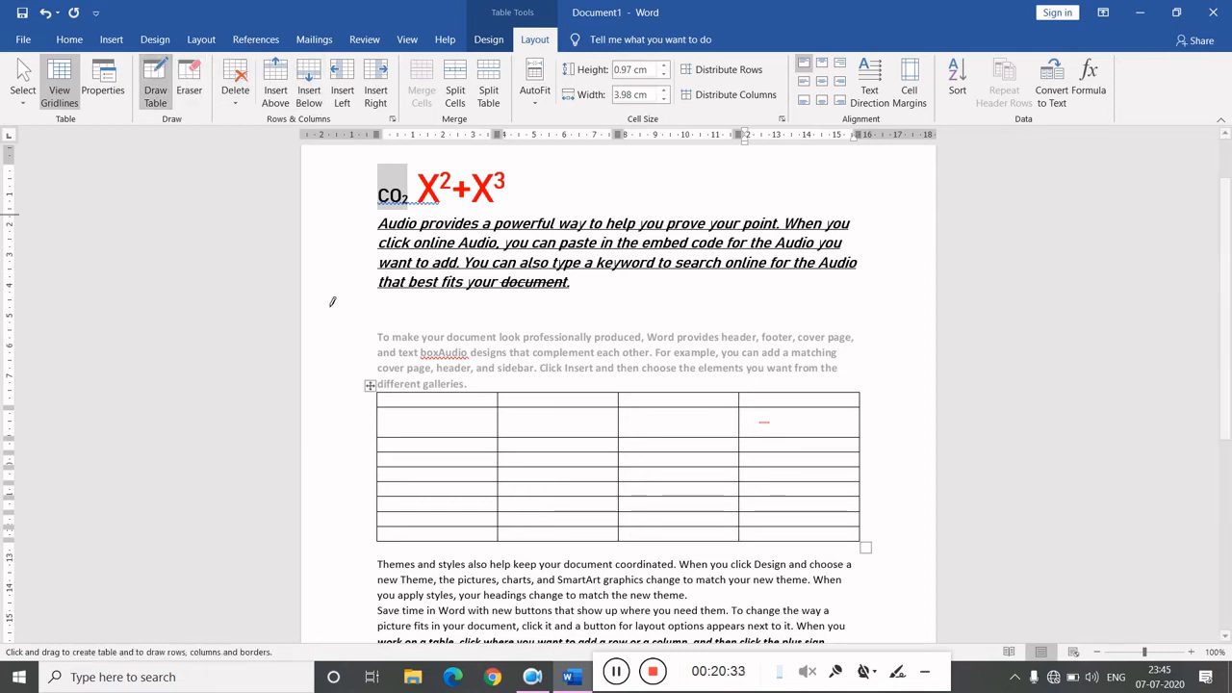
{"action": "left_click_drag", "start_coordinate": [388, 423], "coordinate": [498, 426]}
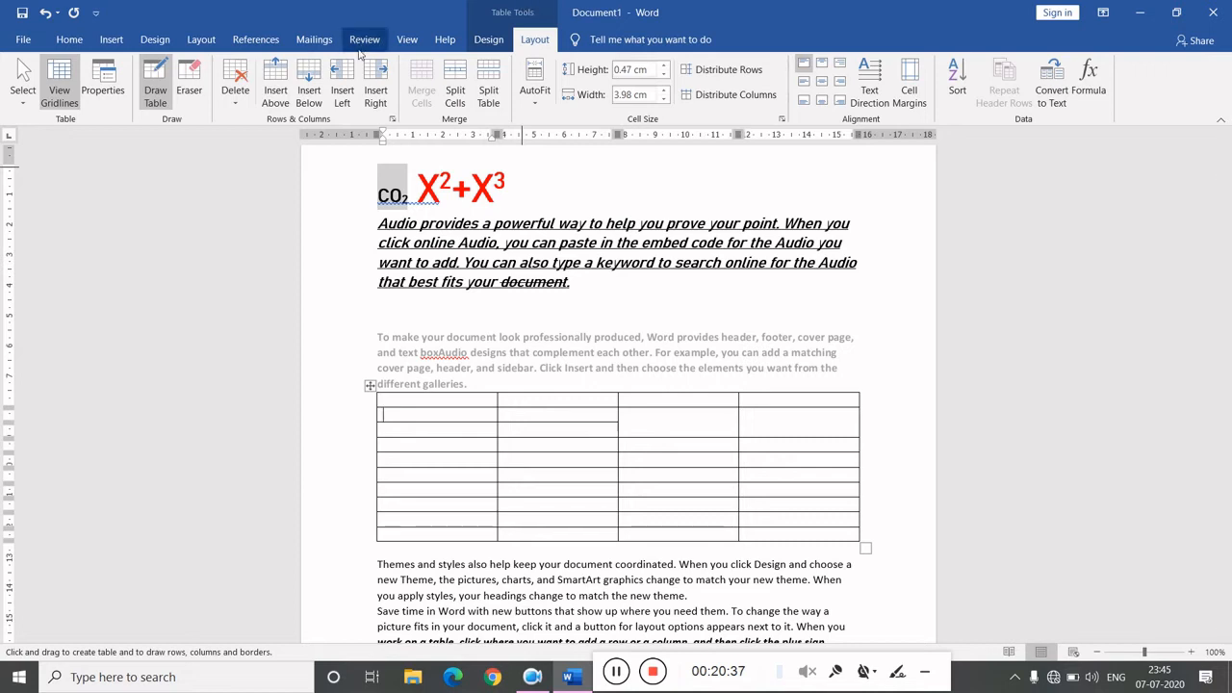
- Insert a column to the right of the first column and another to the left of the last column
{"action": "left_click", "coordinate": [375, 81]}
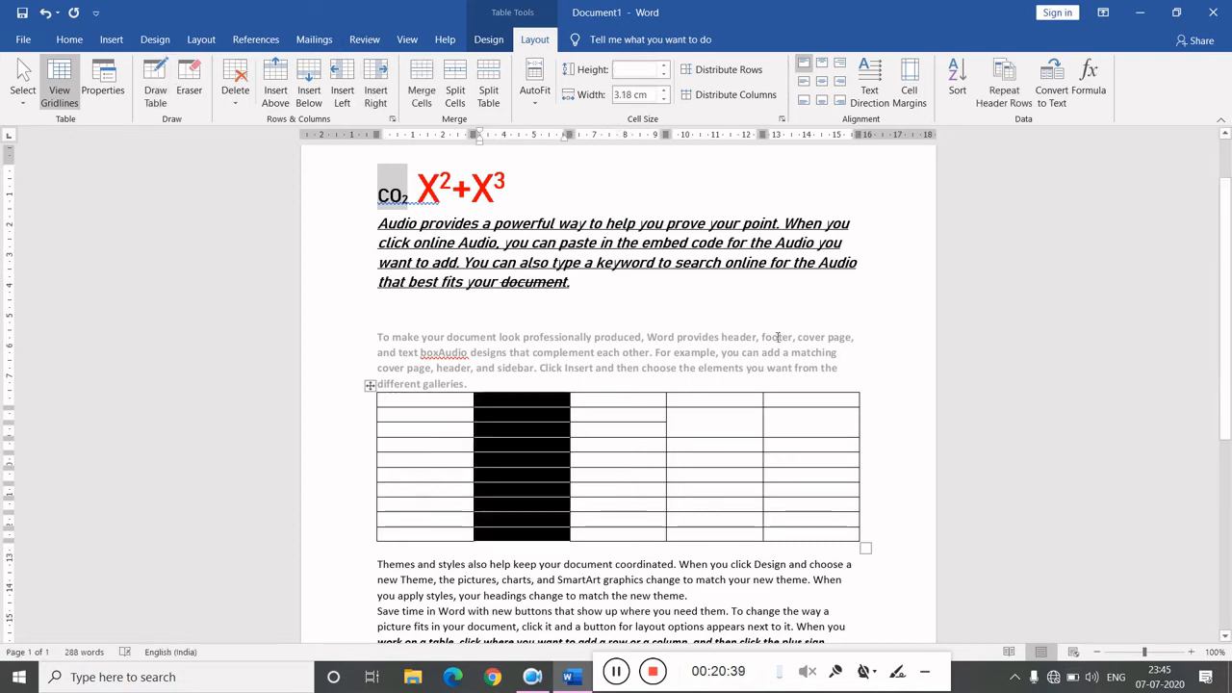
{"action": "left_click", "coordinate": [834, 461]}
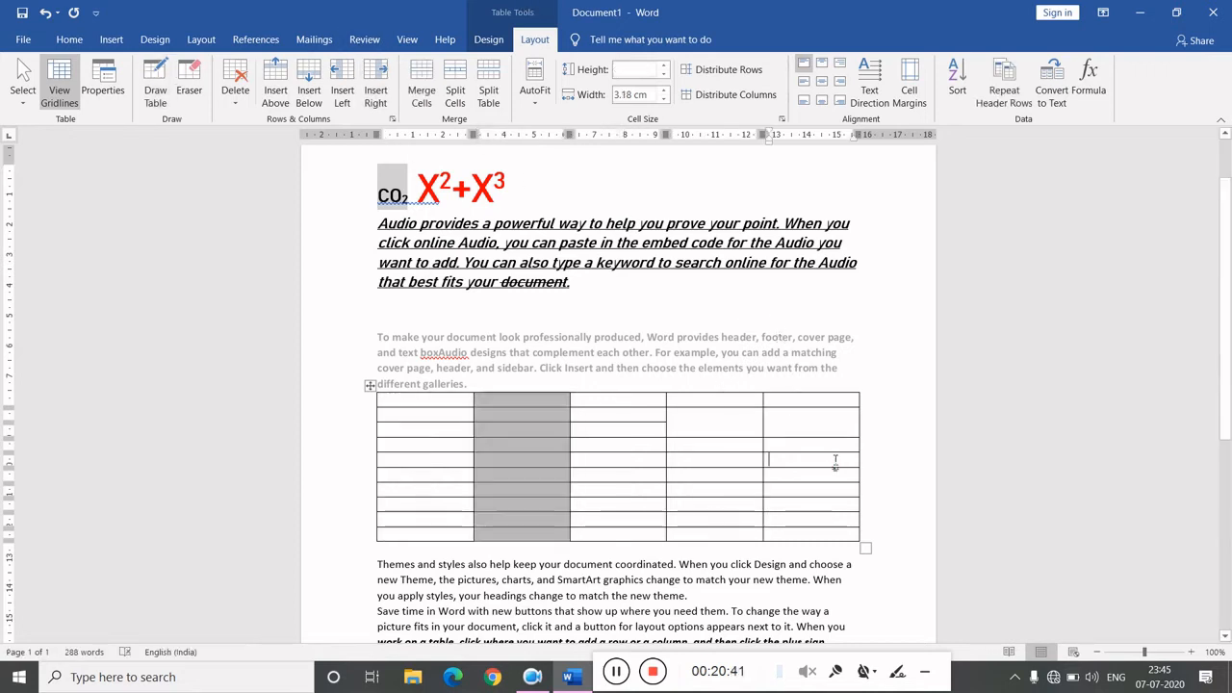
{"action": "left_click", "coordinate": [344, 79]}
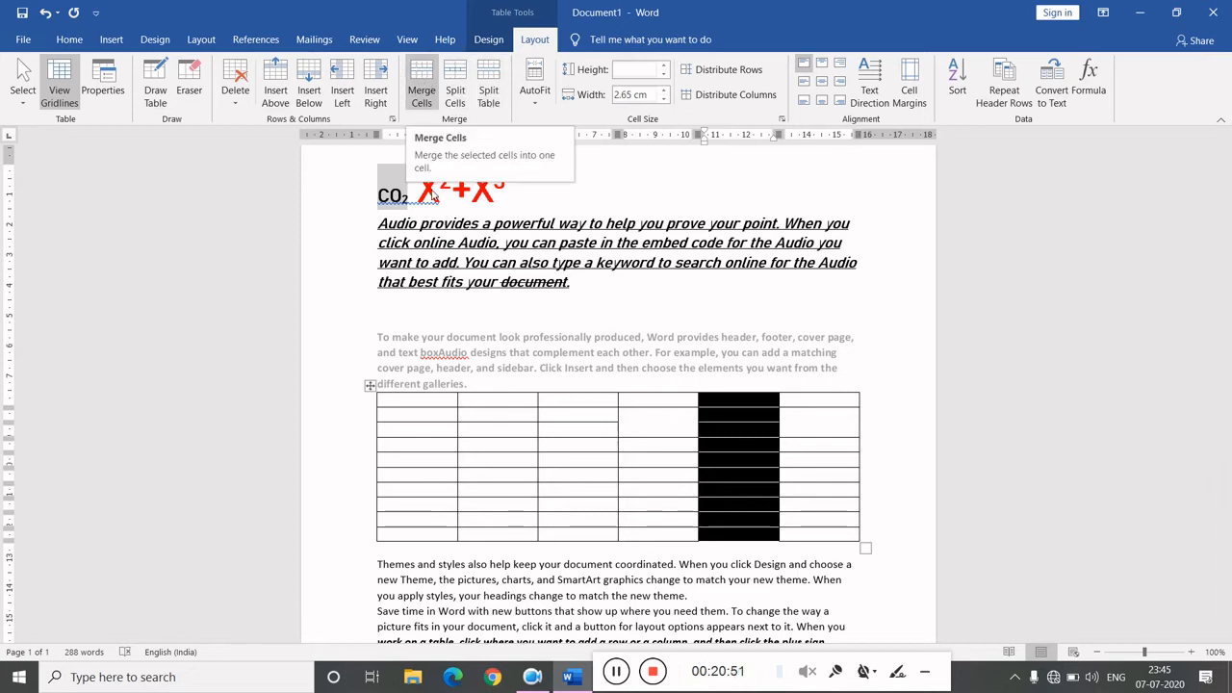
- Merge all cells of a row in the lower half of the table into one cell
{"action": "left_click", "coordinate": [371, 476]}
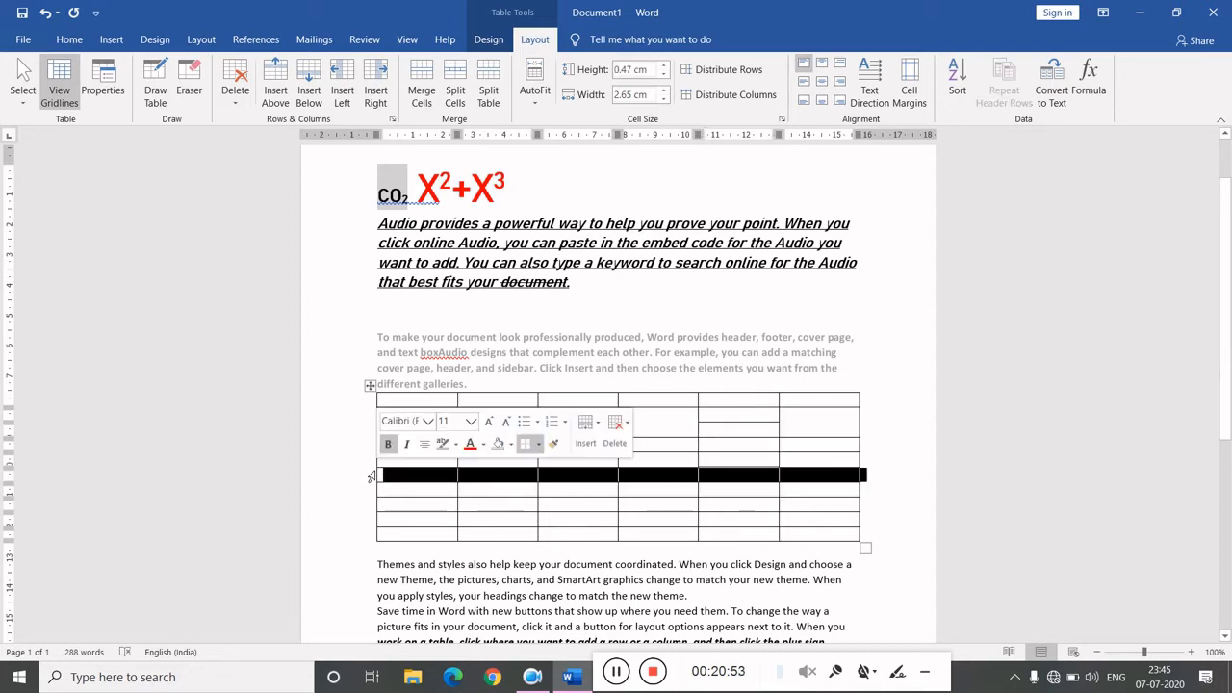
{"action": "left_click", "coordinate": [419, 77]}
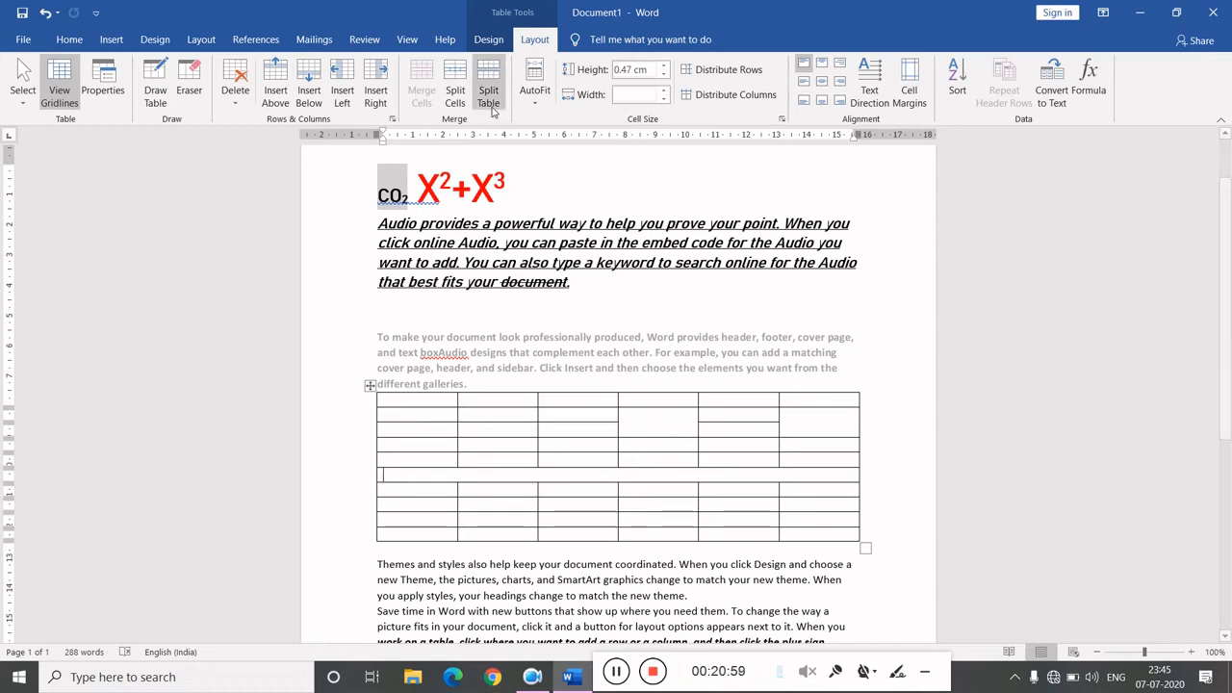
- Split the merged row into 2 columns and 1 row, merging cells before the split
{"action": "left_click", "coordinate": [366, 480]}
{"action": "left_click", "coordinate": [453, 75]}
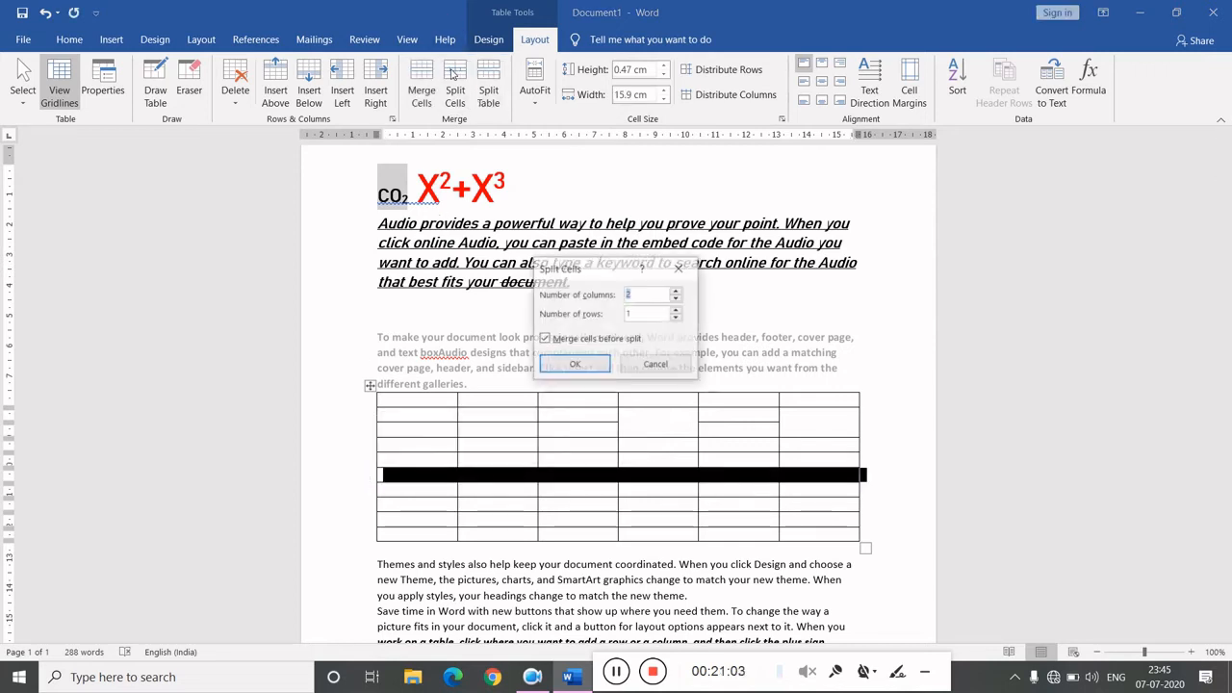
{"action": "left_click", "coordinate": [575, 366]}
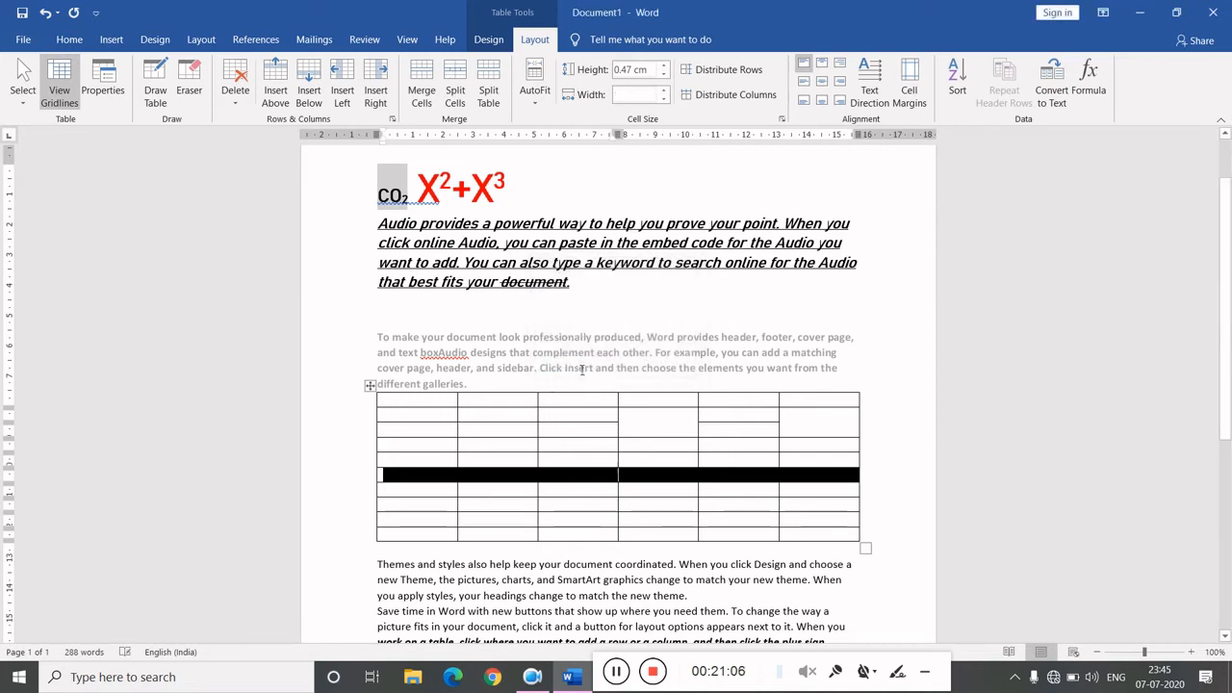
{"action": "left_click", "coordinate": [598, 494]}
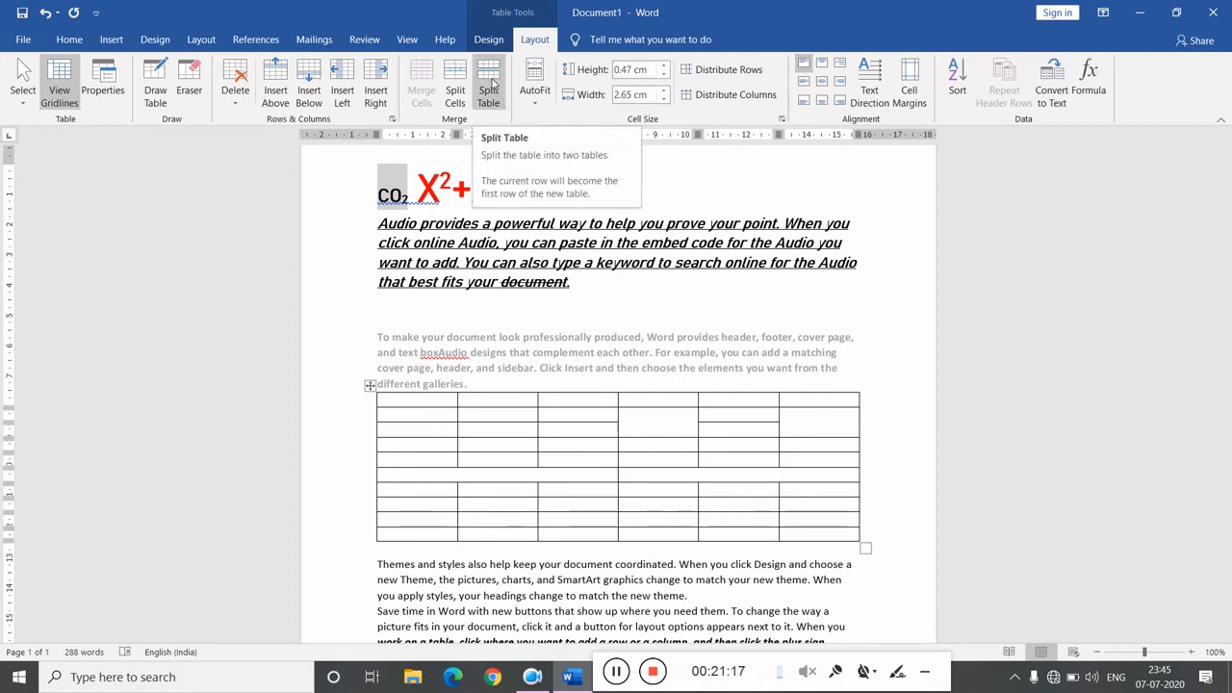
{"action": "left_click", "coordinate": [536, 100]}
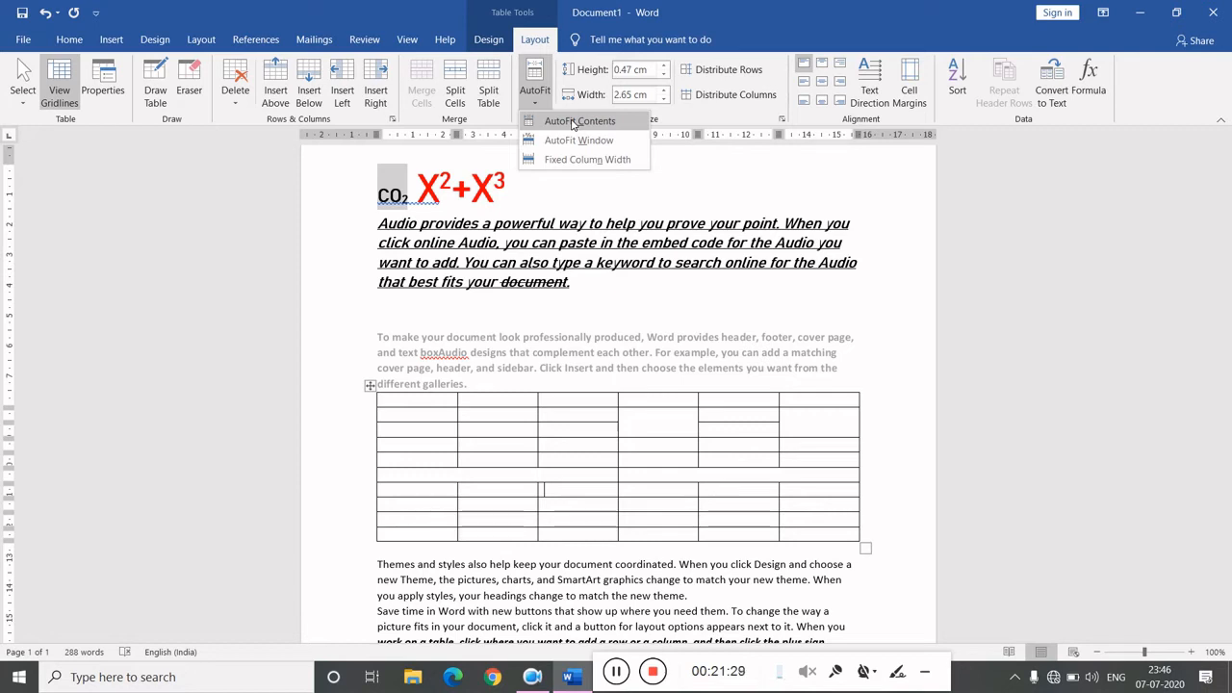
{"action": "left_click", "coordinate": [736, 200]}
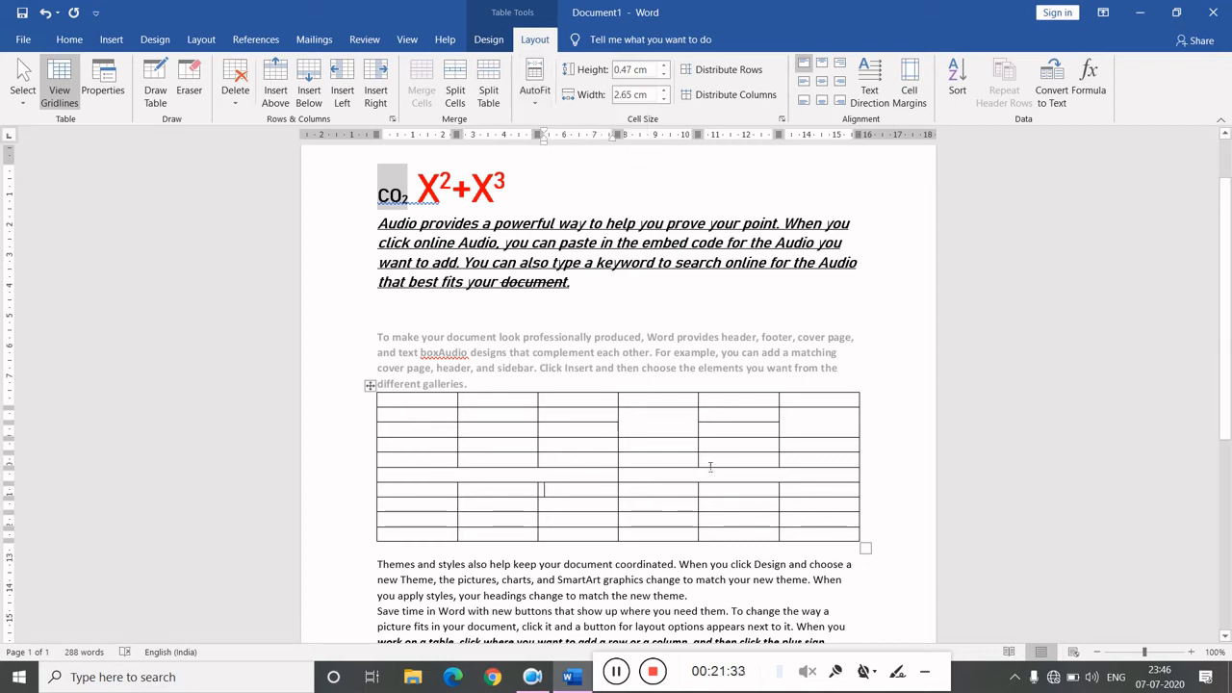
- Select the whole table and increase its font size by three steps
{"action": "left_click", "coordinate": [408, 427]}
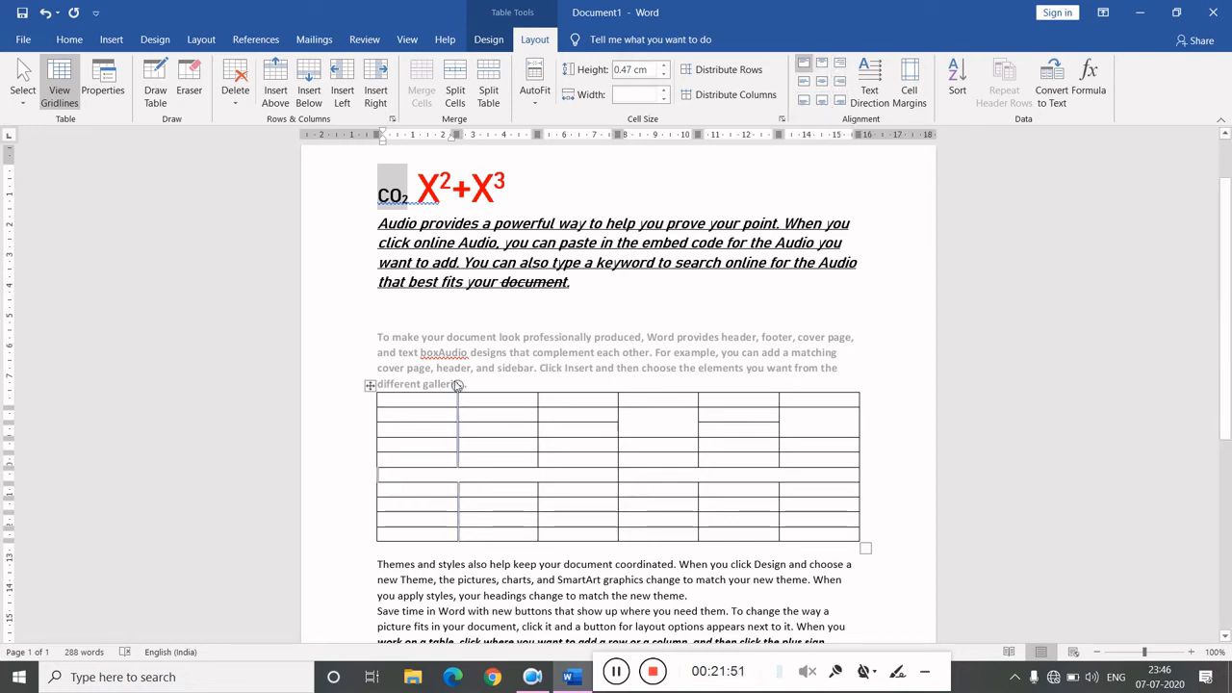
{"action": "left_click", "coordinate": [371, 386]}
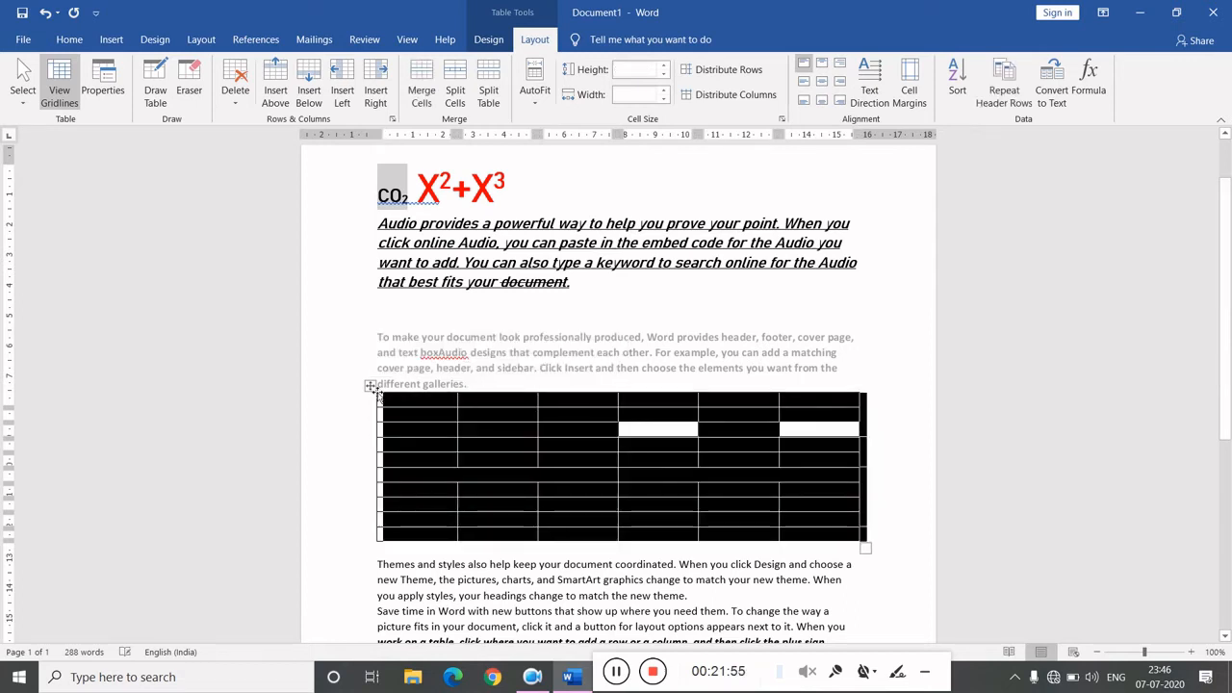
{"action": "key", "text": "ctrl+bracketright"}
{"action": "key", "text": "ctrl+bracketright"}
{"action": "key", "text": "ctrl+bracketright"}
{"action": "key", "text": "ctrl+bracketright"}
{"action": "key", "text": "ctrl+bracketright"}
{"action": "key", "text": "ctrl+bracketright"}
{"action": "key", "text": "ctrl+bracketright"}
{"action": "key", "text": "ctrl+bracketright"}
{"action": "key", "text": "ctrl+bracketright"}
{"action": "key", "text": "ctrl+bracketright"}
{"action": "key", "text": "ctrl+bracketright"}
{"action": "key", "text": "ctrl+bracketright"}
{"action": "key", "text": "ctrl+bracketright"}
{"action": "key", "text": "ctrl+bracketright"}
{"action": "key", "text": "ctrl+bracketright"}
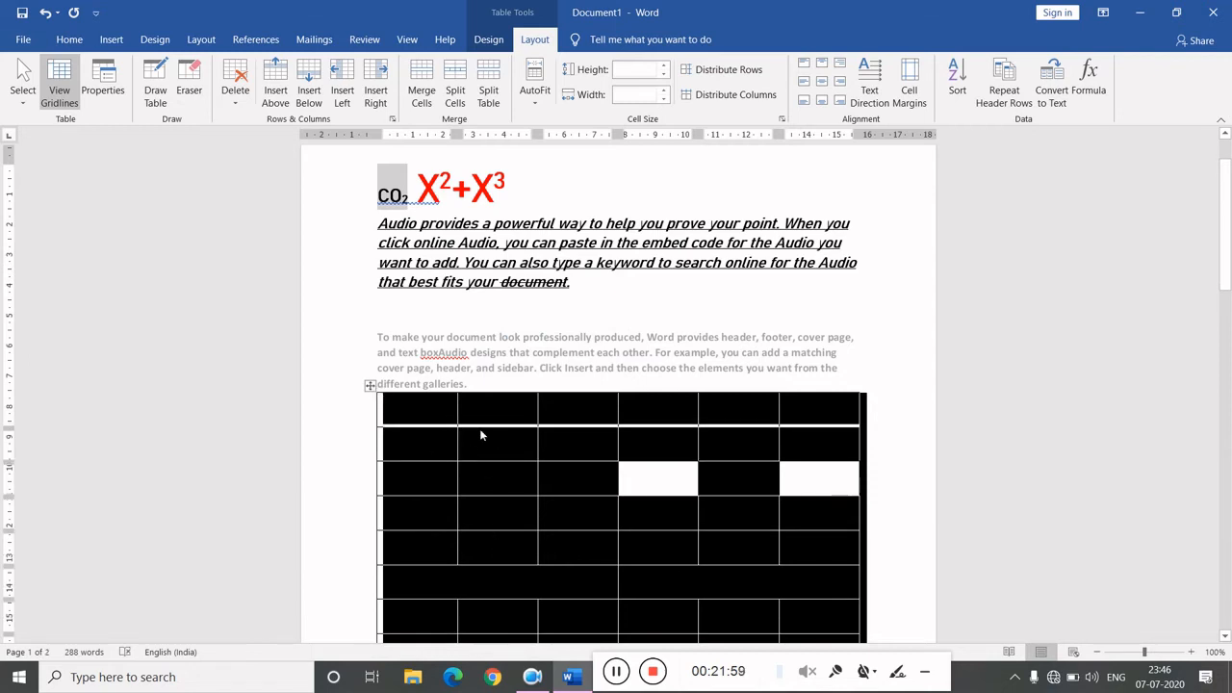
- Type 'On target' in the table's first cell
{"action": "left_click", "coordinate": [427, 403]}
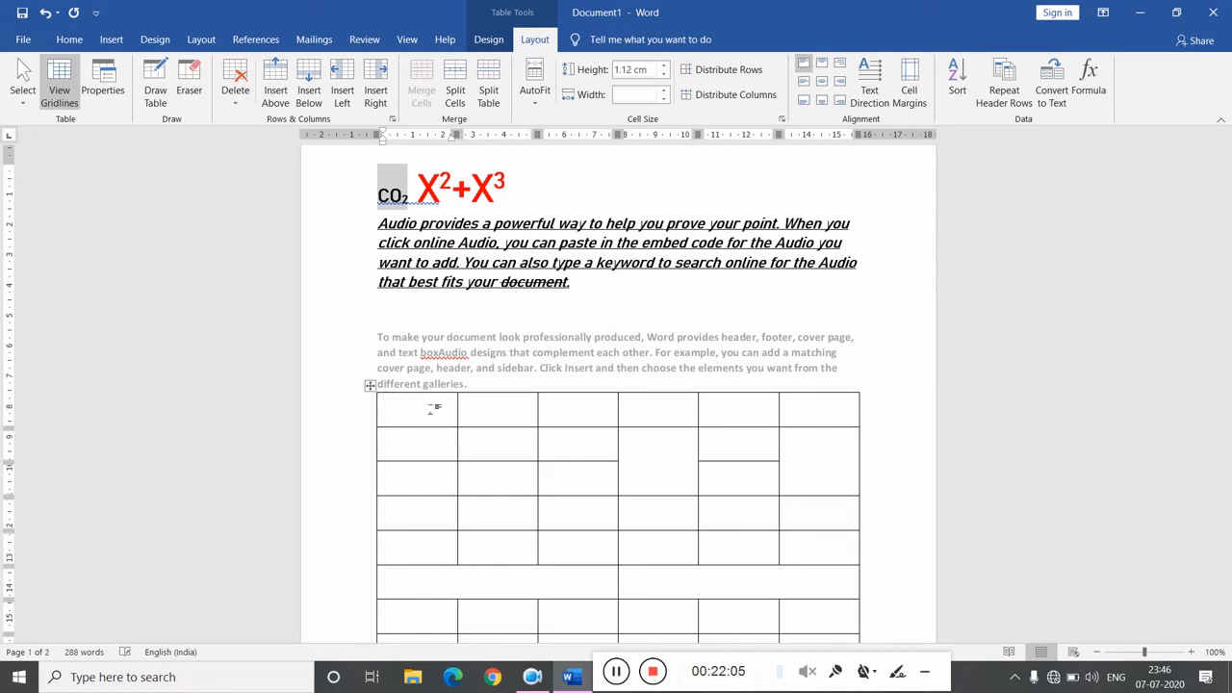
{"action": "type", "text": "On target"}
- Select the text 'On target' and set its font colour to Automatic
{"action": "key", "text": "ctrl+shift+Left"}
{"action": "key", "text": "ctrl+shift+Left"}
{"action": "key", "text": "ctrl+shift+Left"}
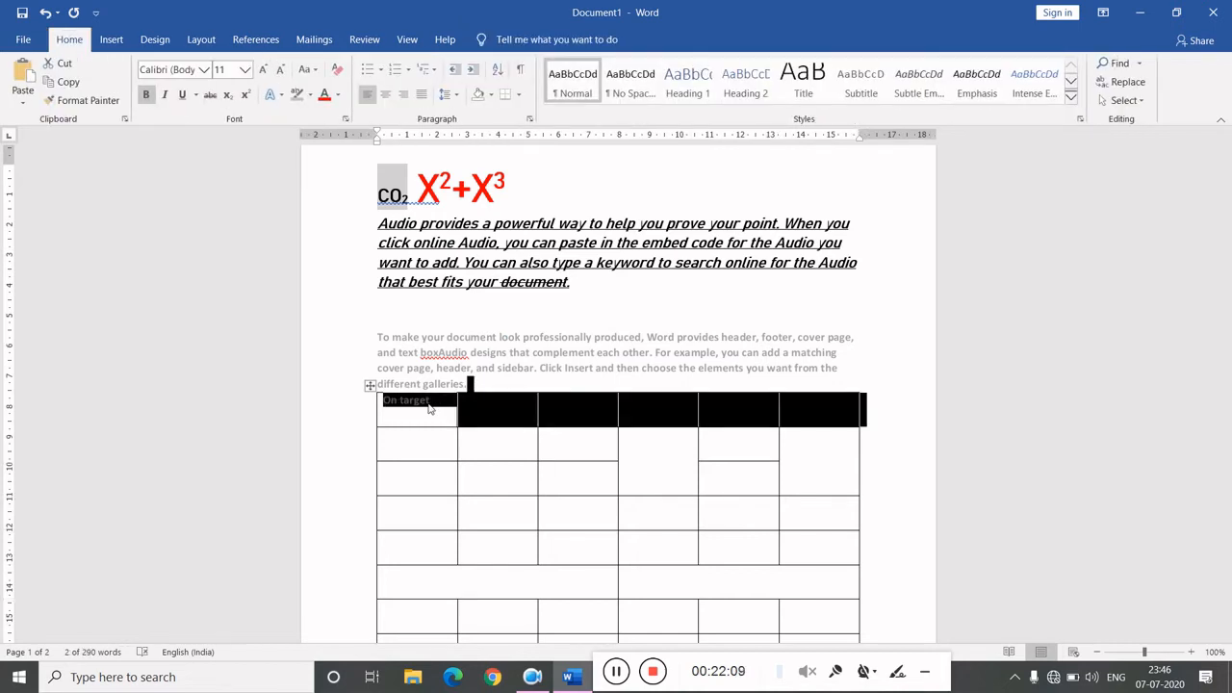
{"action": "left_click", "coordinate": [432, 408]}
{"action": "key", "text": "ctrl+shift+Left"}
{"action": "key", "text": "ctrl+shift+Left"}
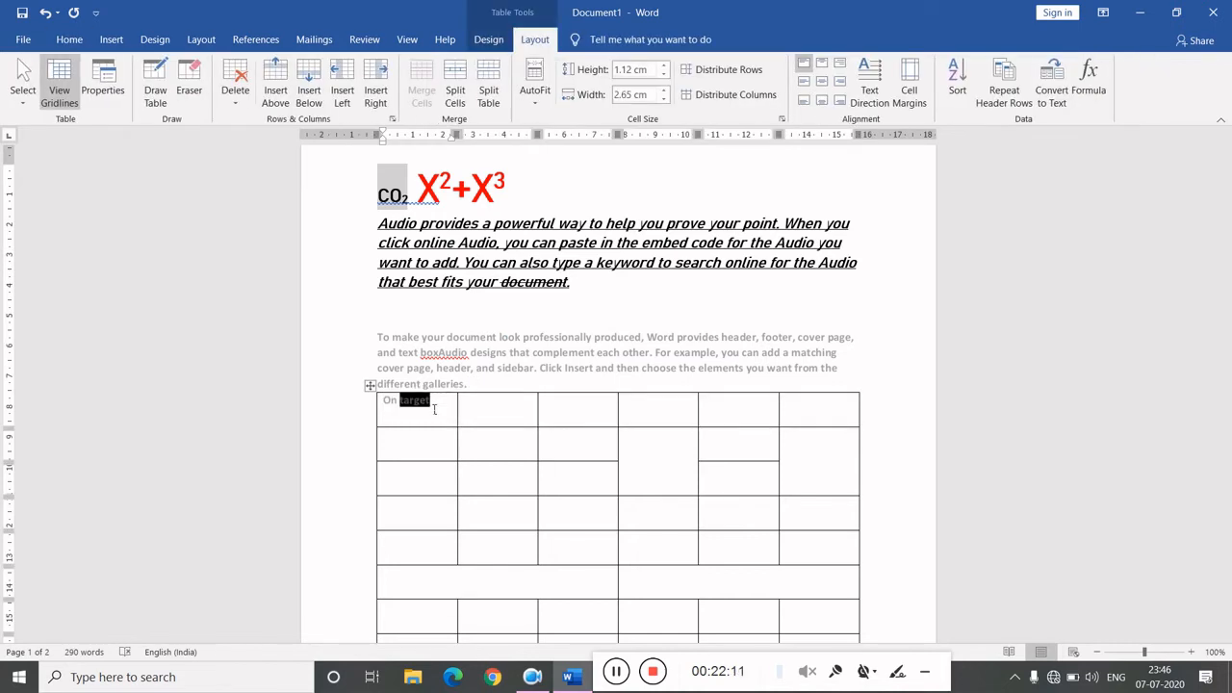
{"action": "left_click", "coordinate": [65, 44]}
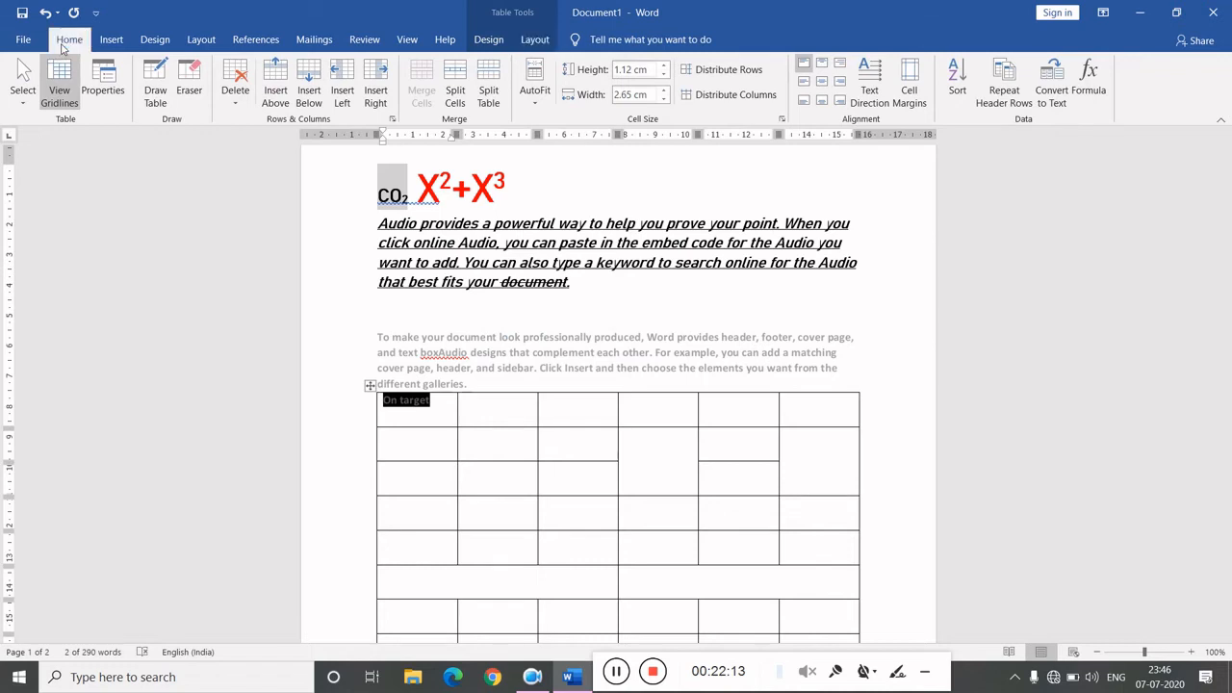
{"action": "left_click", "coordinate": [336, 97]}
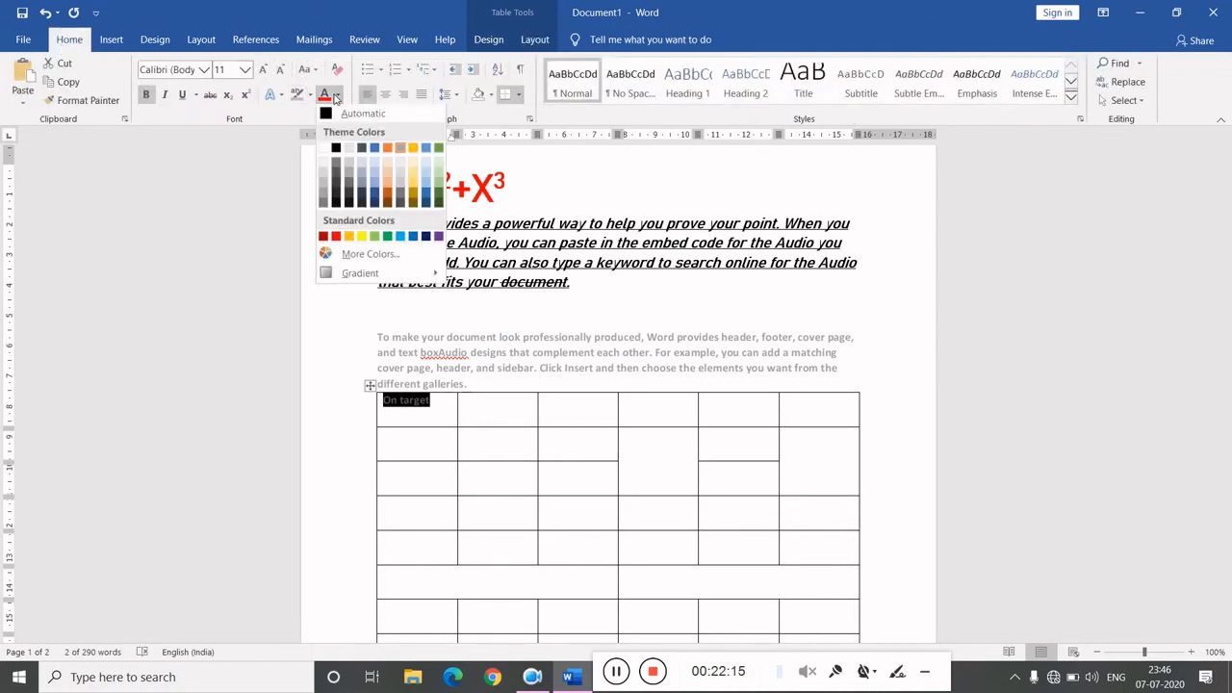
{"action": "left_click", "coordinate": [328, 116]}
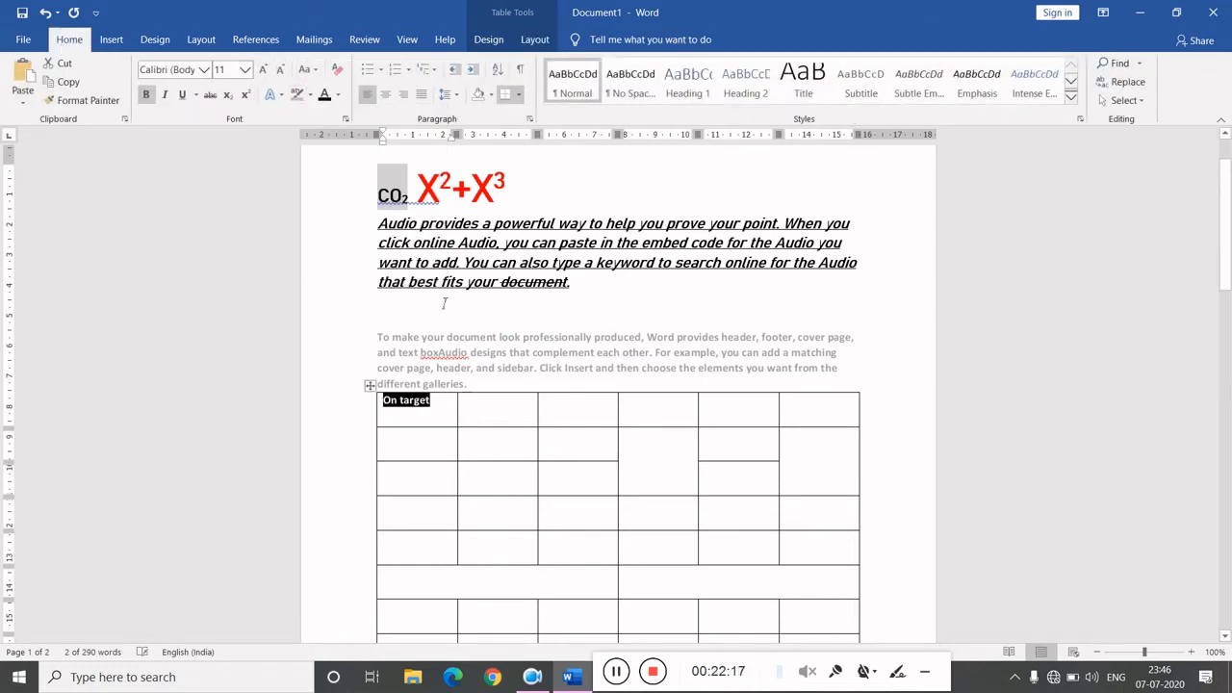
{"action": "left_click", "coordinate": [445, 408]}
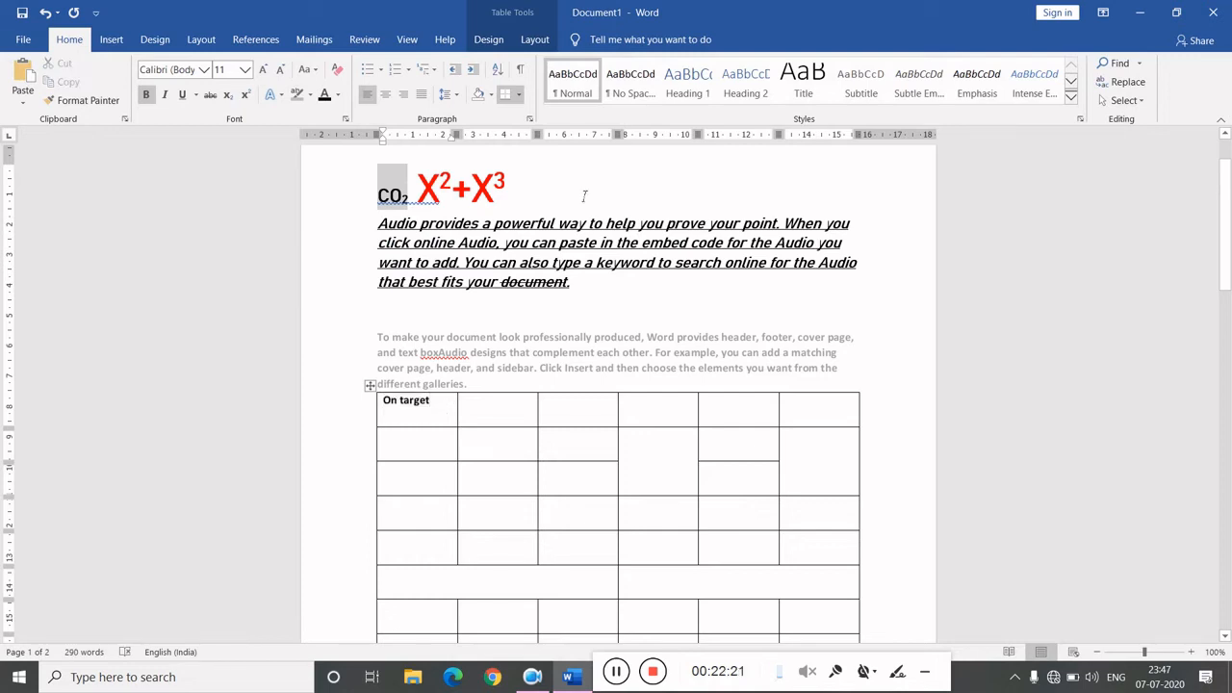
- Try the top, middle and bottom left and centre cell alignments on the 'On target' cell
{"action": "left_click", "coordinate": [536, 41]}
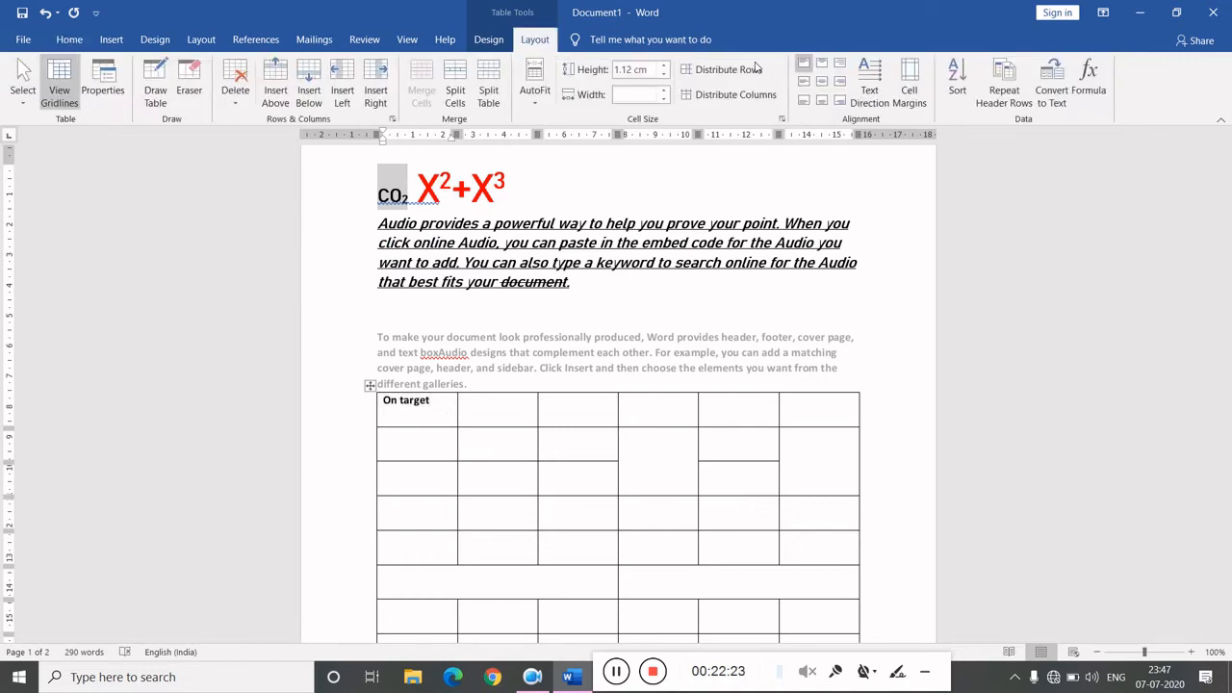
{"action": "left_click", "coordinate": [809, 65]}
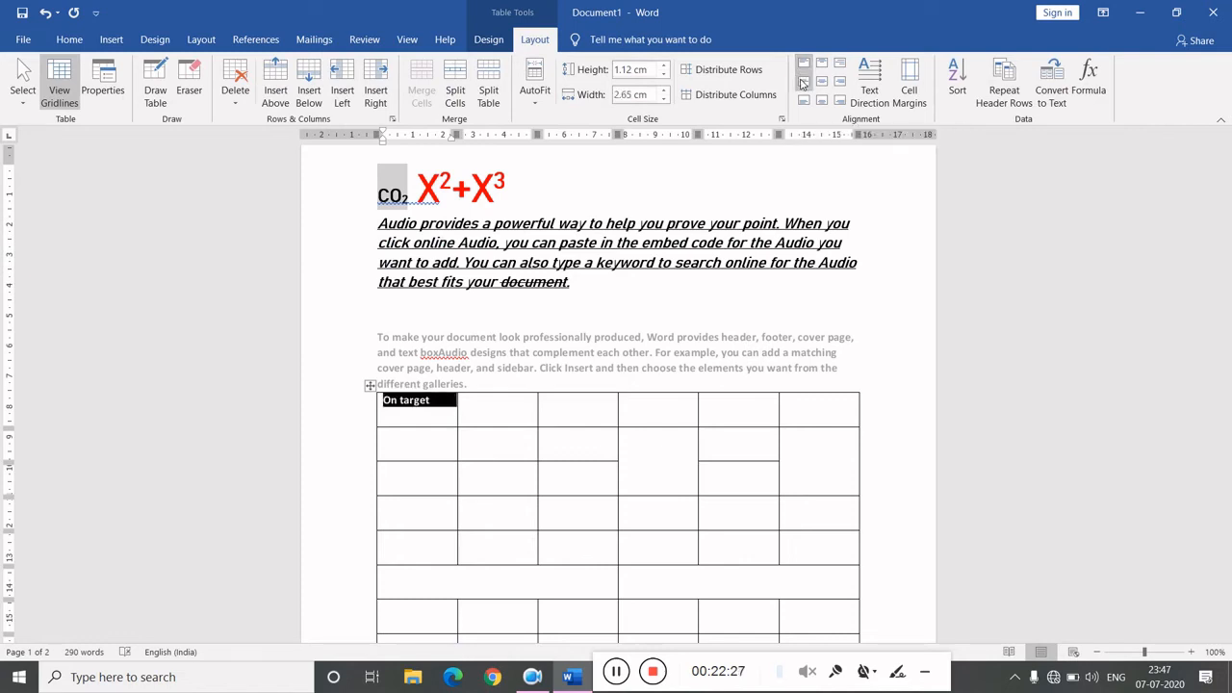
{"action": "left_click", "coordinate": [804, 84]}
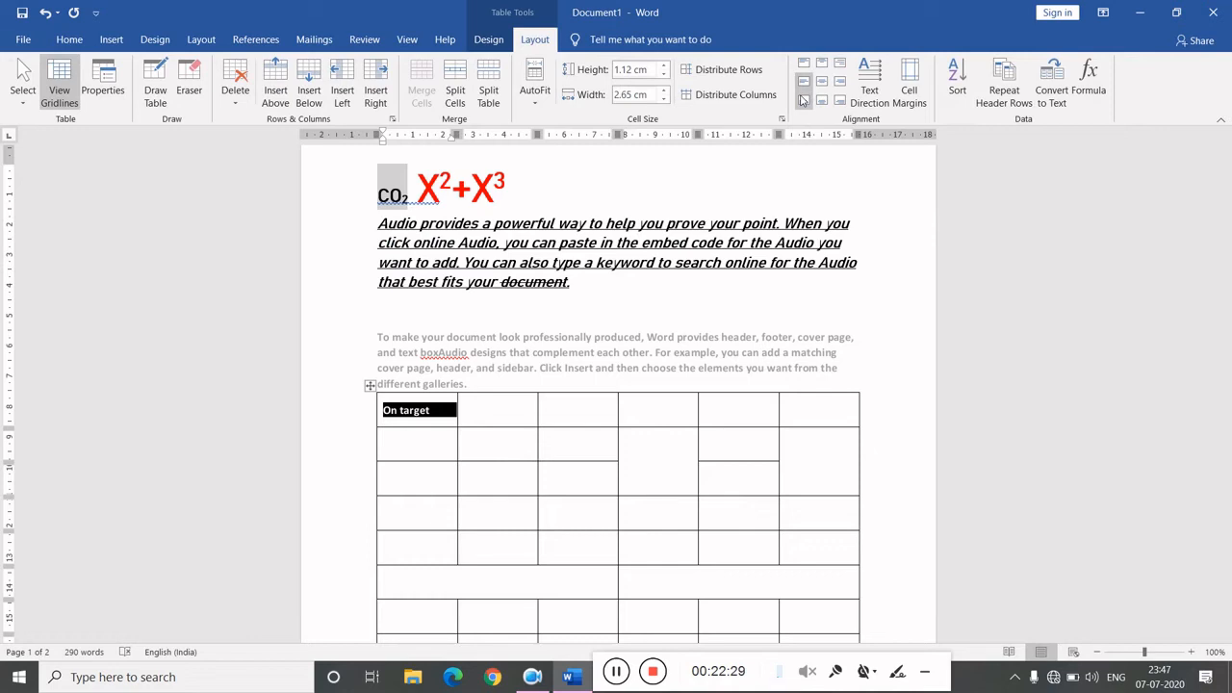
{"action": "left_click", "coordinate": [803, 100]}
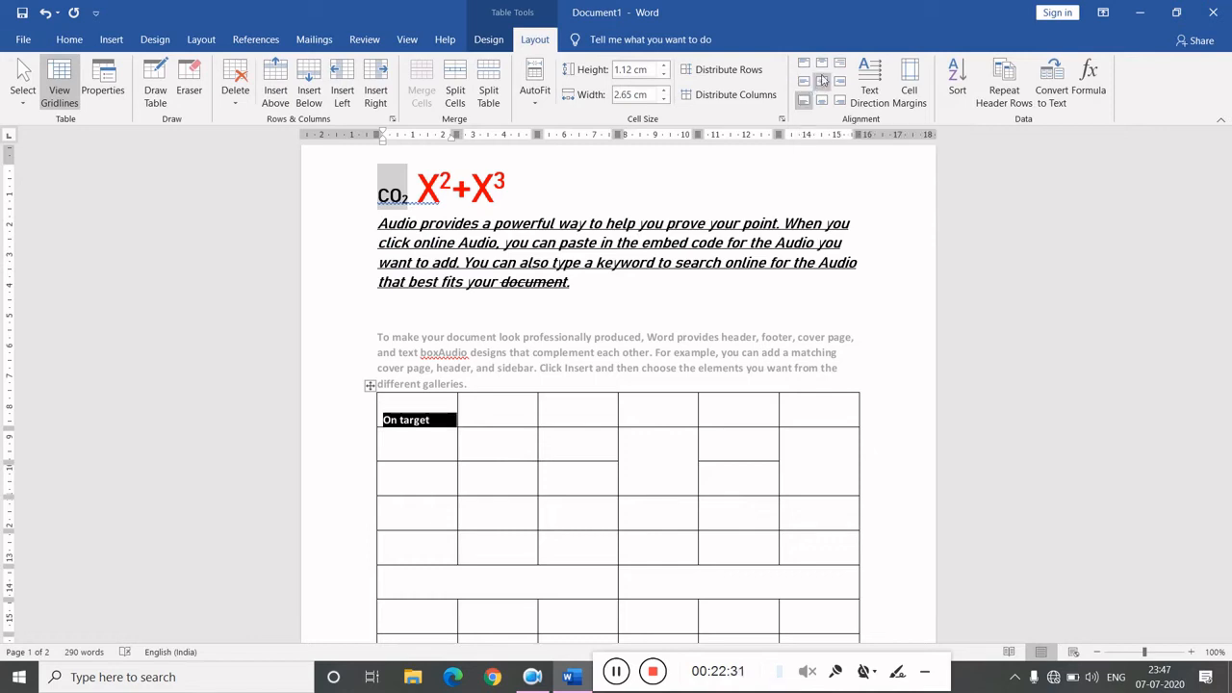
{"action": "left_click", "coordinate": [821, 64]}
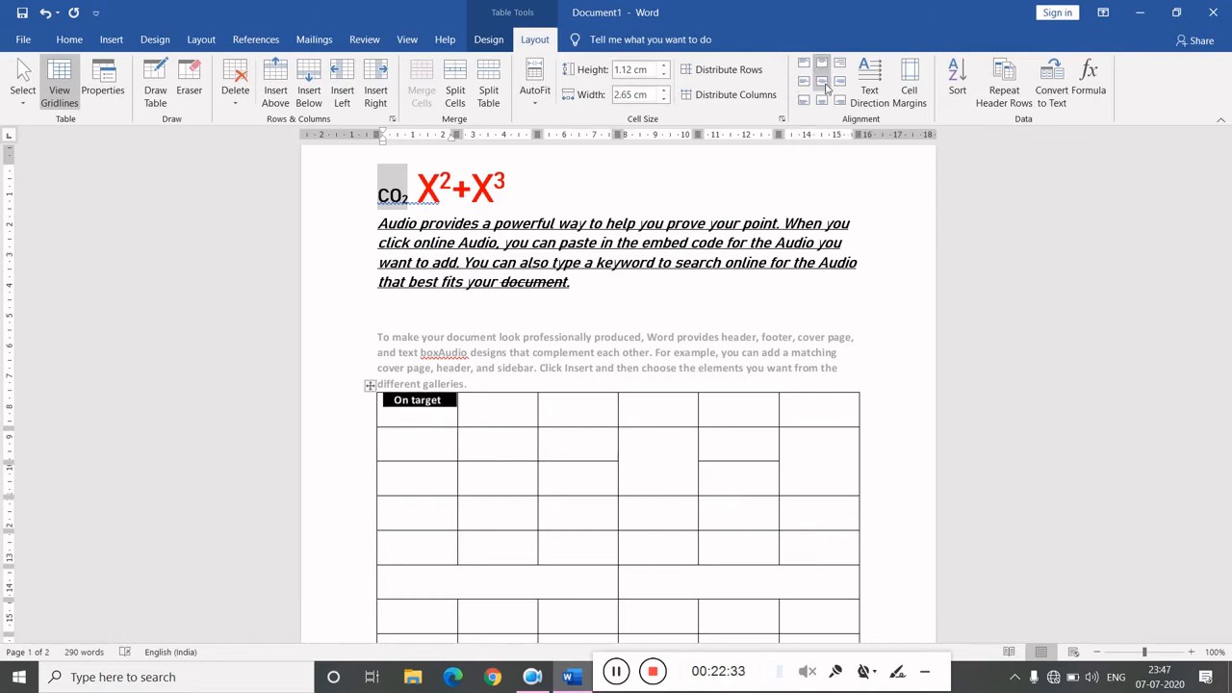
{"action": "left_click", "coordinate": [822, 83]}
{"action": "left_click", "coordinate": [821, 100]}
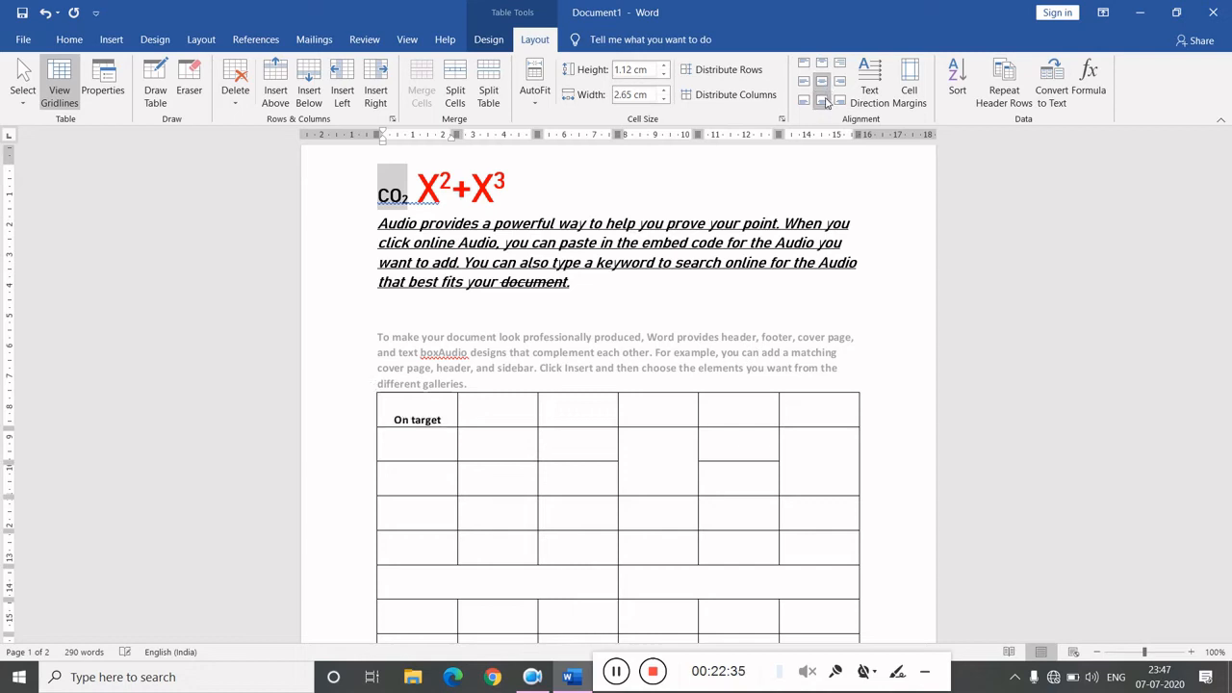
- Try the right-hand alignments and leave 'On target' aligned bottom right in its cell
{"action": "left_click", "coordinate": [839, 63]}
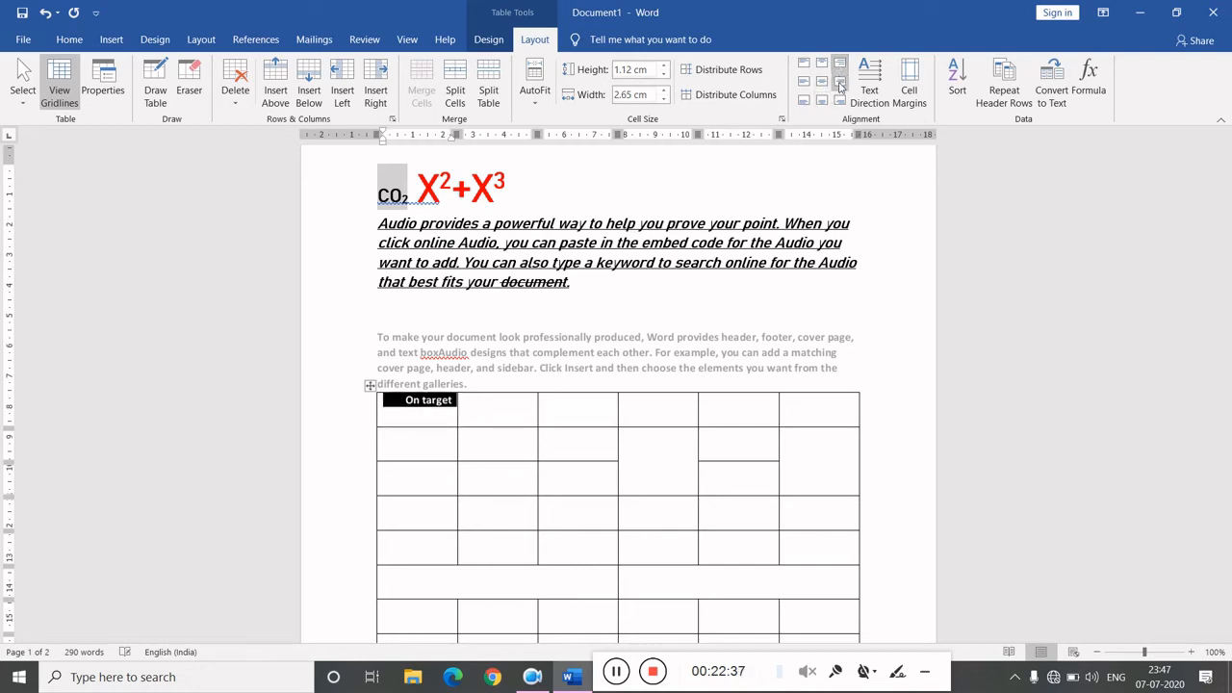
{"action": "left_click", "coordinate": [839, 83]}
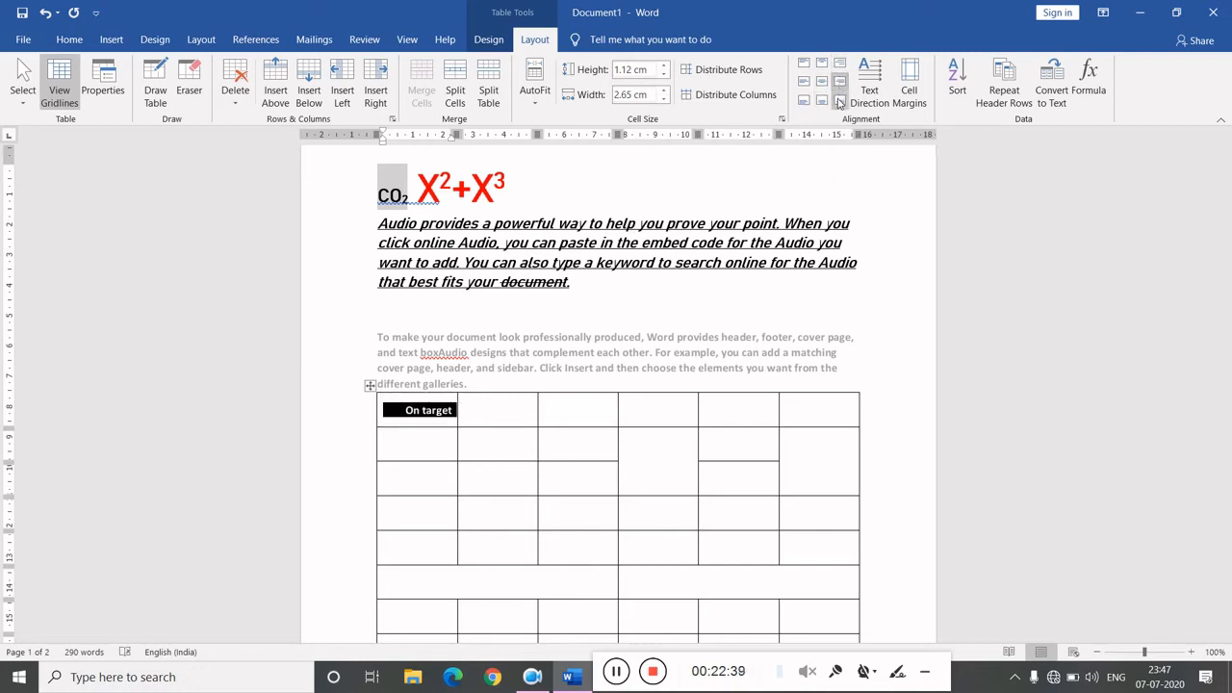
{"action": "left_click", "coordinate": [839, 100]}
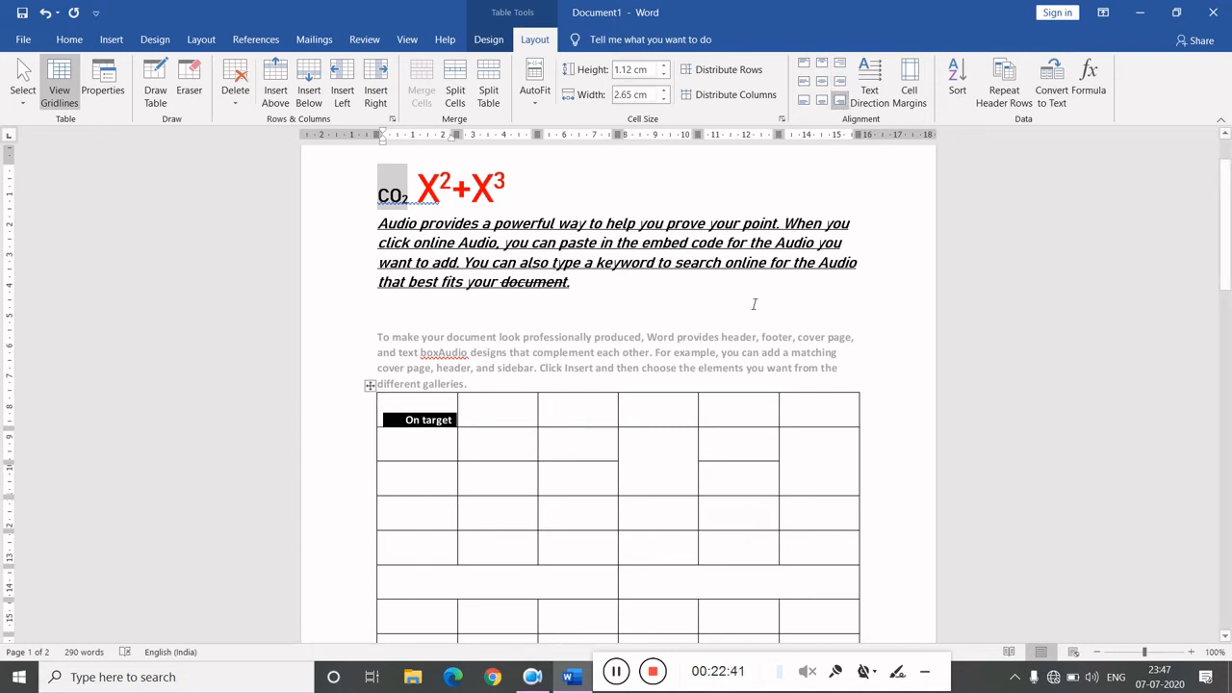
{"action": "left_click", "coordinate": [537, 432]}
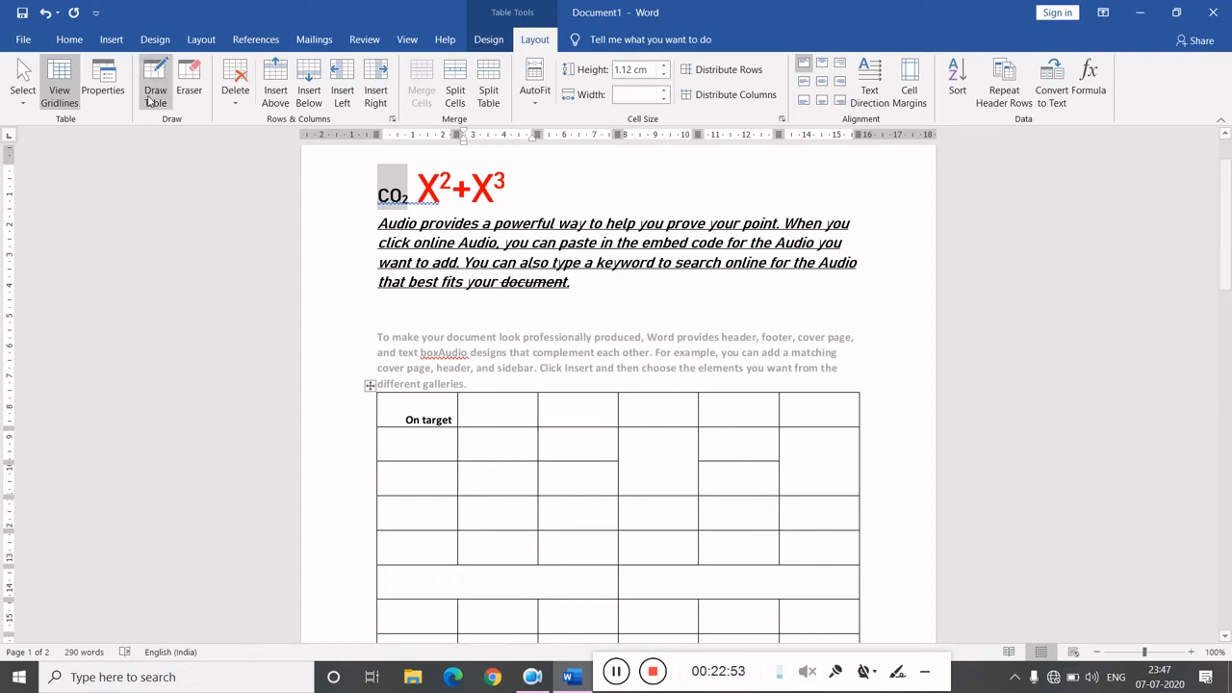
- Open the SmartArt graphic chooser to insert a SmartArt graphic
{"action": "left_click", "coordinate": [112, 40]}
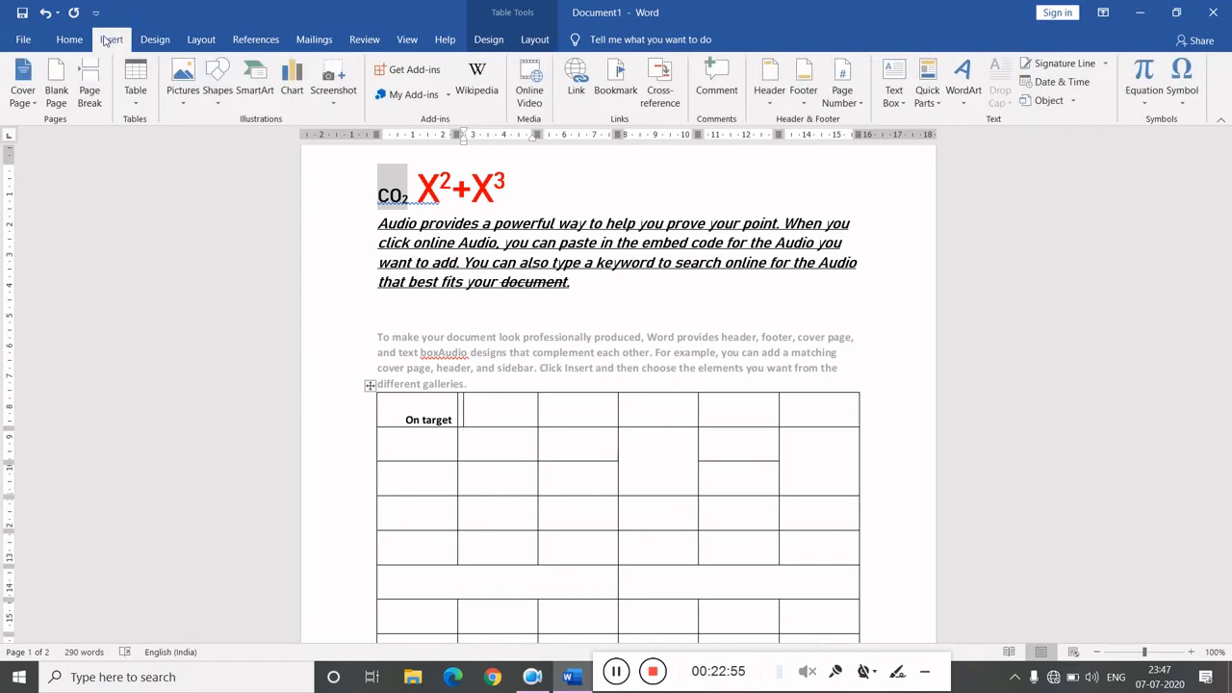
{"action": "left_click", "coordinate": [181, 106]}
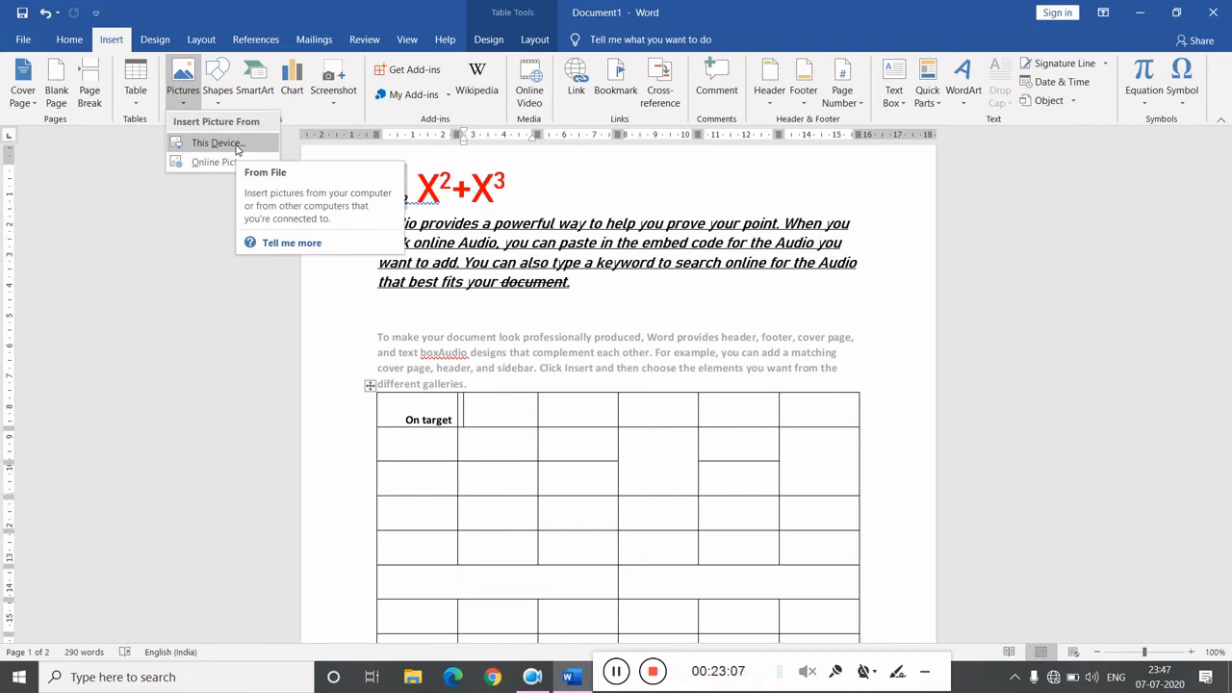
{"action": "left_click", "coordinate": [218, 85]}
{"action": "left_click", "coordinate": [218, 85]}
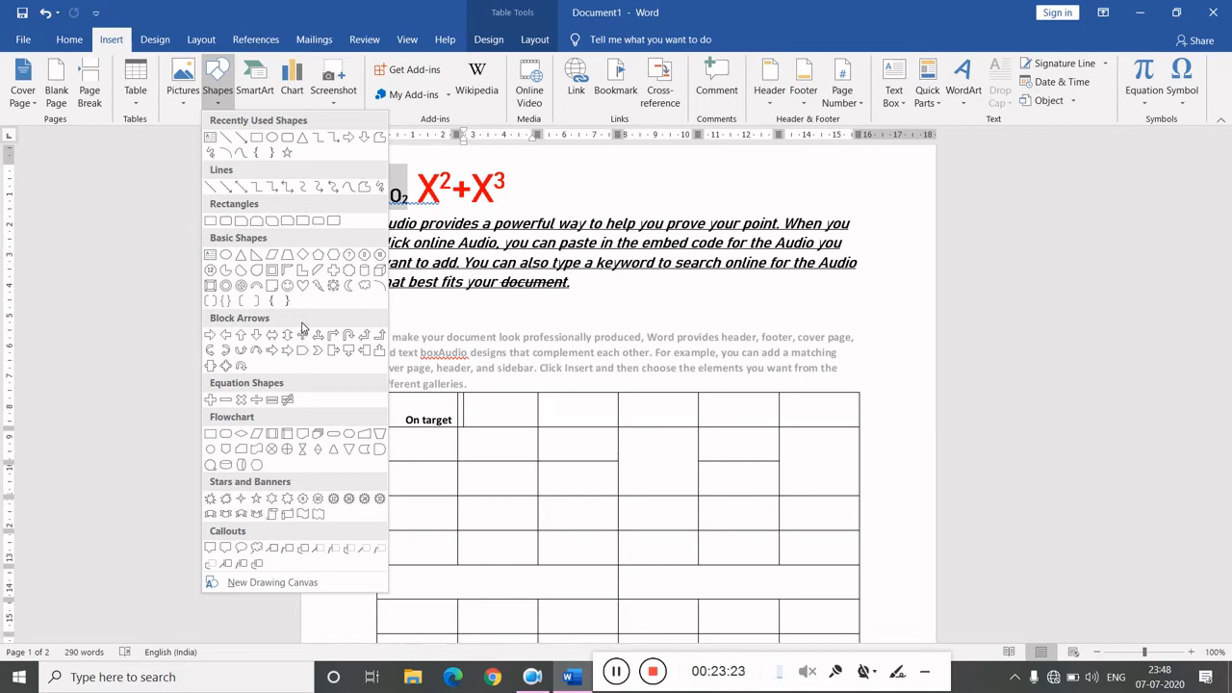
{"action": "left_click", "coordinate": [258, 96]}
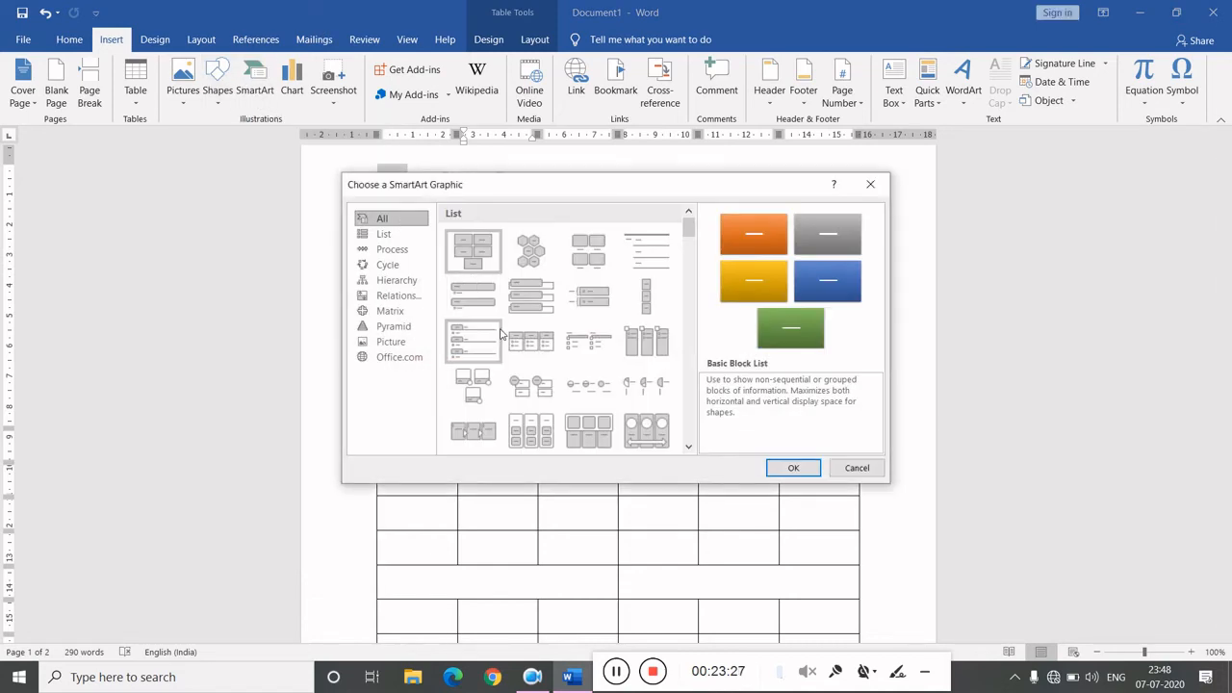
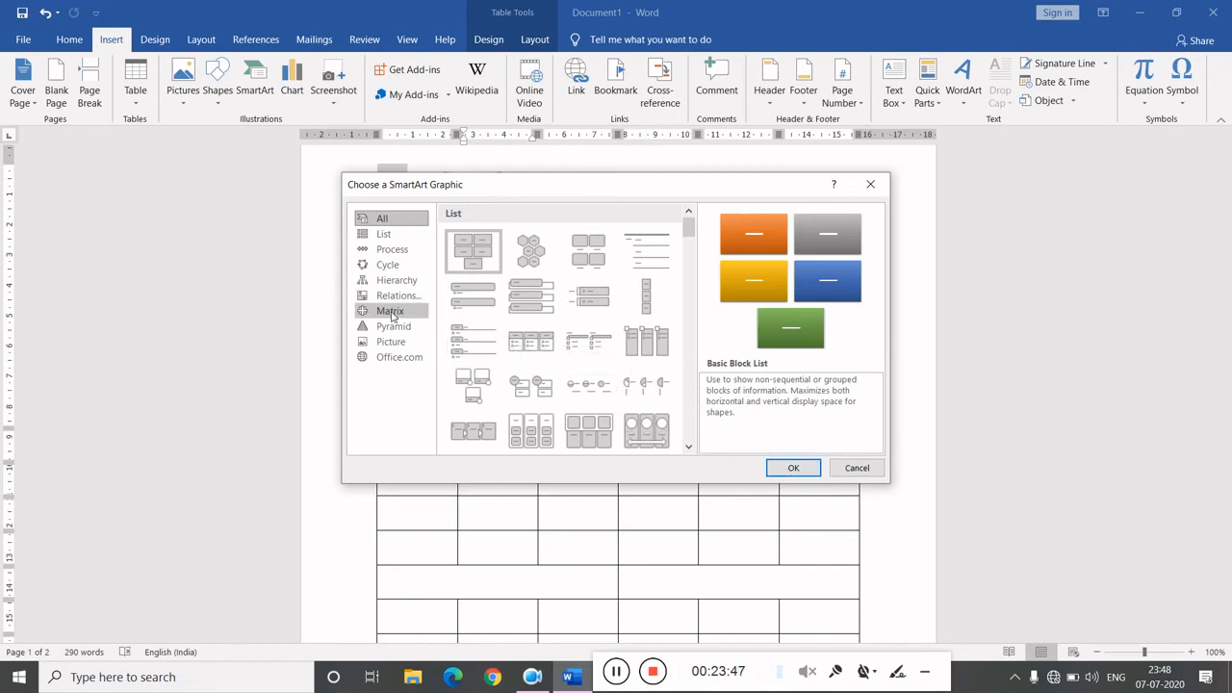
- Insert a Half Circle Organization Chart SmartArt graphic from the Hierarchy category
{"action": "left_click", "coordinate": [412, 280]}
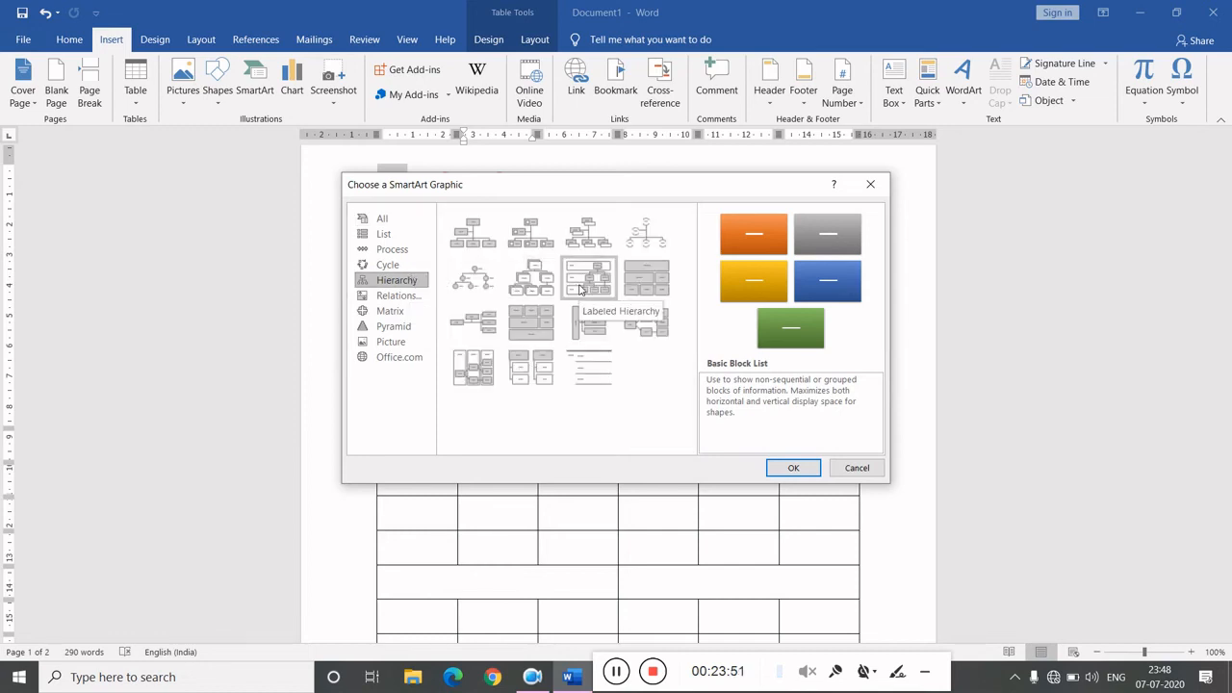
{"action": "left_click", "coordinate": [650, 239]}
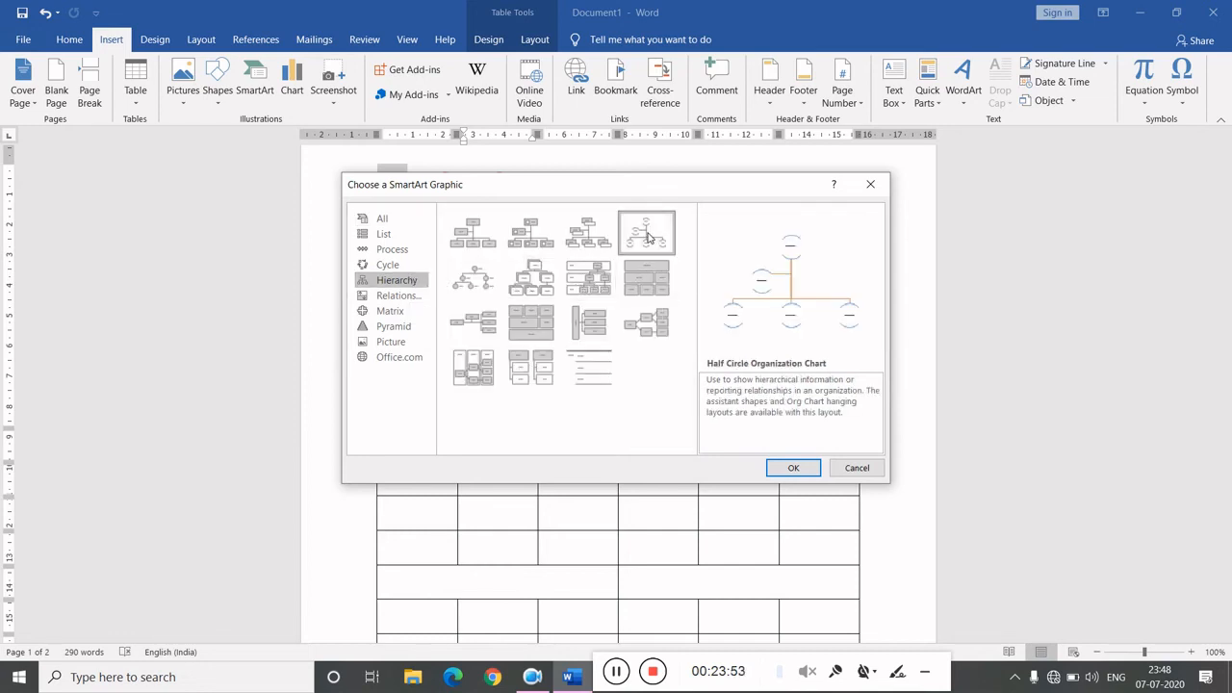
{"action": "left_click", "coordinate": [792, 468]}
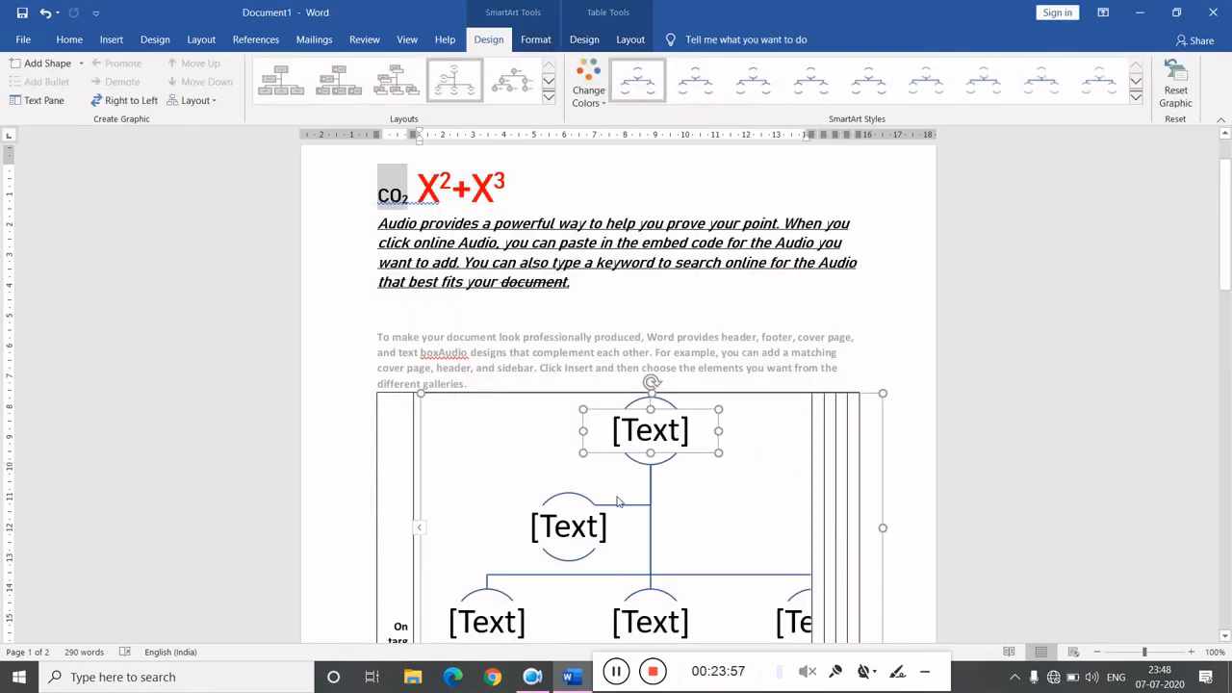
- Undo repeatedly to remove the SmartArt graphic and the inserted table with its edits
{"action": "key", "text": "ctrl+z"}
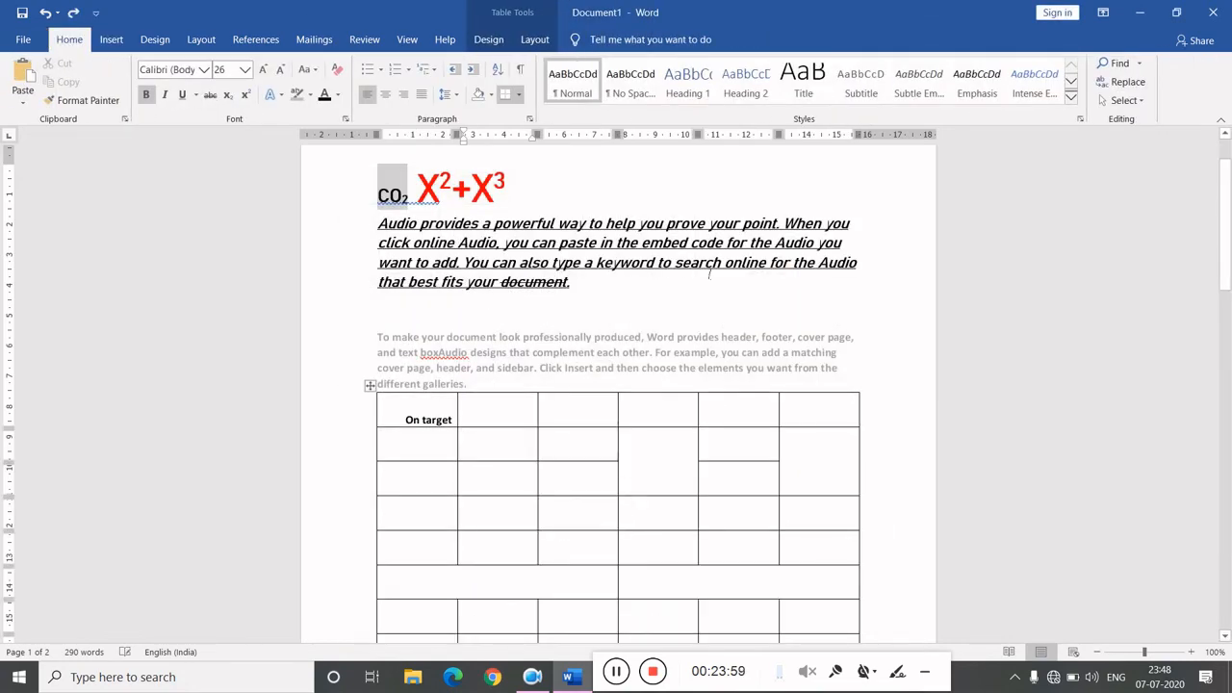
{"action": "key", "text": "ctrl+z"}
{"action": "key", "text": "ctrl+z"}
{"action": "key", "text": "ctrl+z"}
{"action": "key", "text": "ctrl+z"}
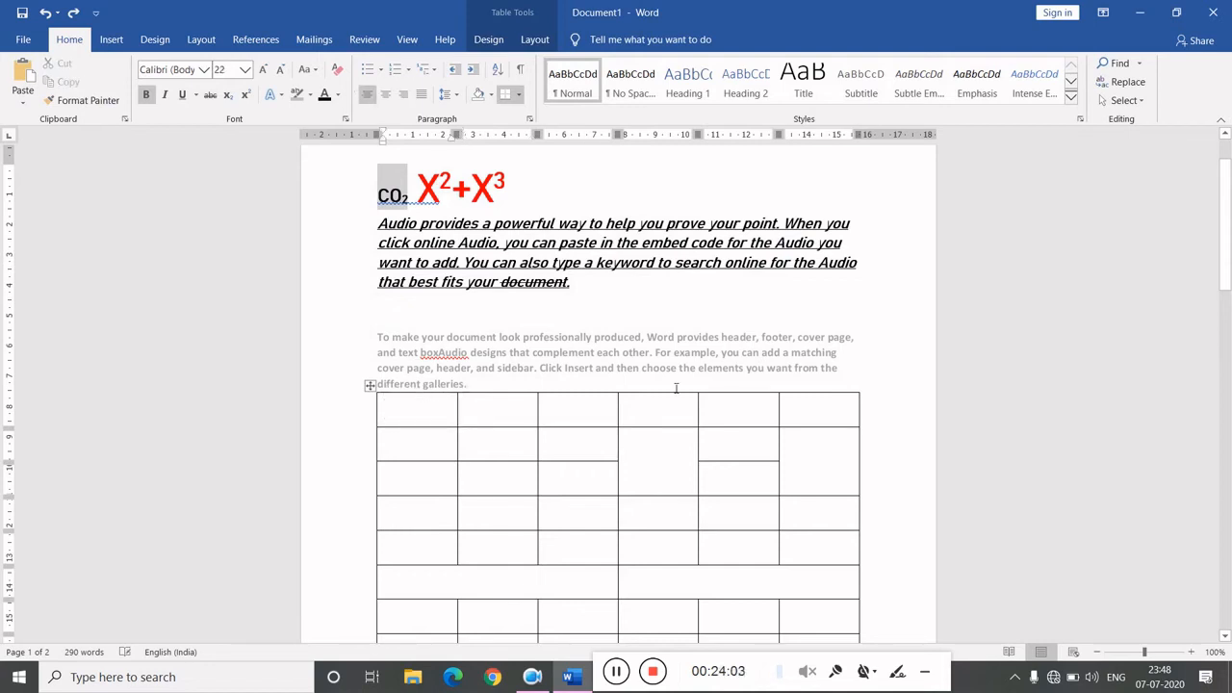
{"action": "key", "text": "ctrl+z"}
{"action": "key", "text": "ctrl+z"}
{"action": "key", "text": "ctrl+z"}
{"action": "key", "text": "ctrl+z"}
{"action": "key", "text": "ctrl+z"}
{"action": "key", "text": "ctrl+z"}
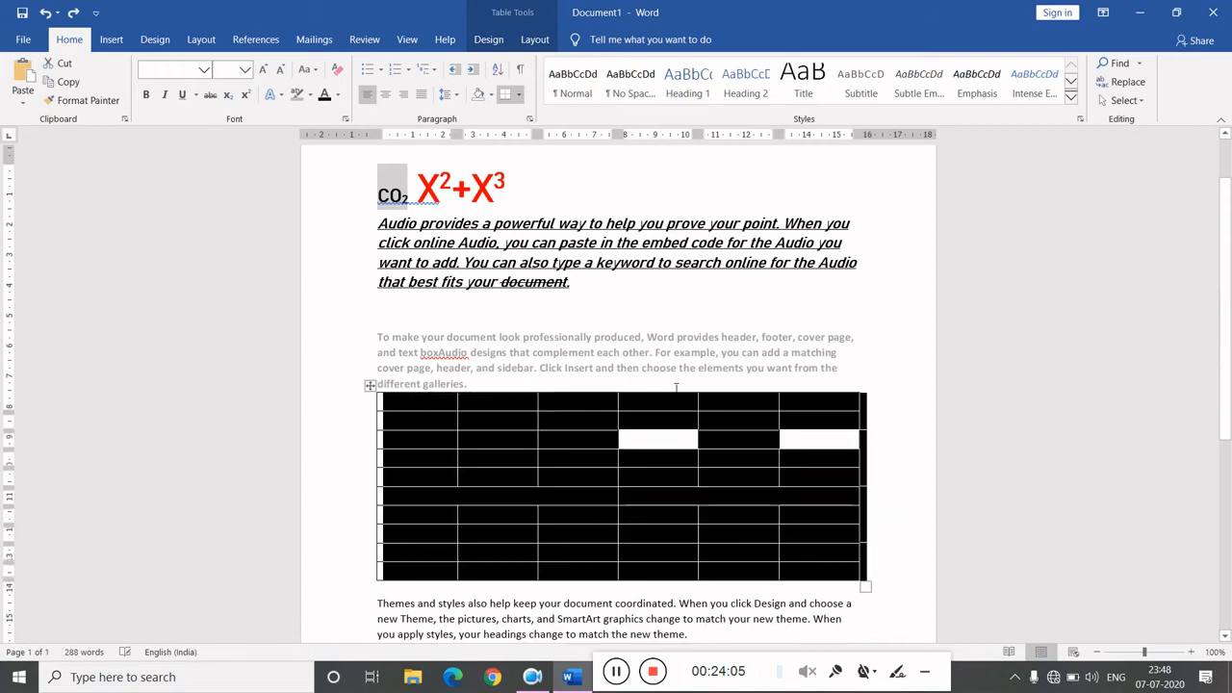
{"action": "key", "text": "ctrl+z"}
{"action": "key", "text": "ctrl+z"}
{"action": "key", "text": "ctrl+z"}
{"action": "key", "text": "ctrl+z"}
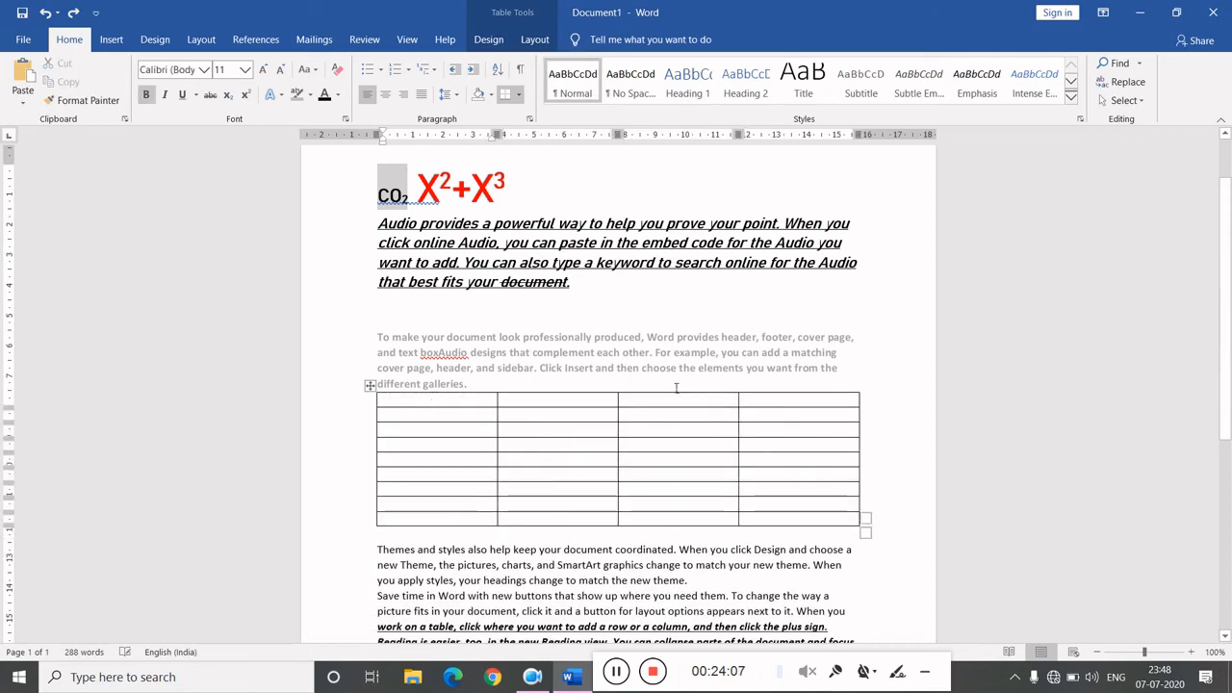
{"action": "key", "text": "ctrl+z"}
{"action": "key", "text": "ctrl+z"}
{"action": "key", "text": "ctrl+z"}
{"action": "key", "text": "ctrl+z"}
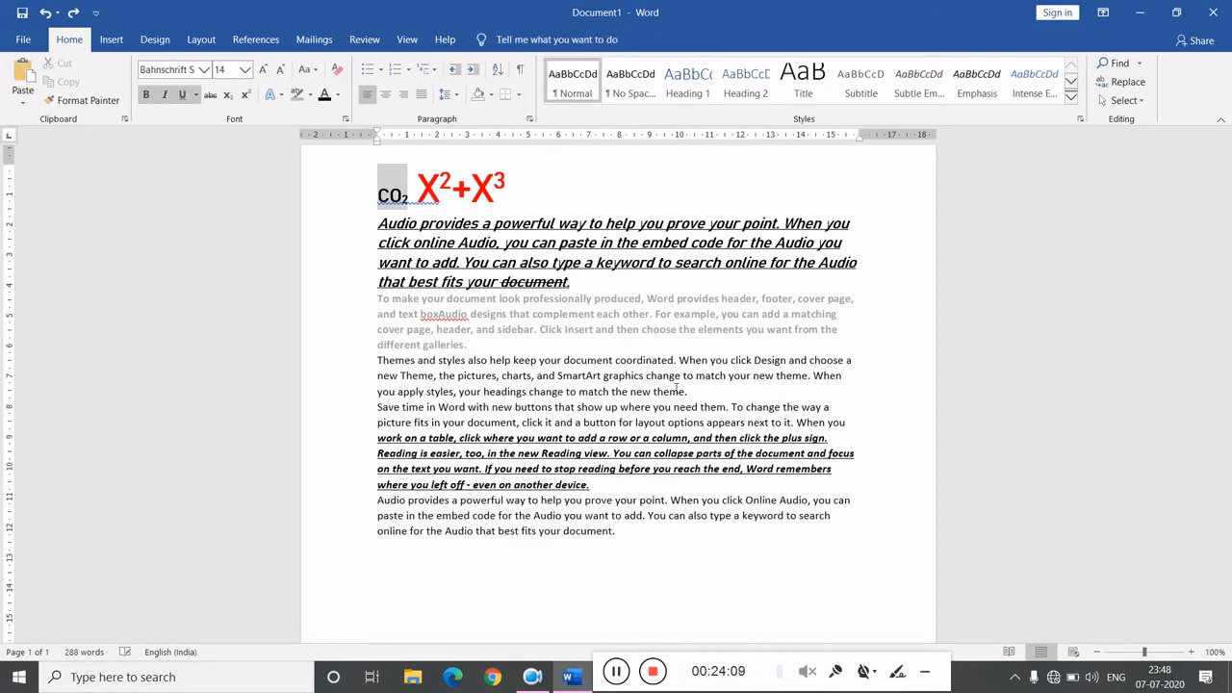
- Open the Insert Chart dialog and browse through the available chart categories
{"action": "left_click", "coordinate": [123, 40]}
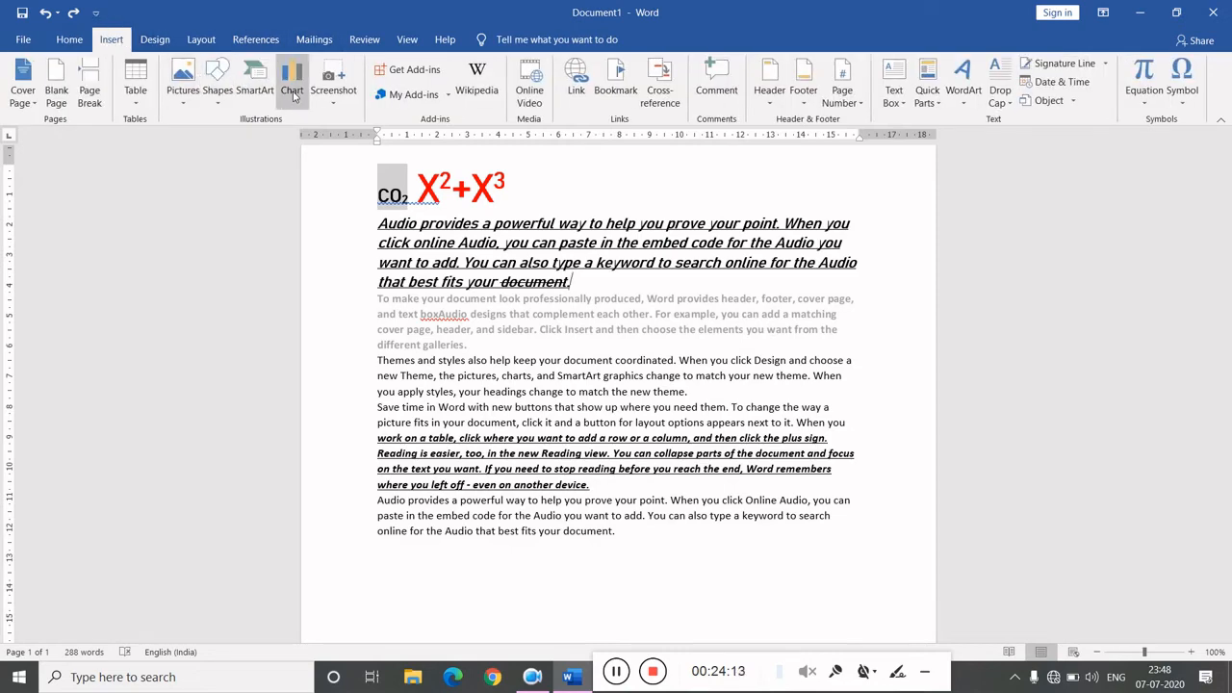
{"action": "left_click", "coordinate": [293, 95]}
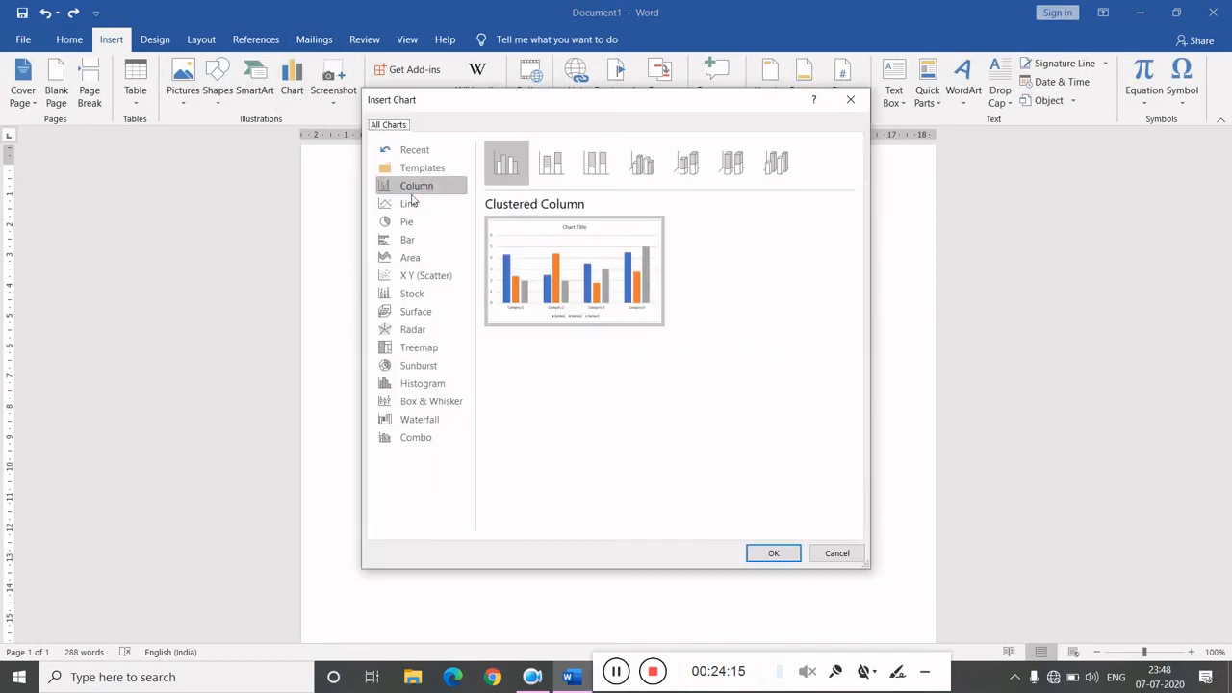
{"action": "left_click", "coordinate": [428, 294]}
{"action": "left_click", "coordinate": [427, 311]}
{"action": "left_click", "coordinate": [420, 331]}
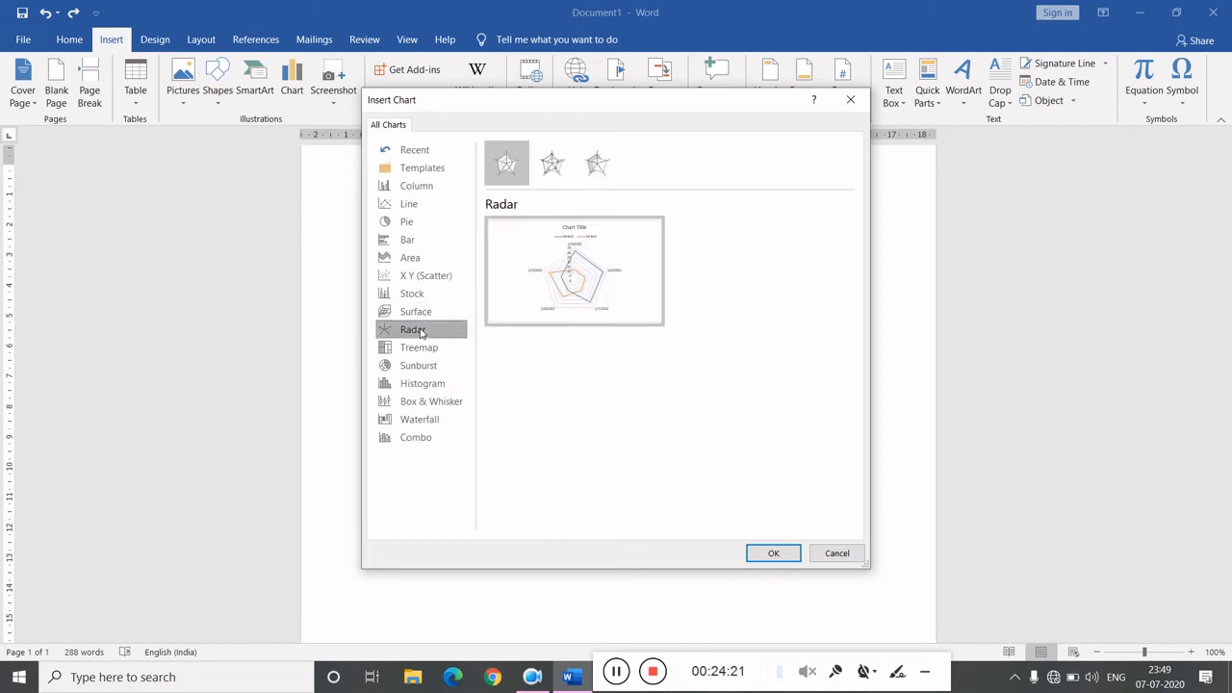
{"action": "left_click", "coordinate": [421, 352]}
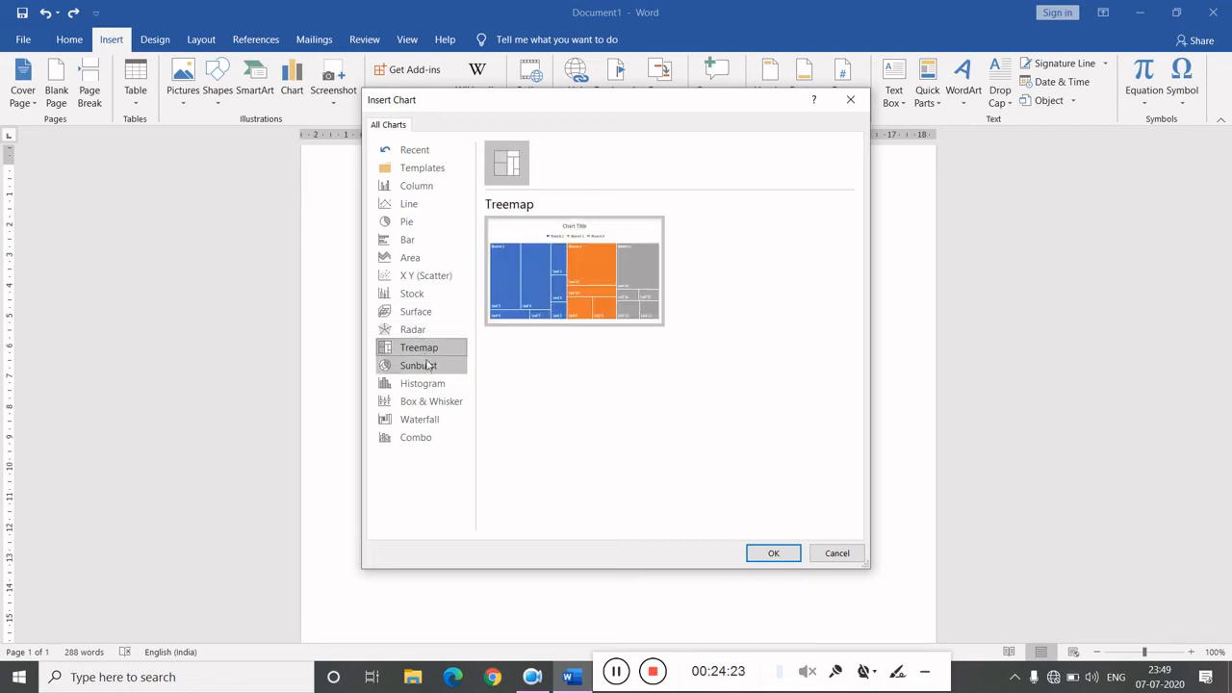
{"action": "left_click", "coordinate": [428, 368]}
{"action": "left_click", "coordinate": [433, 385]}
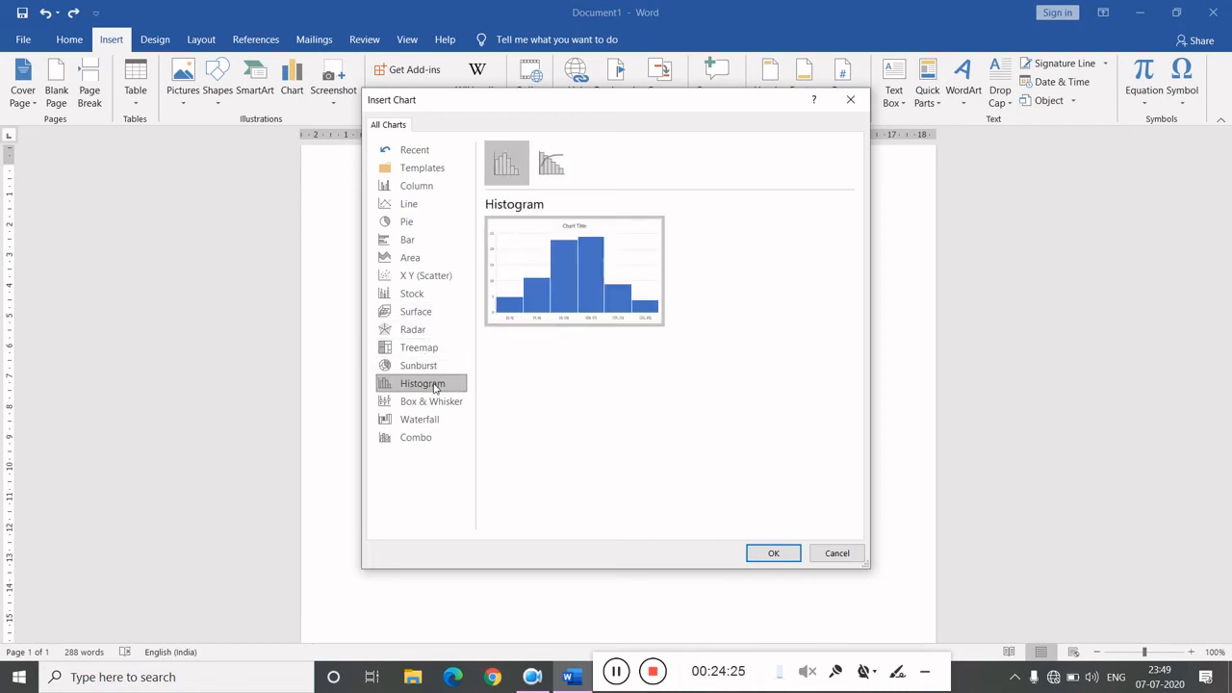
{"action": "left_click", "coordinate": [441, 403]}
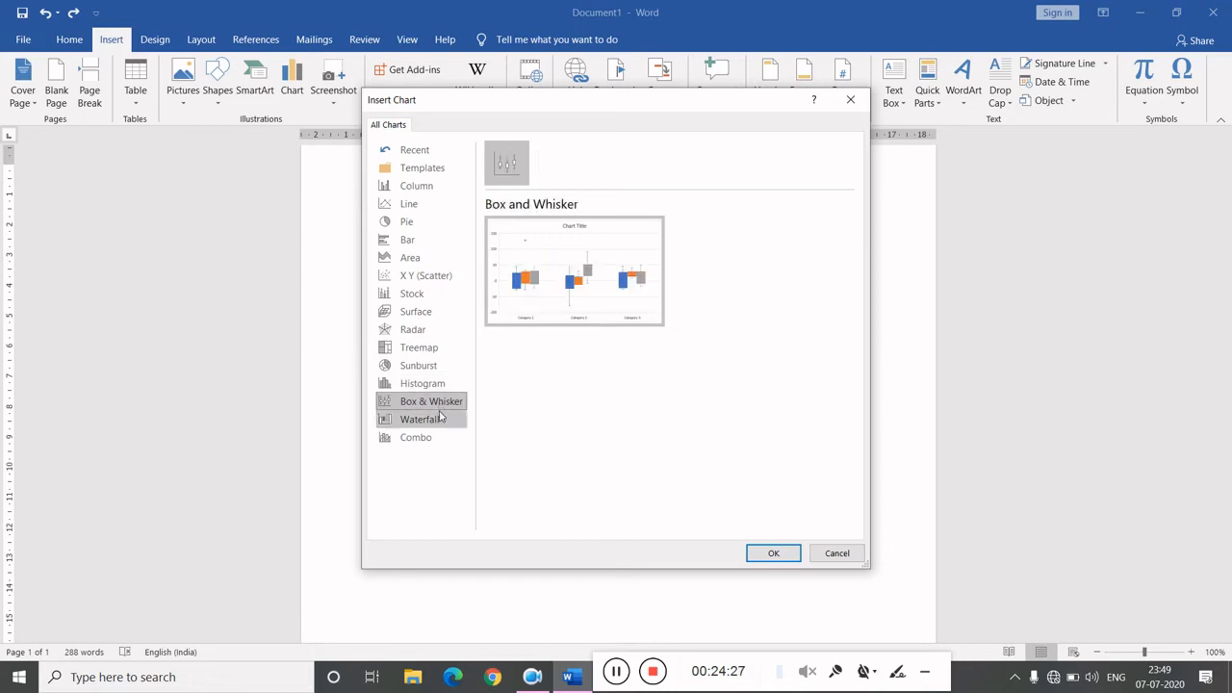
{"action": "left_click", "coordinate": [438, 424]}
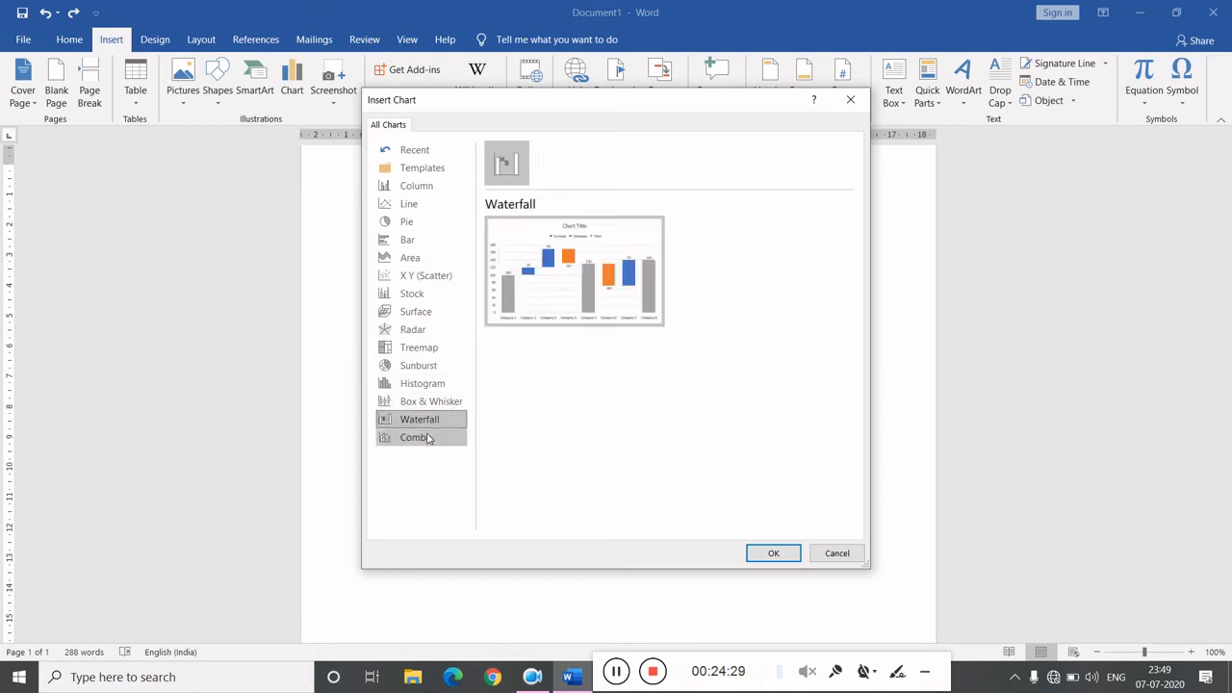
{"action": "left_click", "coordinate": [429, 439]}
{"action": "left_click", "coordinate": [409, 256]}
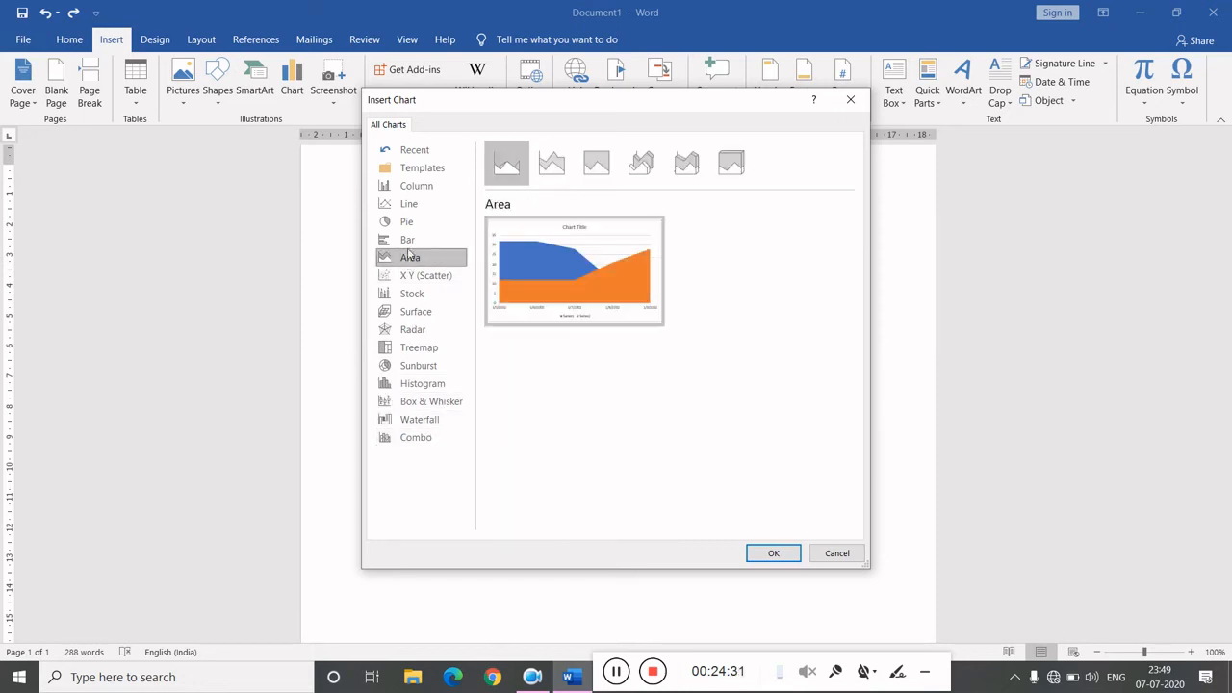
{"action": "left_click", "coordinate": [408, 241]}
{"action": "left_click", "coordinate": [412, 204]}
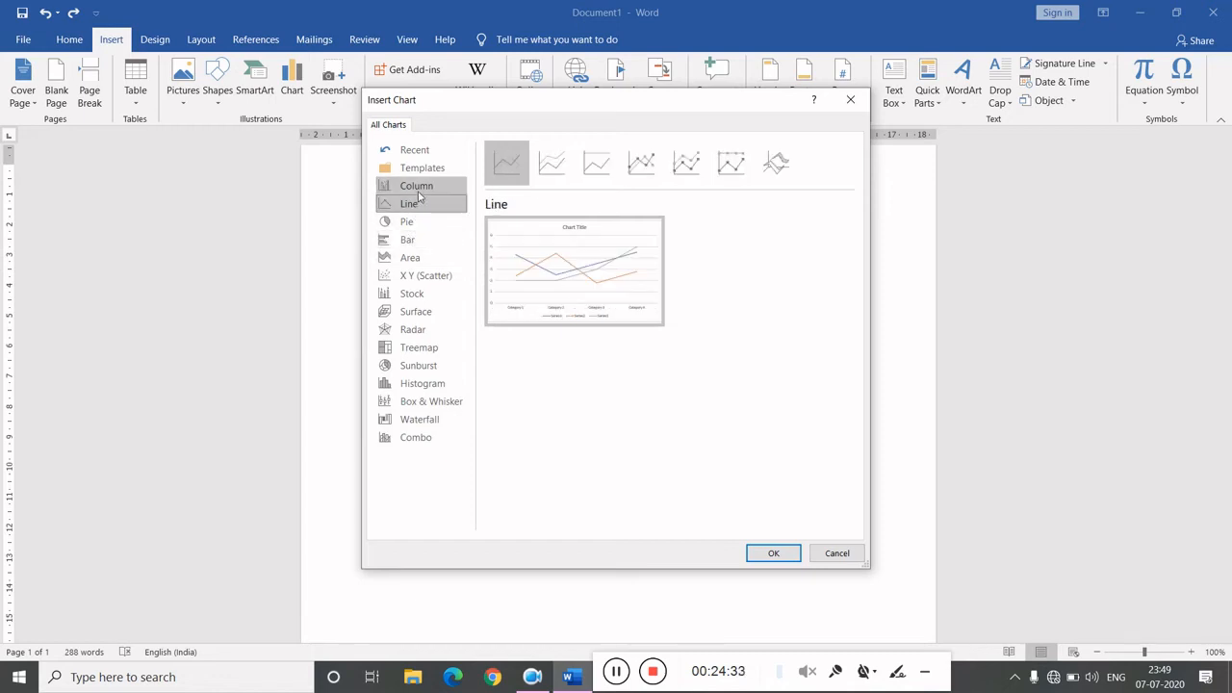
{"action": "left_click", "coordinate": [418, 193]}
{"action": "left_click", "coordinate": [429, 172]}
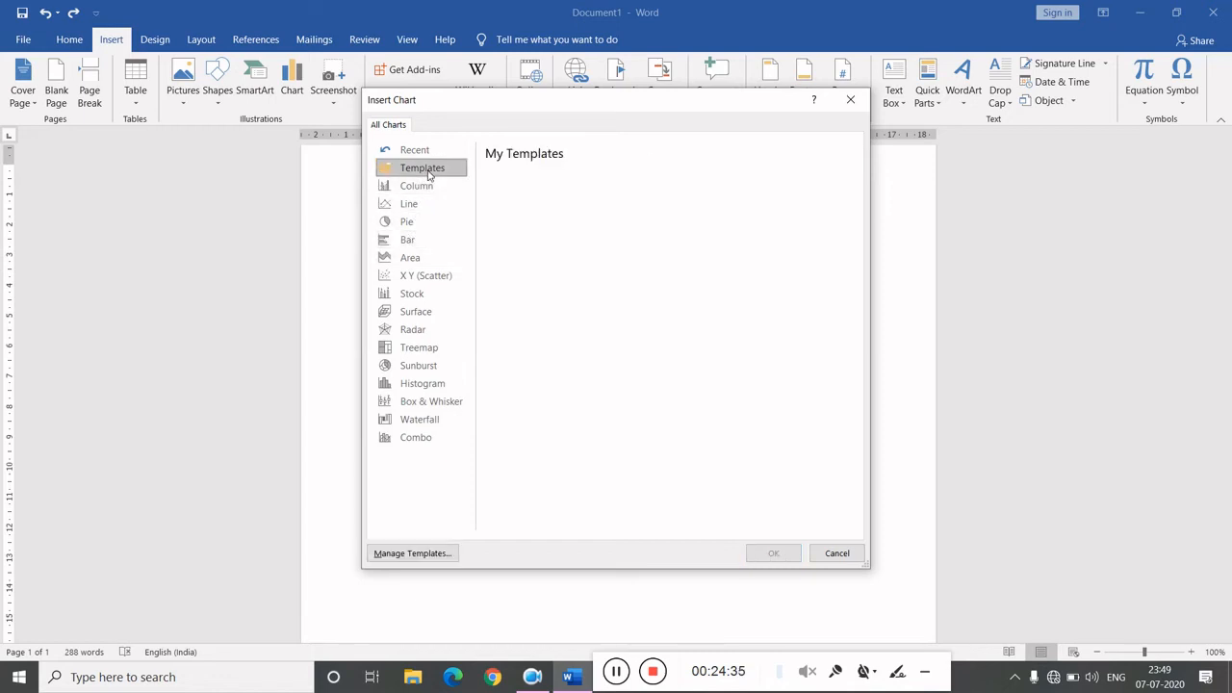
- Insert a Stacked Line with Markers line chart
{"action": "left_click", "coordinate": [436, 209]}
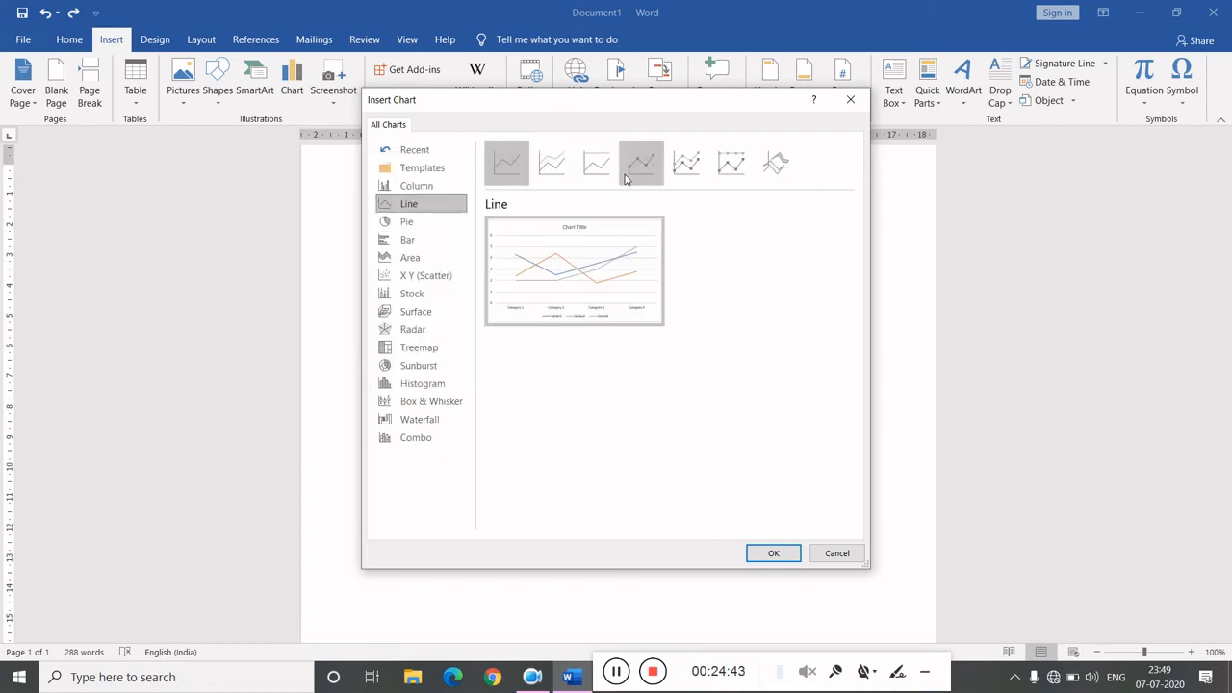
{"action": "left_click", "coordinate": [697, 163]}
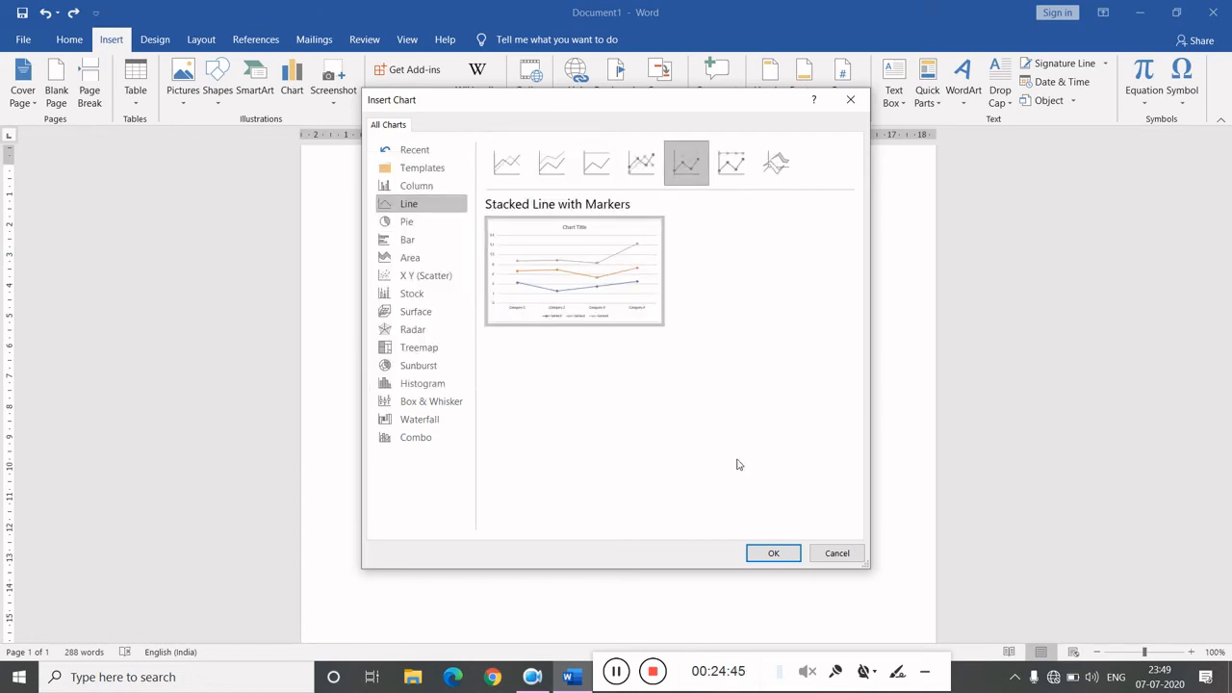
{"action": "left_click", "coordinate": [770, 553]}
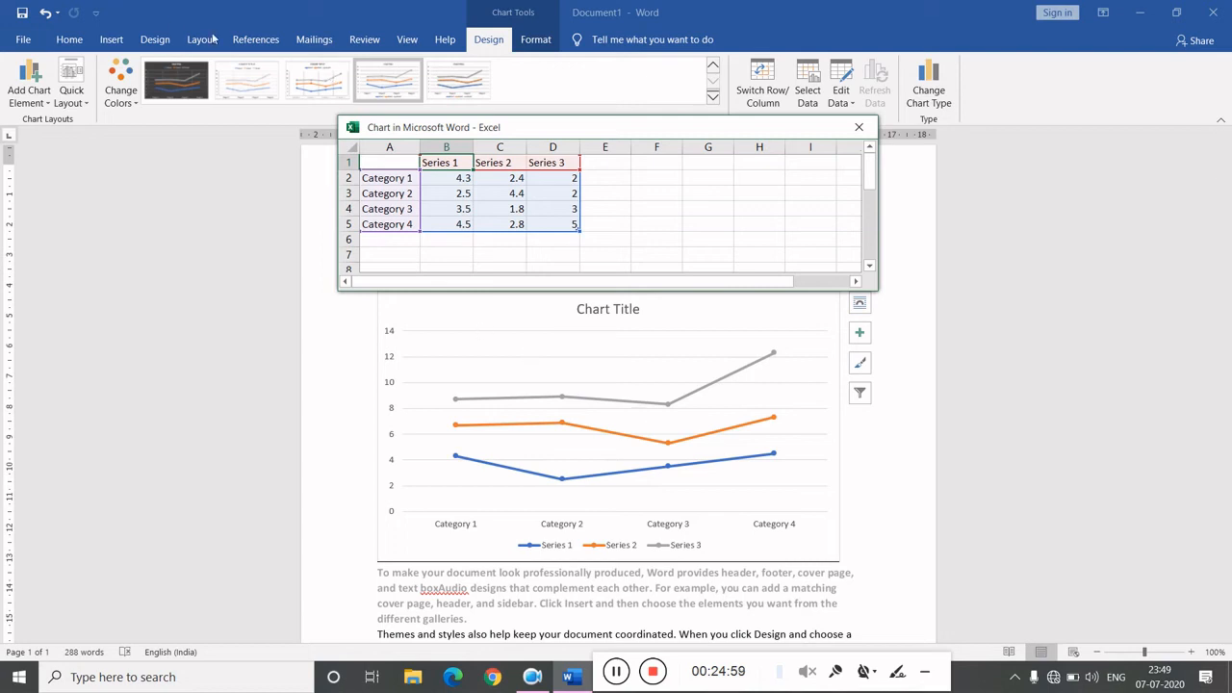
- Undo the chart insertion
{"action": "left_click", "coordinate": [108, 41]}
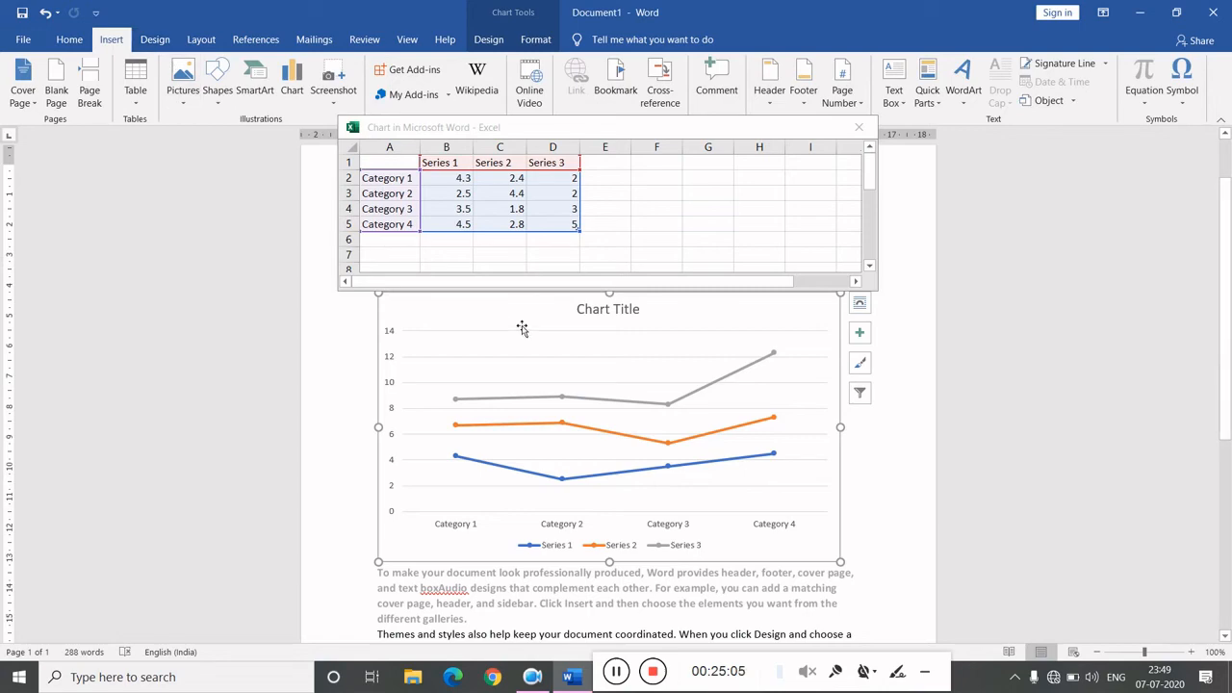
{"action": "key", "text": "ctrl+z"}
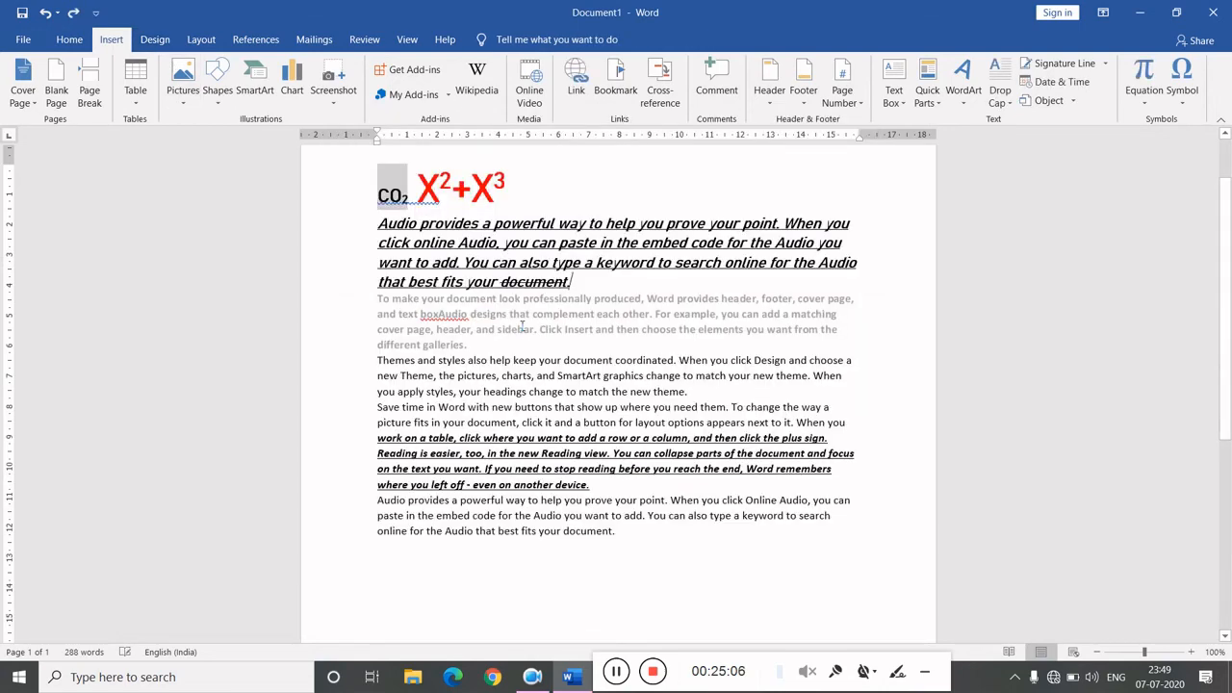
- View the Screenshot options with available windows and Screen Clipping, closing them without inserting
{"action": "left_click", "coordinate": [329, 106]}
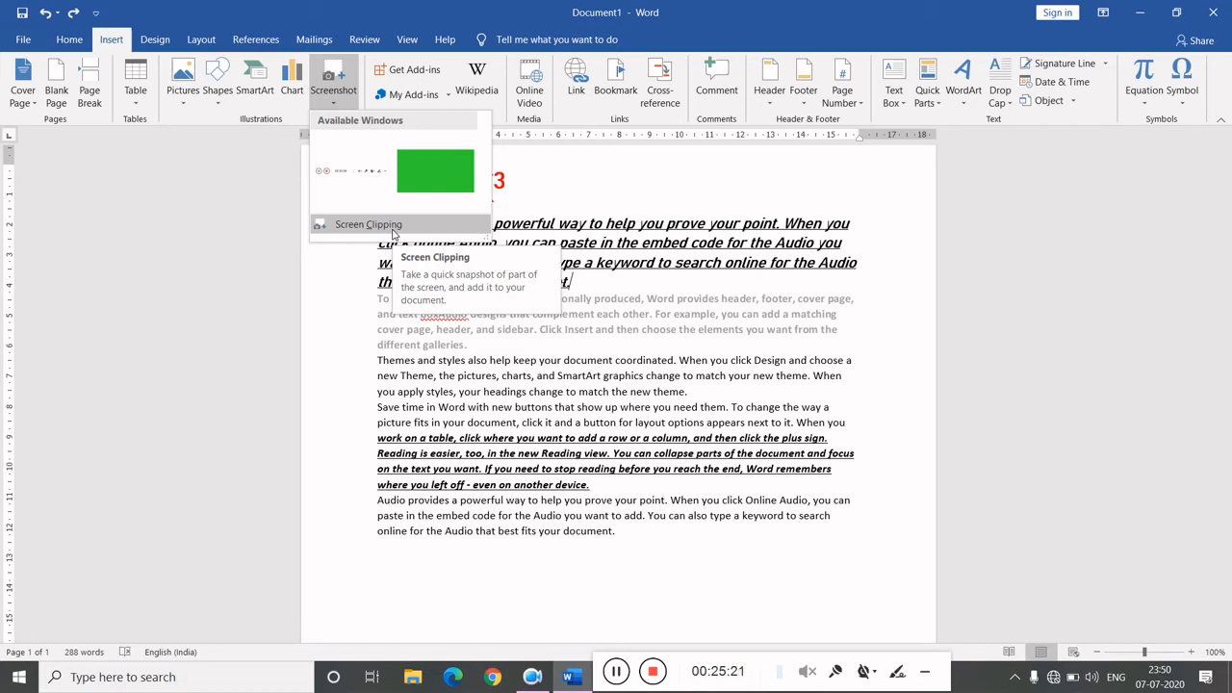
{"action": "left_click", "coordinate": [551, 195]}
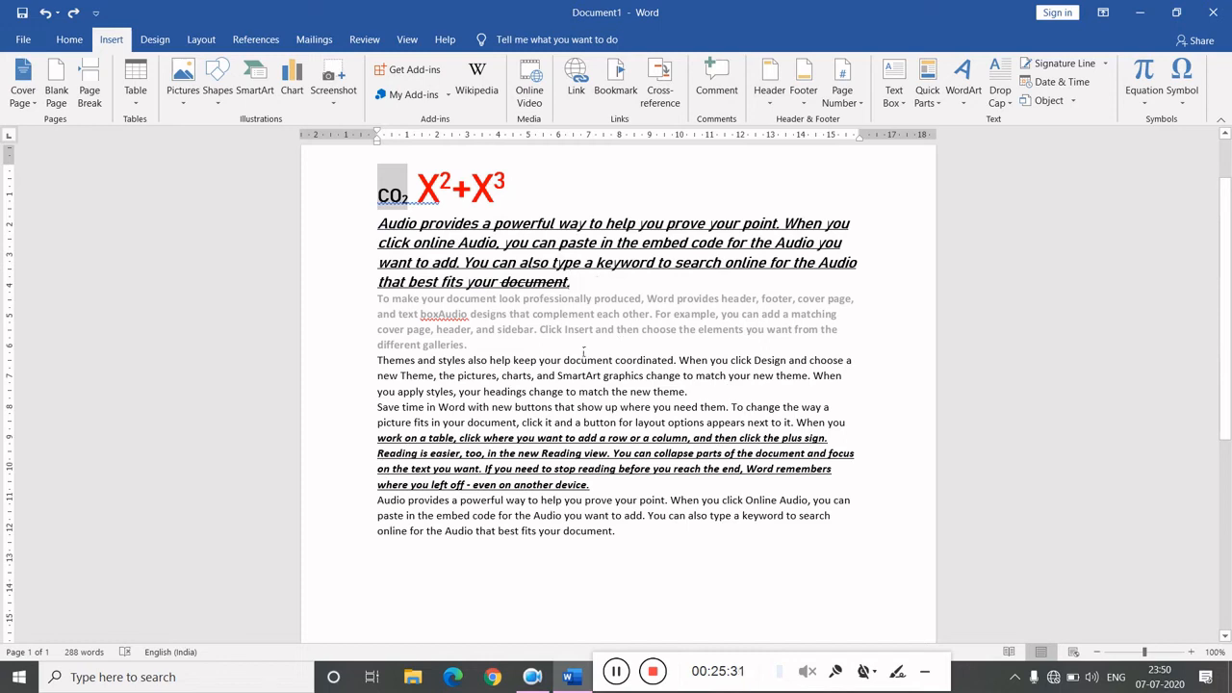
- Add a comment on the word 'galleries' and type sample text into it
{"action": "left_click", "coordinate": [732, 64]}
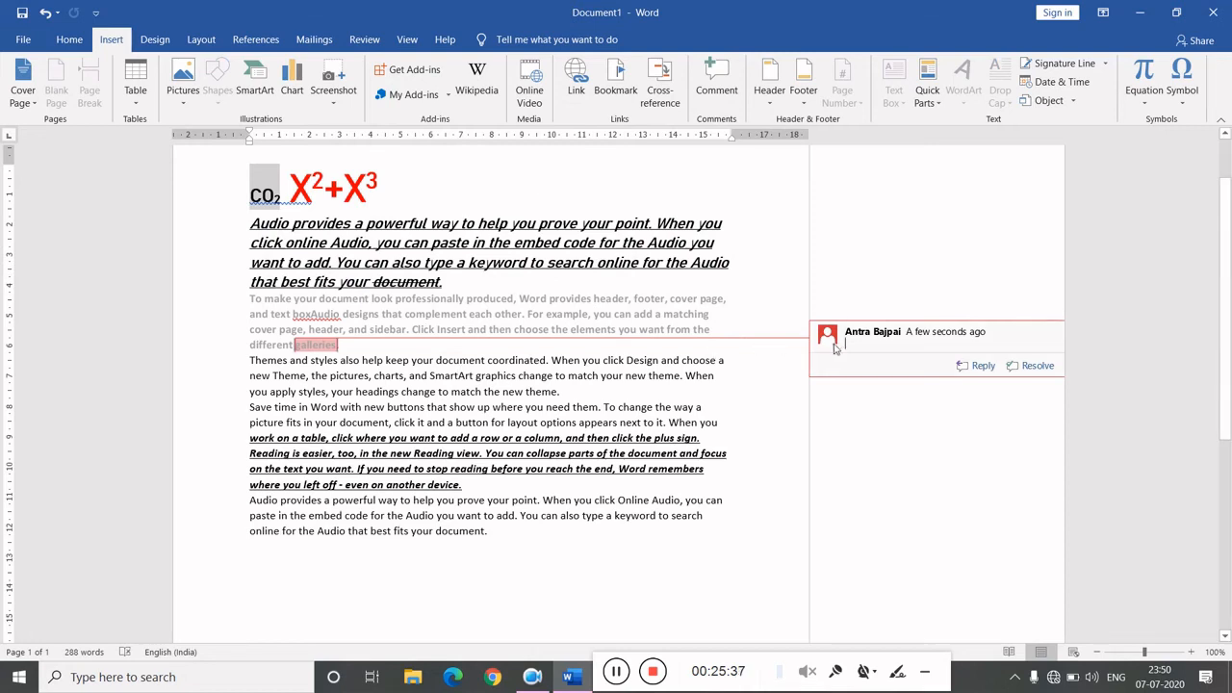
{"action": "mouse_move", "coordinate": [843, 349]}
{"action": "type", "text": "abcdef"}
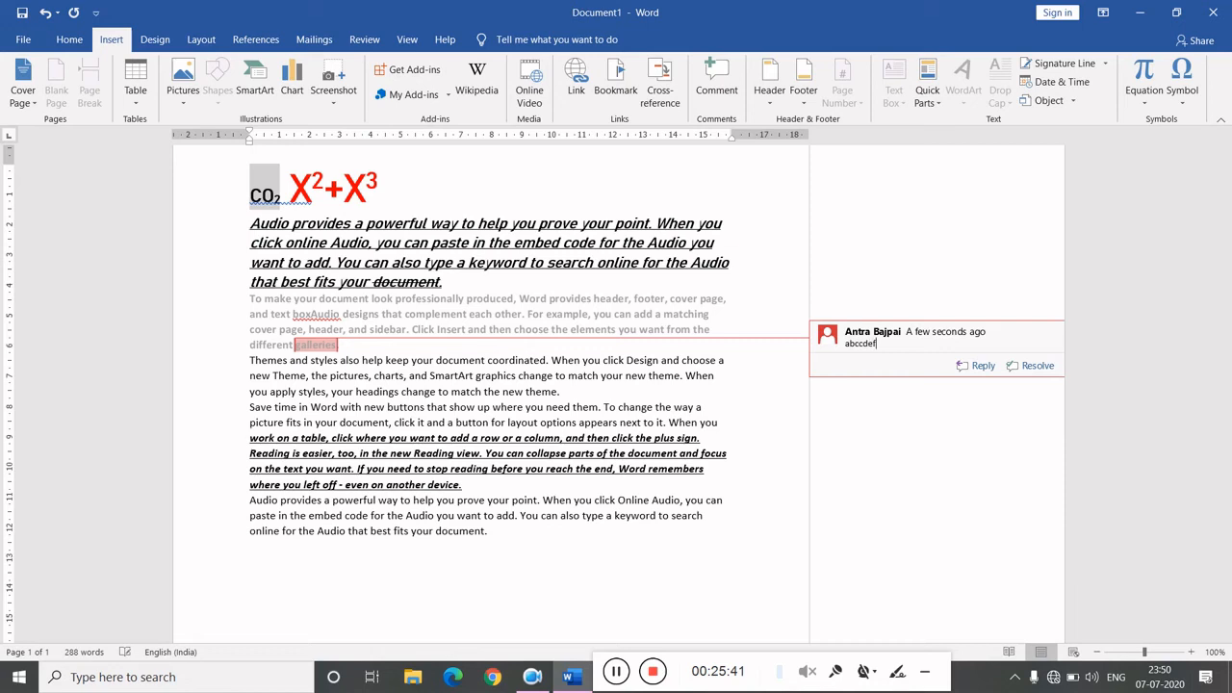
{"action": "type", "text": "jhjb"}
{"action": "key", "text": "BackSpace"}
{"action": "key", "text": "BackSpace"}
{"action": "key", "text": "BackSpace"}
{"action": "key", "text": "BackSpace"}
{"action": "key", "text": "BackSpace"}
{"action": "key", "text": "BackSpace"}
{"action": "key", "text": "BackSpace"}
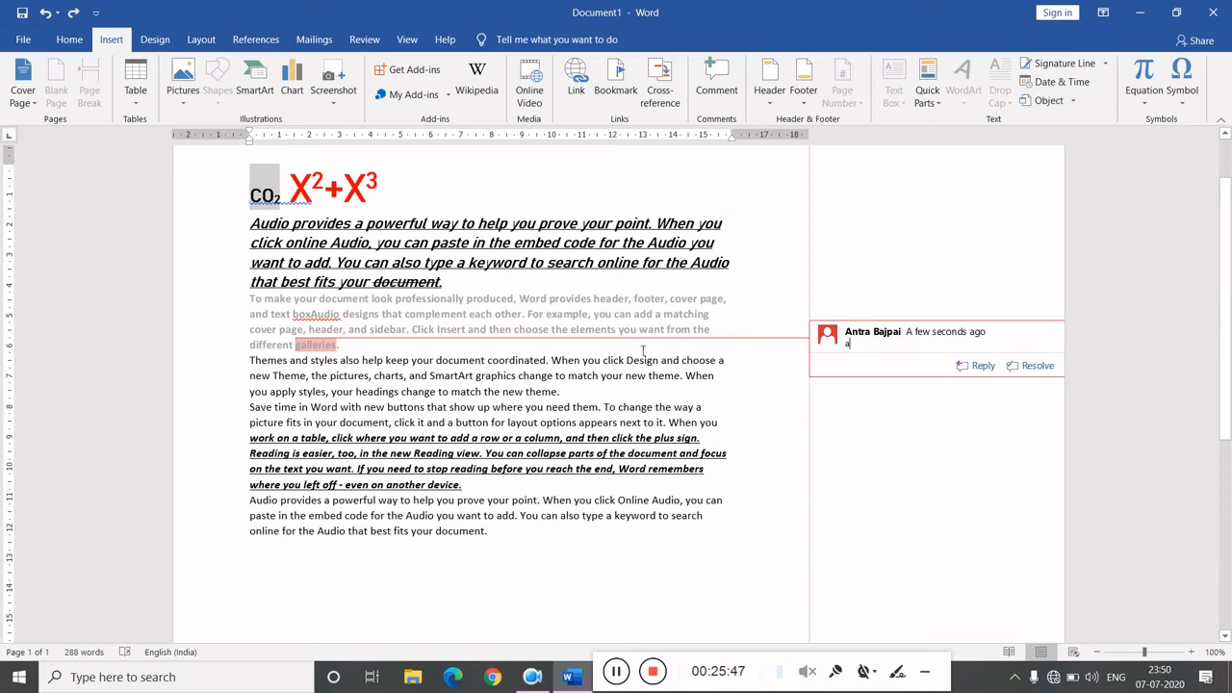
{"action": "type", "text": "b"}
- Undo the comment and the earlier replacement of 'Video' with 'Audio'
{"action": "key", "text": "ctrl+z"}
{"action": "key", "text": "ctrl+z"}
{"action": "key", "text": "ctrl+z"}
{"action": "key", "text": "ctrl+z"}
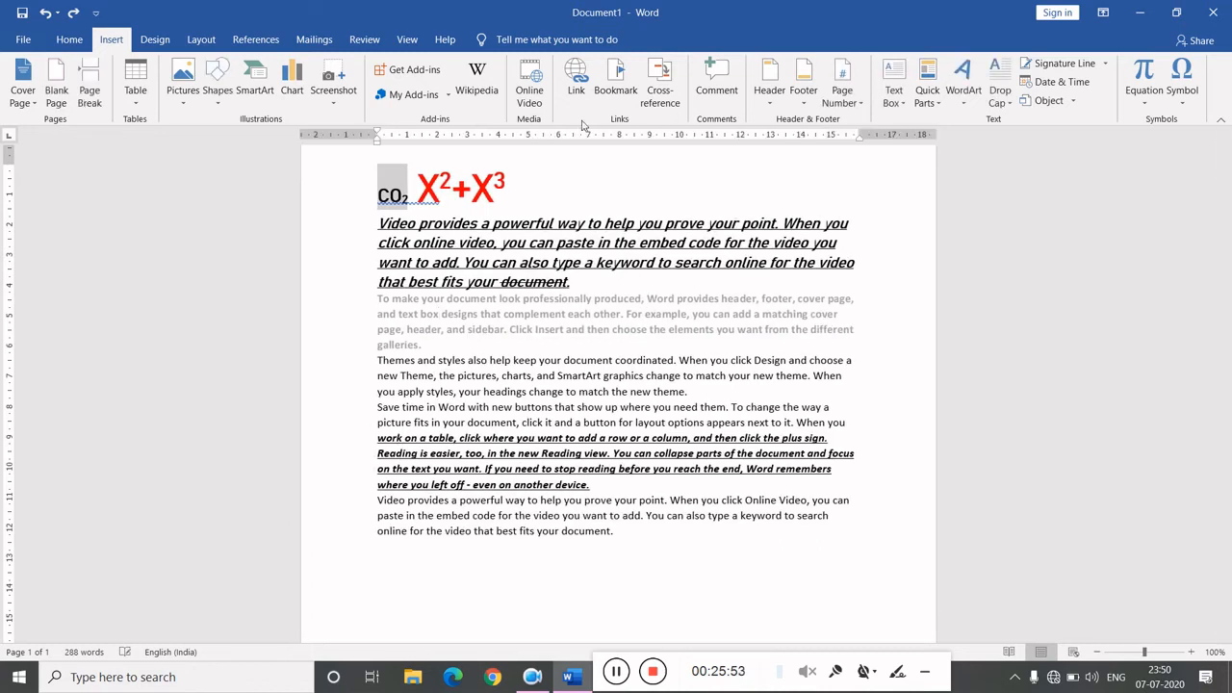
- Browse the built-in Header and Footer galleries without inserting one
{"action": "left_click", "coordinate": [766, 108]}
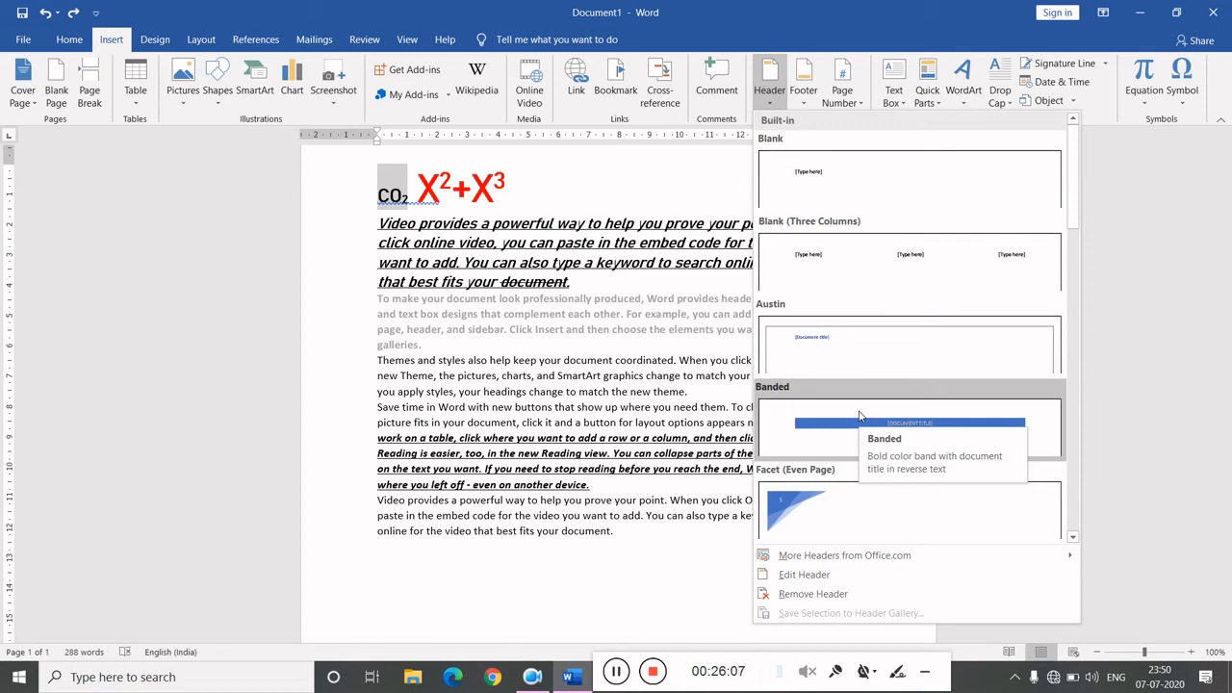
{"action": "left_click", "coordinate": [800, 107]}
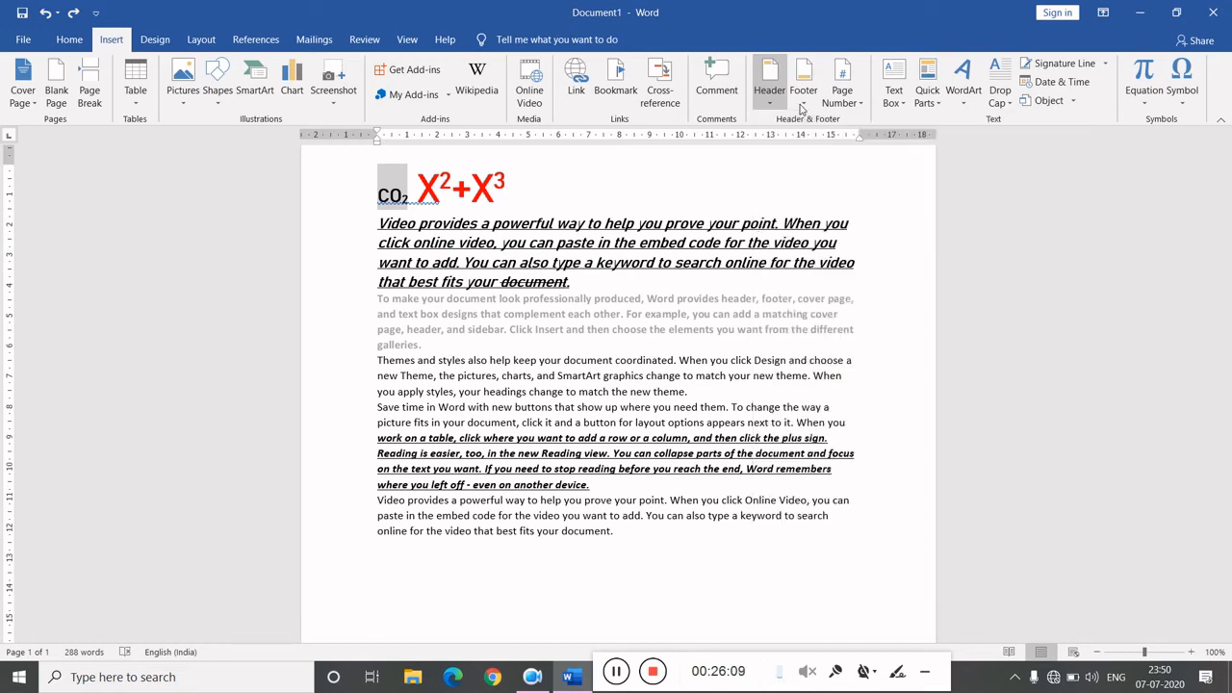
{"action": "left_click", "coordinate": [801, 108]}
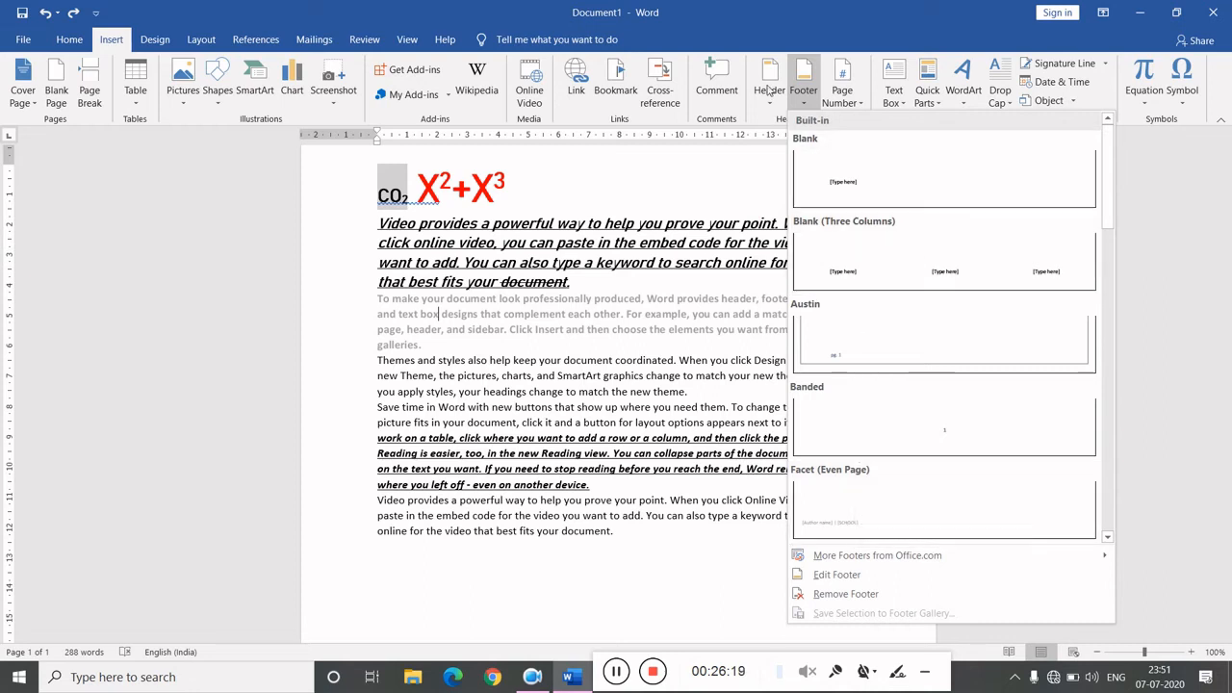
{"action": "left_click", "coordinate": [837, 68]}
- Browse the Page Number position options and the Text Box gallery without inserting anything
{"action": "left_click", "coordinate": [846, 106]}
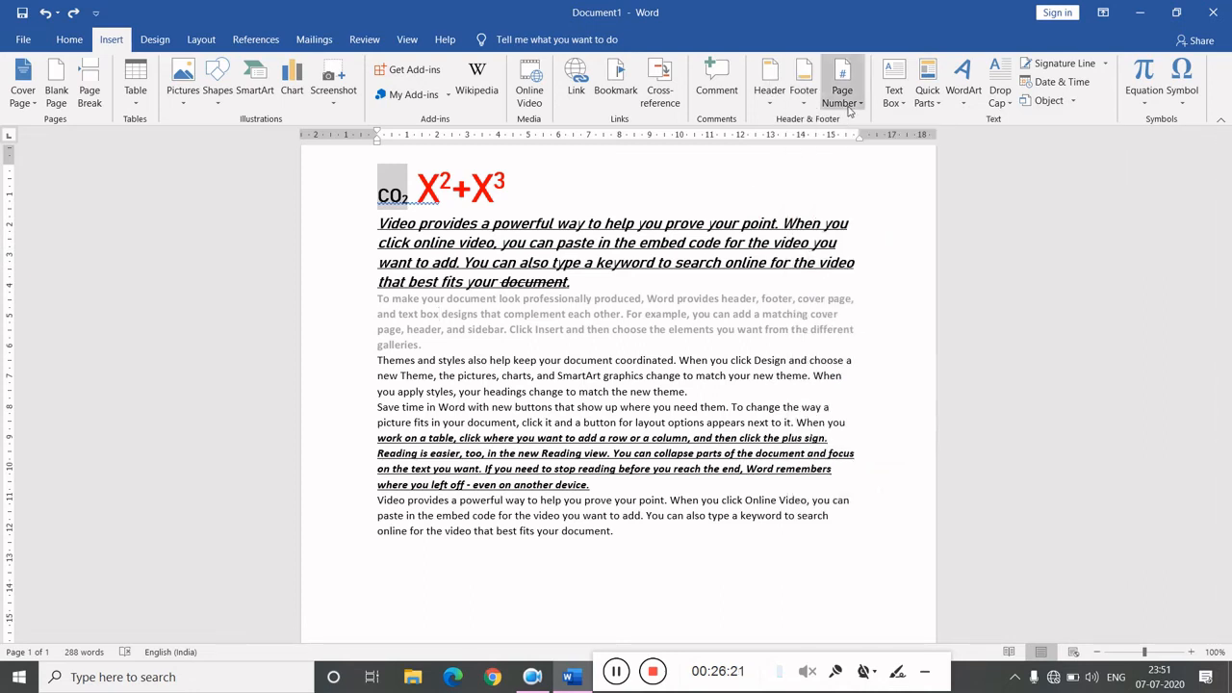
{"action": "mouse_move", "coordinate": [863, 142]}
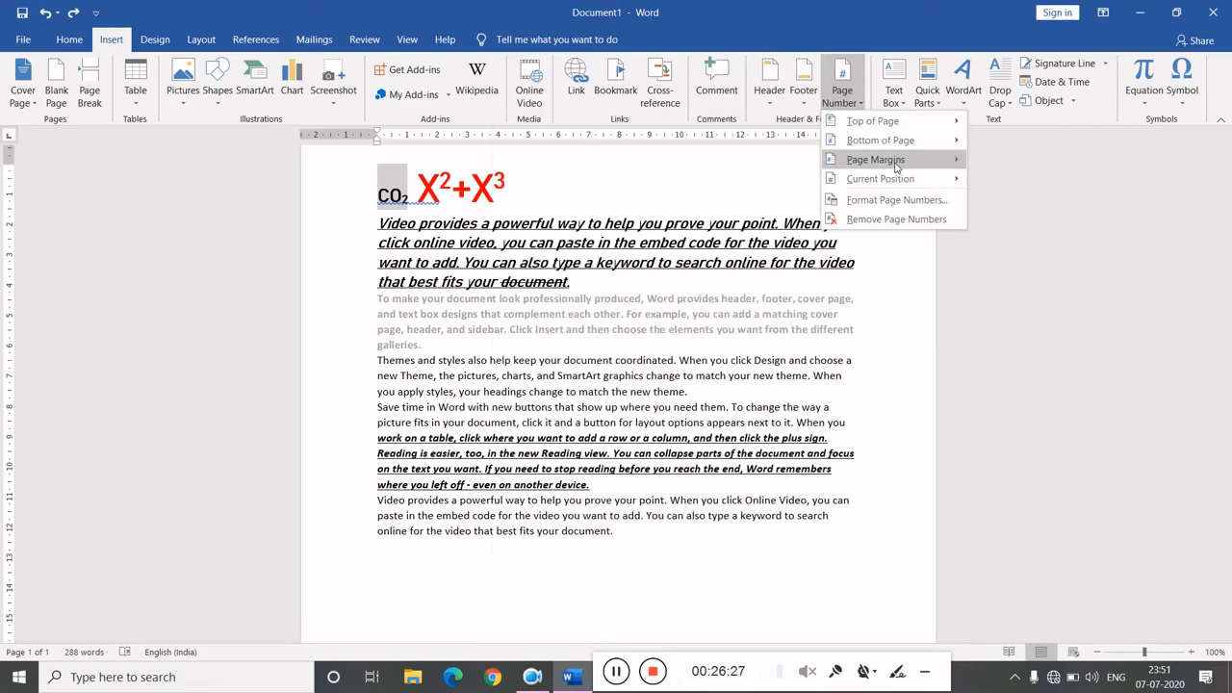
{"action": "mouse_move", "coordinate": [902, 185]}
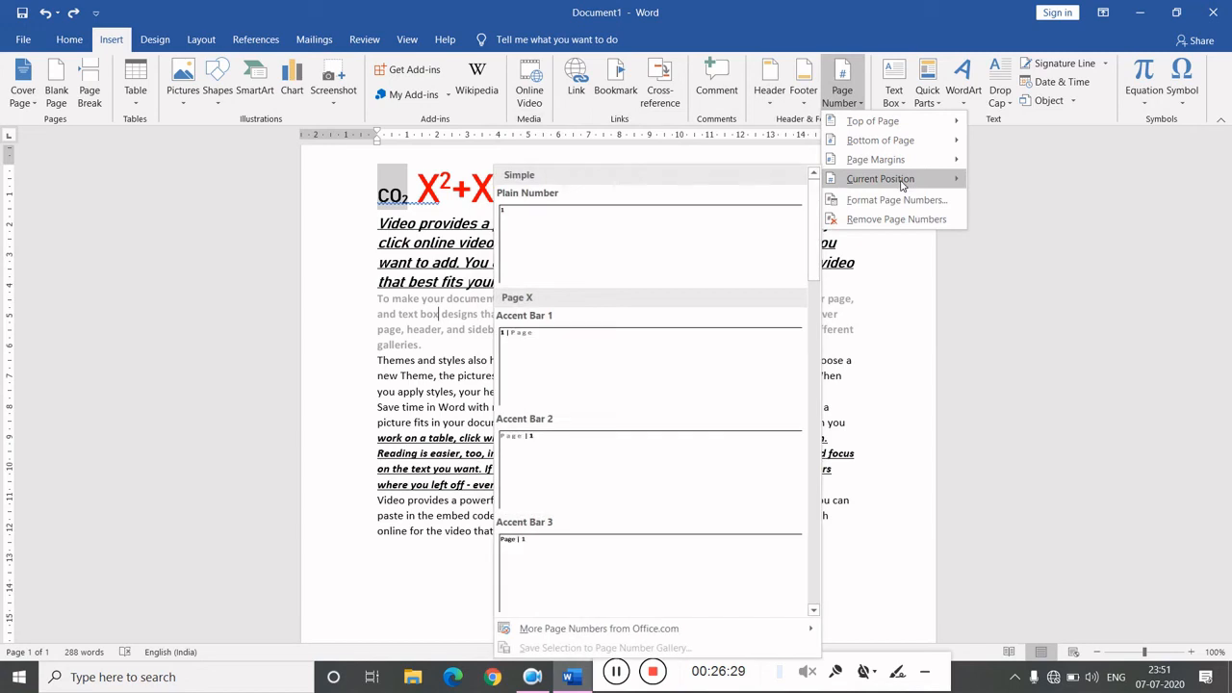
{"action": "left_click", "coordinate": [462, 190]}
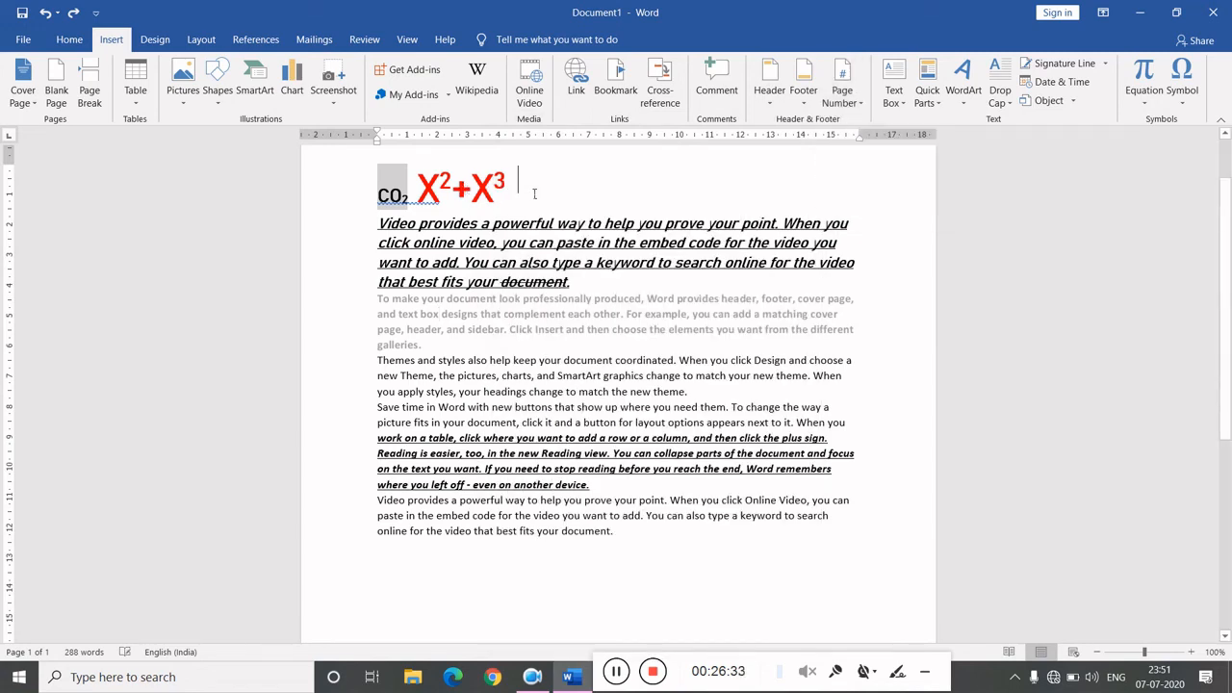
{"action": "left_click", "coordinate": [892, 99]}
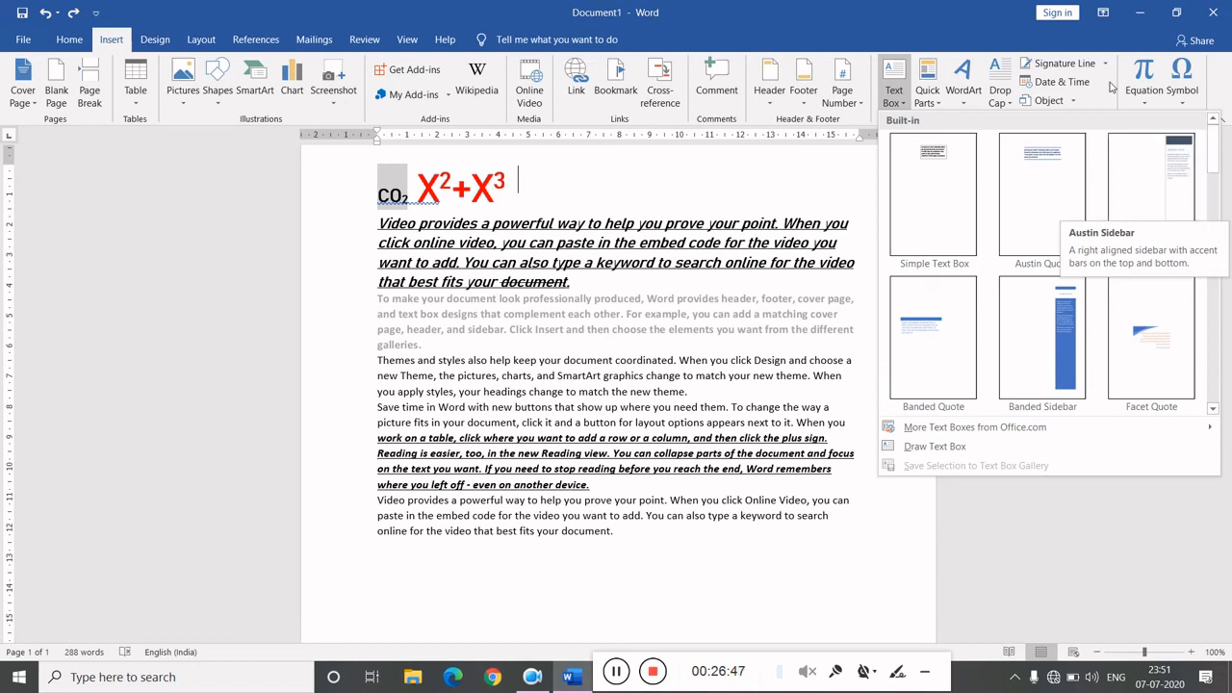
{"action": "left_click", "coordinate": [829, 164]}
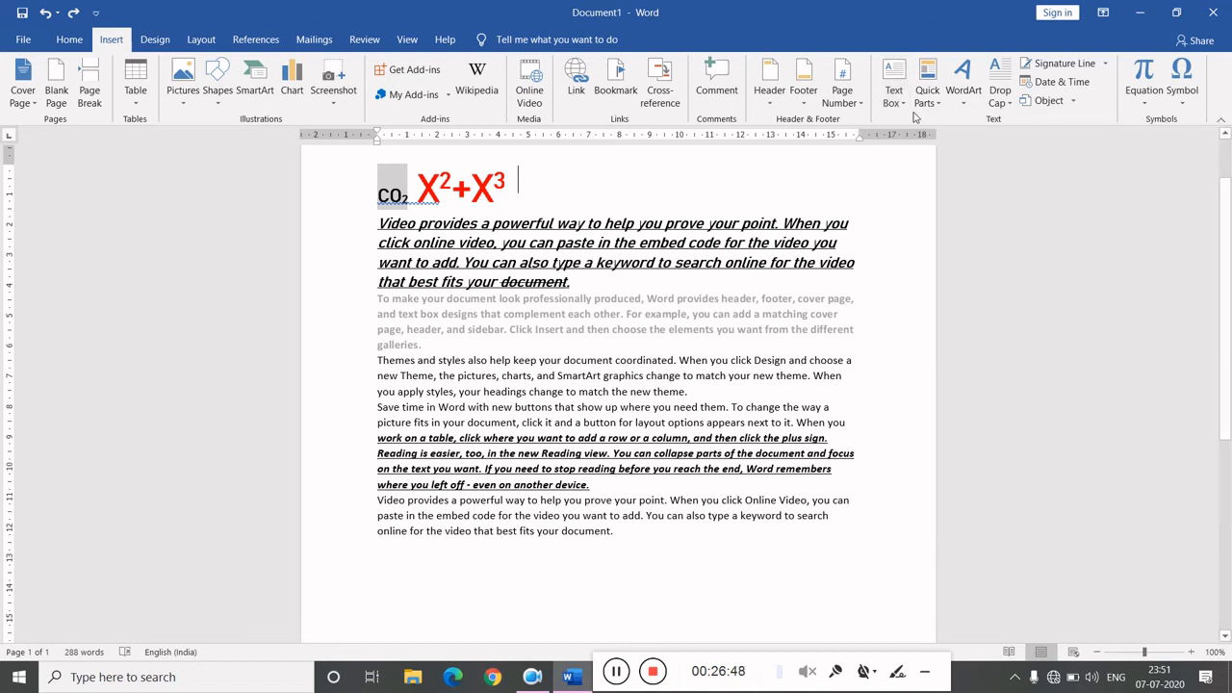
- Insert WordArt in the Fill: Black, Text color 1; Shadow style beside the equation and replace its text with 'On Target'
{"action": "left_click", "coordinate": [962, 106]}
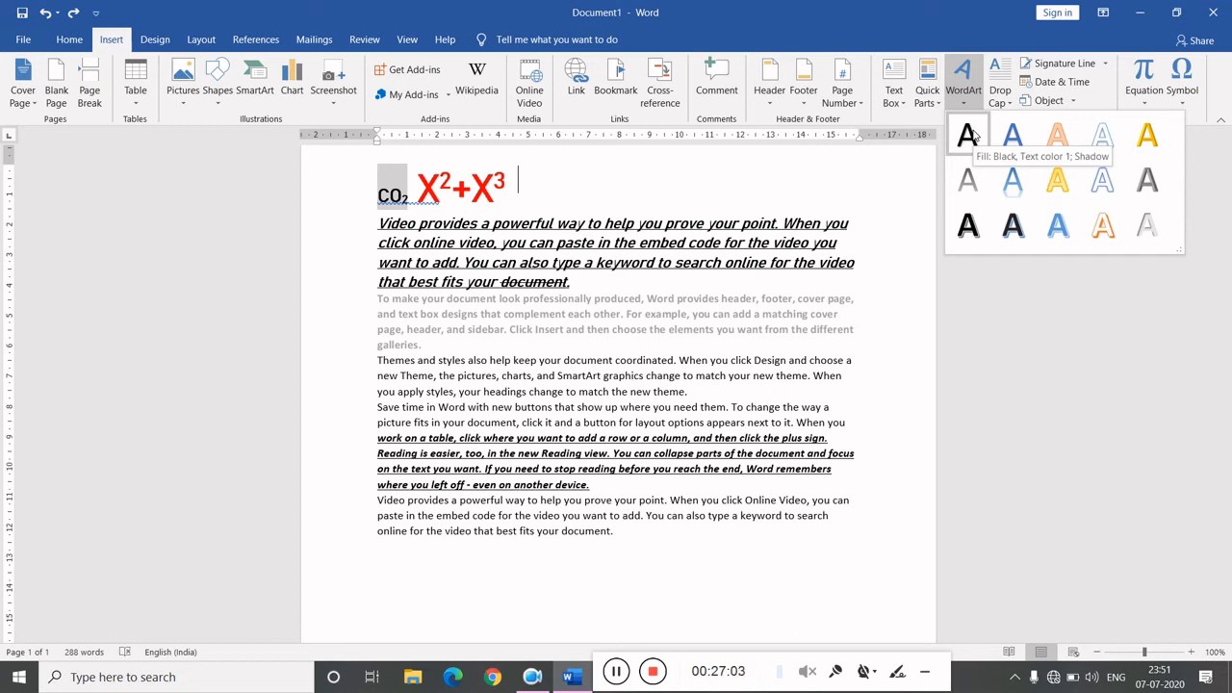
{"action": "left_click", "coordinate": [968, 135]}
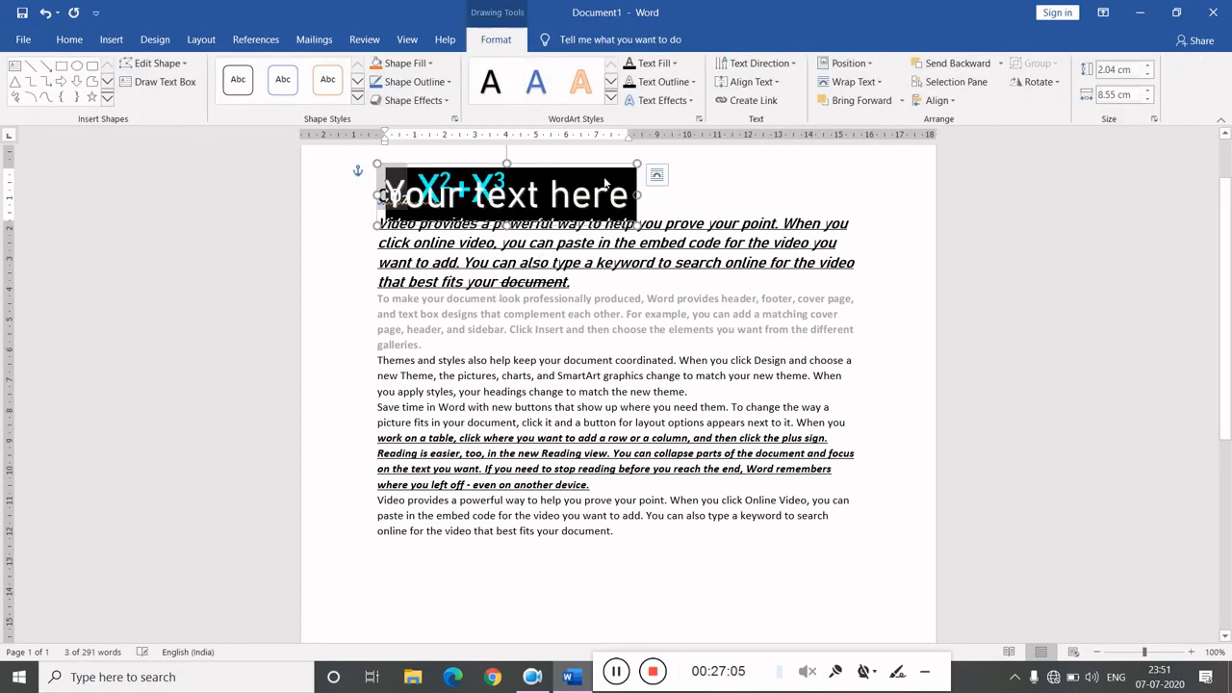
{"action": "left_click_drag", "start_coordinate": [589, 172], "coordinate": [758, 163]}
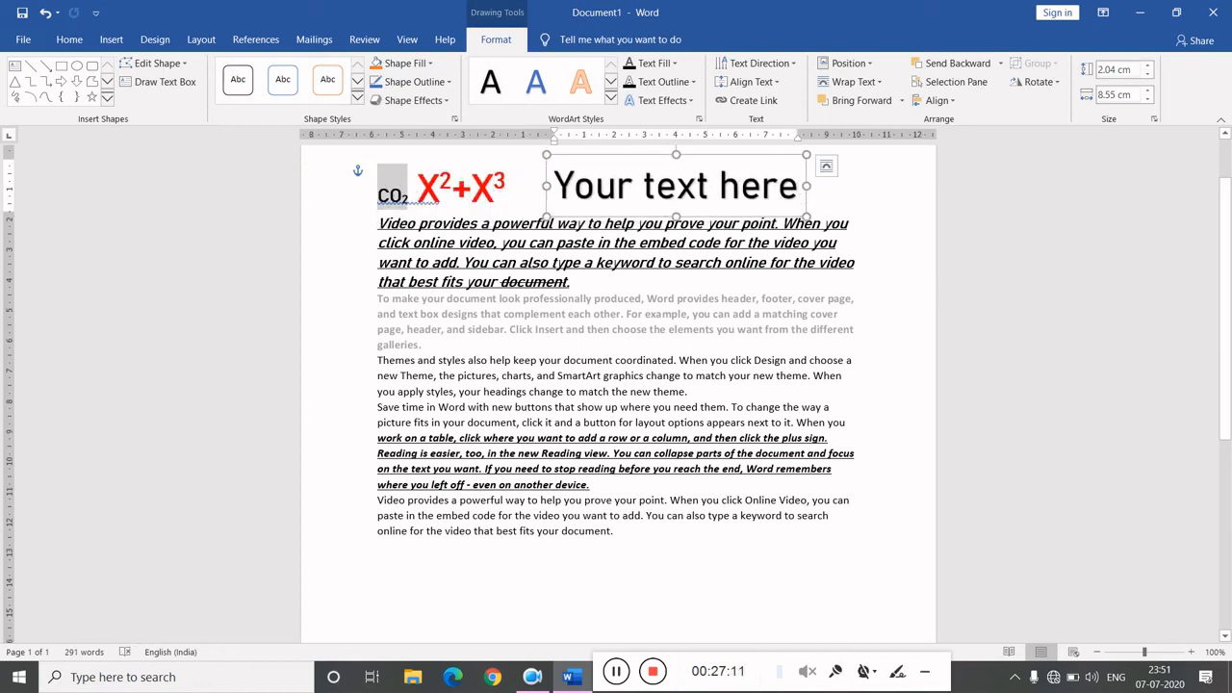
{"action": "key", "text": "BackSpace"}
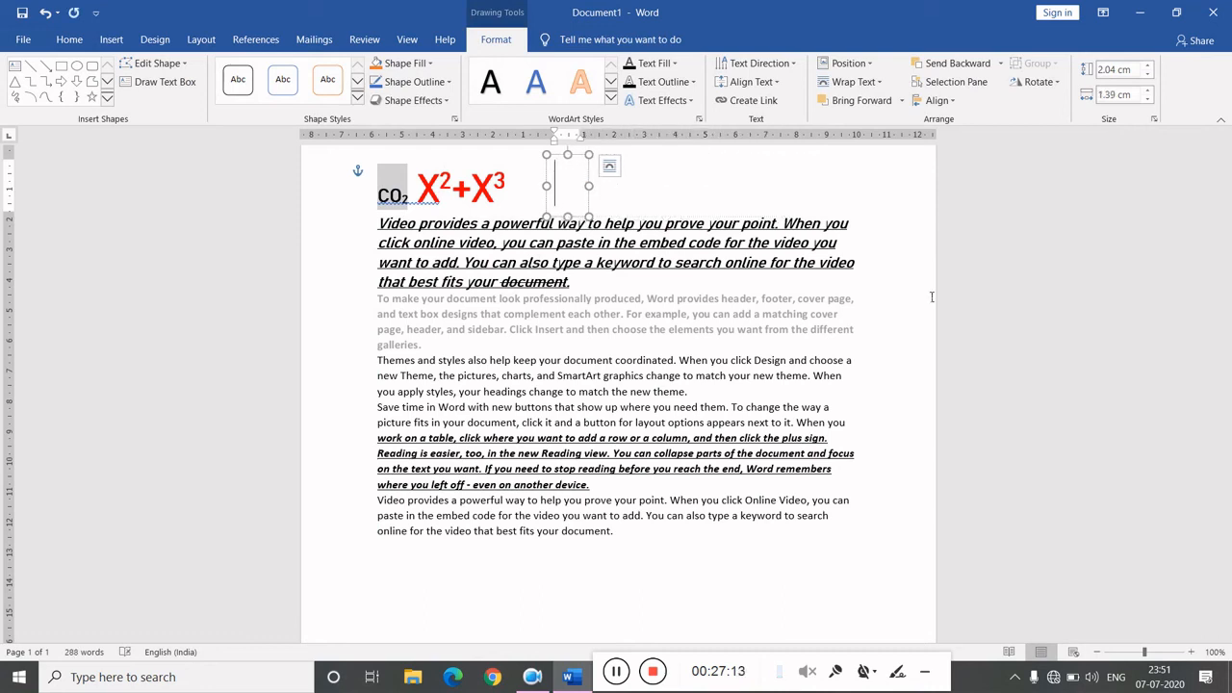
{"action": "type", "text": "On T"}
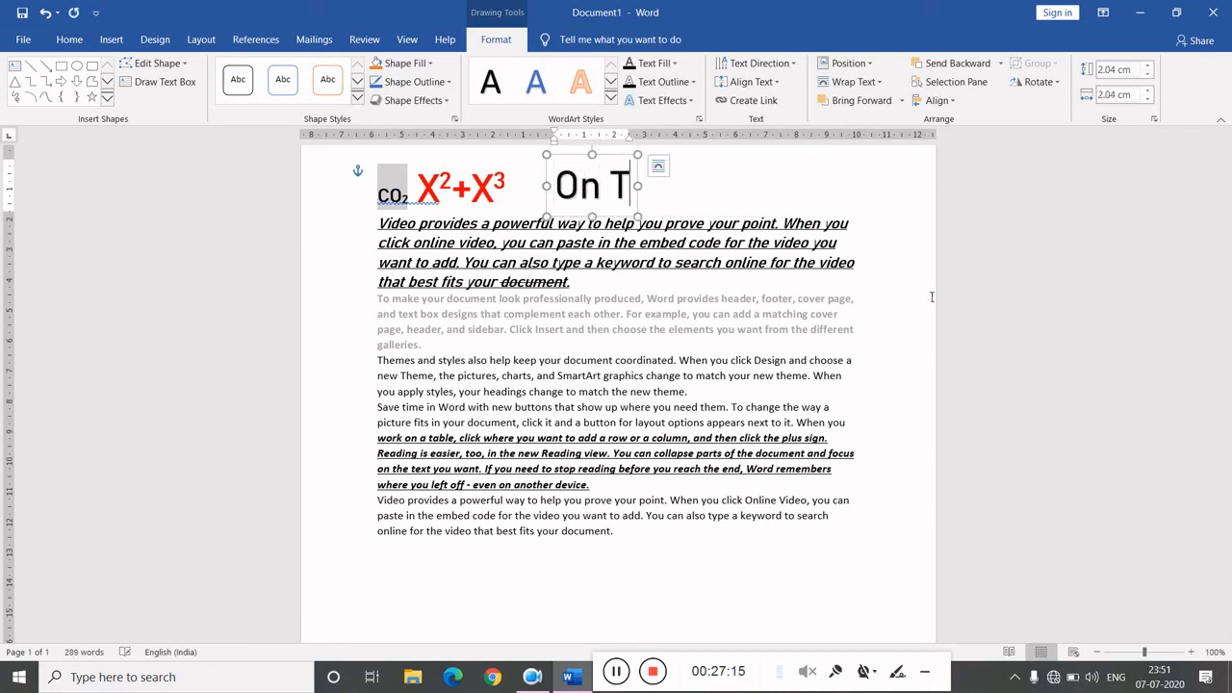
{"action": "type", "text": "arget"}
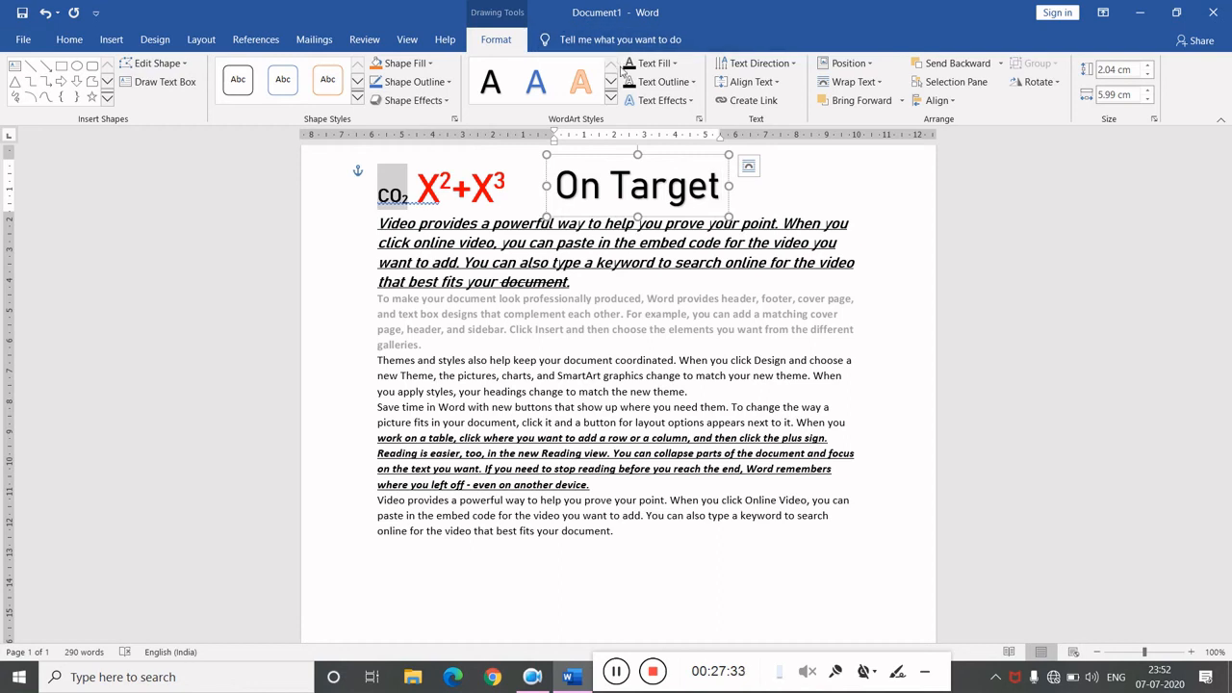
- Set the WordArt text fill to purple and apply the Intense Effect - Blue, Accent 5 shape style
{"action": "left_click", "coordinate": [614, 96]}
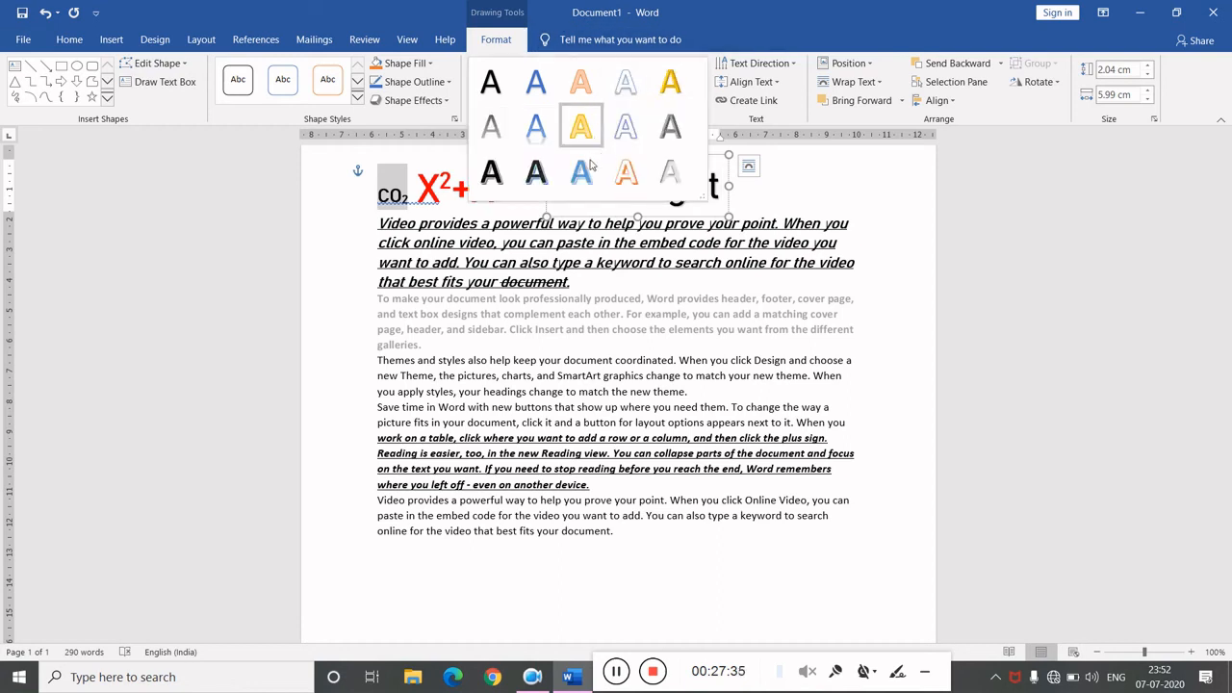
{"action": "left_click", "coordinate": [672, 176]}
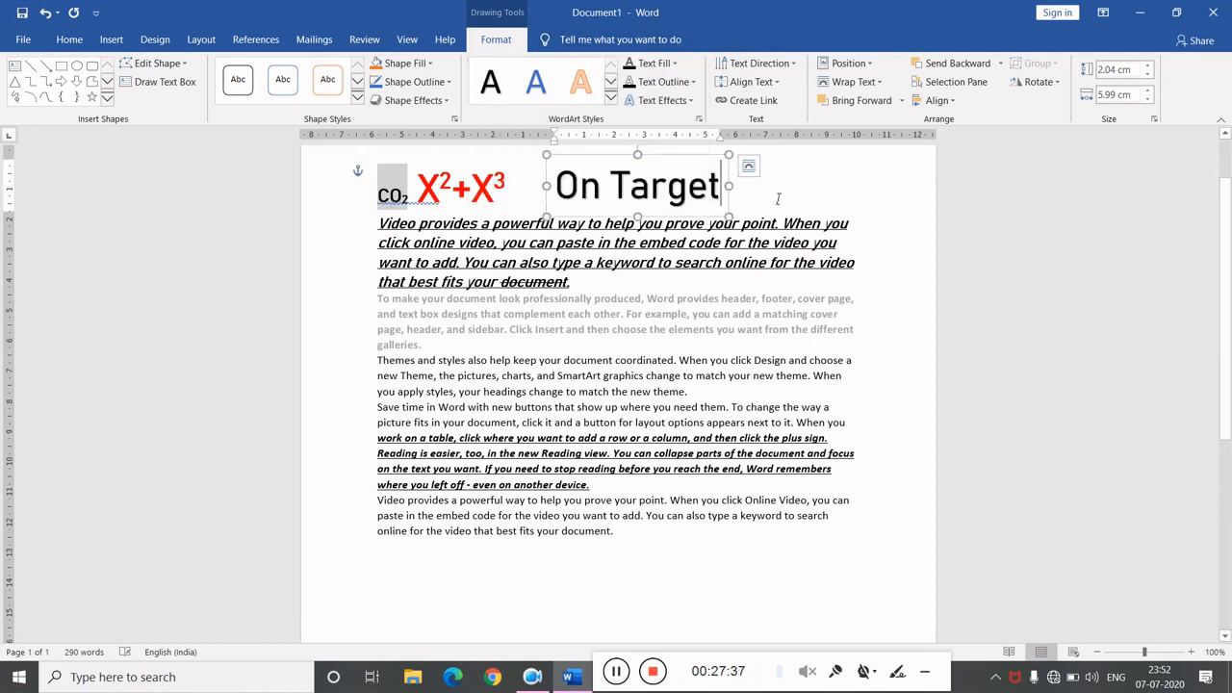
{"action": "left_click", "coordinate": [675, 63]}
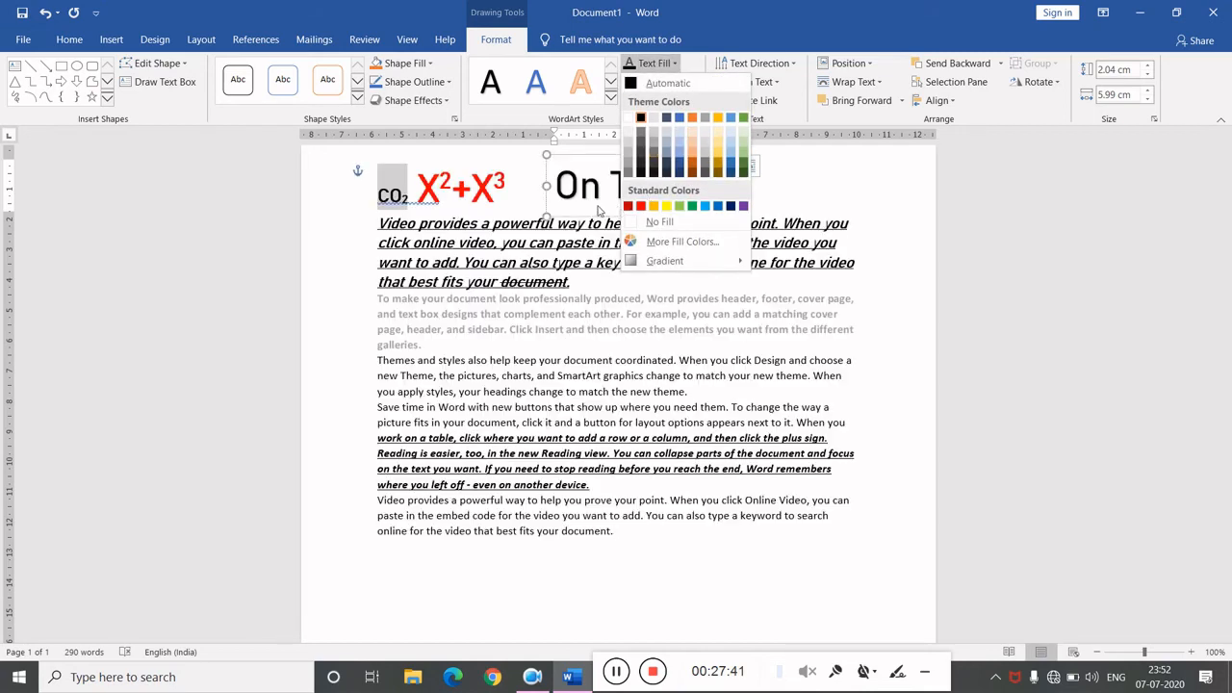
{"action": "left_click", "coordinate": [603, 210]}
{"action": "left_click_drag", "start_coordinate": [724, 188], "coordinate": [554, 188]}
{"action": "left_click", "coordinate": [675, 63]}
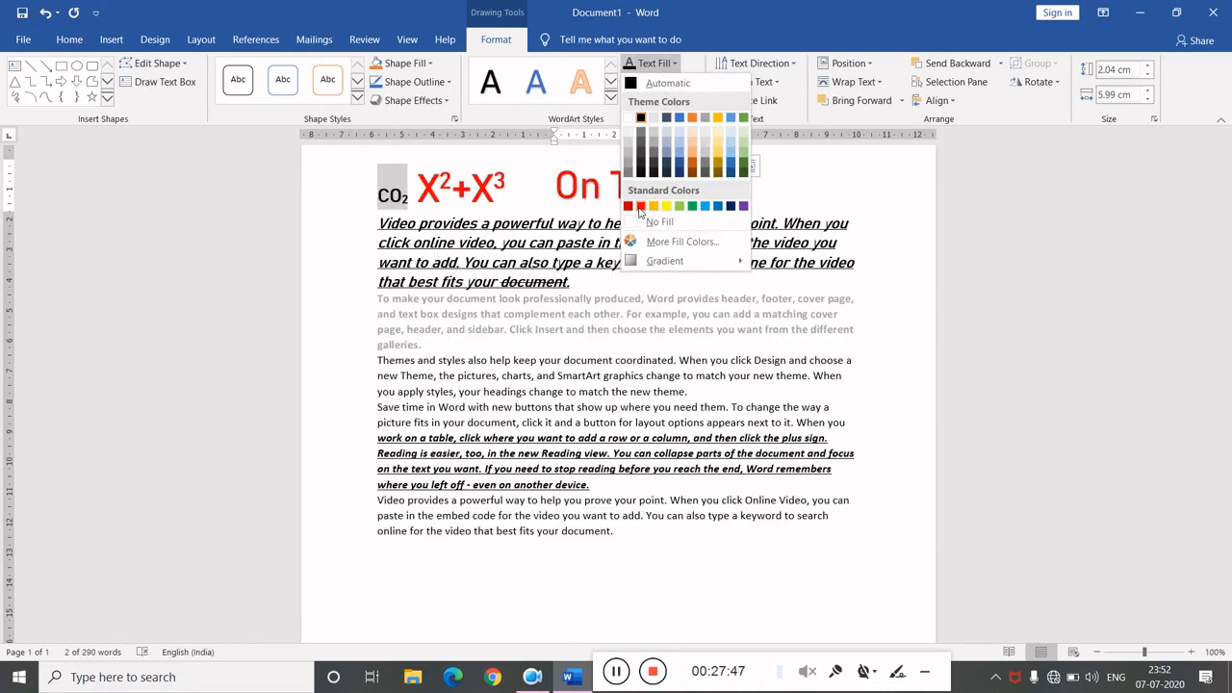
{"action": "left_click", "coordinate": [743, 206]}
{"action": "left_click", "coordinate": [650, 186]}
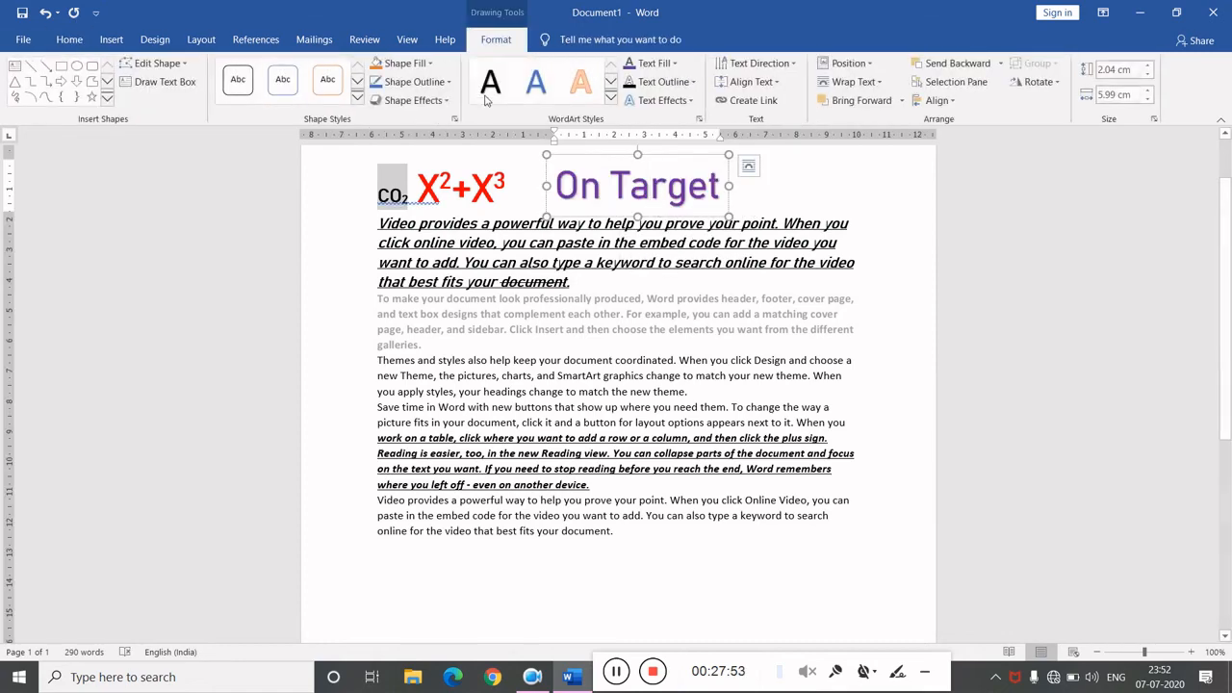
{"action": "left_click", "coordinate": [357, 97]}
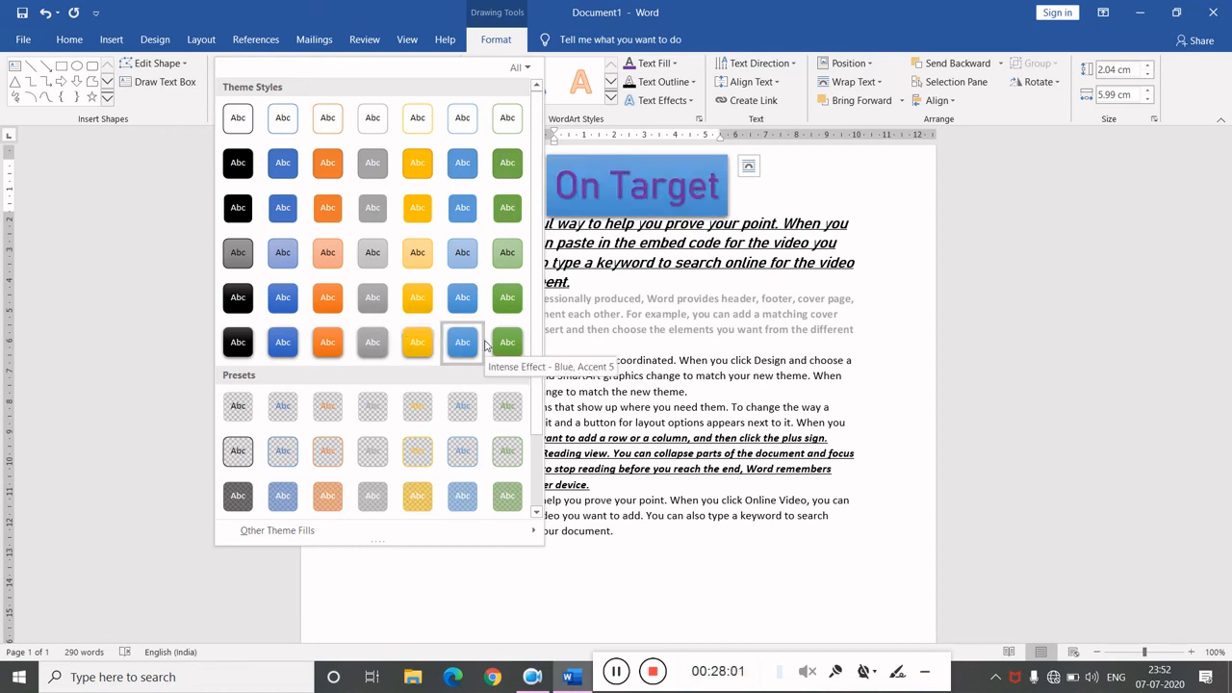
{"action": "left_click", "coordinate": [483, 345]}
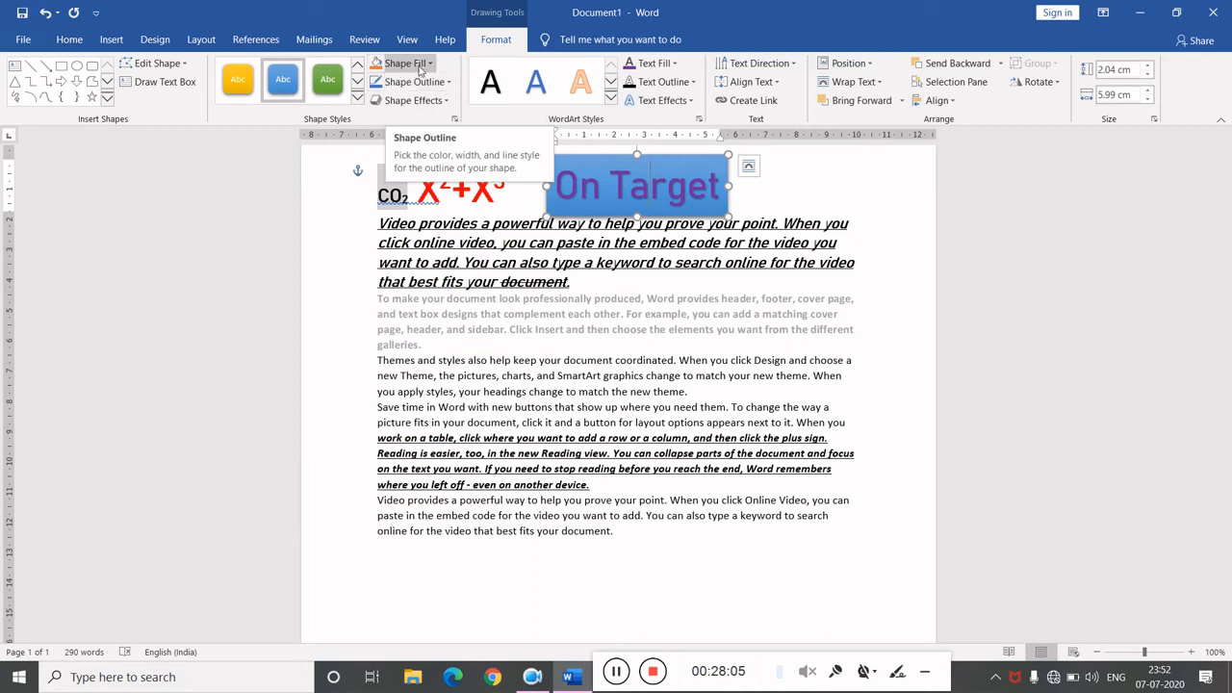
- Browse the Shape Effects and Text Effects options for the WordArt without applying any
{"action": "left_click", "coordinate": [420, 102]}
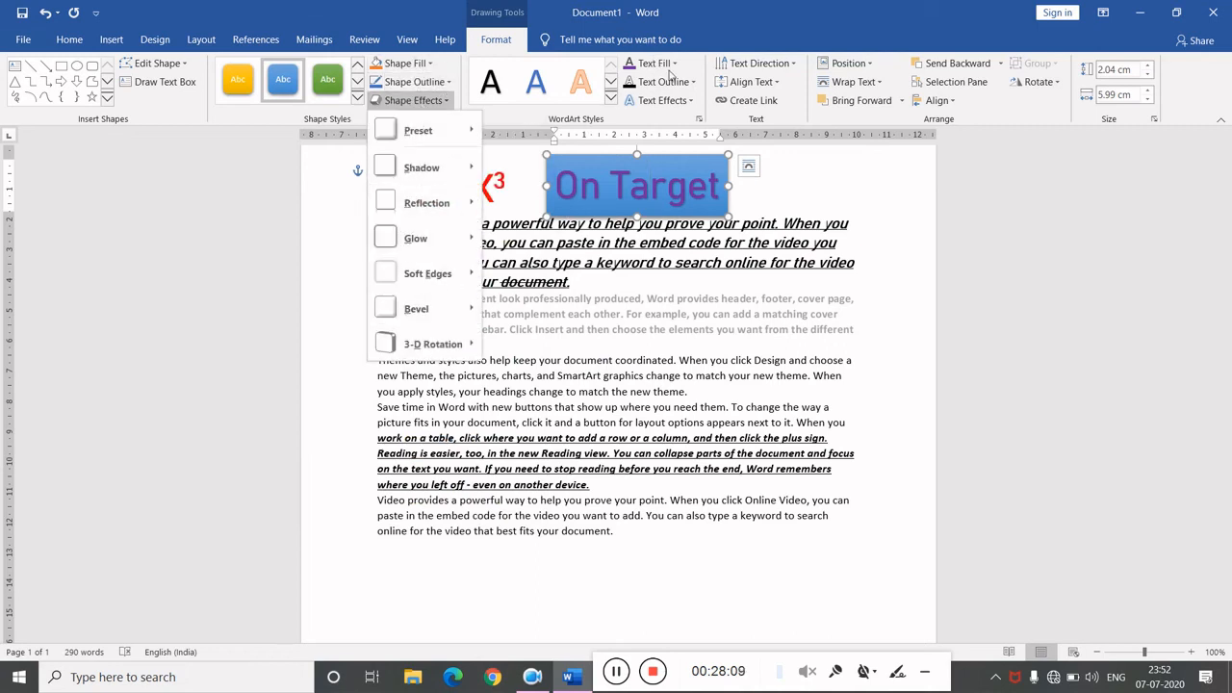
{"action": "left_click", "coordinate": [682, 102]}
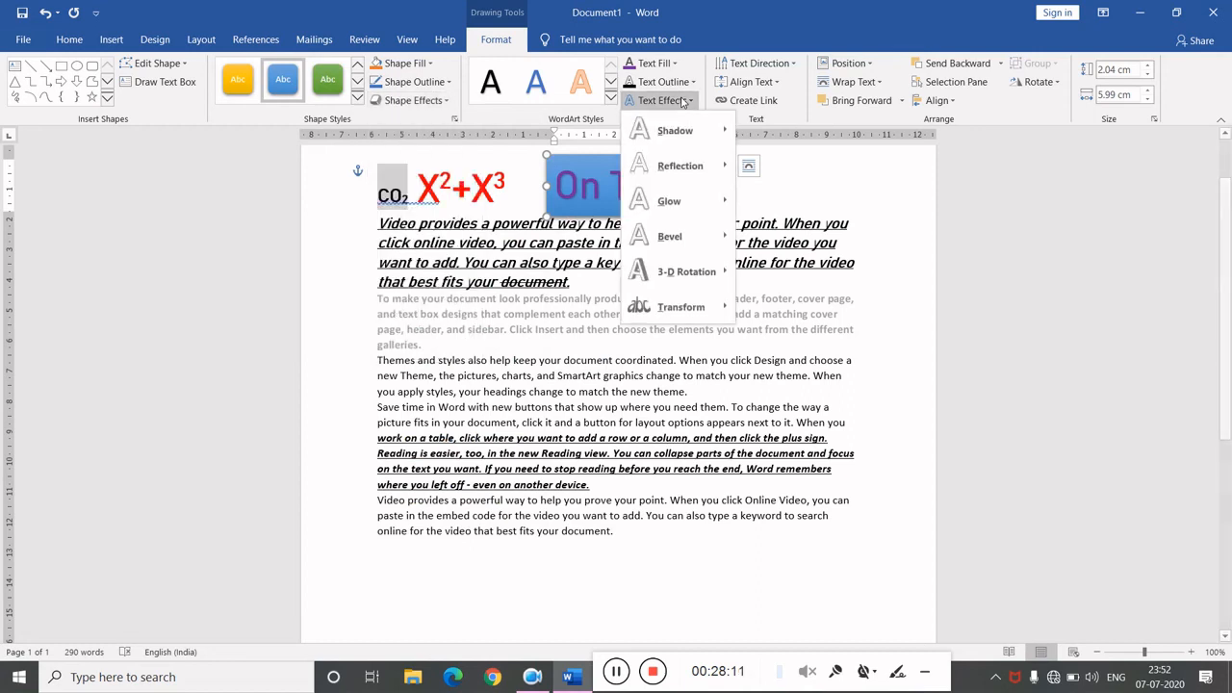
{"action": "mouse_move", "coordinate": [688, 306]}
{"action": "left_click", "coordinate": [814, 191]}
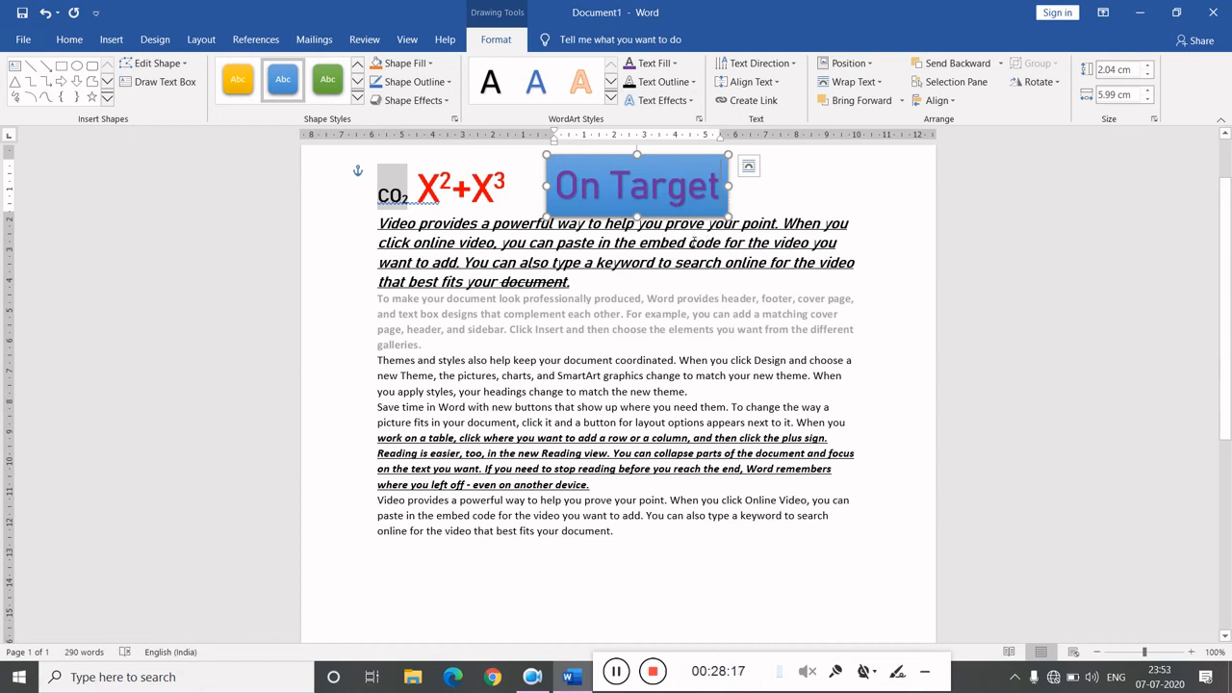
- Browse the built-in and Office.com equation galleries without inserting an equation
{"action": "left_click", "coordinate": [362, 285]}
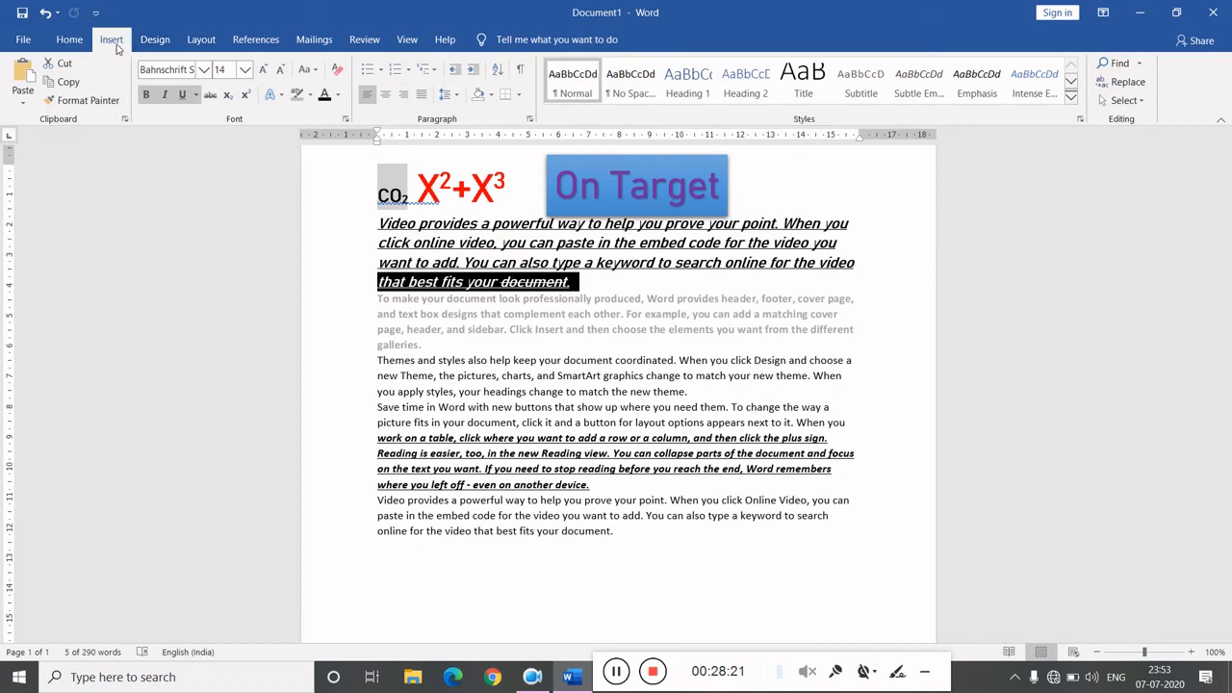
{"action": "left_click", "coordinate": [111, 40]}
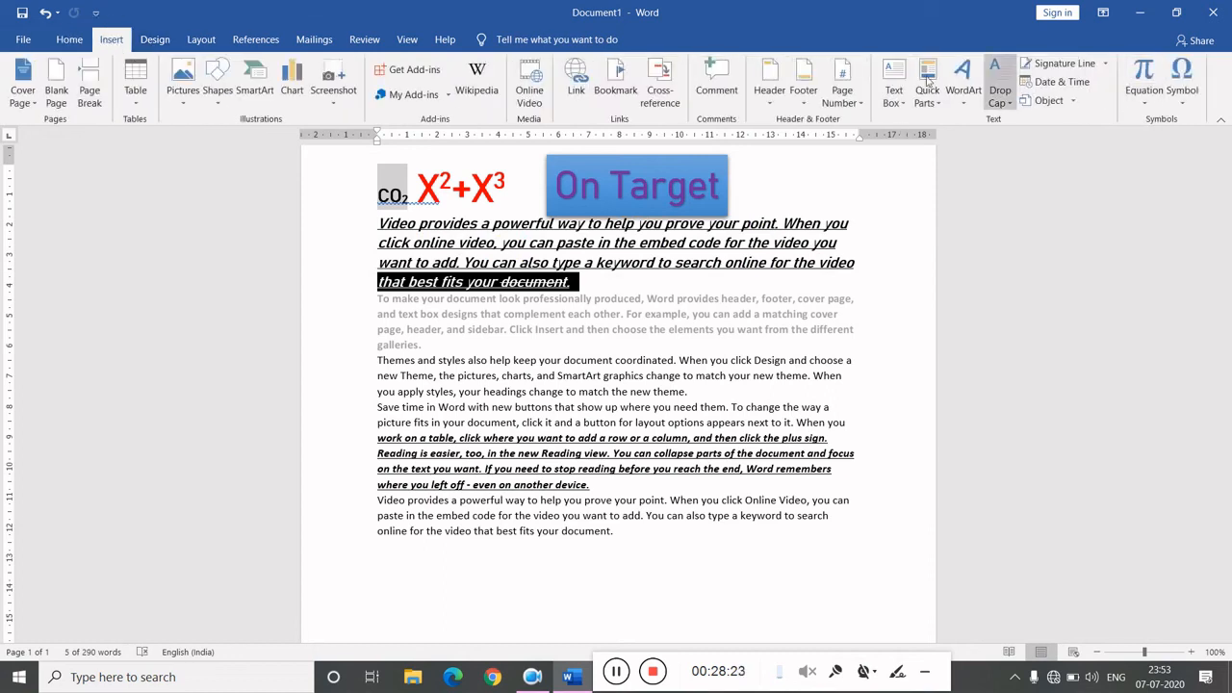
{"action": "left_click", "coordinate": [1159, 106]}
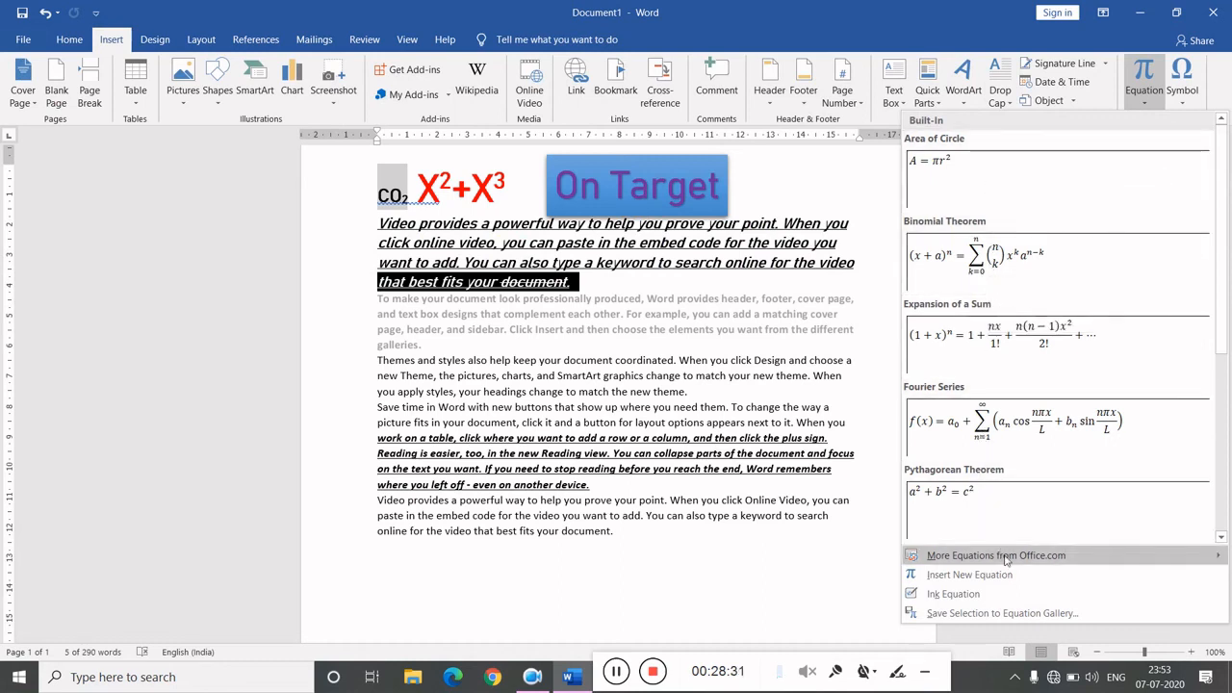
{"action": "mouse_move", "coordinate": [1005, 558]}
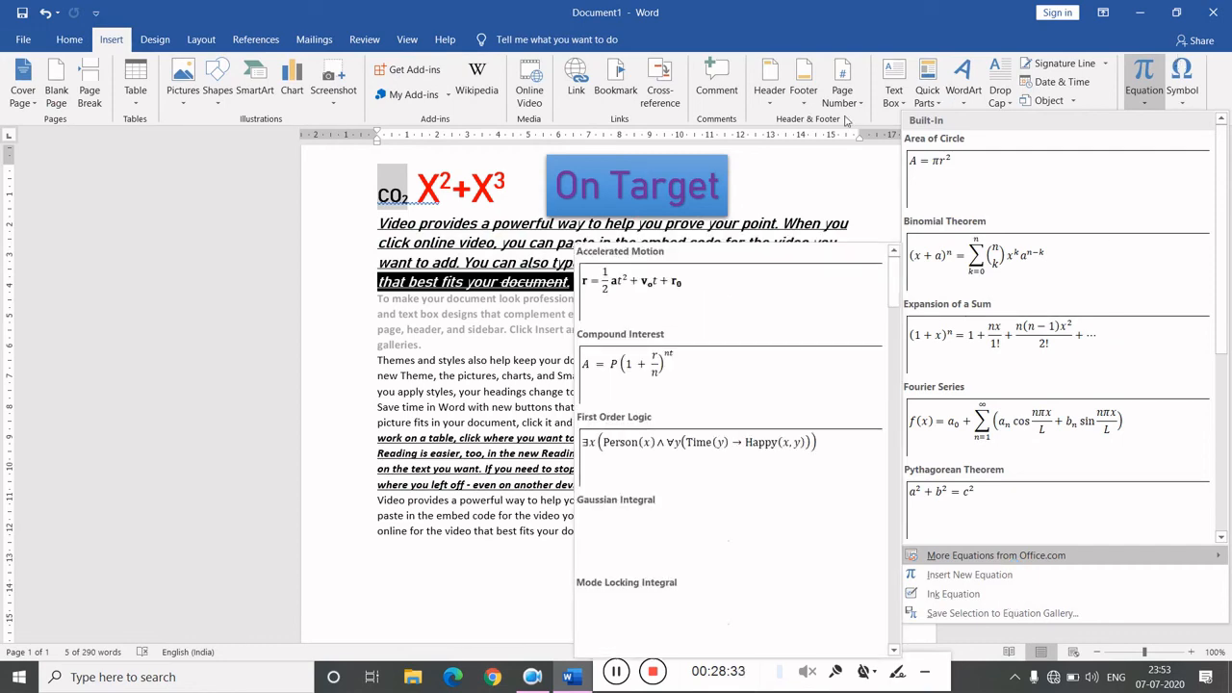
{"action": "left_click", "coordinate": [863, 203]}
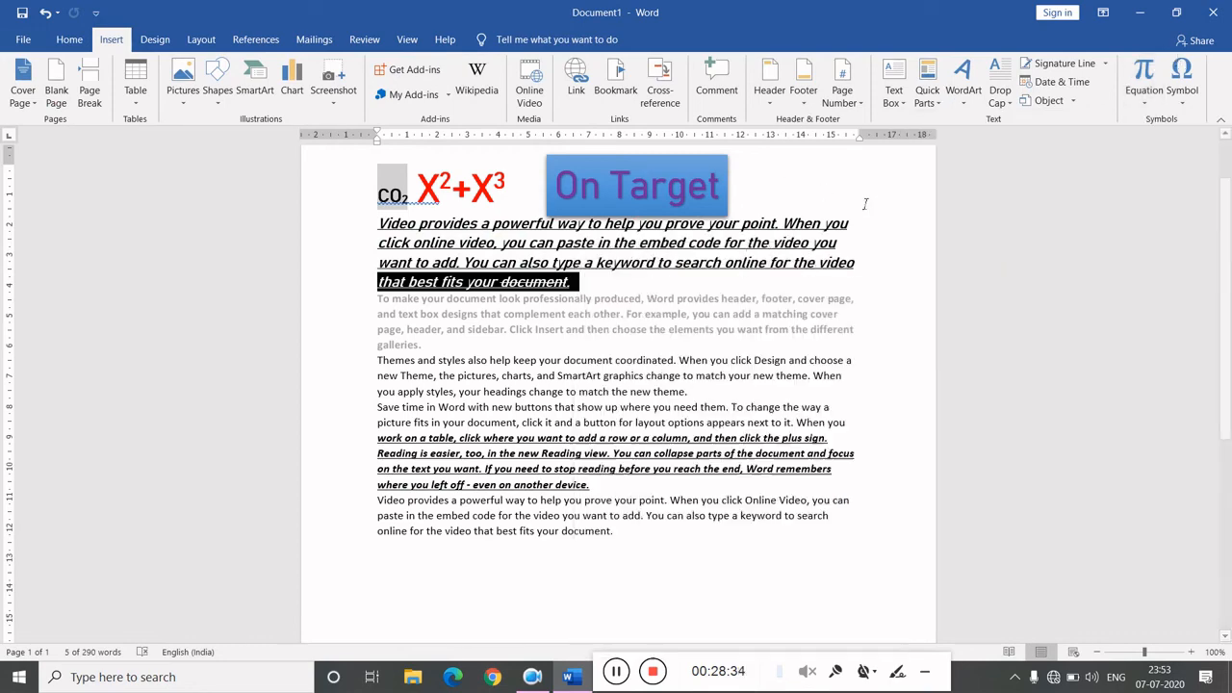
- Browse the symbol gallery and the Symbol dialog's character subsets without inserting a symbol
{"action": "left_click", "coordinate": [1182, 96]}
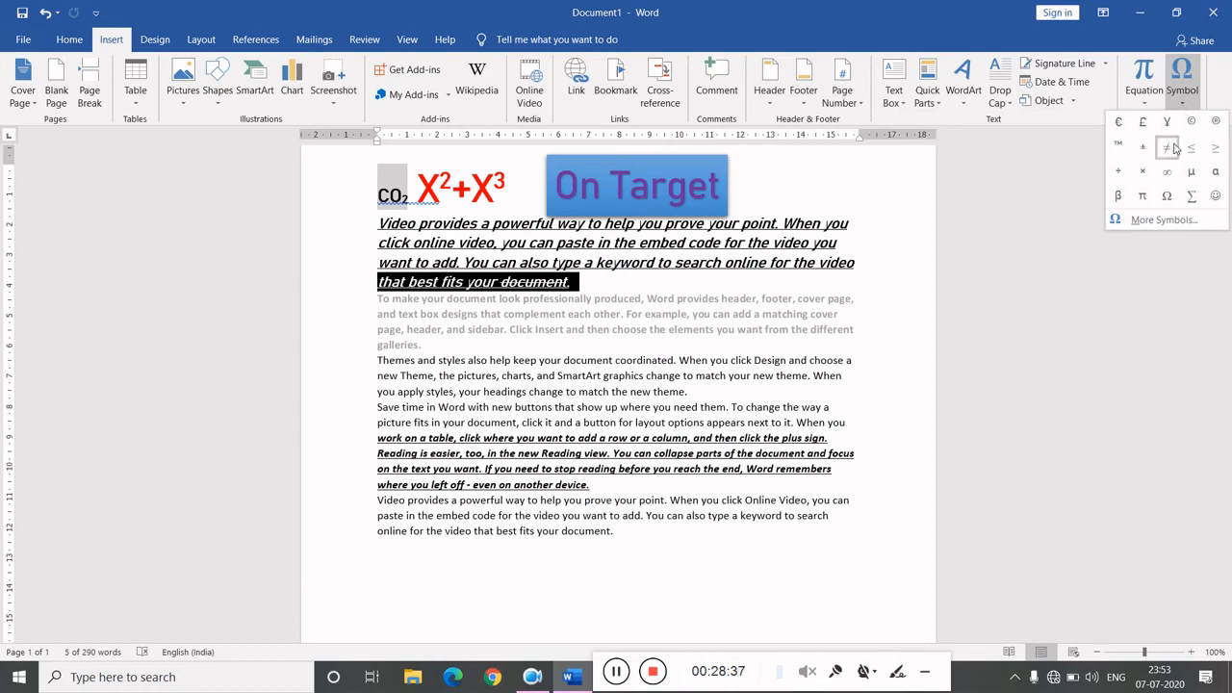
{"action": "left_click", "coordinate": [1154, 221]}
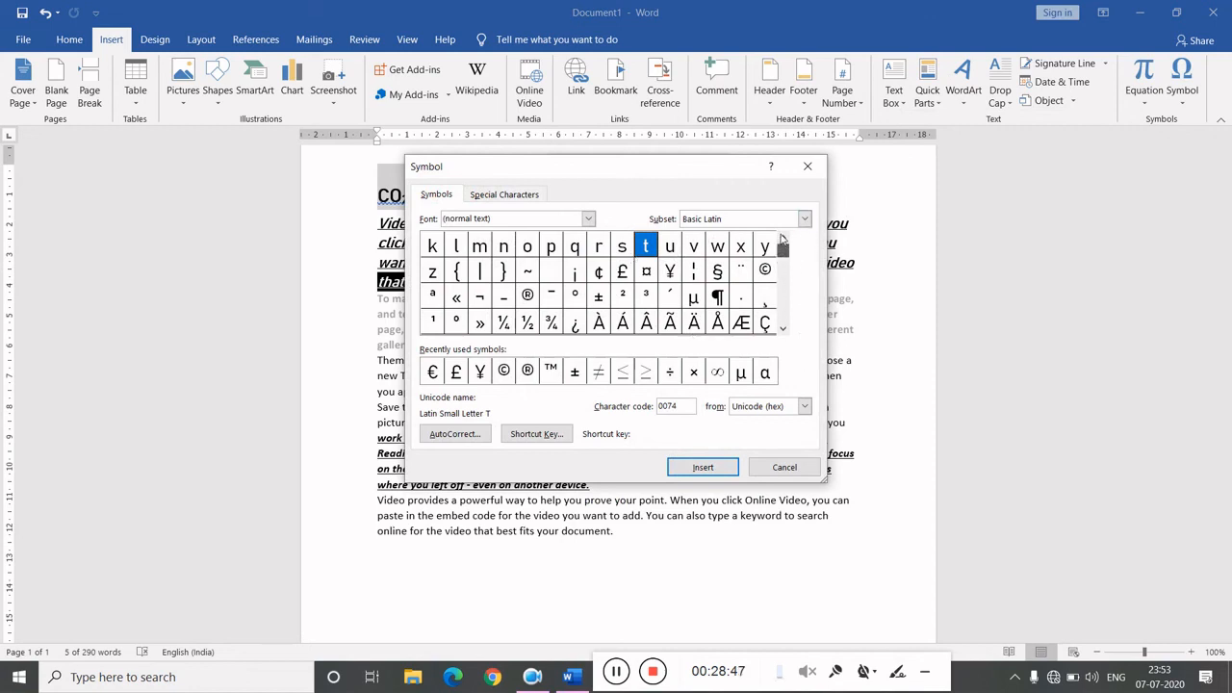
{"action": "left_click_drag", "start_coordinate": [783, 256], "coordinate": [784, 243]}
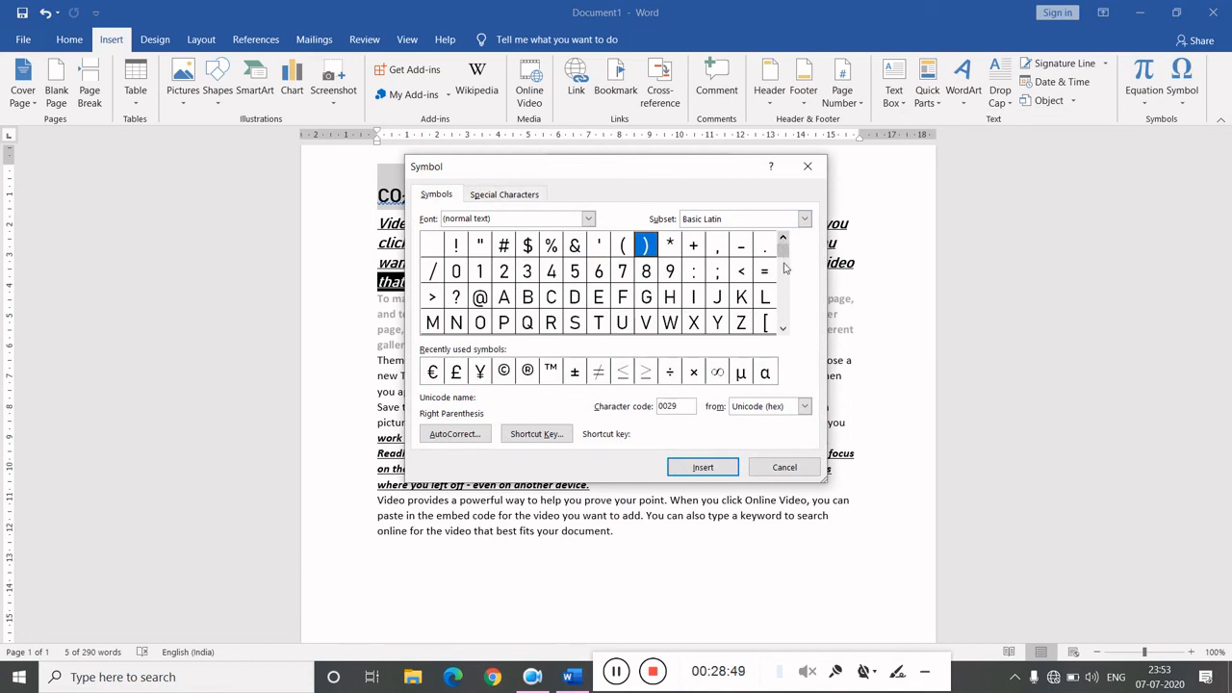
{"action": "left_click", "coordinate": [784, 268]}
{"action": "left_click", "coordinate": [785, 268]}
{"action": "left_click", "coordinate": [784, 267]}
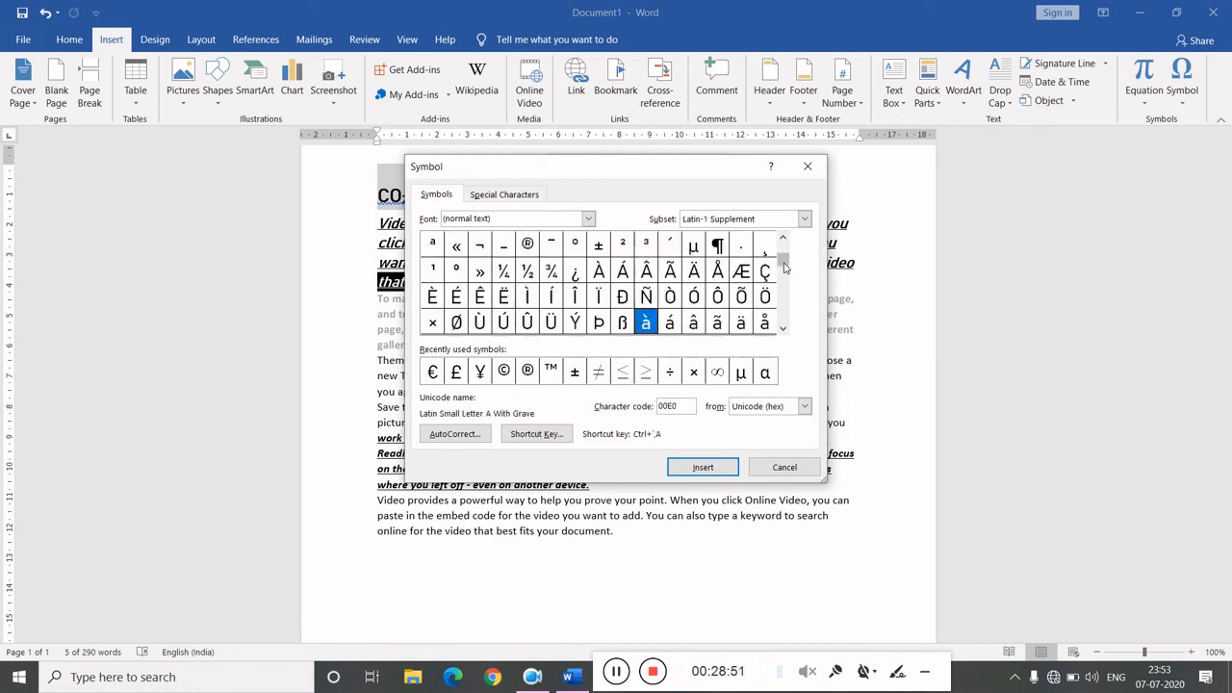
{"action": "left_click", "coordinate": [785, 267]}
{"action": "left_click", "coordinate": [785, 267]}
{"action": "left_click", "coordinate": [784, 267]}
{"action": "left_click", "coordinate": [785, 268]}
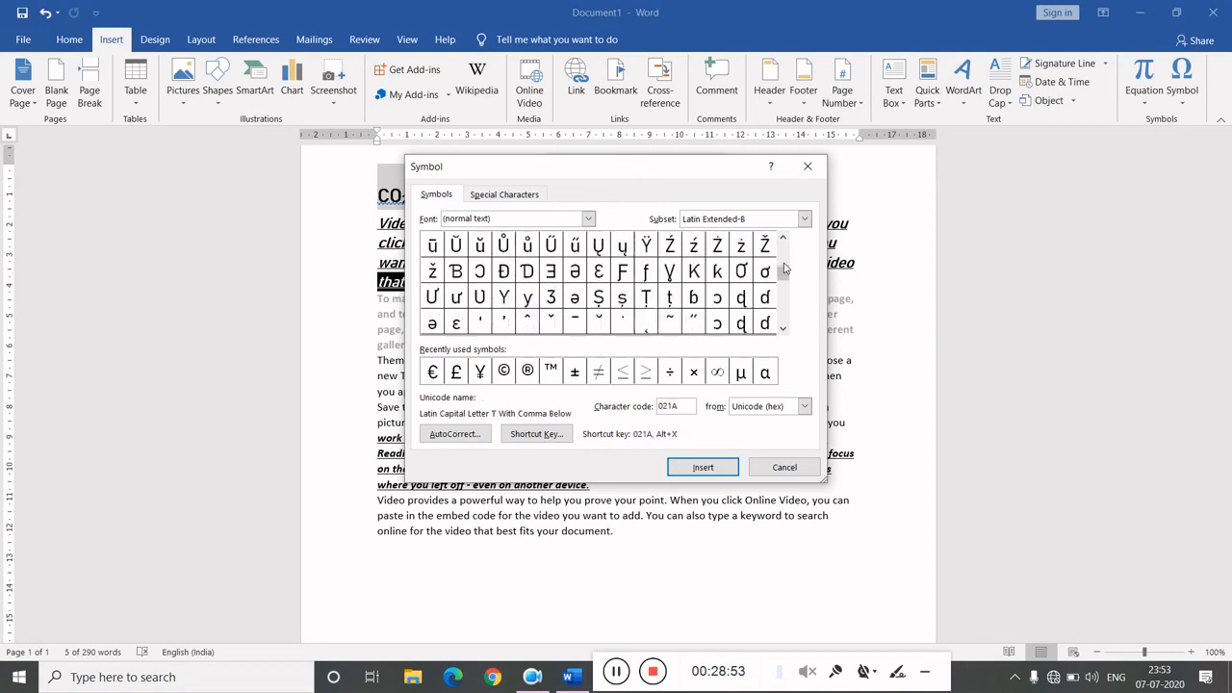
{"action": "left_click", "coordinate": [785, 268]}
{"action": "left_click", "coordinate": [785, 268]}
{"action": "left_click", "coordinate": [785, 268]}
{"action": "left_click", "coordinate": [785, 268]}
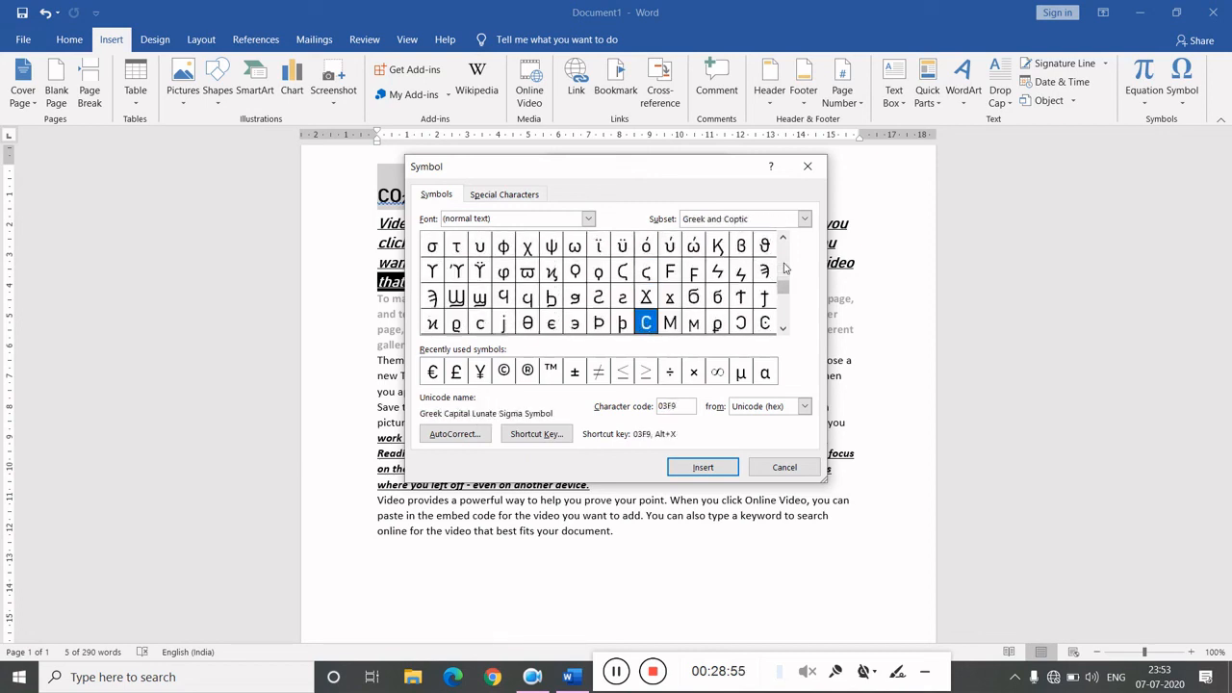
{"action": "left_click", "coordinate": [784, 267]}
{"action": "left_click", "coordinate": [784, 267]}
{"action": "left_click", "coordinate": [785, 268]}
{"action": "left_click", "coordinate": [784, 268]}
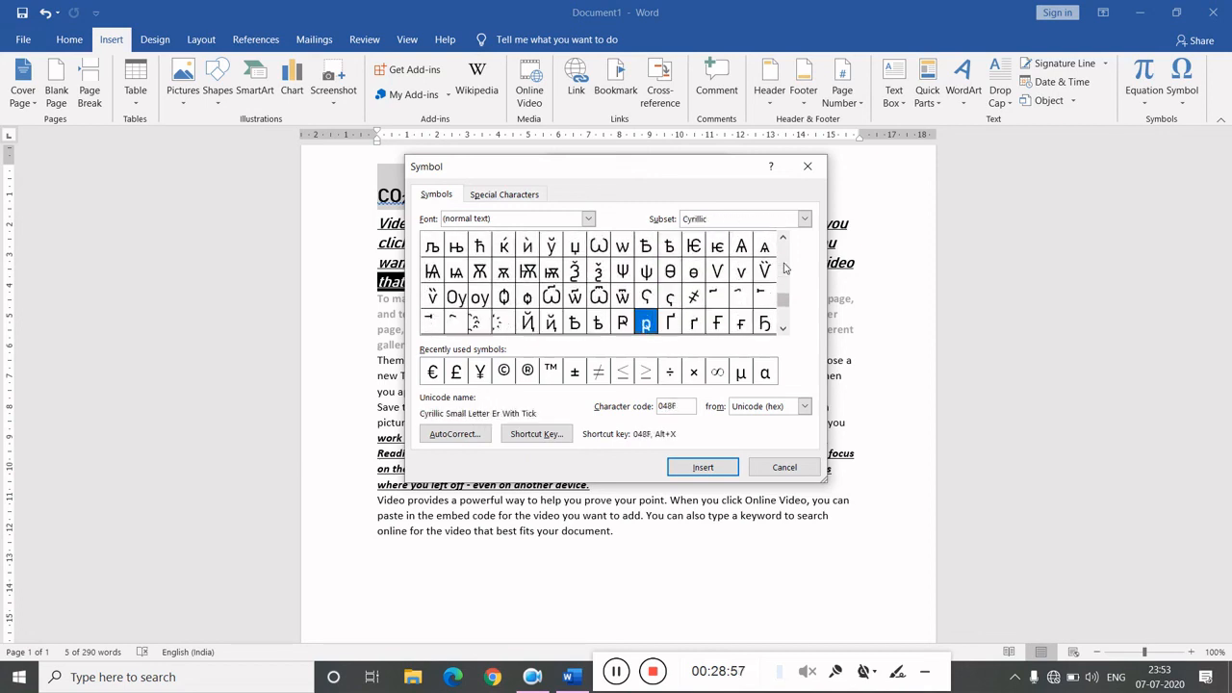
{"action": "left_click", "coordinate": [784, 267]}
{"action": "left_click", "coordinate": [784, 268]}
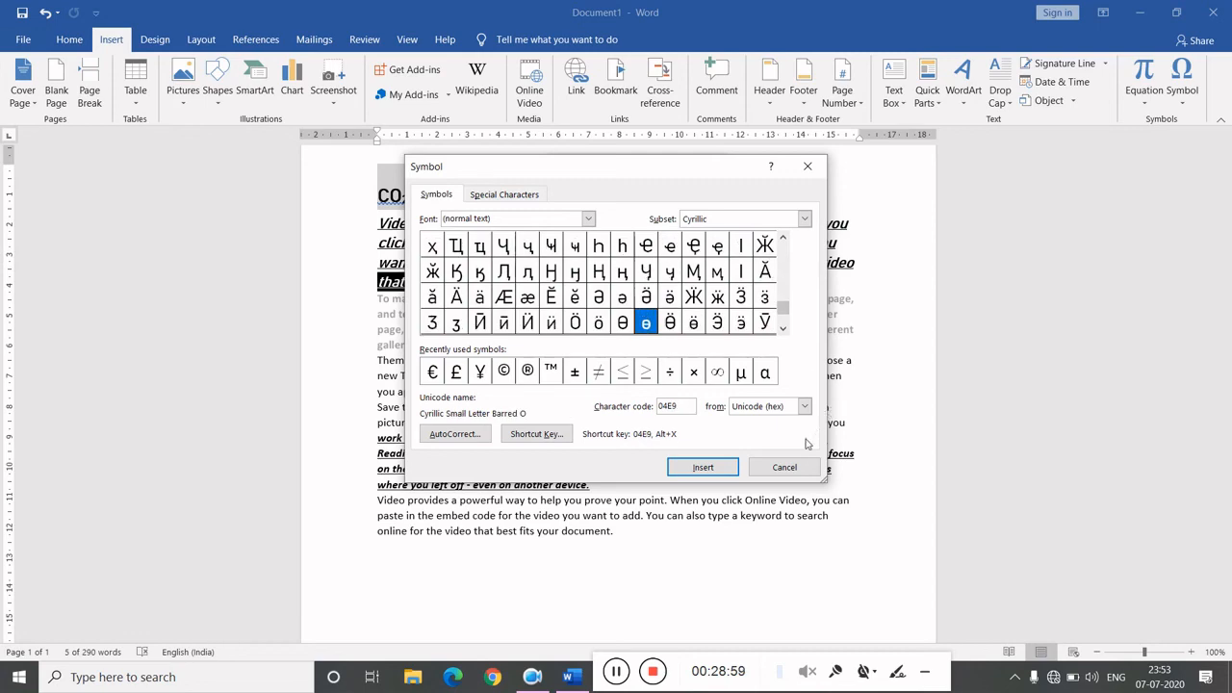
{"action": "left_click", "coordinate": [814, 468]}
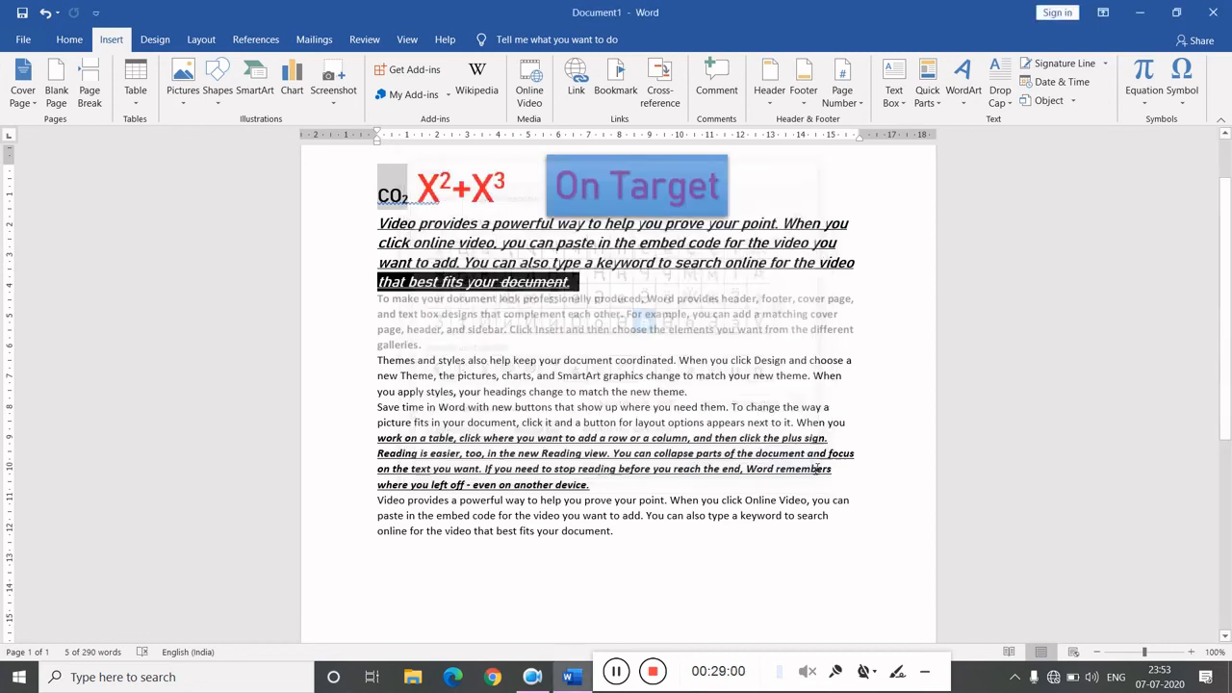
- Add a custom diagonal text watermark reading 'on target' in Calibri, semitransparent
{"action": "left_click", "coordinate": [164, 44]}
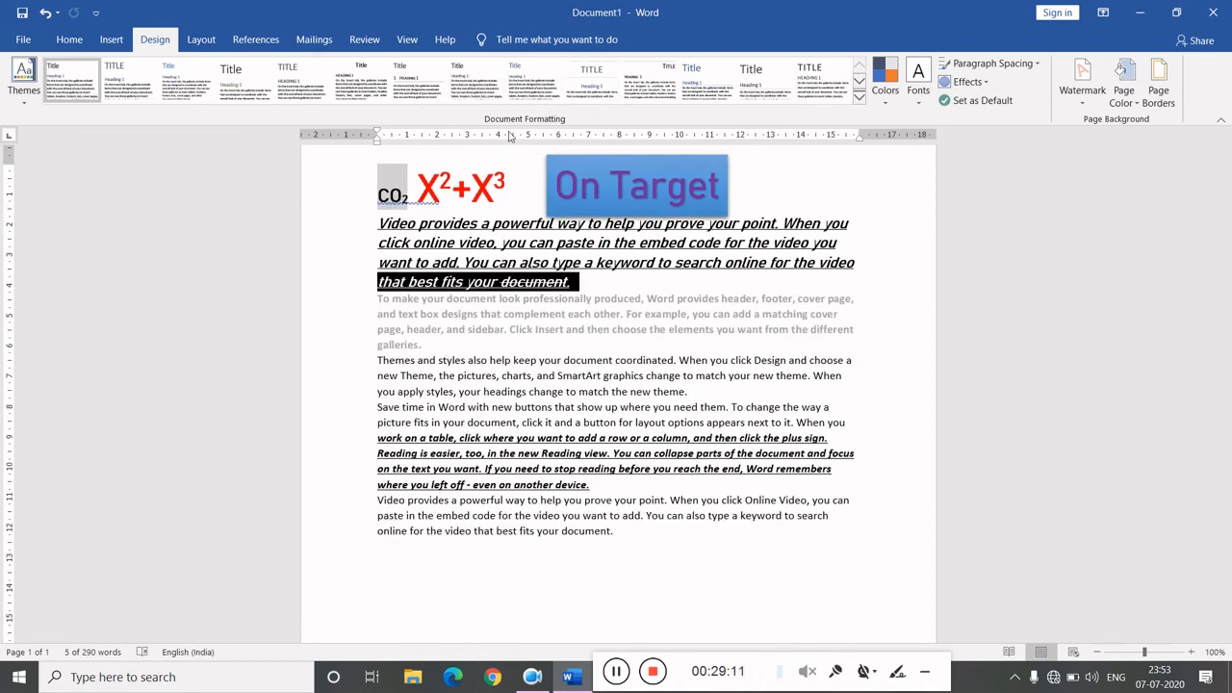
{"action": "left_click", "coordinate": [662, 346]}
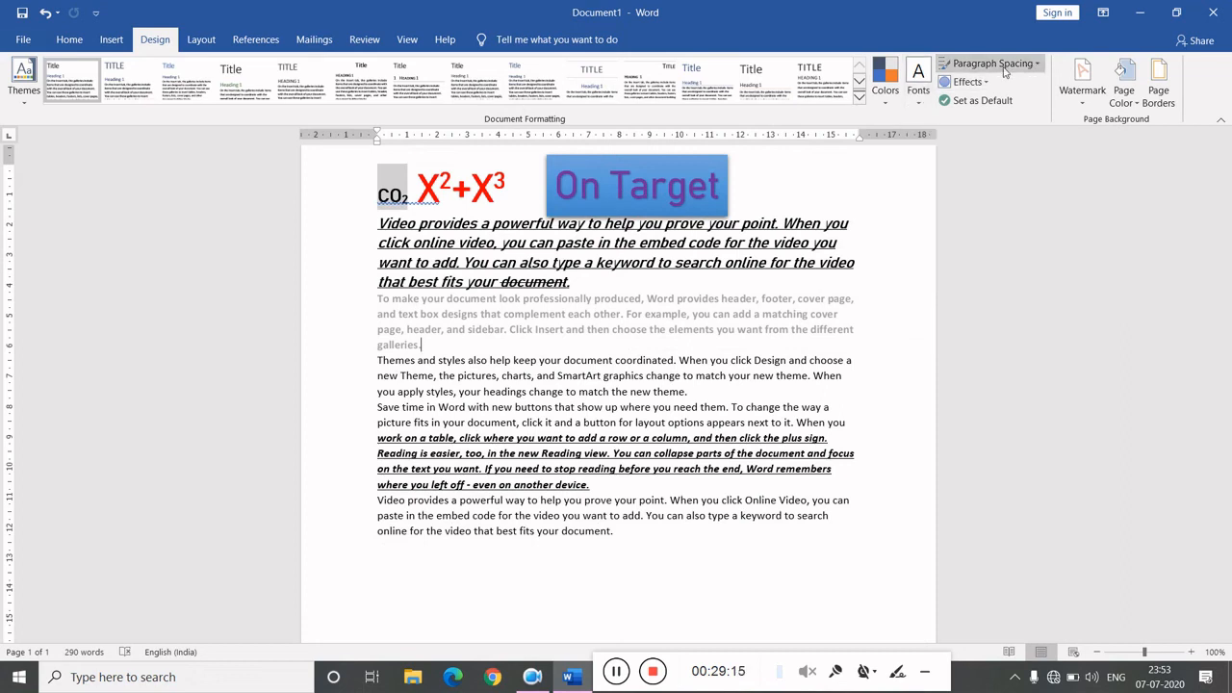
{"action": "left_click", "coordinate": [1082, 96]}
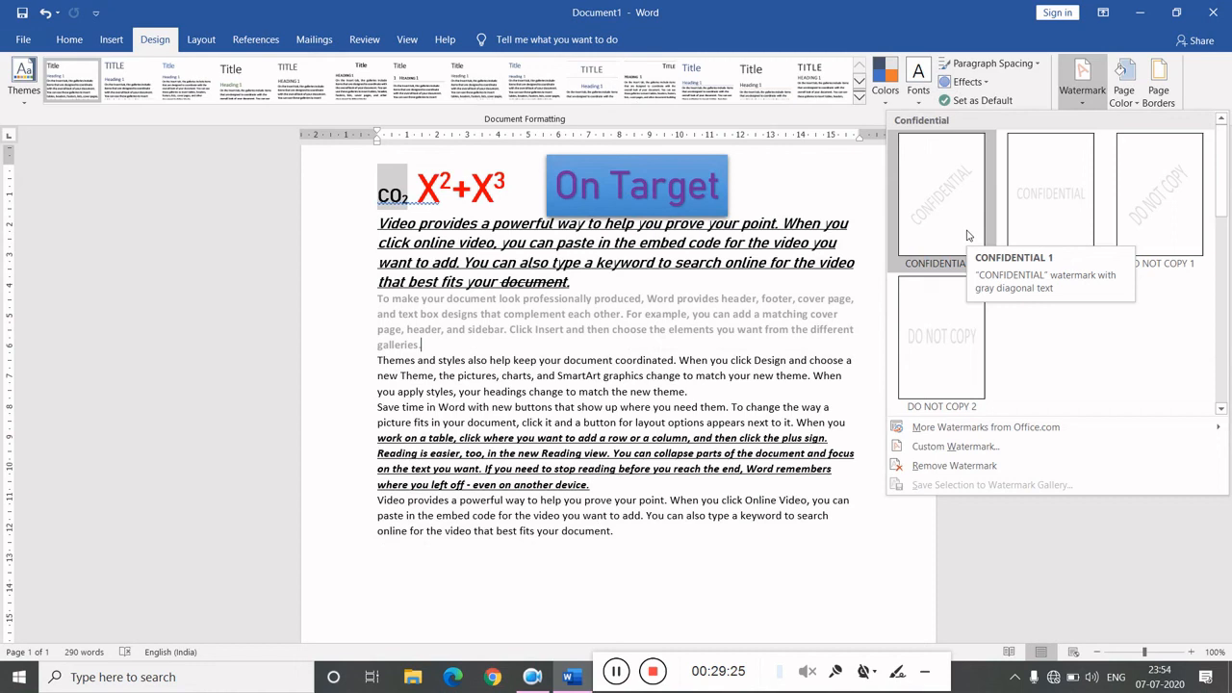
{"action": "left_click", "coordinate": [968, 449]}
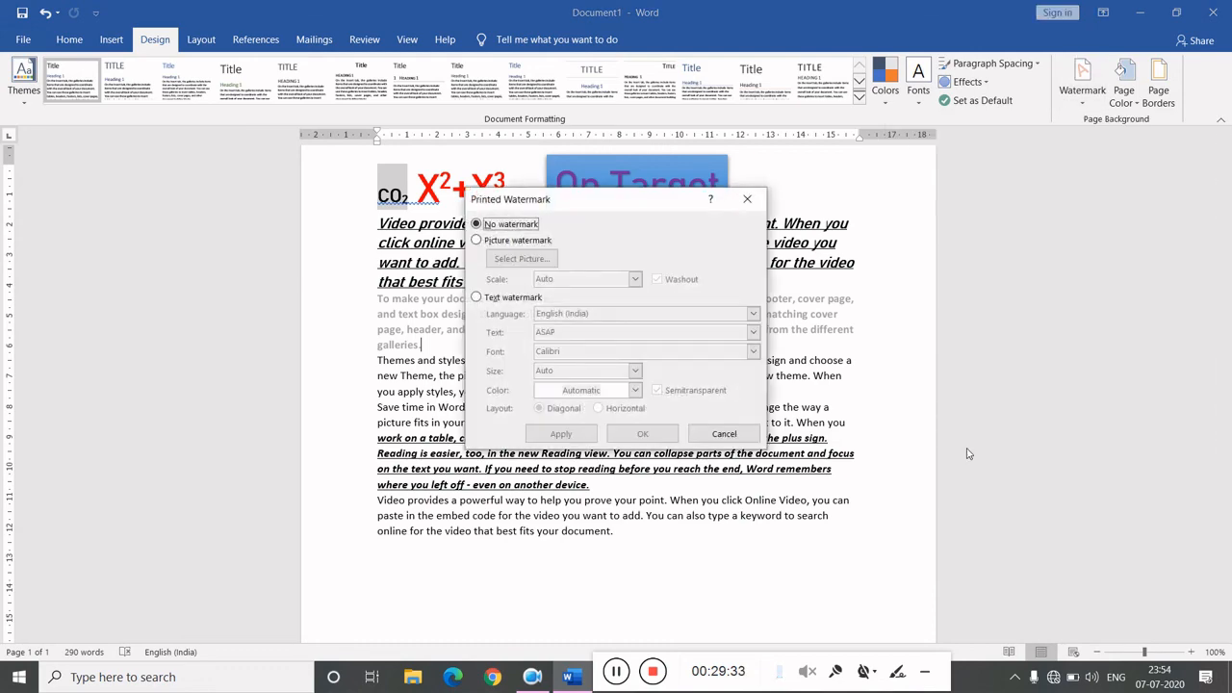
{"action": "left_click", "coordinate": [502, 242]}
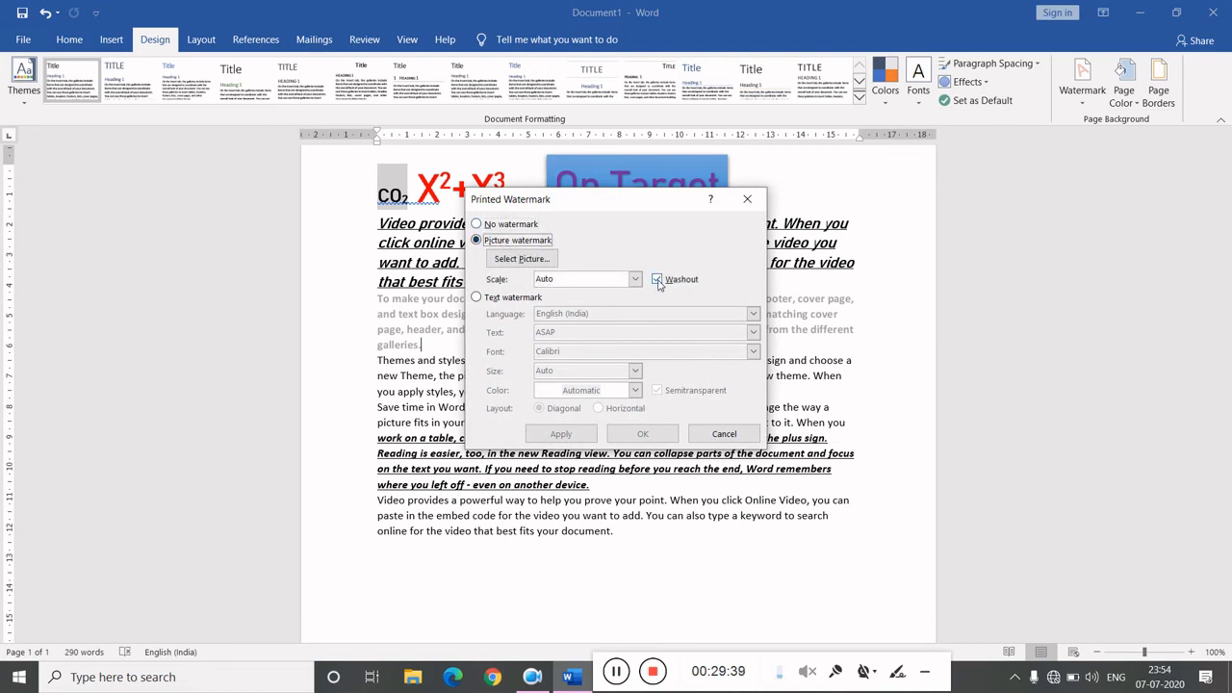
{"action": "left_click", "coordinate": [657, 279]}
{"action": "left_click", "coordinate": [492, 301]}
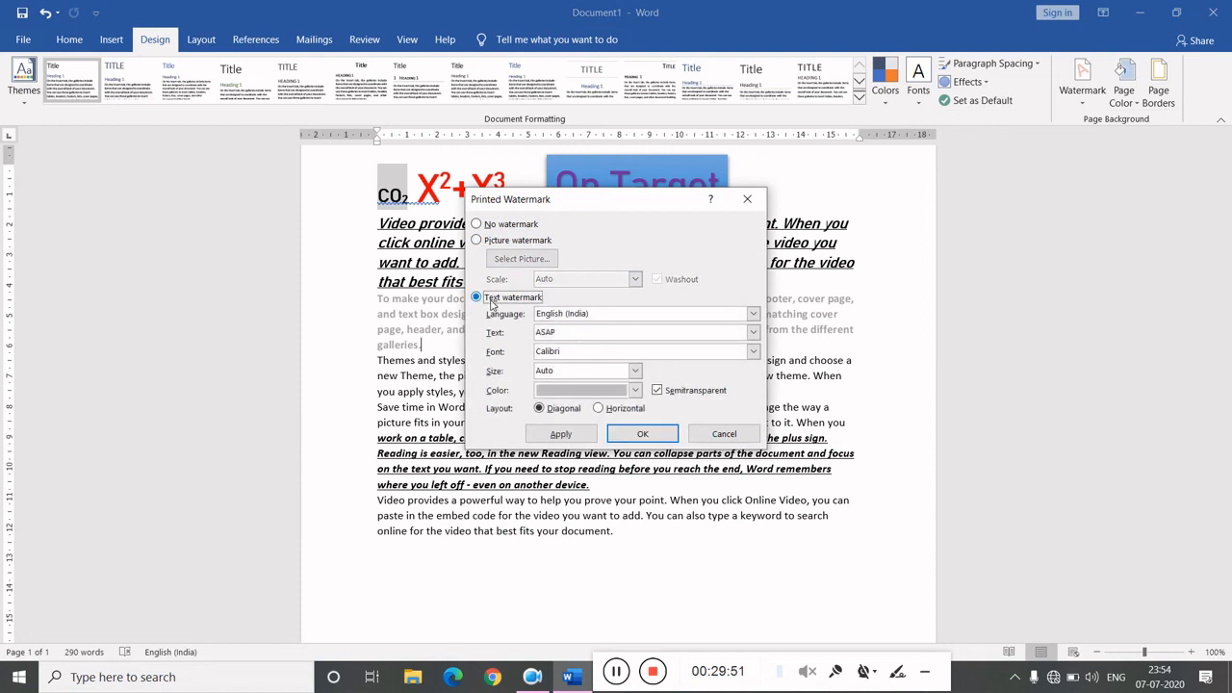
{"action": "left_click", "coordinate": [594, 336]}
{"action": "key", "text": "BackSpace"}
{"action": "key", "text": "BackSpace"}
{"action": "type", "text": "on target"}
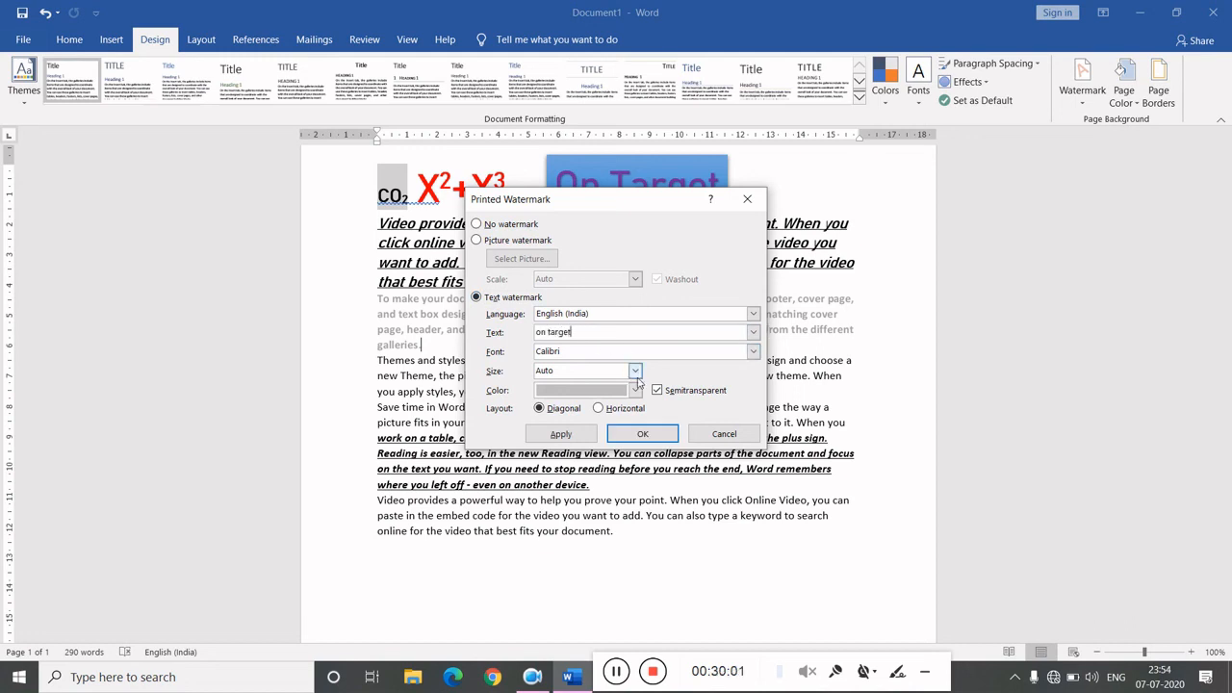
{"action": "left_click", "coordinate": [642, 435]}
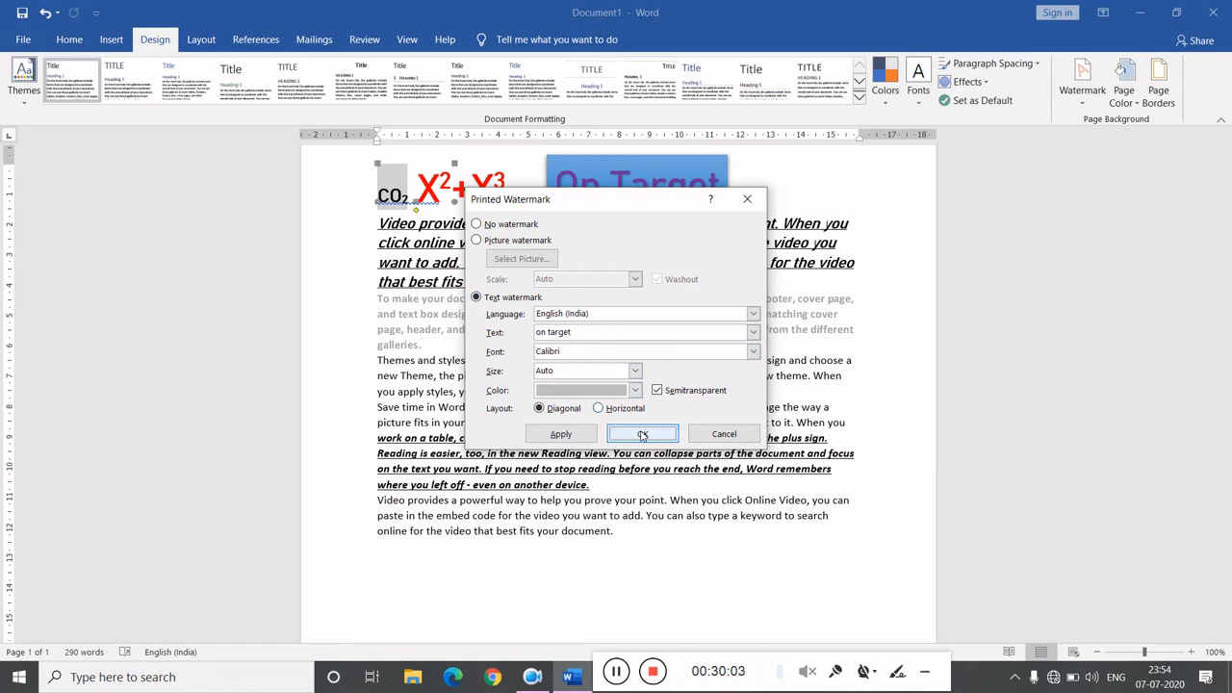
- Apply a Box page border to the whole document
{"action": "scroll", "coordinate": [617, 556], "scroll_direction": "down", "scroll_amount": 4}
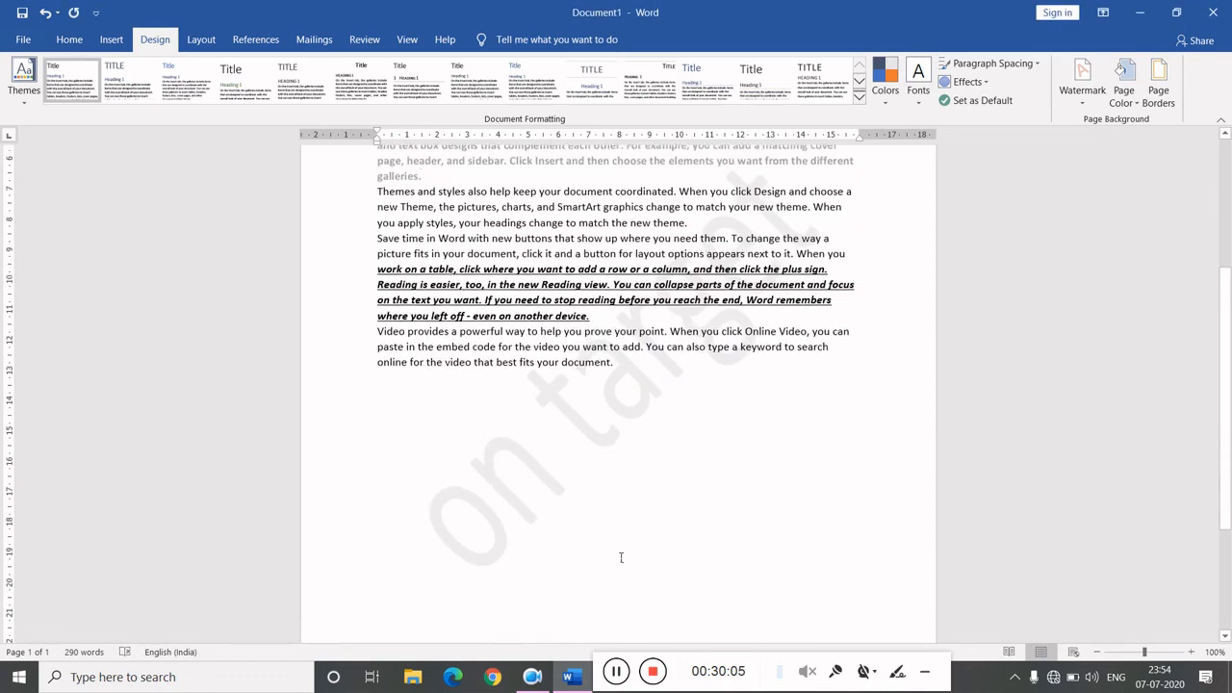
{"action": "scroll", "coordinate": [674, 307], "scroll_direction": "up", "scroll_amount": 5}
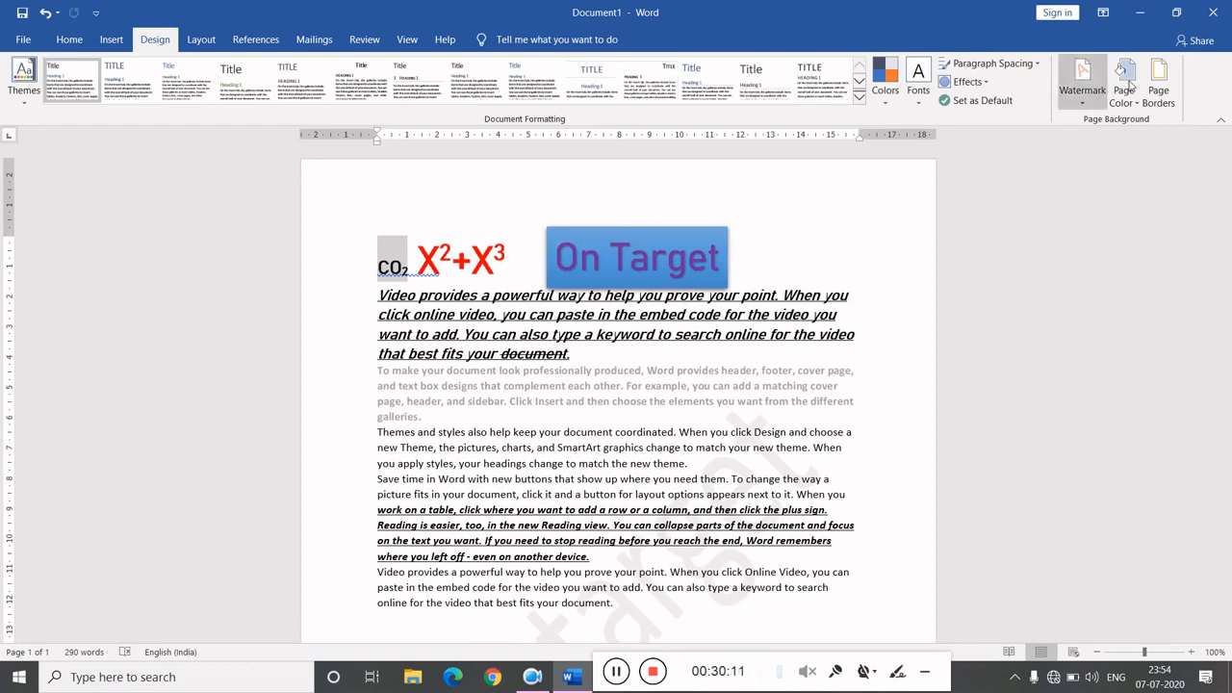
{"action": "left_click", "coordinate": [1156, 86]}
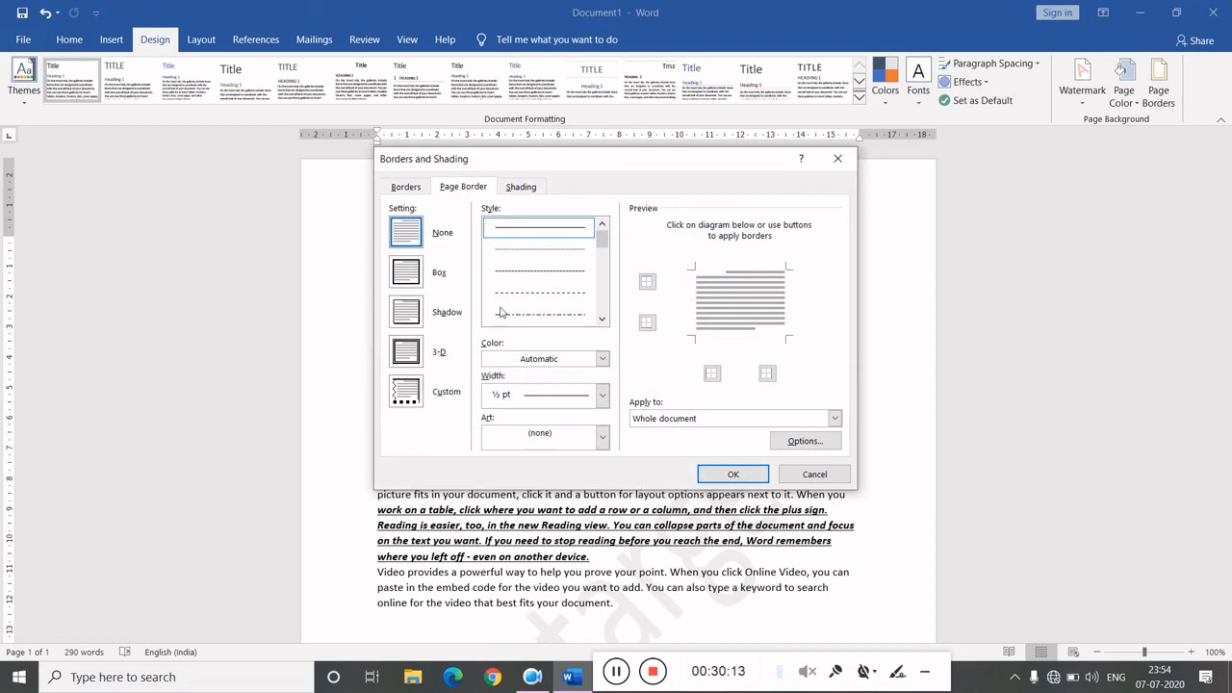
{"action": "left_click", "coordinate": [416, 265]}
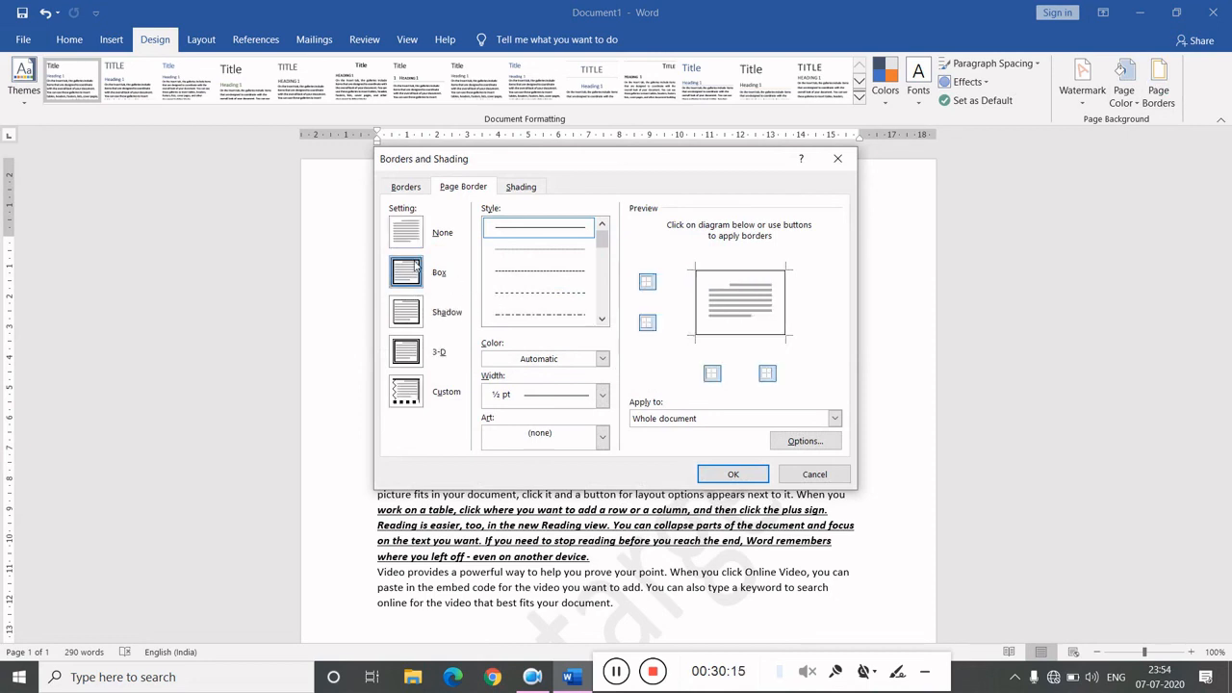
{"action": "left_click", "coordinate": [725, 474]}
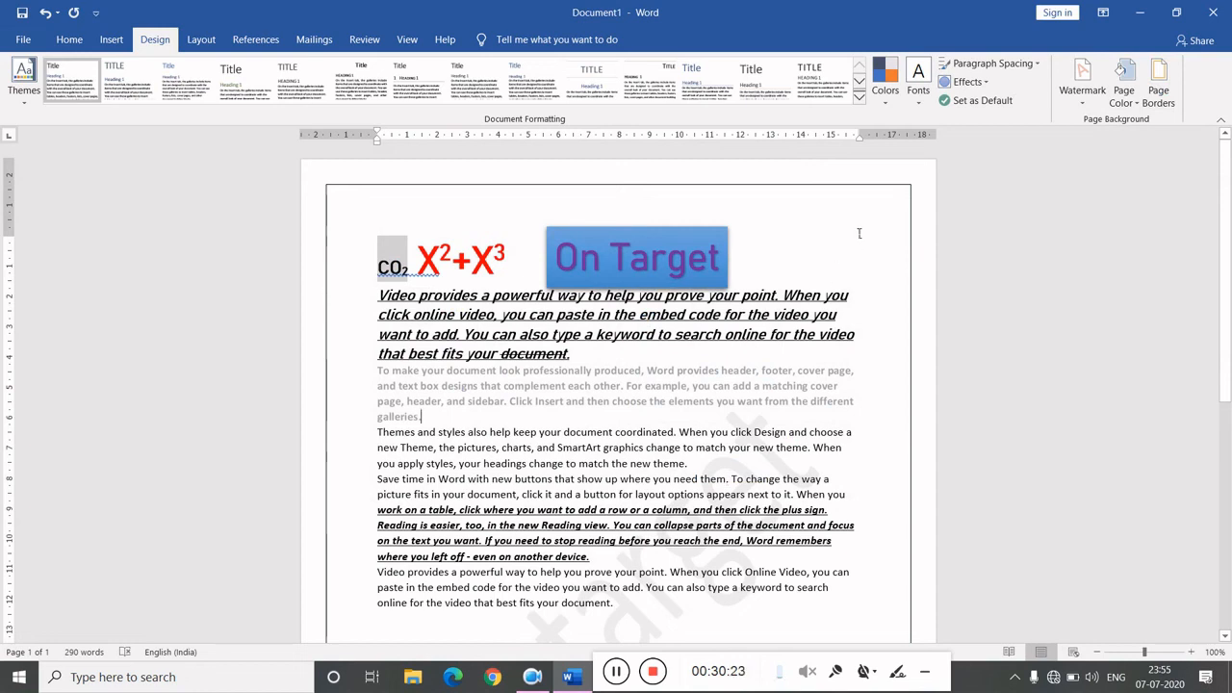
- Change the page orientation to Landscape
{"action": "left_click", "coordinate": [201, 42]}
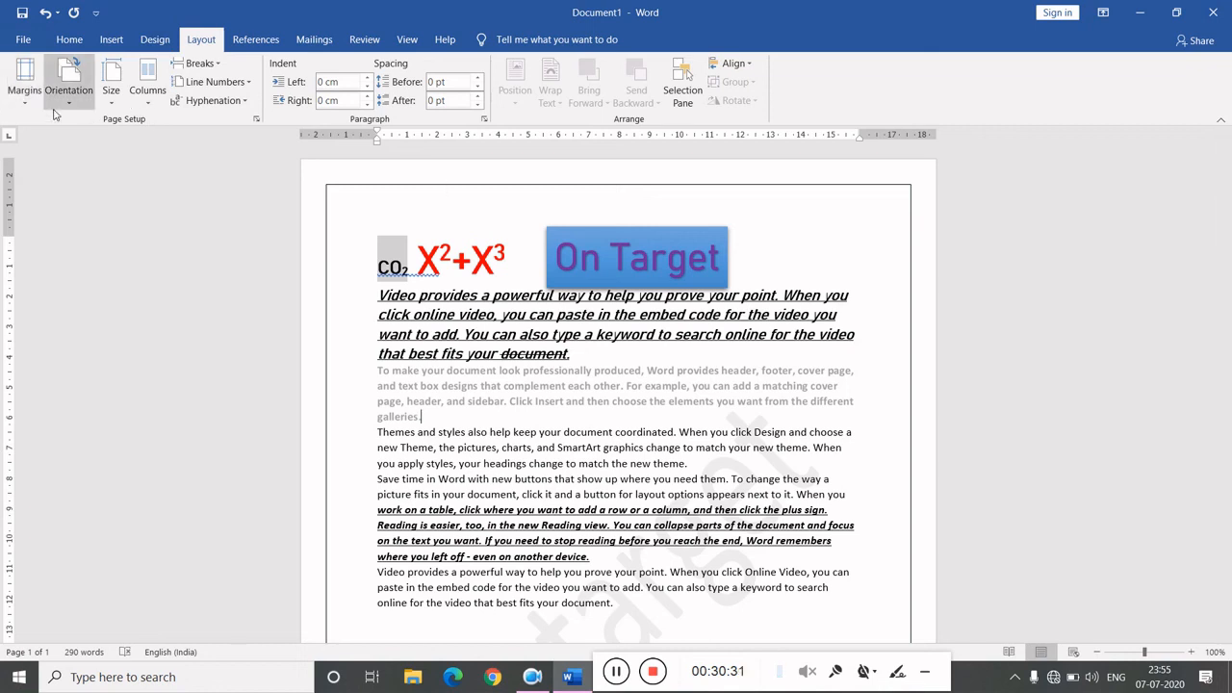
{"action": "left_click", "coordinate": [22, 96]}
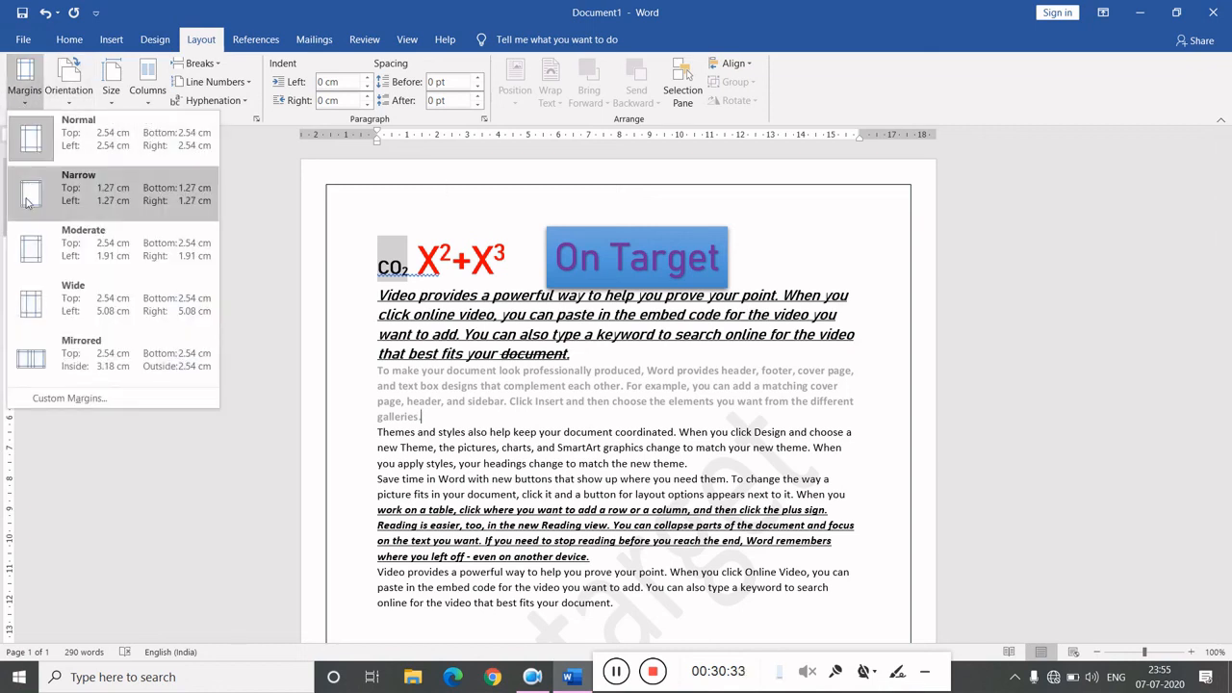
{"action": "left_click", "coordinate": [68, 85]}
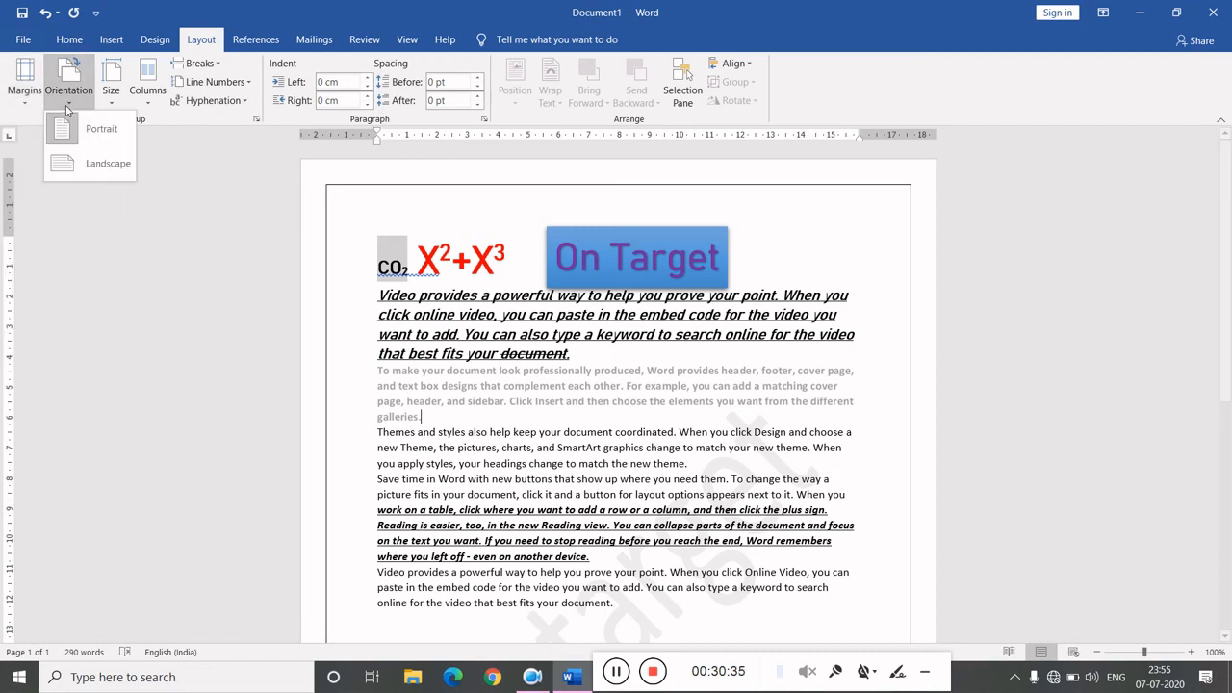
{"action": "left_click", "coordinate": [101, 173]}
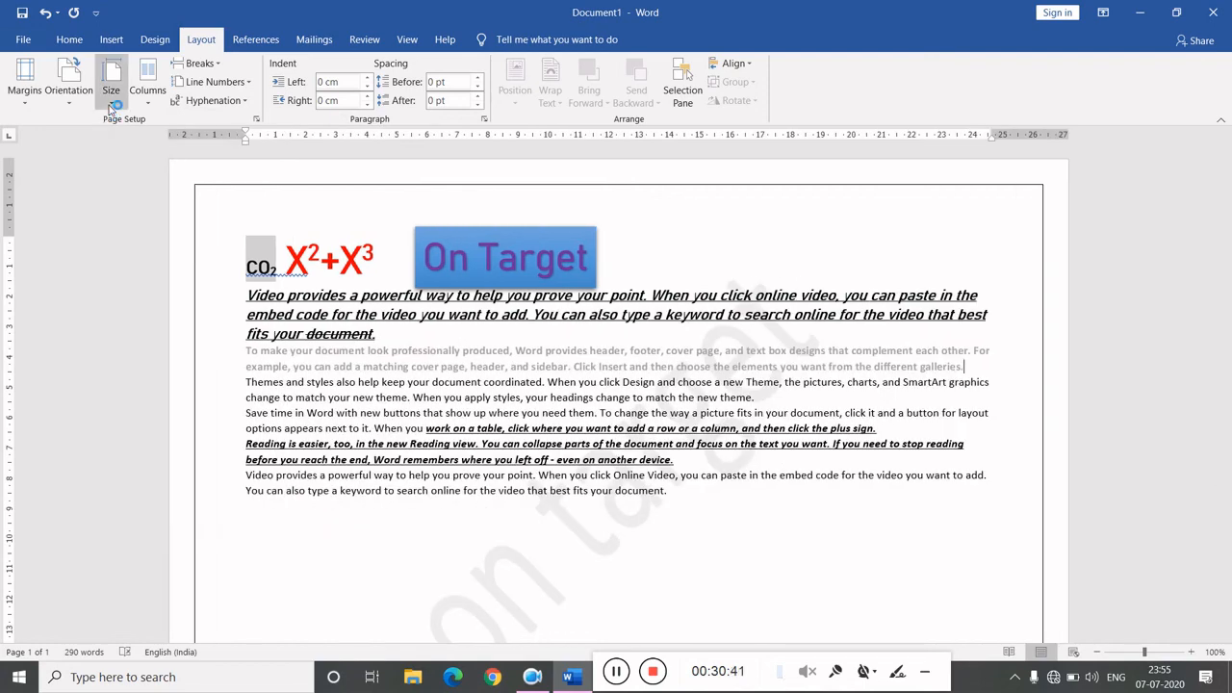
- Browse the page size and column options without changing them
{"action": "left_click", "coordinate": [110, 109]}
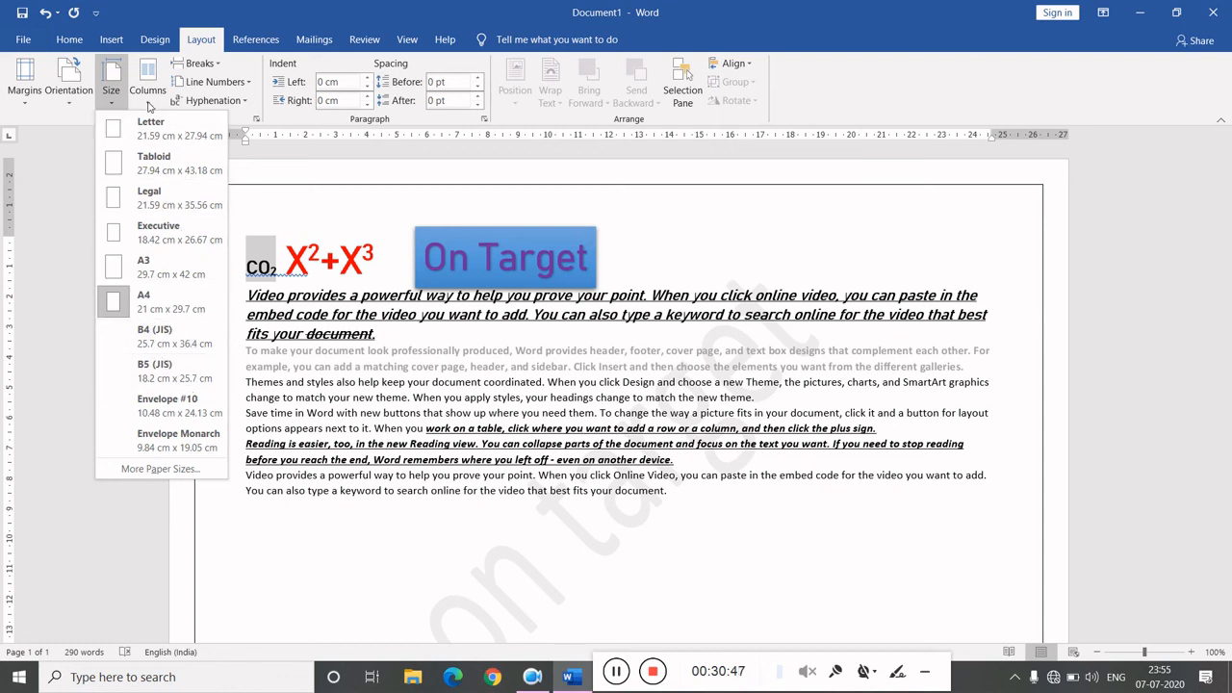
{"action": "left_click", "coordinate": [150, 104]}
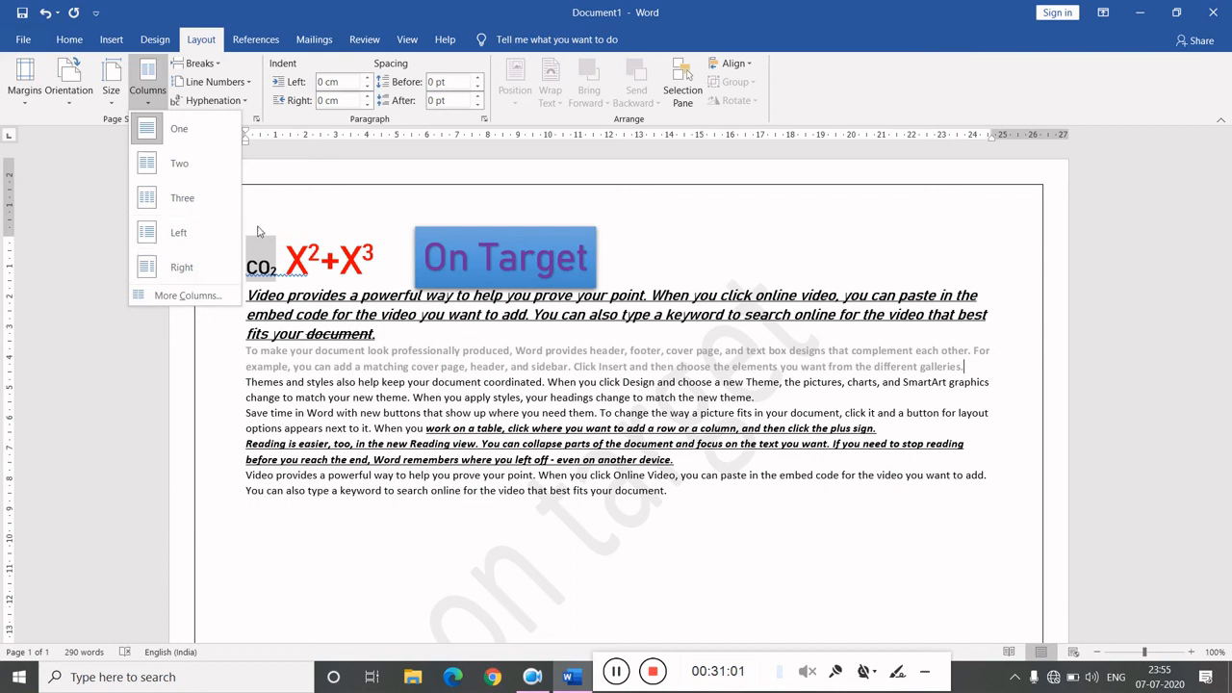
{"action": "left_click", "coordinate": [290, 212]}
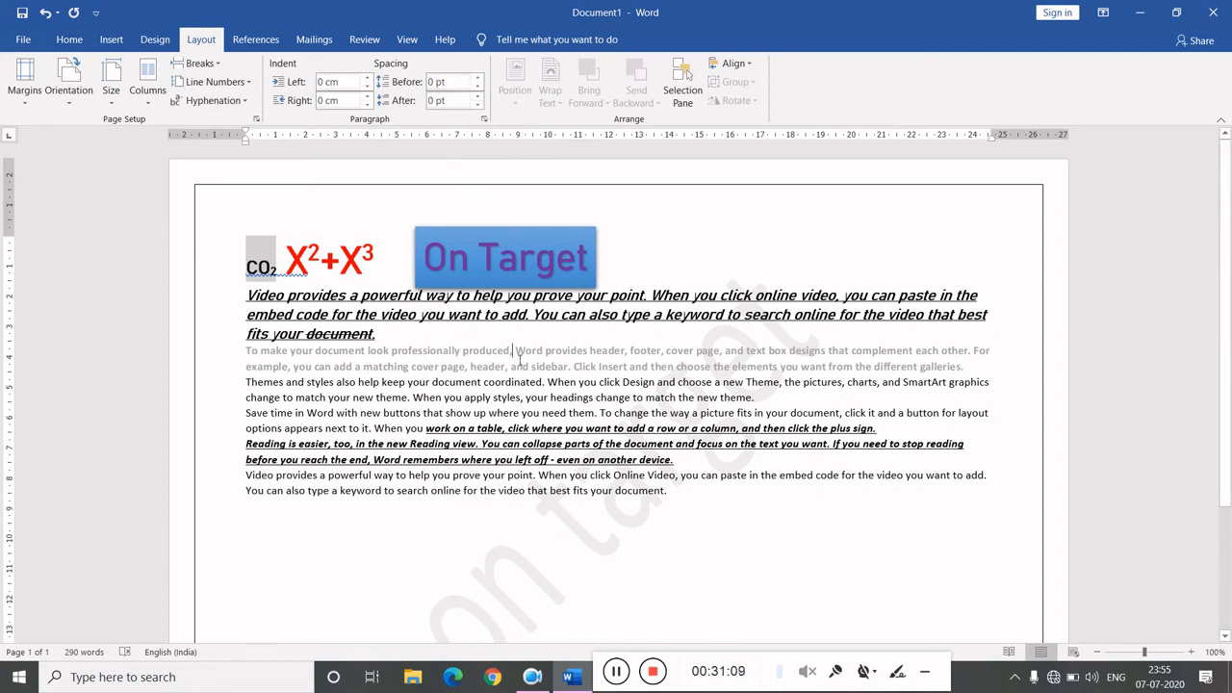
{"action": "left_click", "coordinate": [258, 42]}
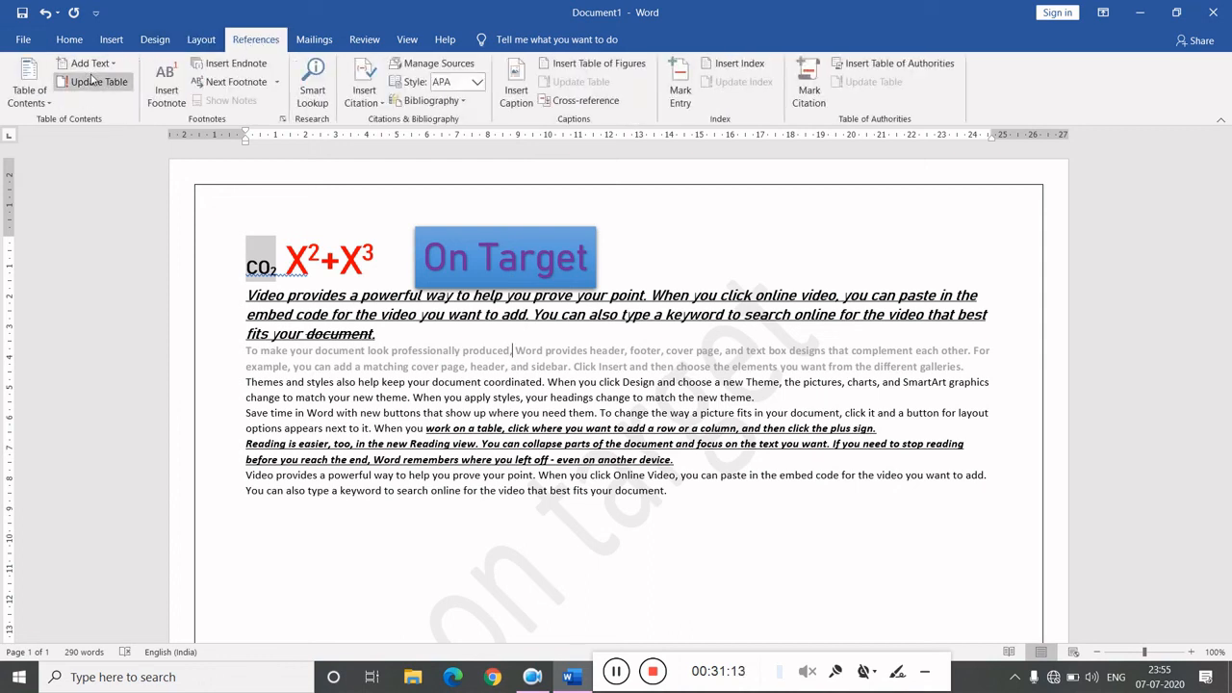